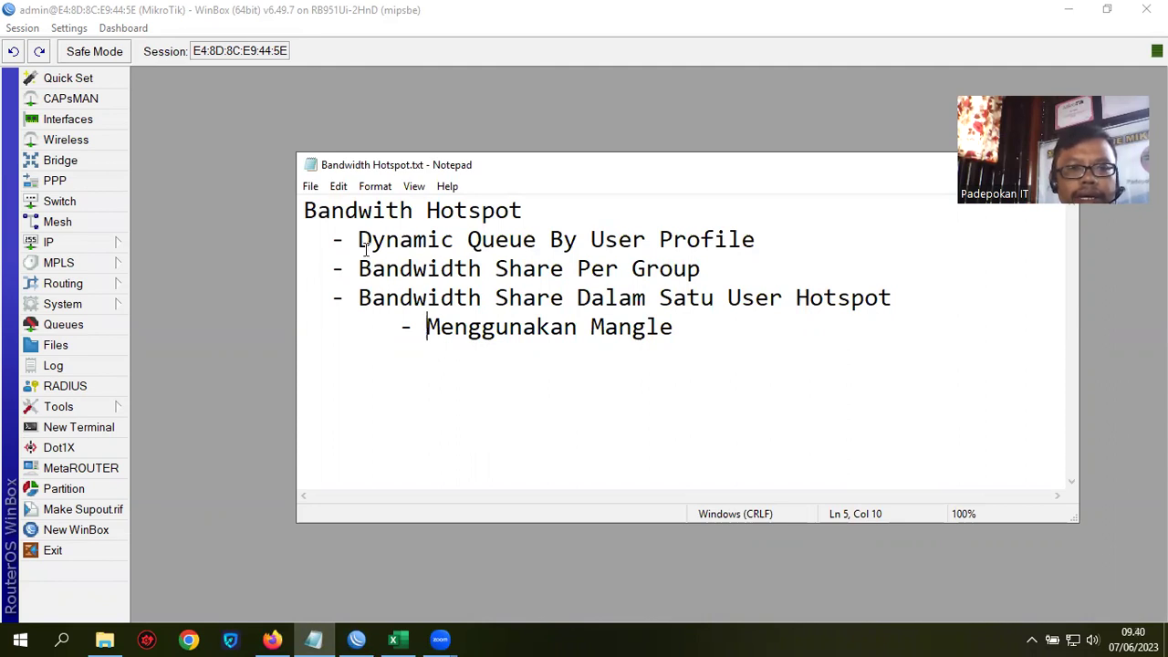
Step: Highlight the Dynamic Queue By User Profile topic in the notes
left_click_drag(365, 239, 768, 233)
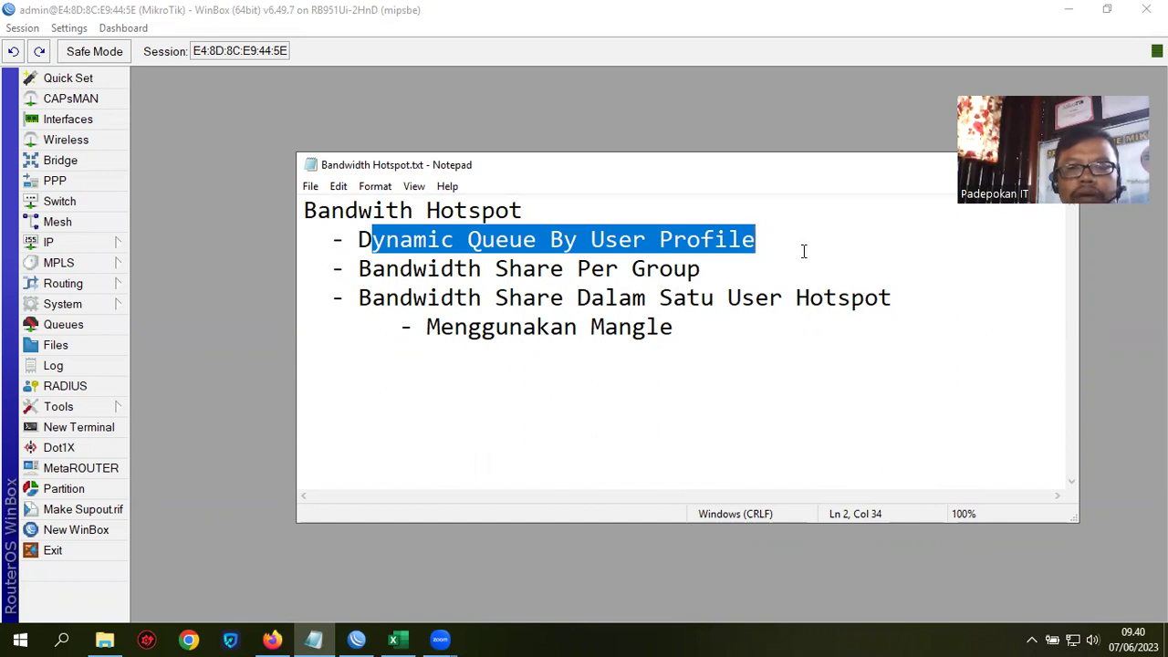
left_click(791, 244)
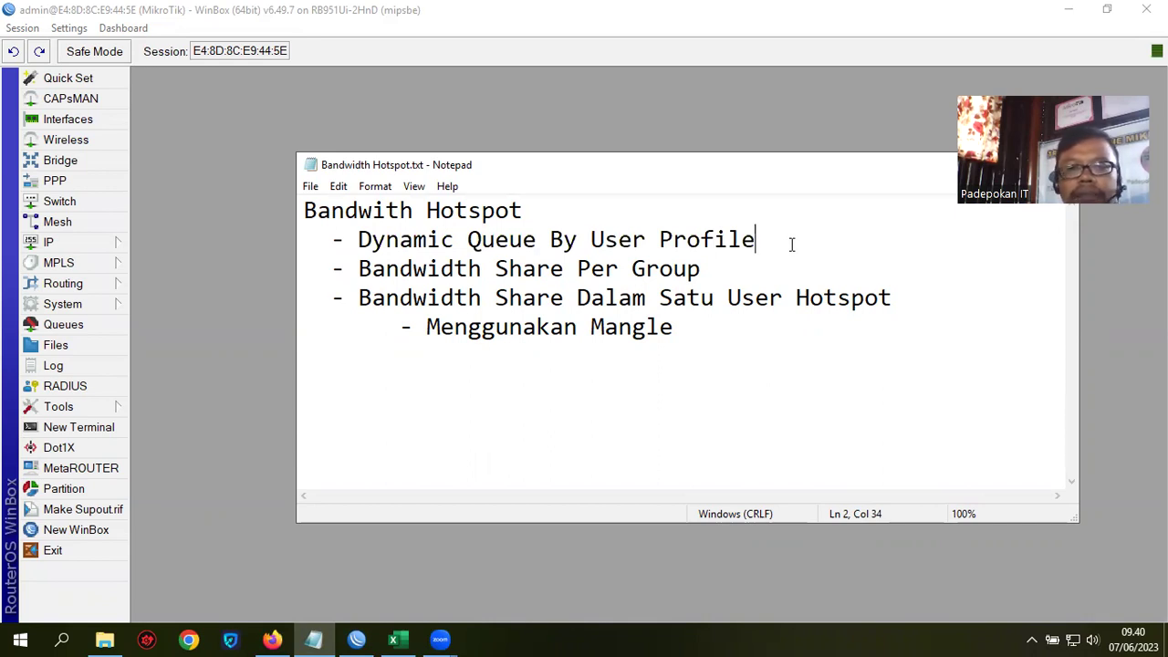
left_click_drag(777, 243, 317, 248)
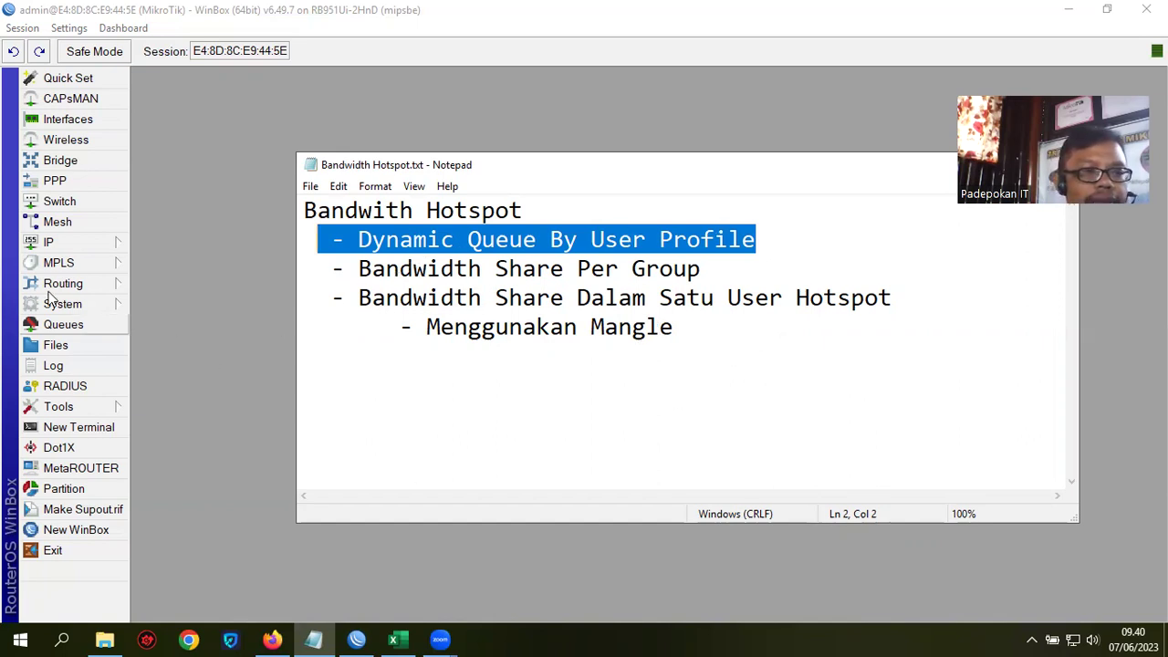
Step: Go to the IP > Hotspot User Profiles list and start a new user profile
left_click(102, 240)
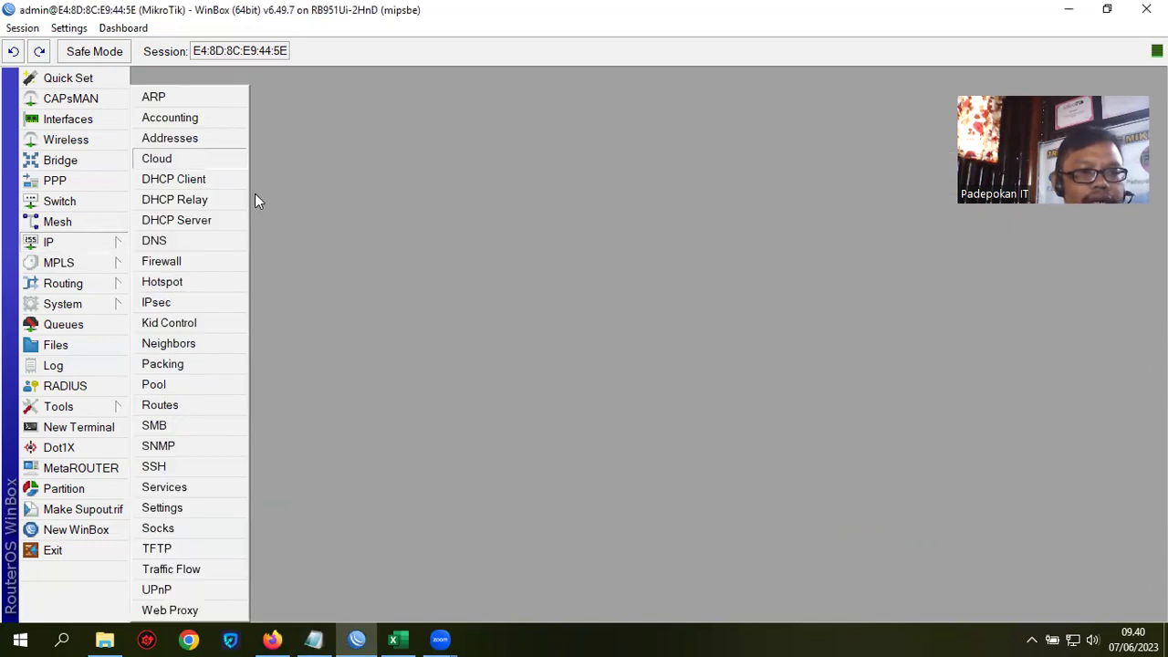
left_click(179, 284)
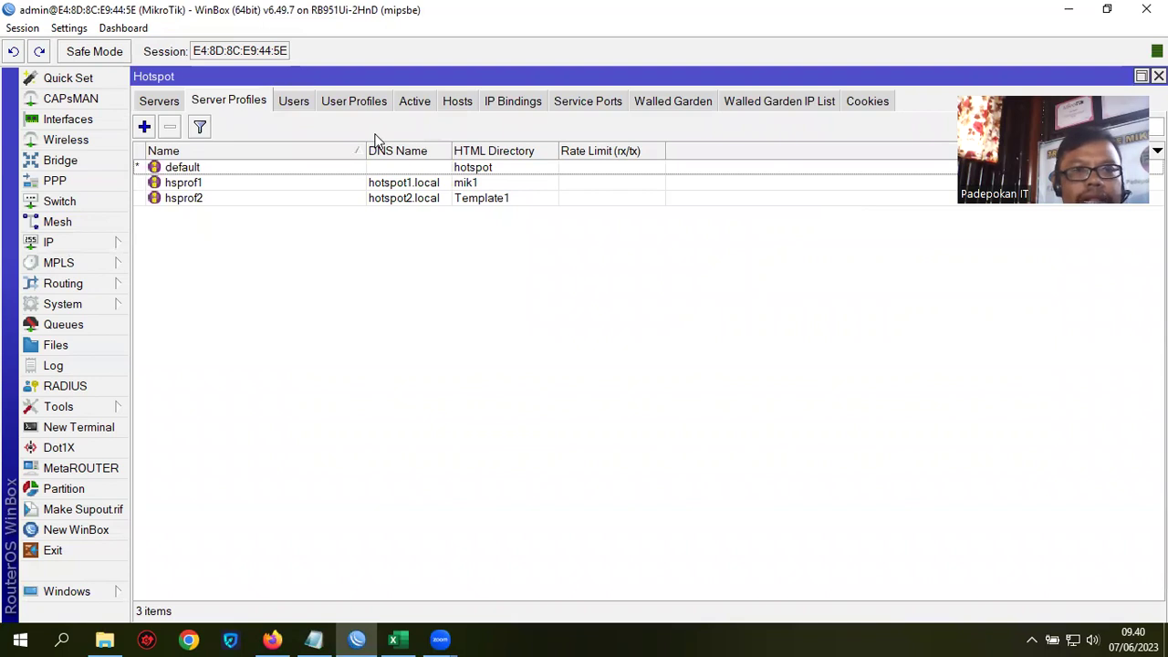
left_click(354, 100)
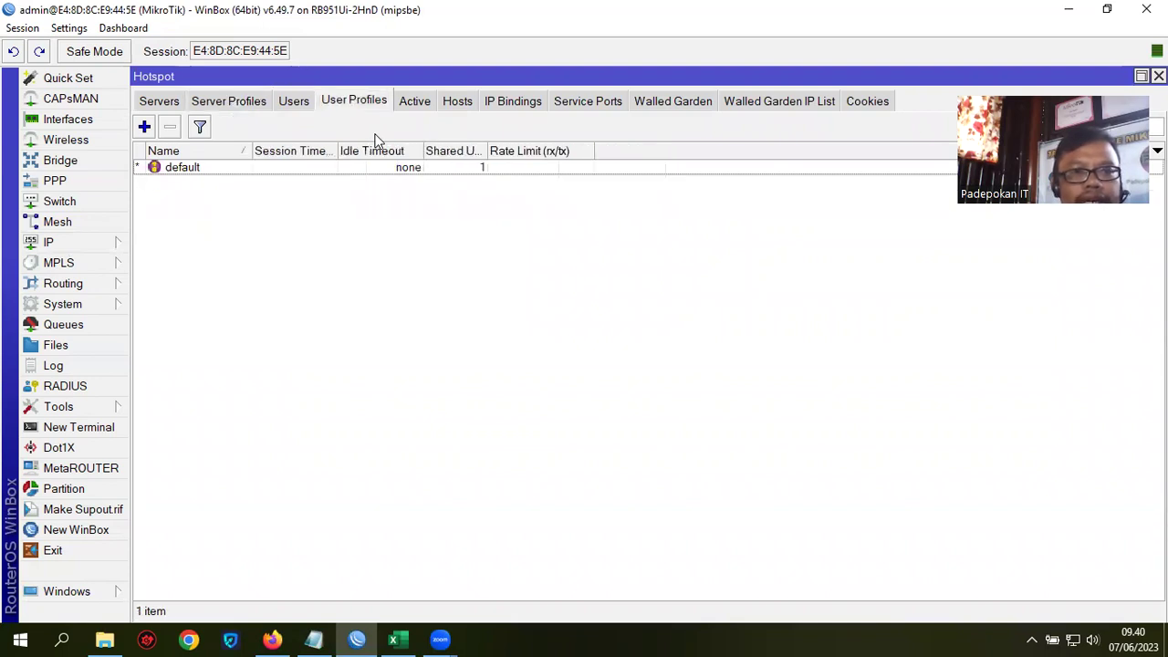
left_click(144, 130)
Step: Create profile Guru with a 1M/1M rate limit and 1 shared user, with Add MAC Cookie off
left_click_drag(274, 78, 437, 157)
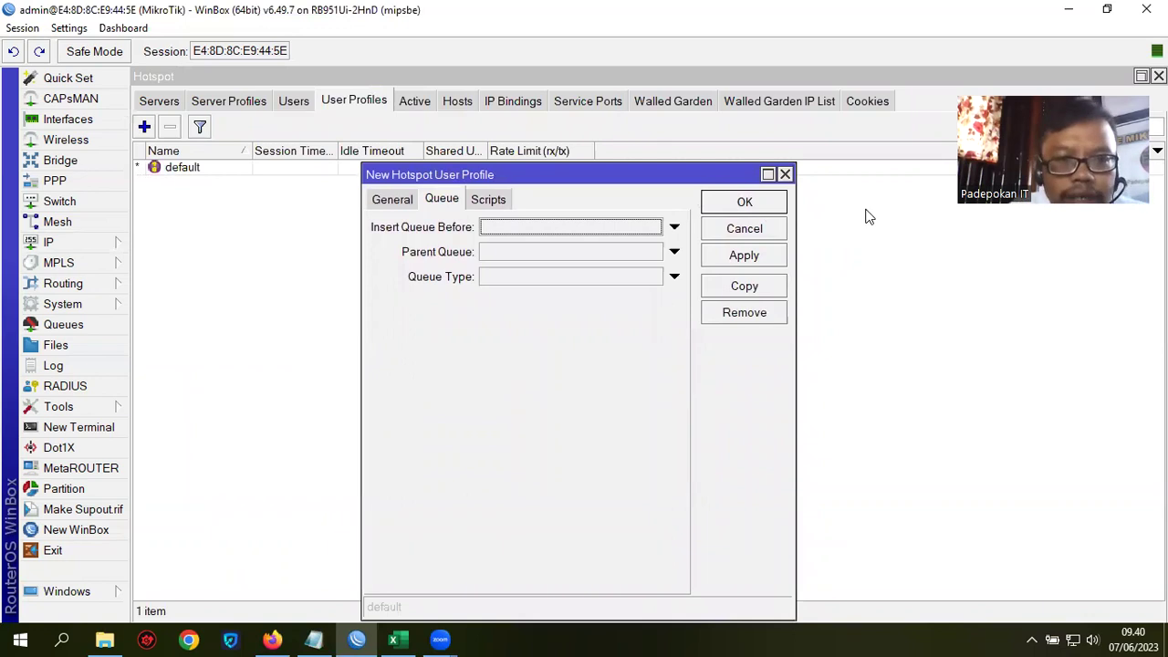
left_click(393, 203)
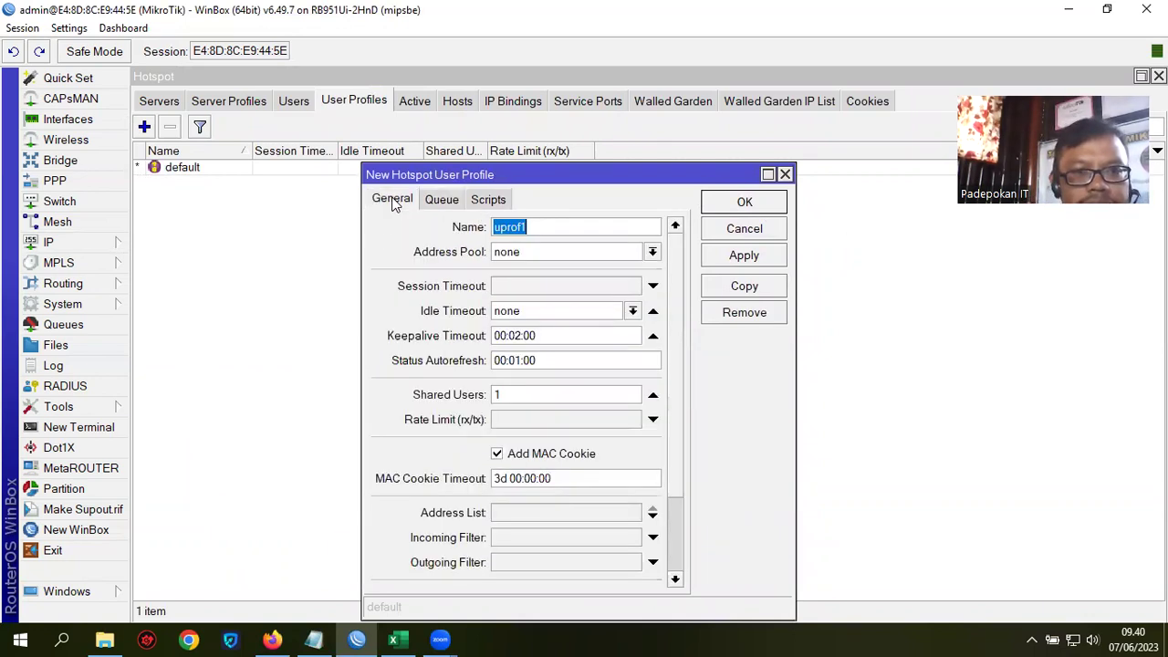
type("G")
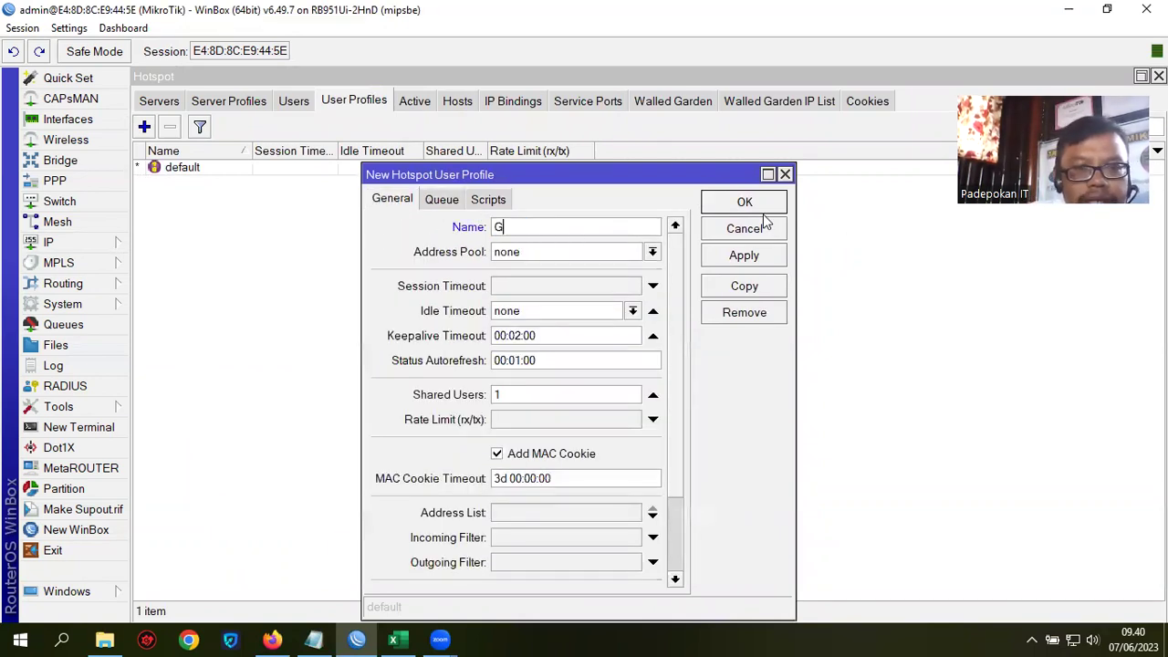
type("uru")
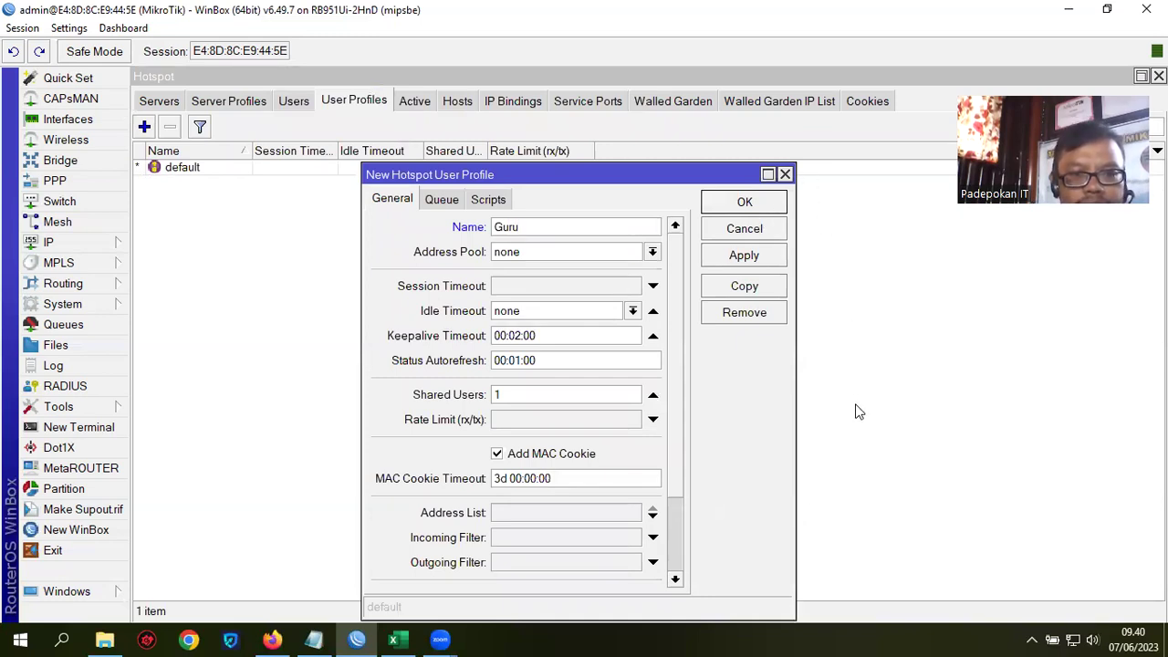
left_click(508, 423)
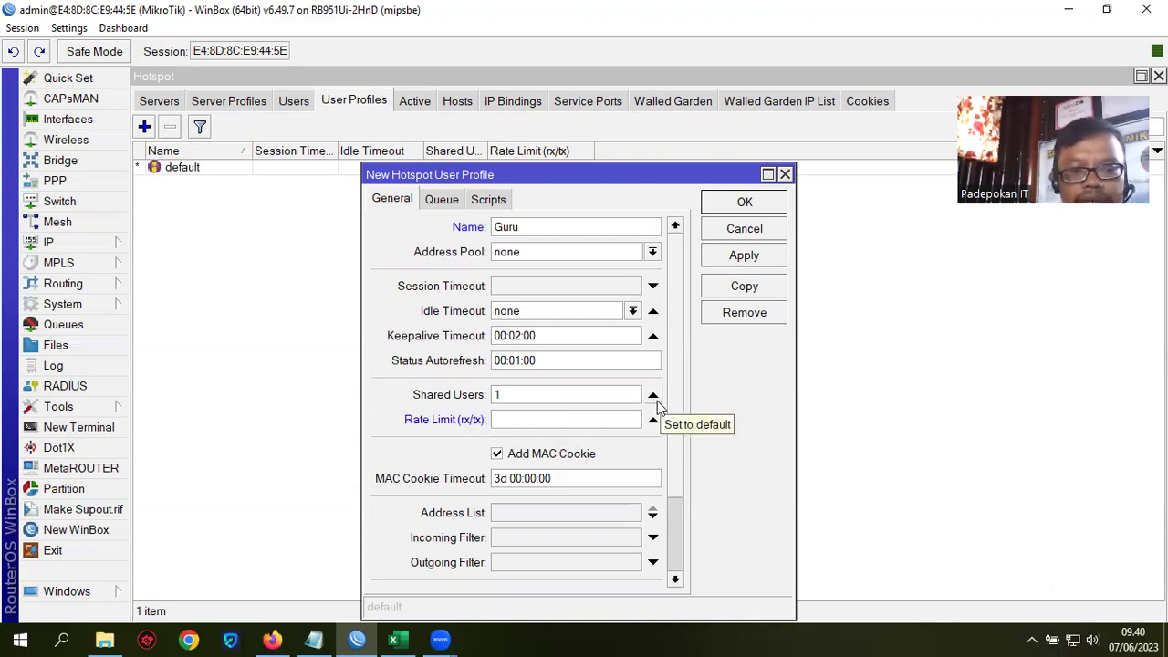
type("1")
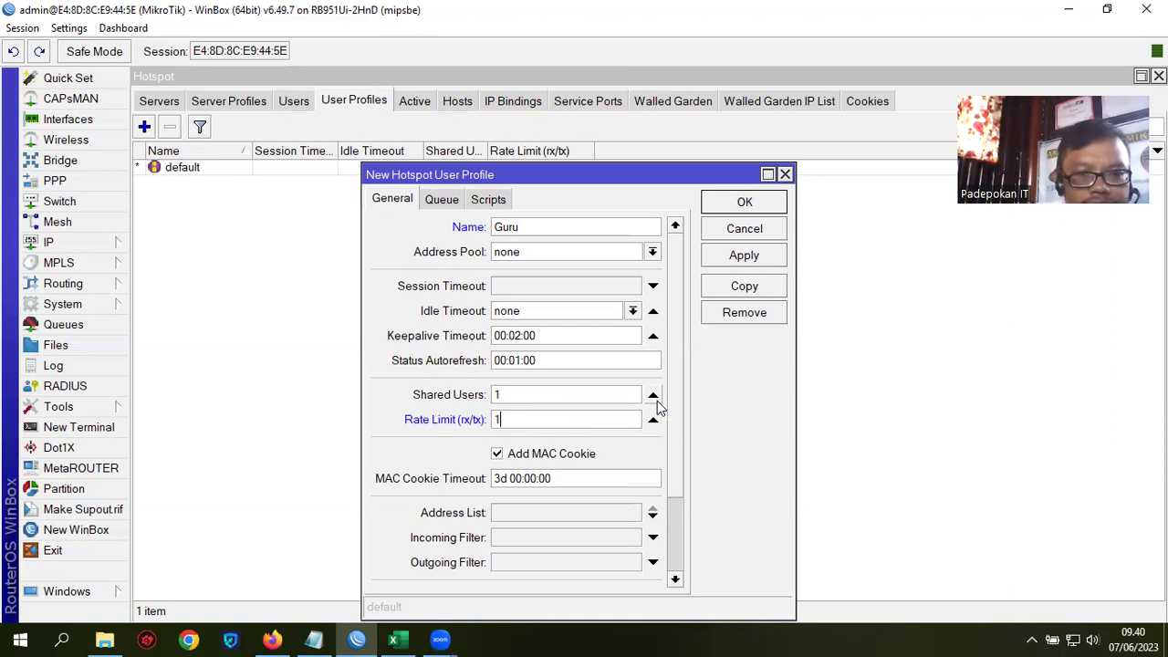
type("M/1M")
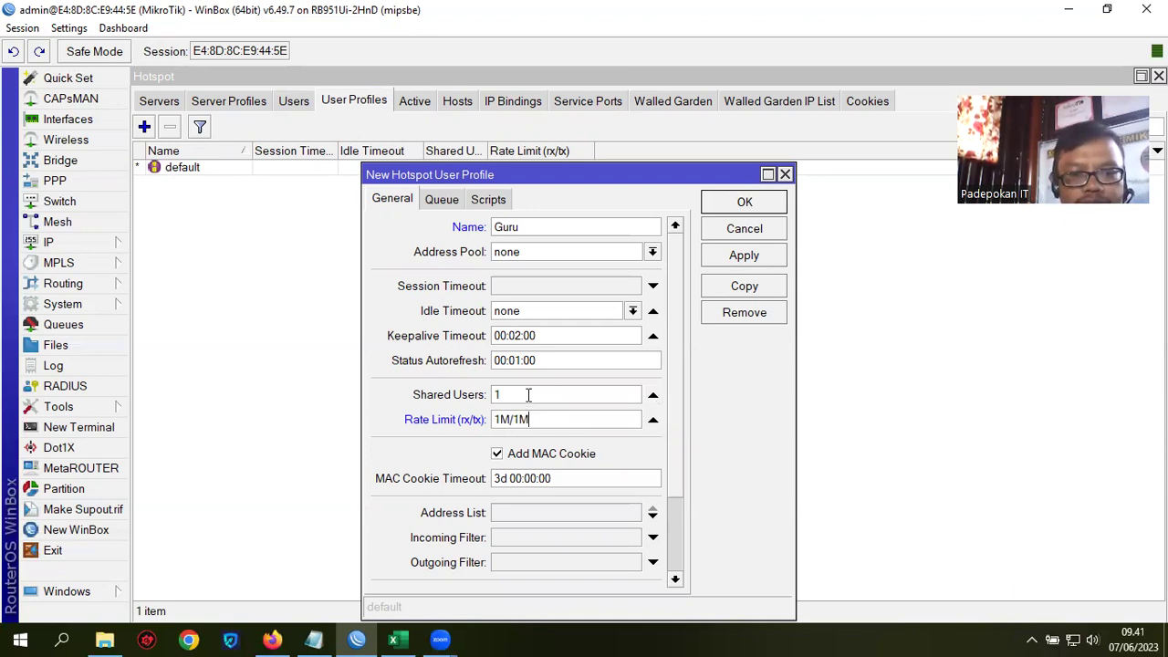
double_click(497, 394)
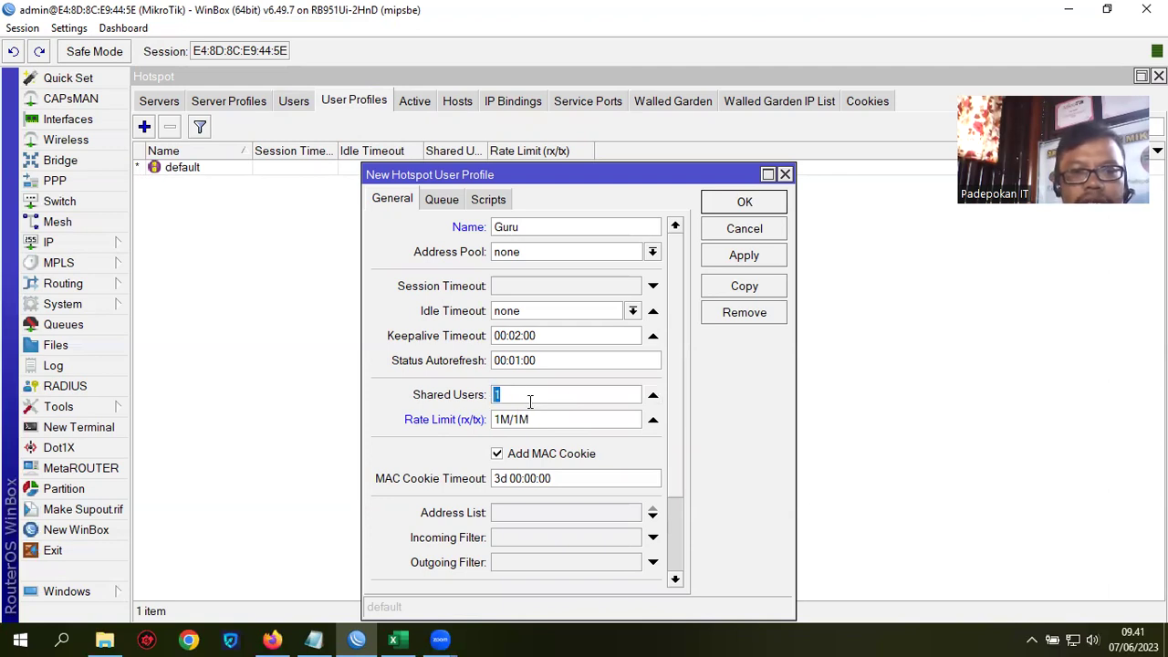
left_click(509, 396)
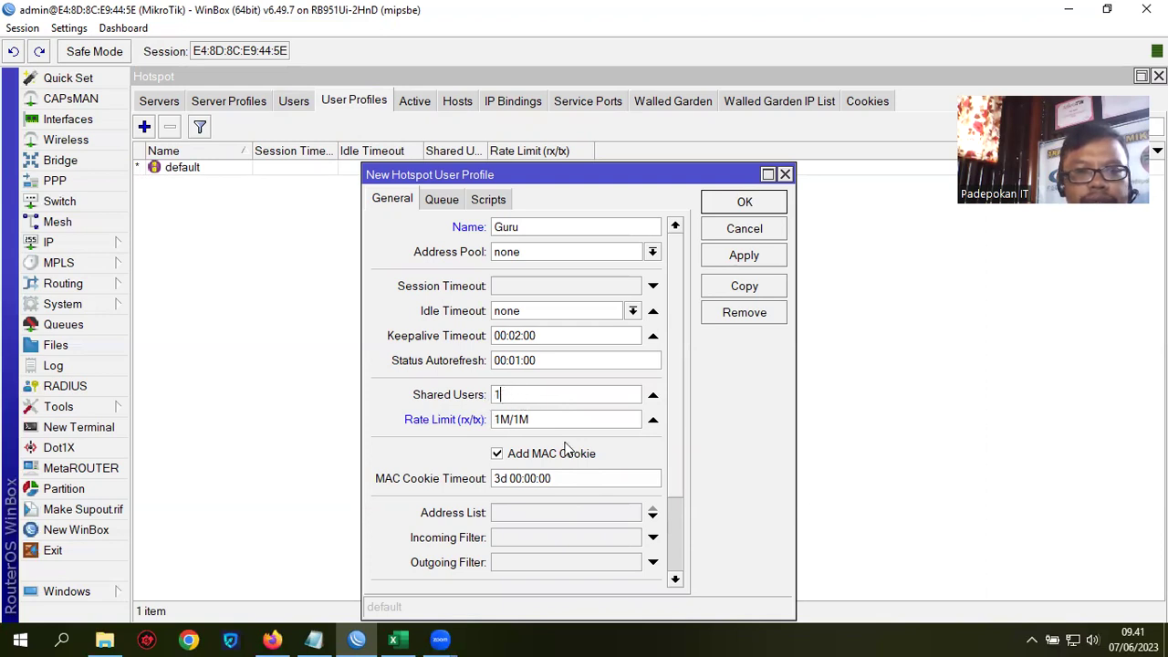
left_click(567, 454)
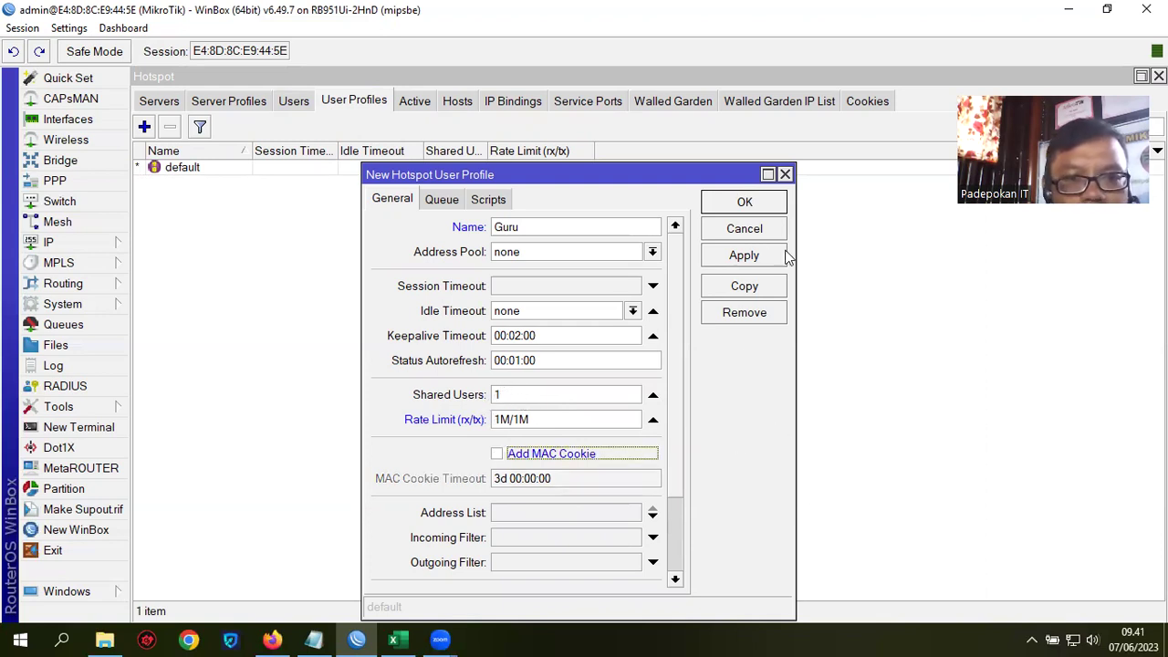
left_click(758, 259)
left_click(753, 205)
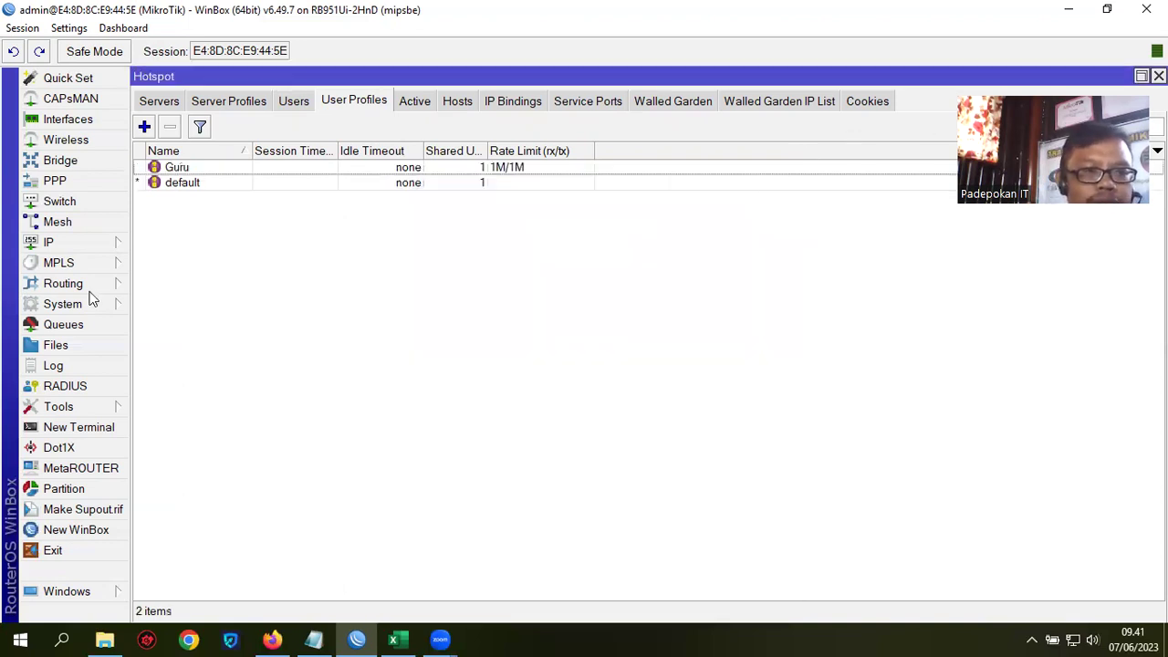
Step: Copy the Guru profile into a new profile named Siswa
double_click(216, 169)
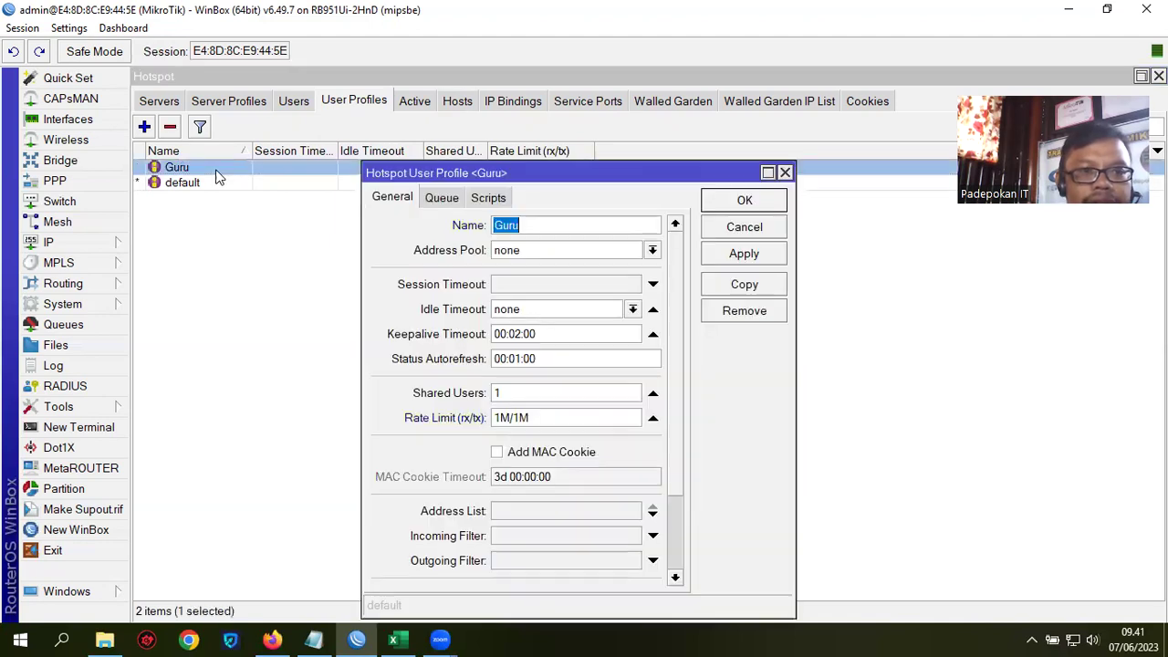
left_click(758, 286)
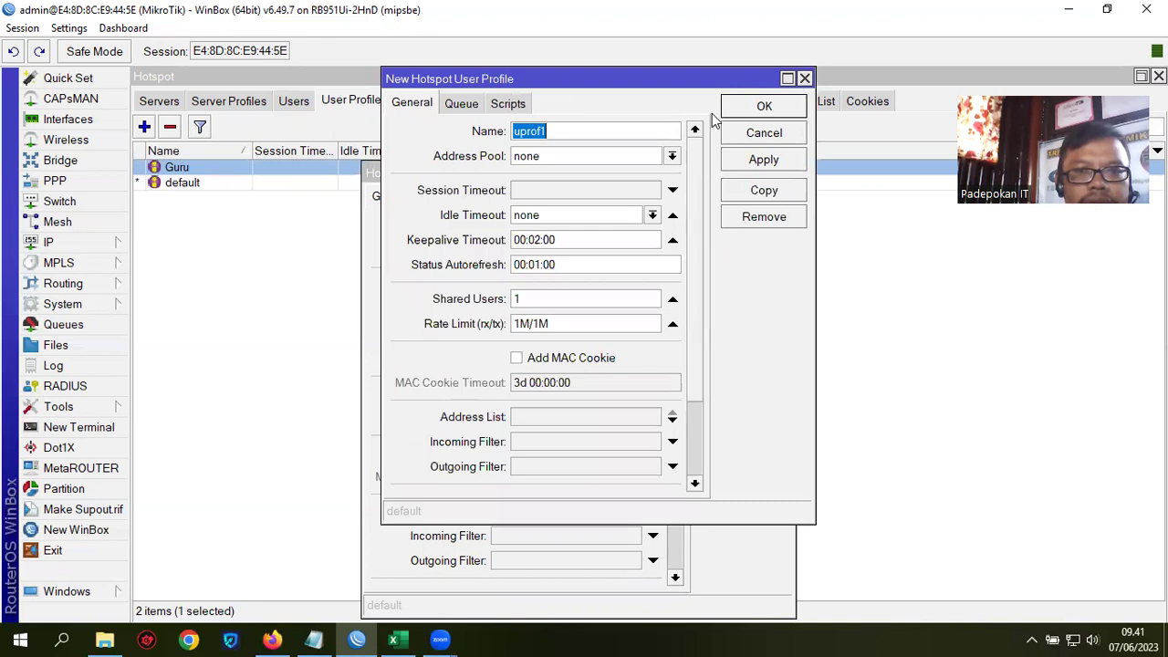
left_click(764, 191)
left_click_drag(815, 203, 816, 205)
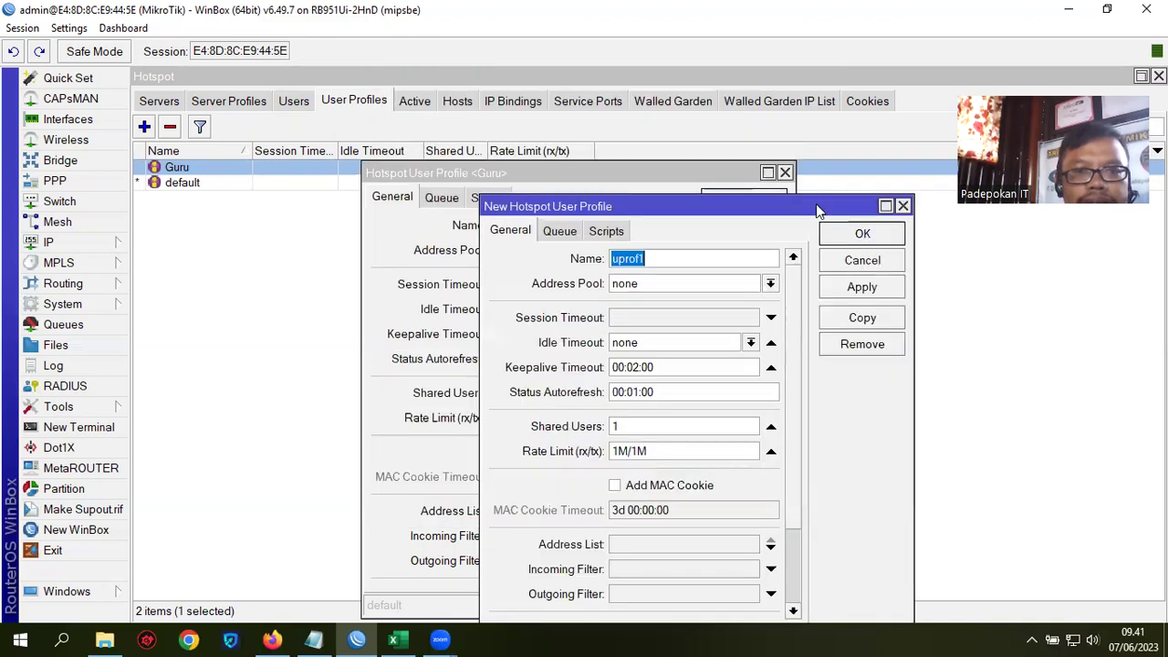
type("si")
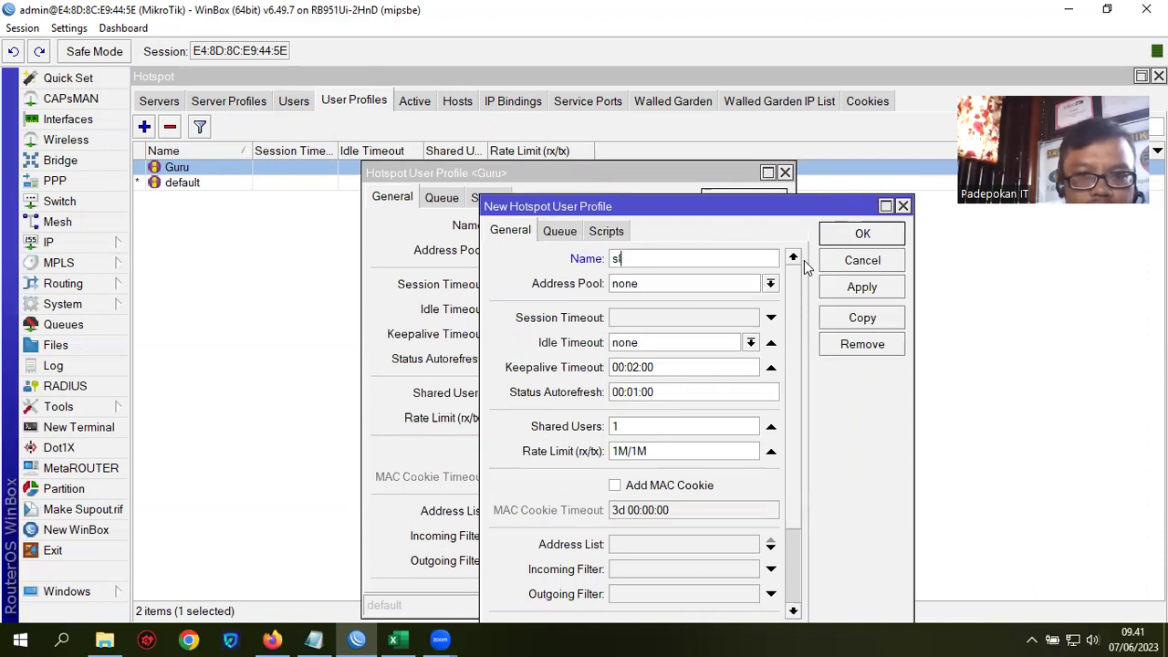
key("BackSpace")
type("Siswa")
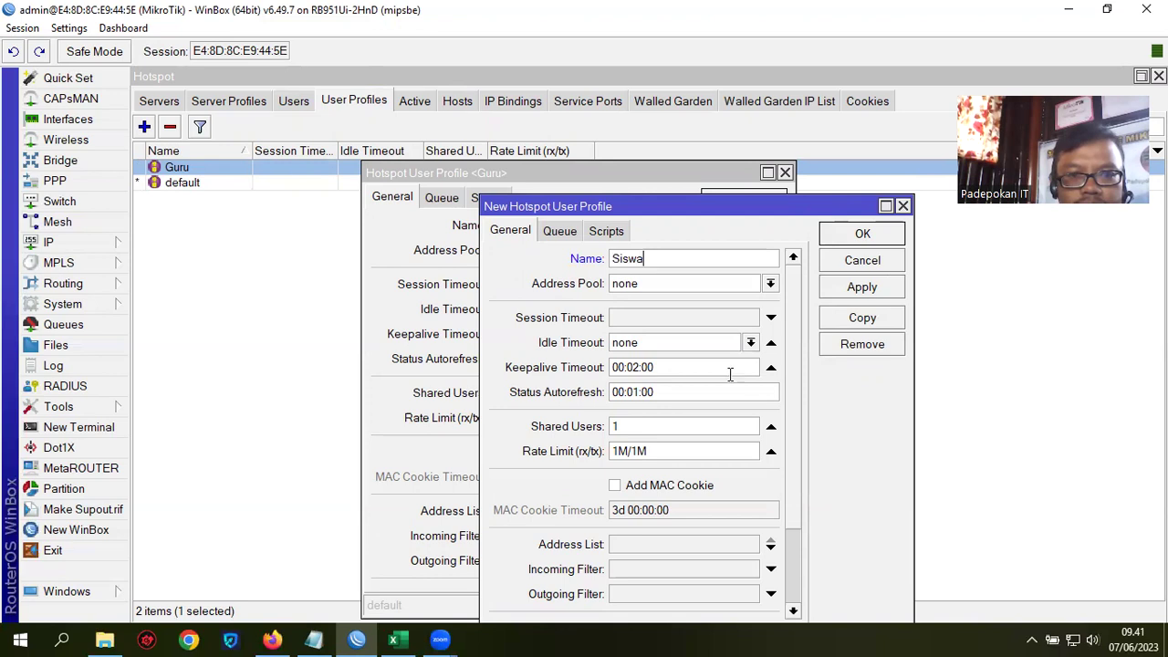
Step: Set Siswa's rate limit to 512k/512K and save both profiles
left_click_drag(676, 452, 604, 452)
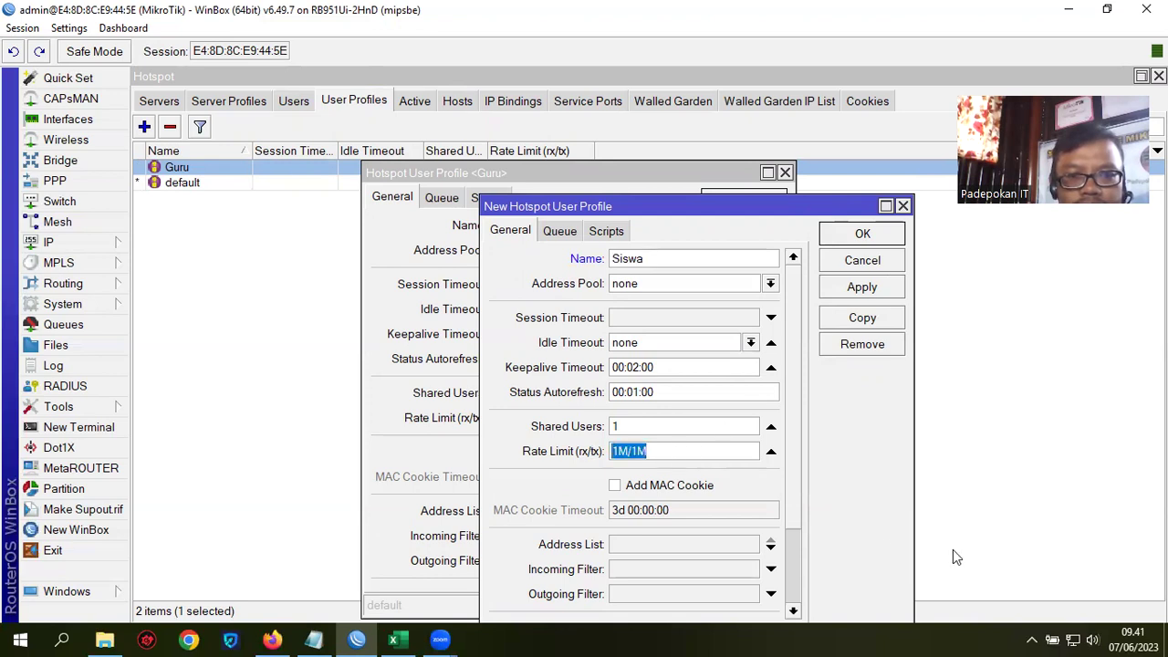
type("512k")
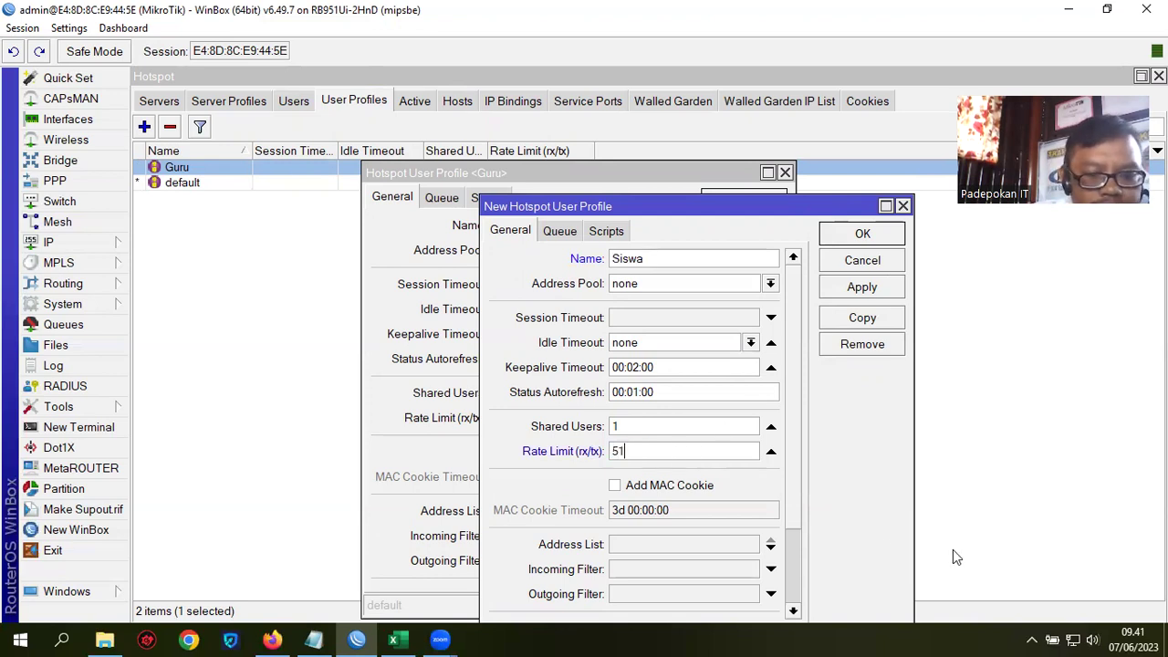
key("BackSpace")
type("k")
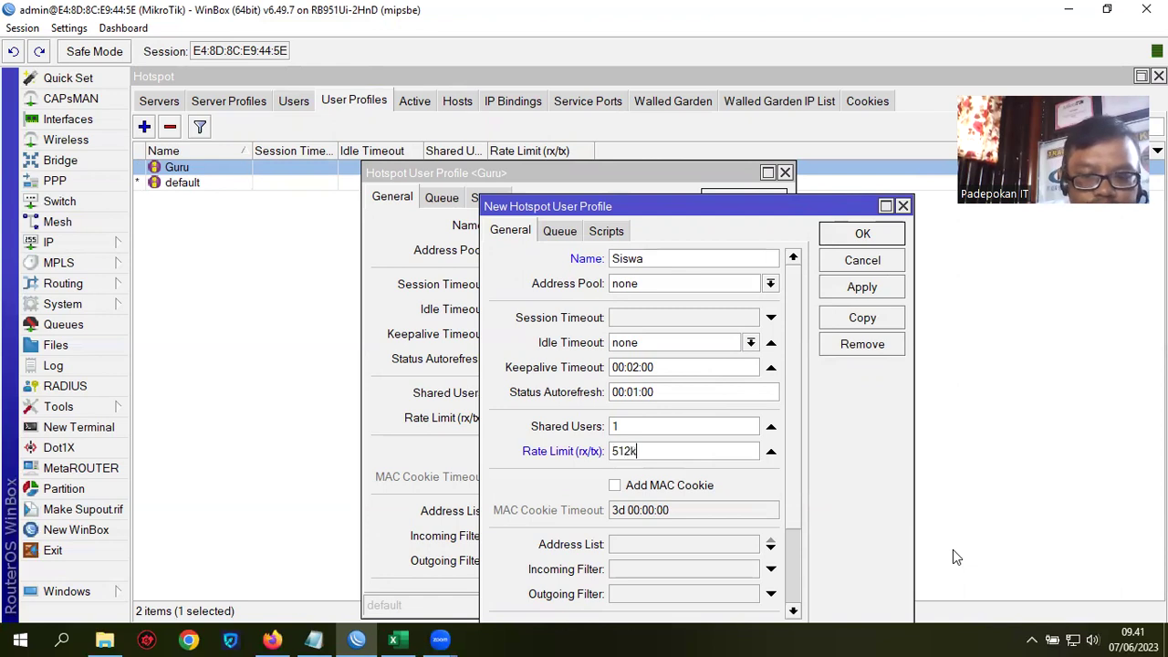
type("/512")
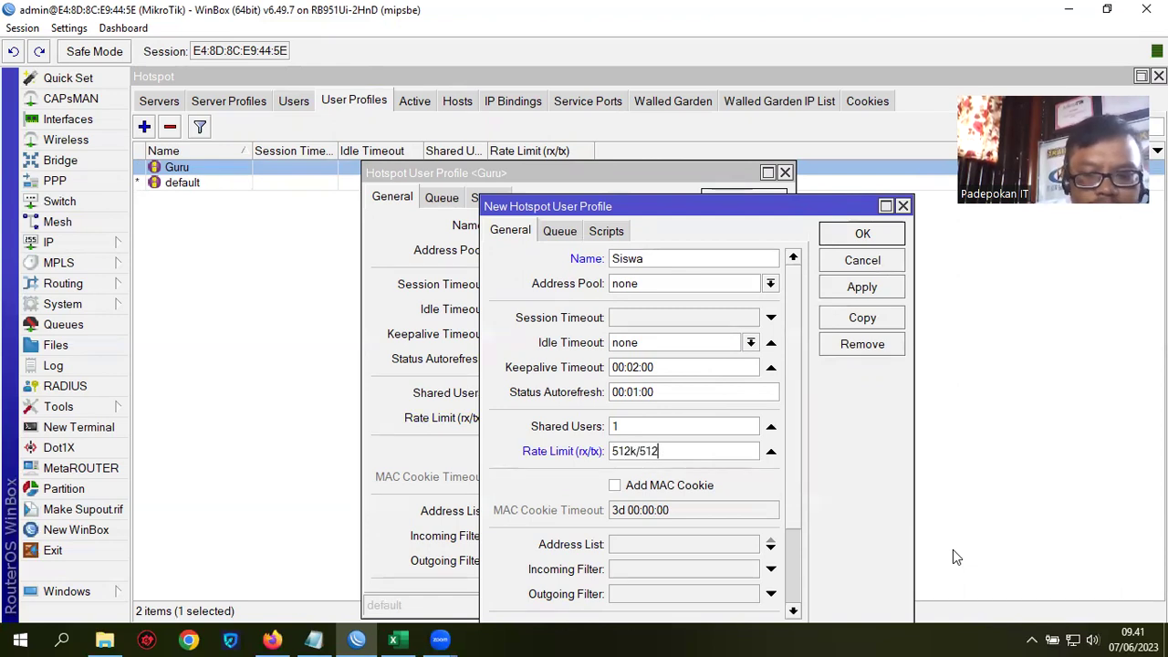
type("K")
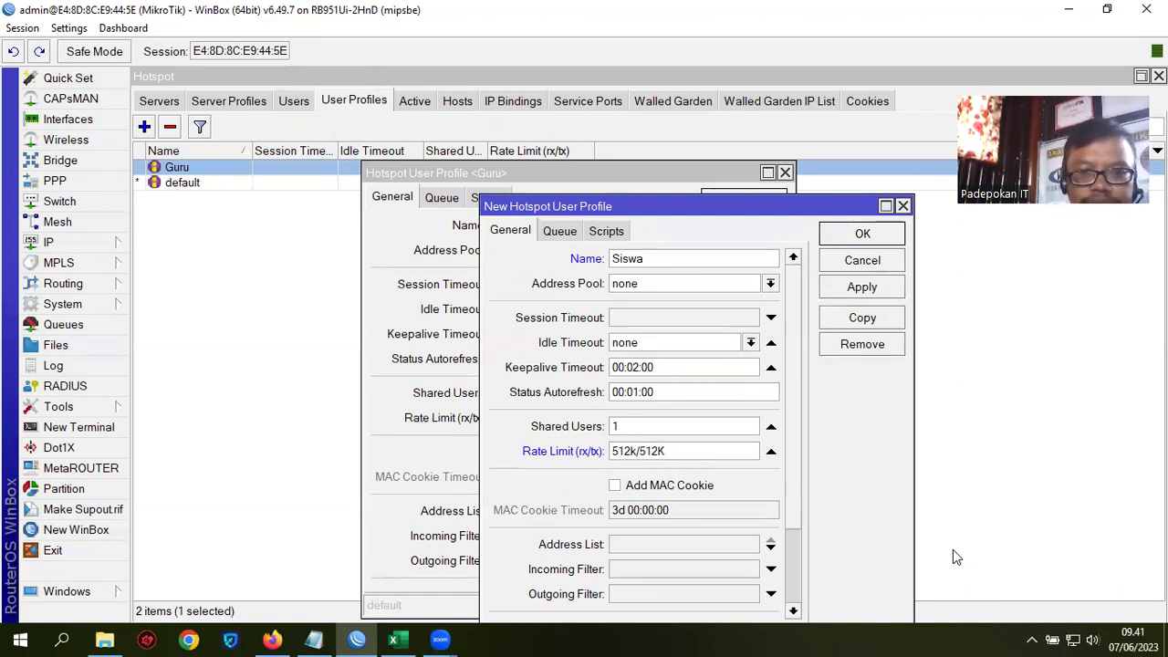
left_click(862, 288)
left_click(861, 234)
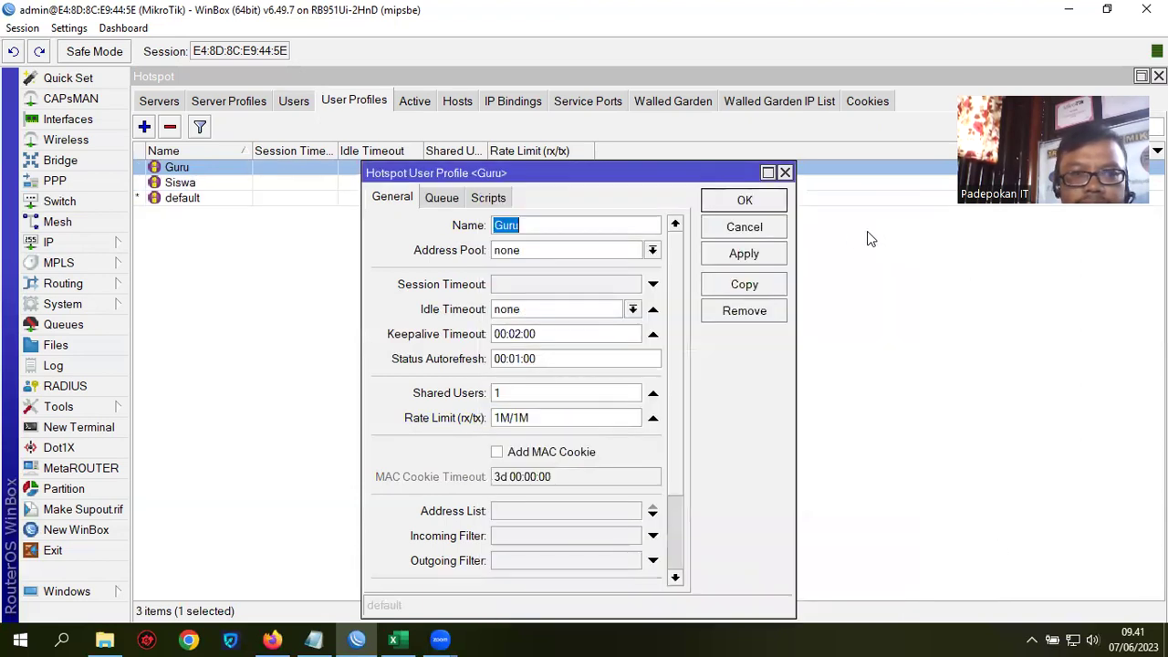
left_click(744, 200)
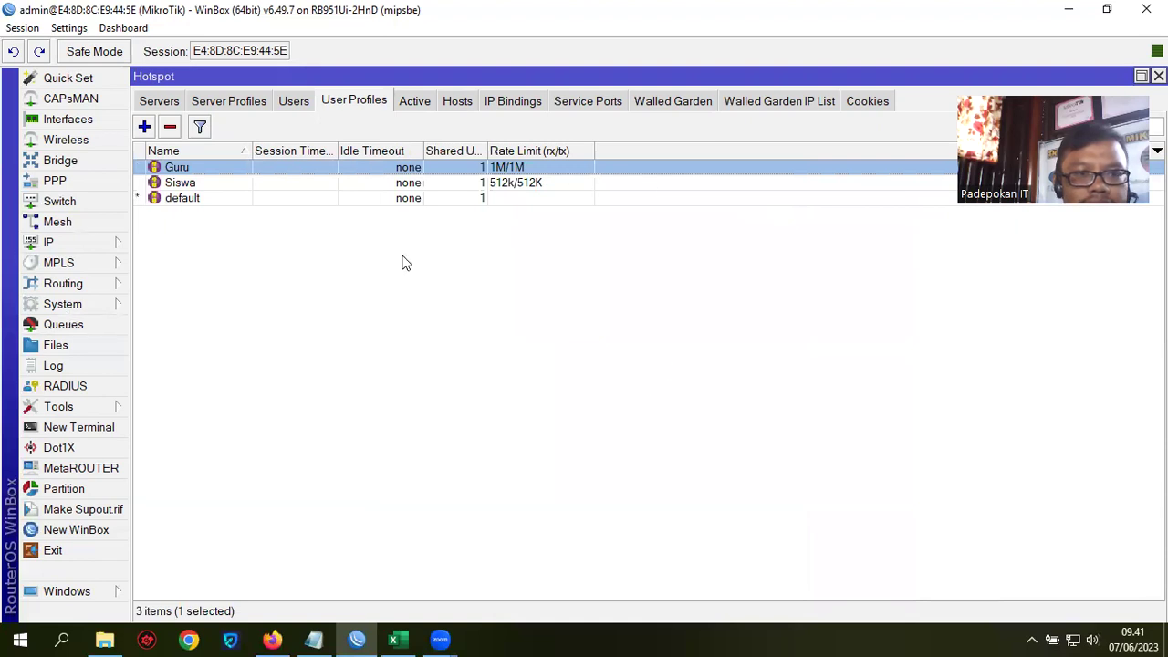
left_click(295, 106)
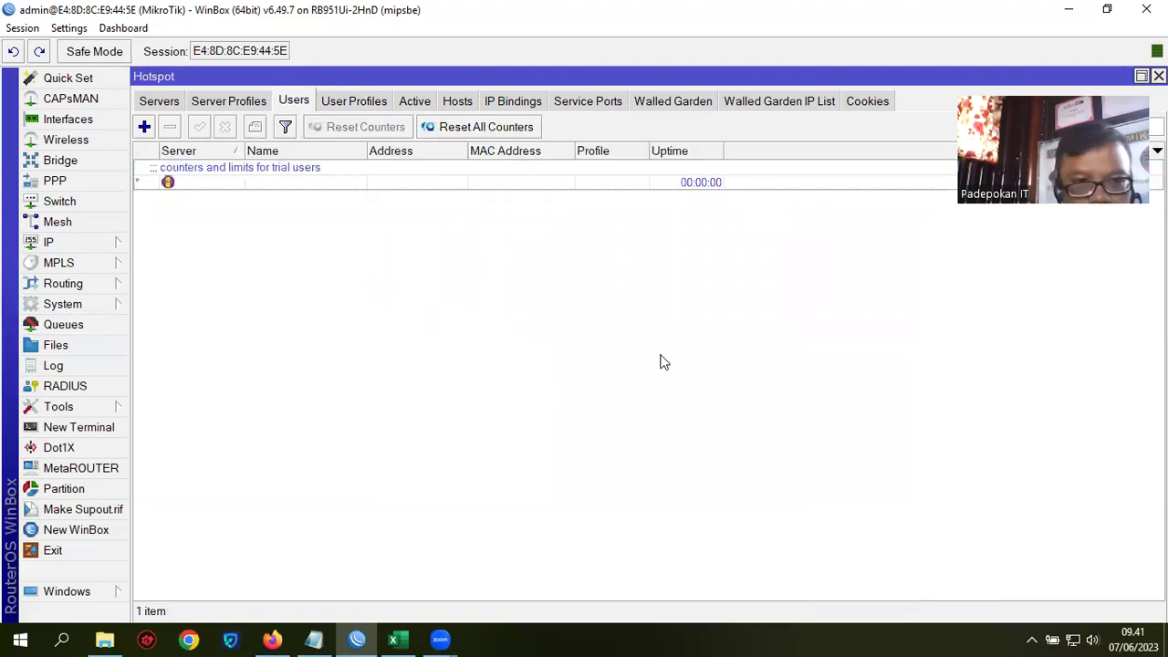
Step: Add hotspot user guru1 with a password on the Guru profile
left_click(144, 127)
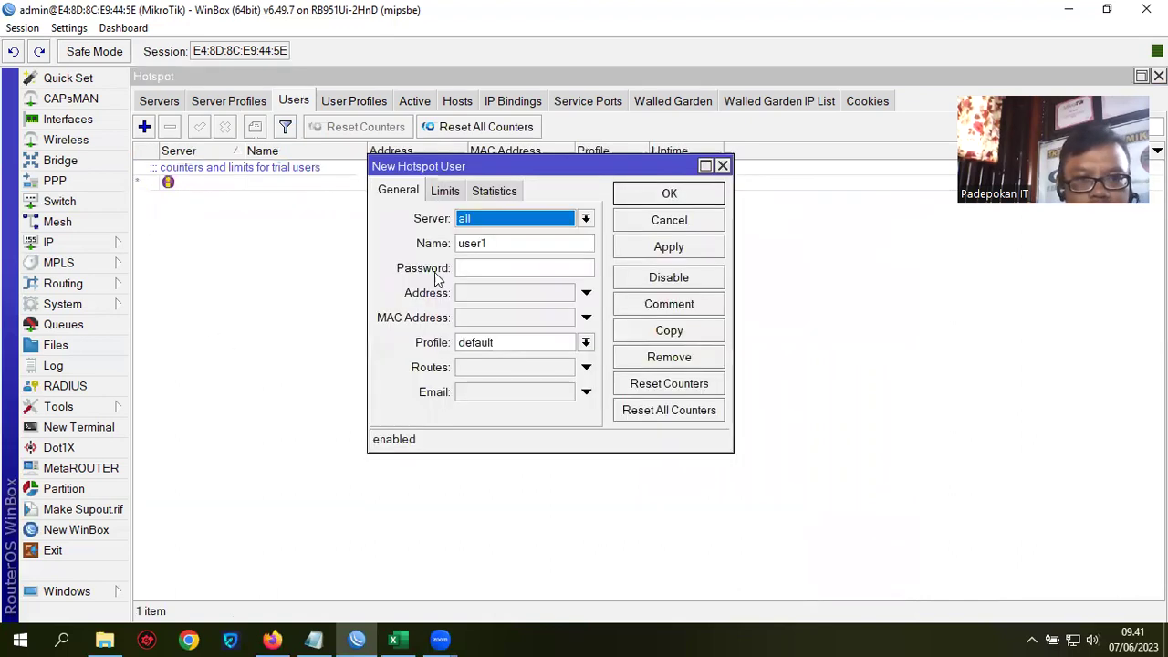
double_click(477, 244)
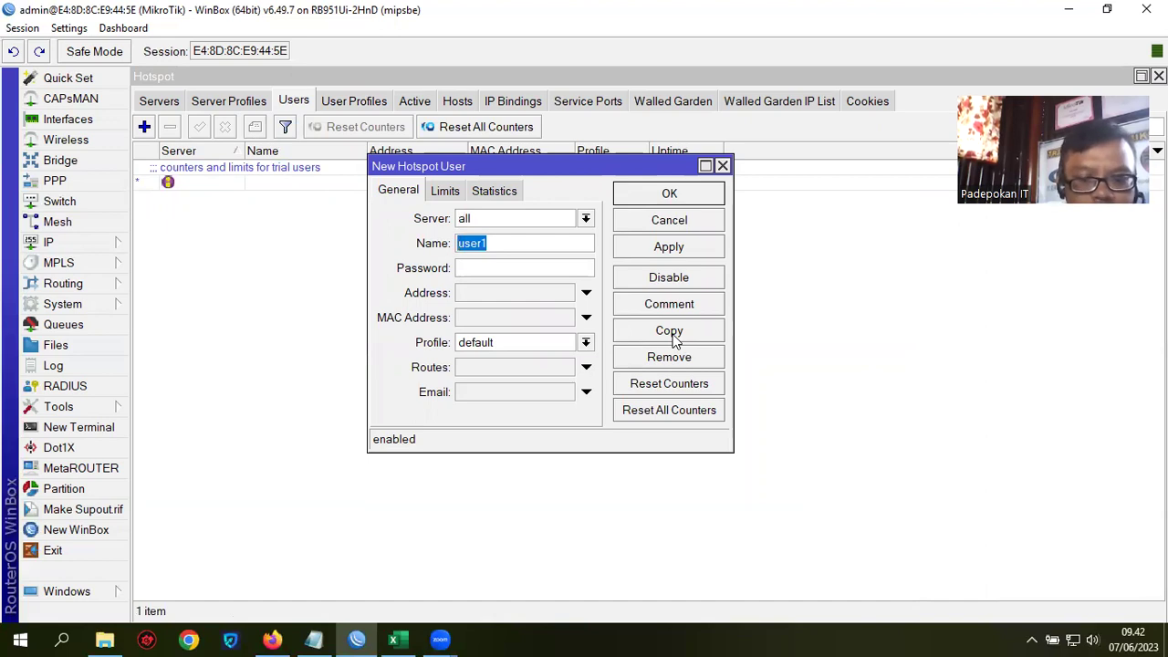
type("GU")
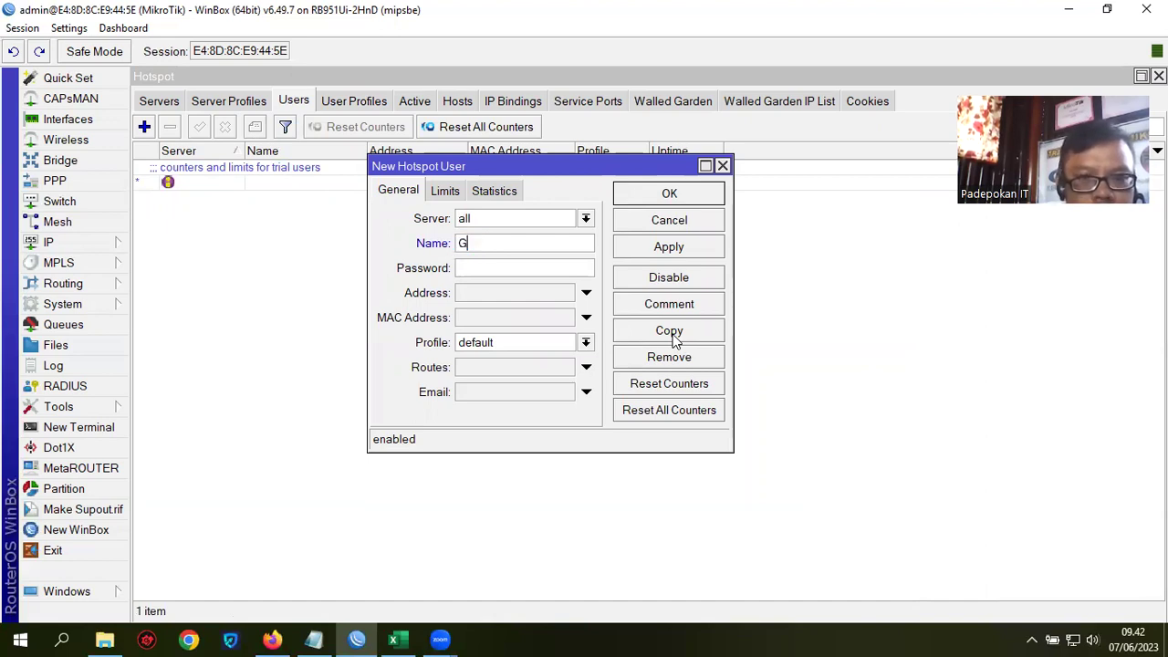
key("BackSpace")
key("BackSpace")
type("gu")
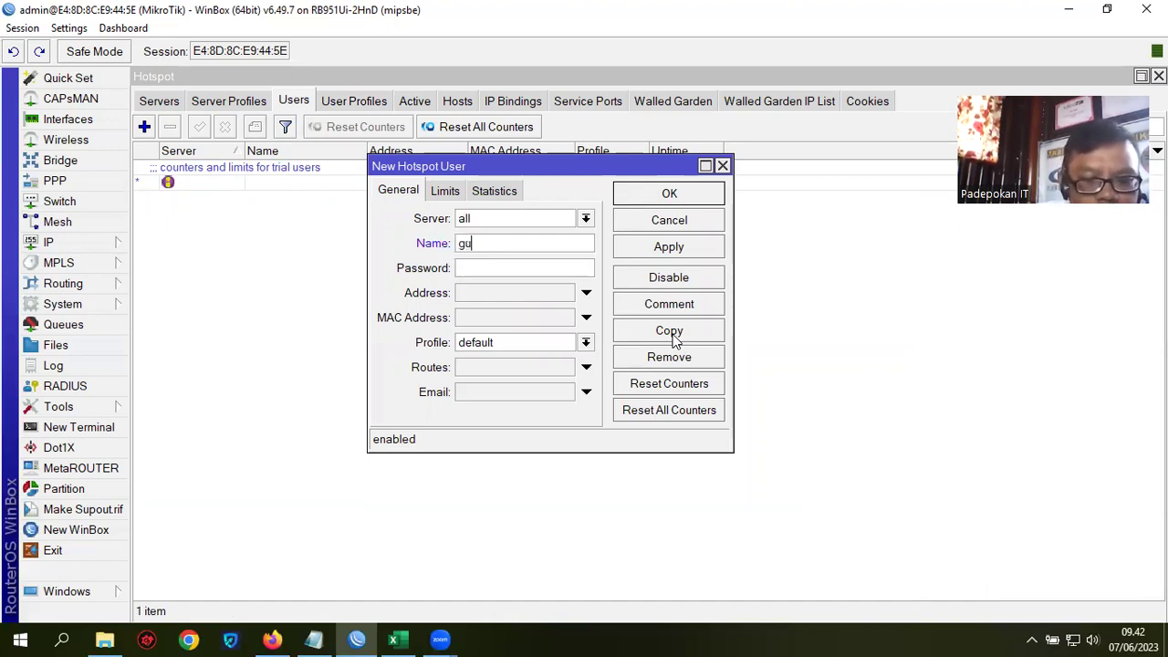
type("ru1")
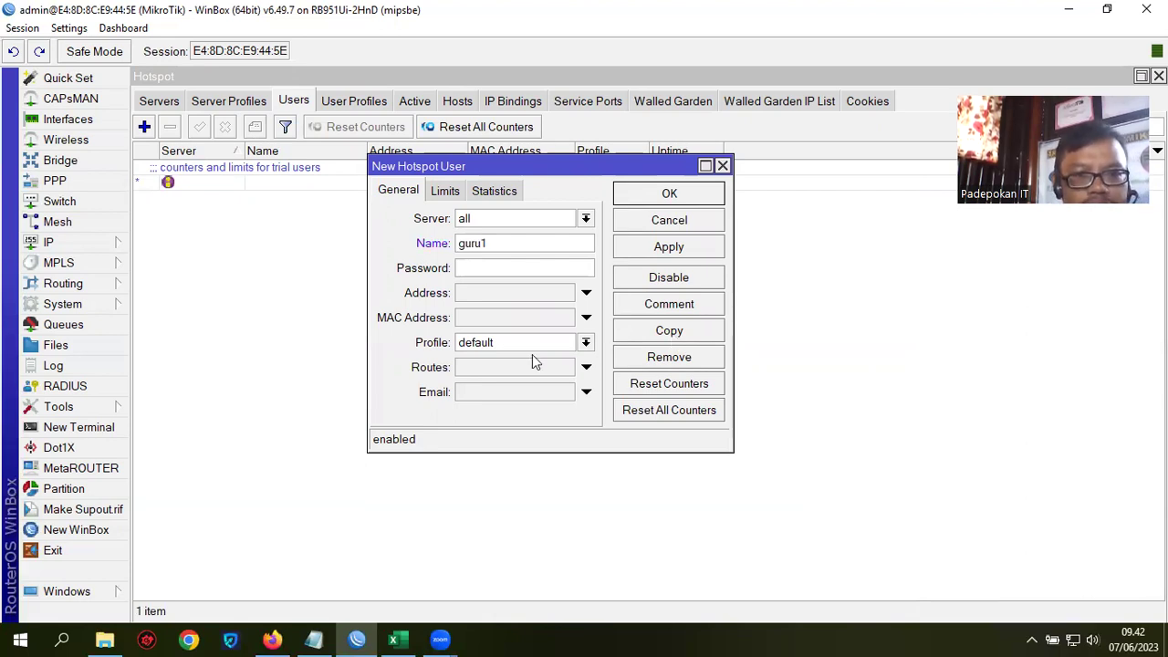
type("123")
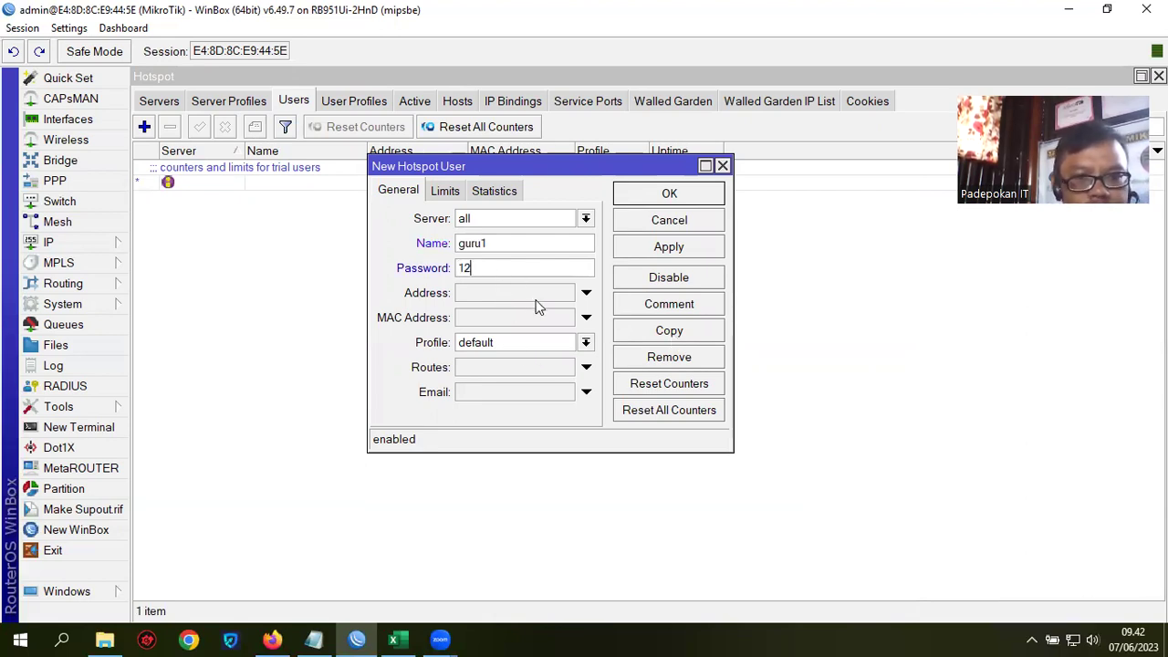
left_click(585, 343)
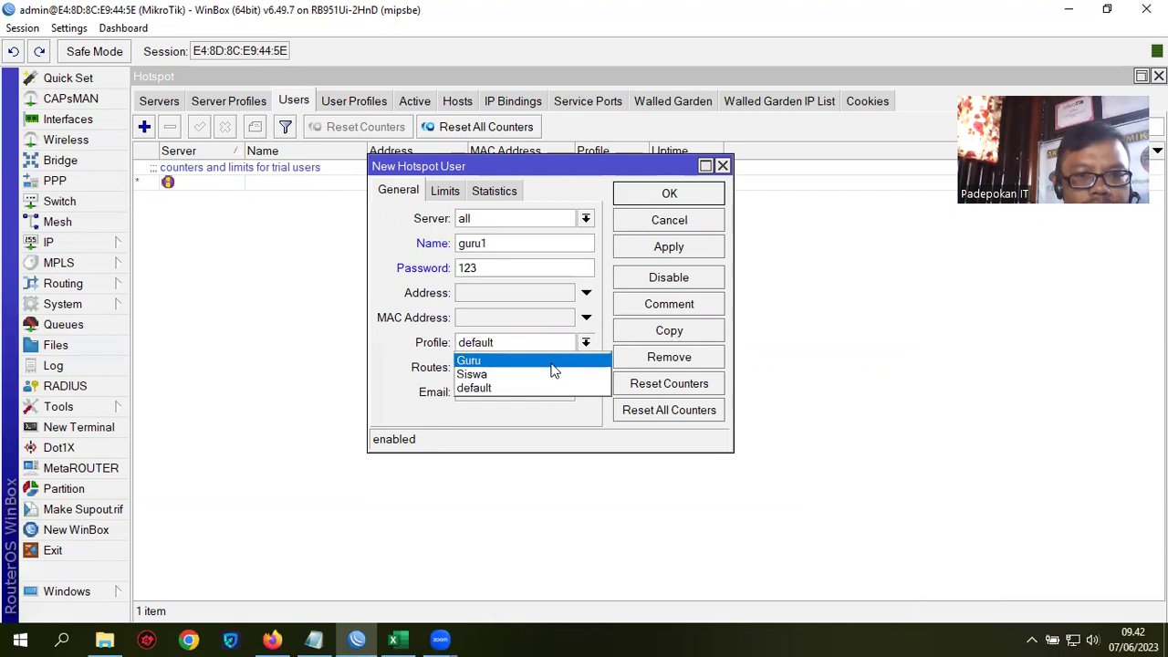
left_click(563, 361)
left_click(668, 247)
left_click(672, 193)
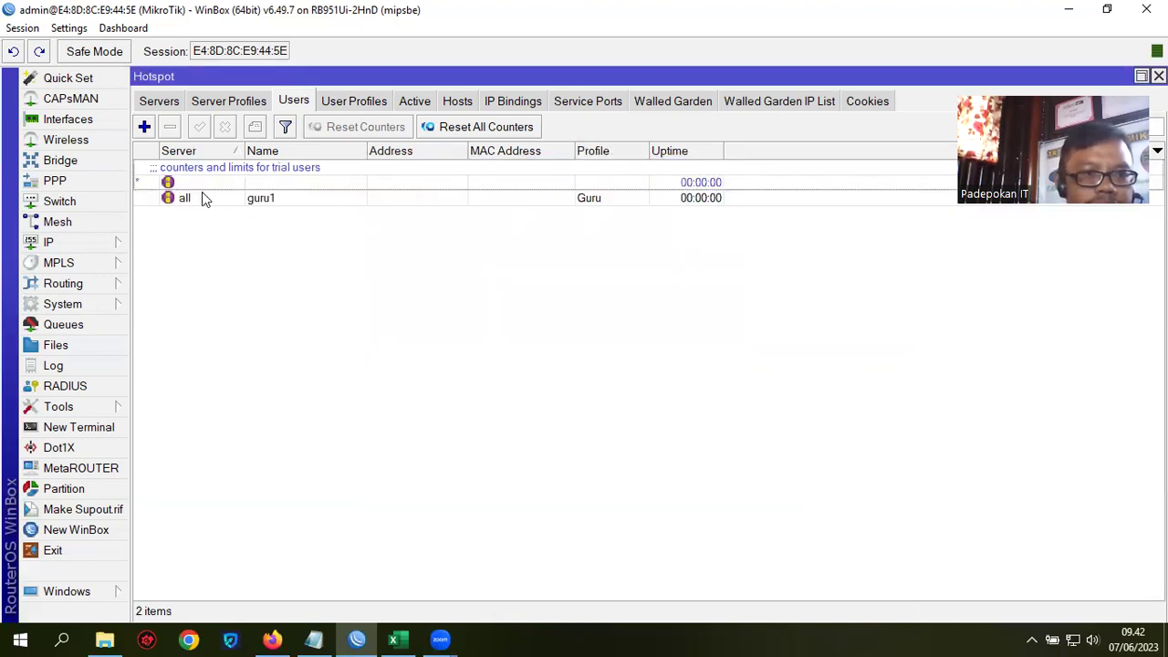
Step: Copy guru1 into a new user named guru2
double_click(212, 198)
left_click(667, 329)
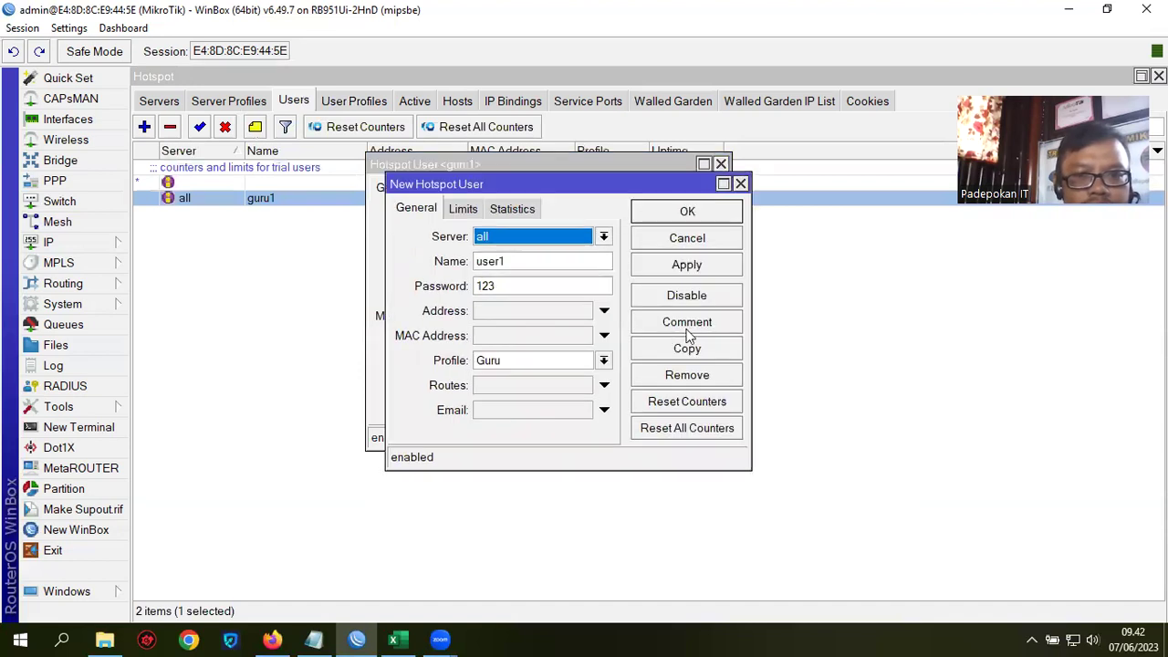
left_click_drag(521, 260, 474, 256)
type("gu")
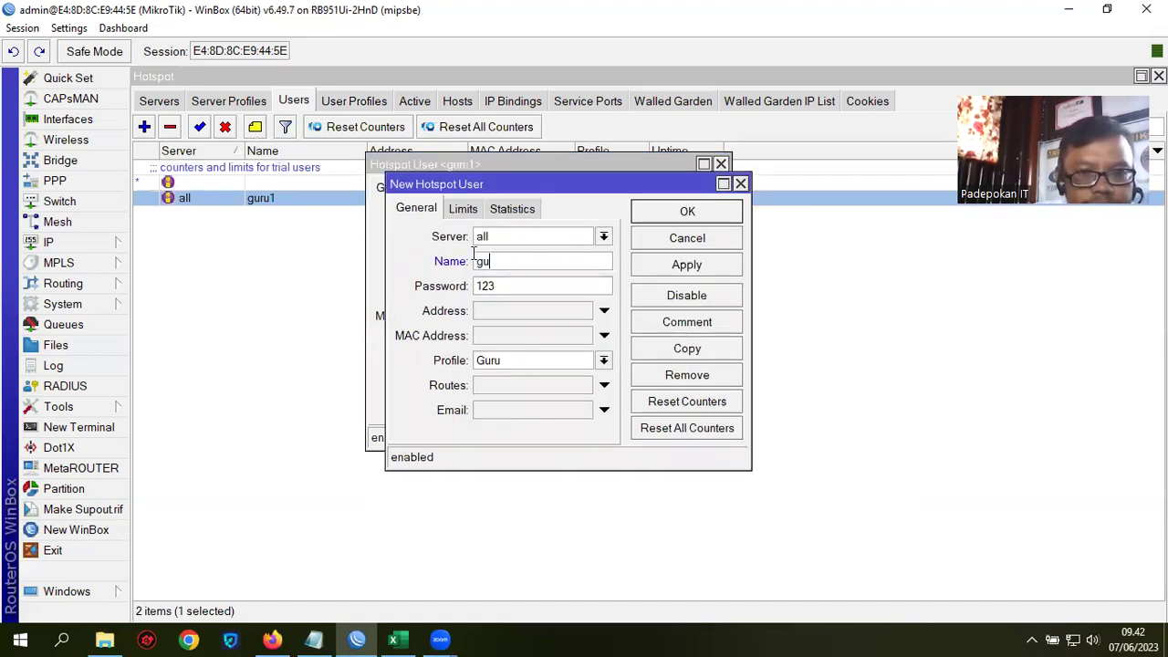
type("ru2")
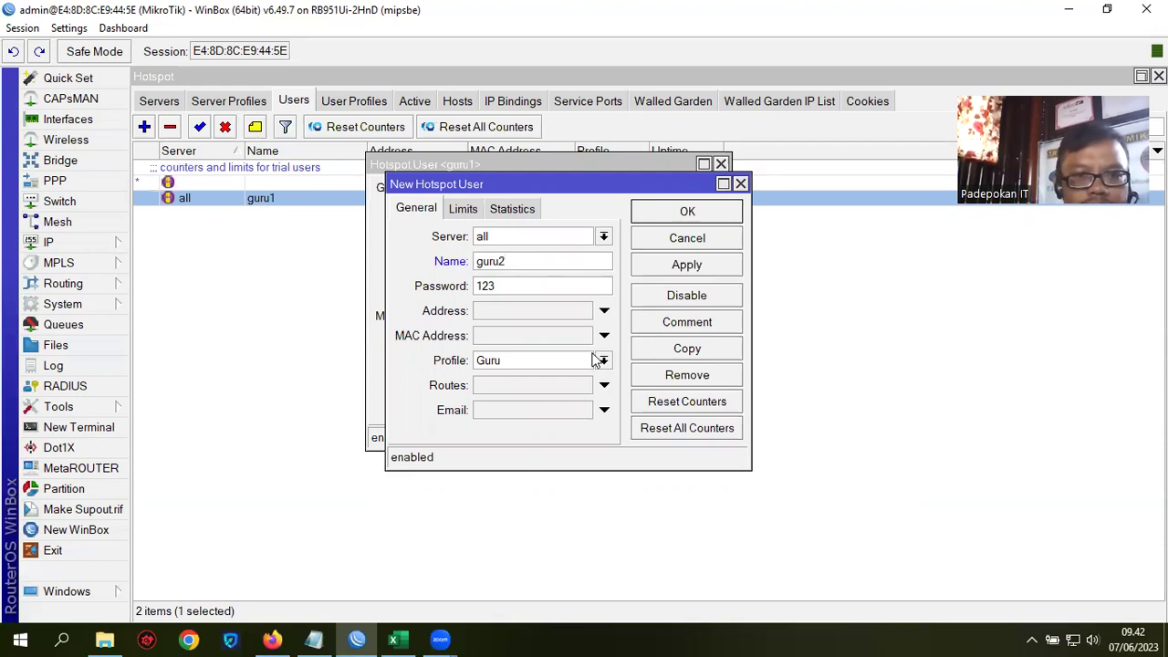
left_click(717, 219)
left_click(689, 191)
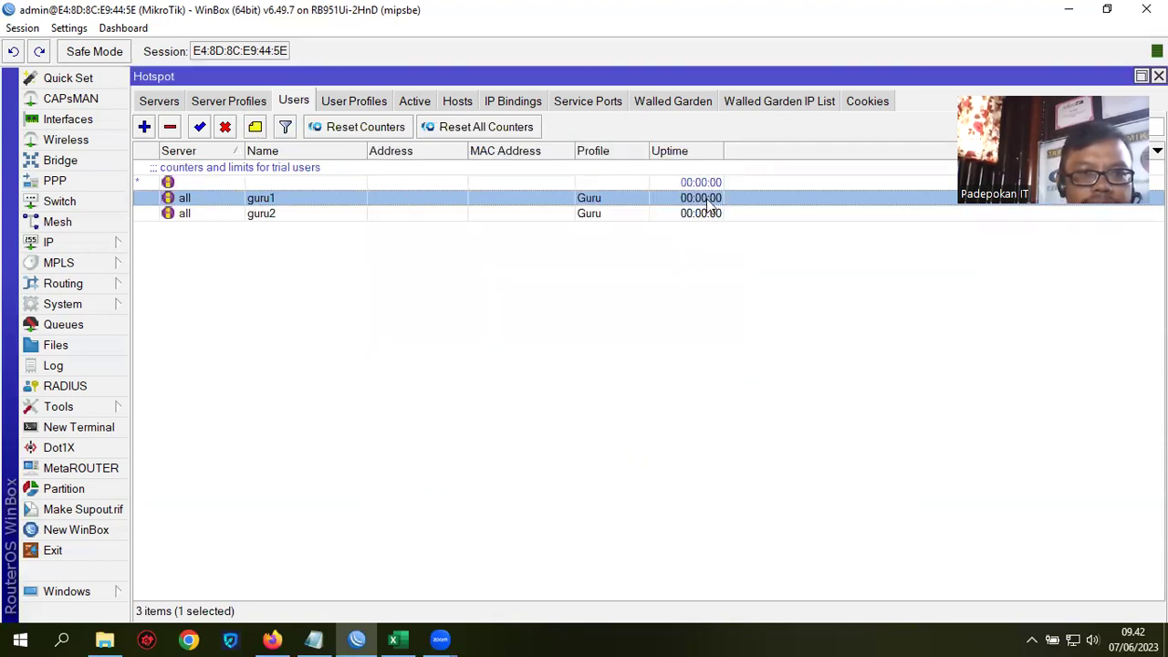
Step: Add hotspot user siswa1 with a password on the Siswa profile
left_click(144, 127)
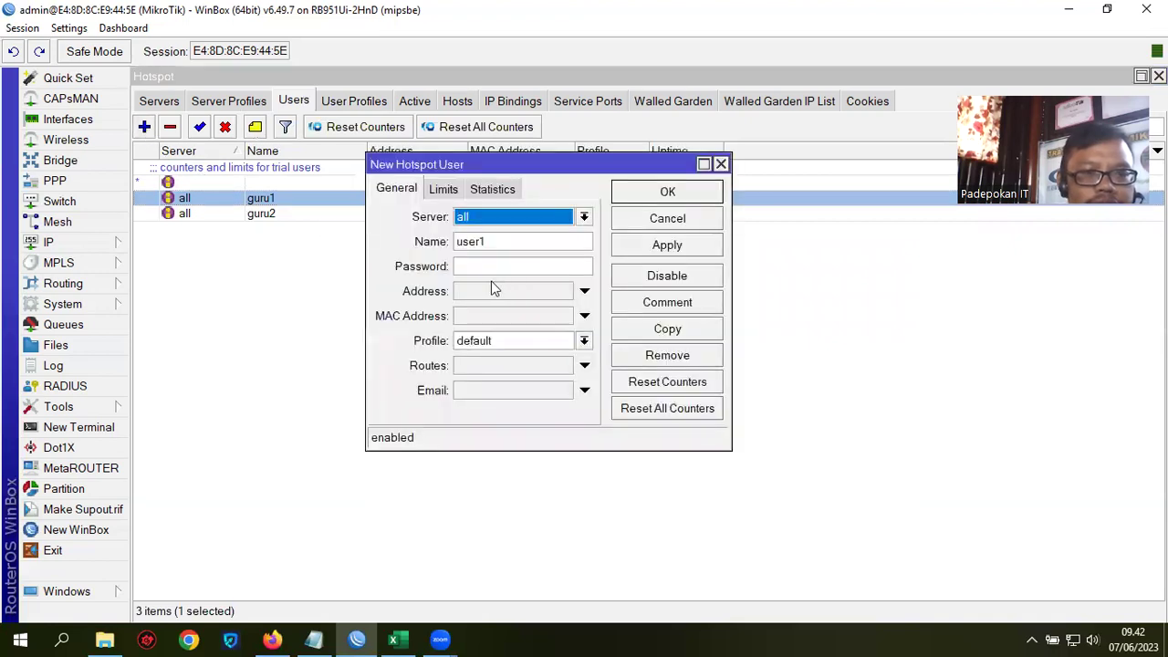
double_click(513, 243)
type("sis")
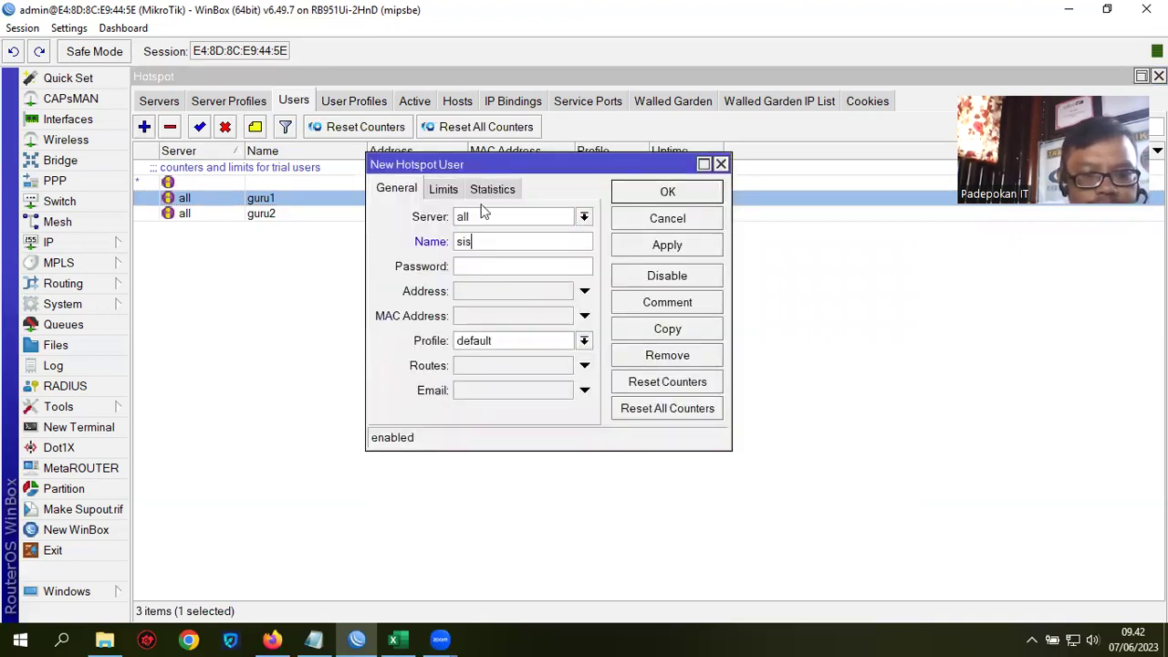
type("wa1")
left_click(469, 265)
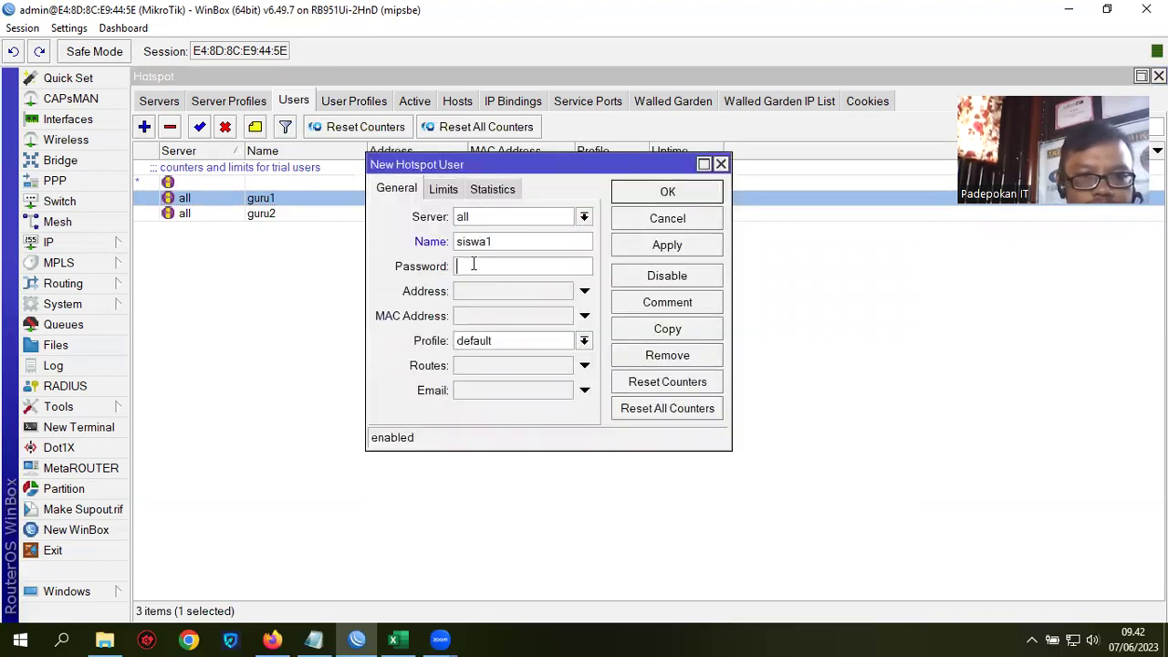
type("123")
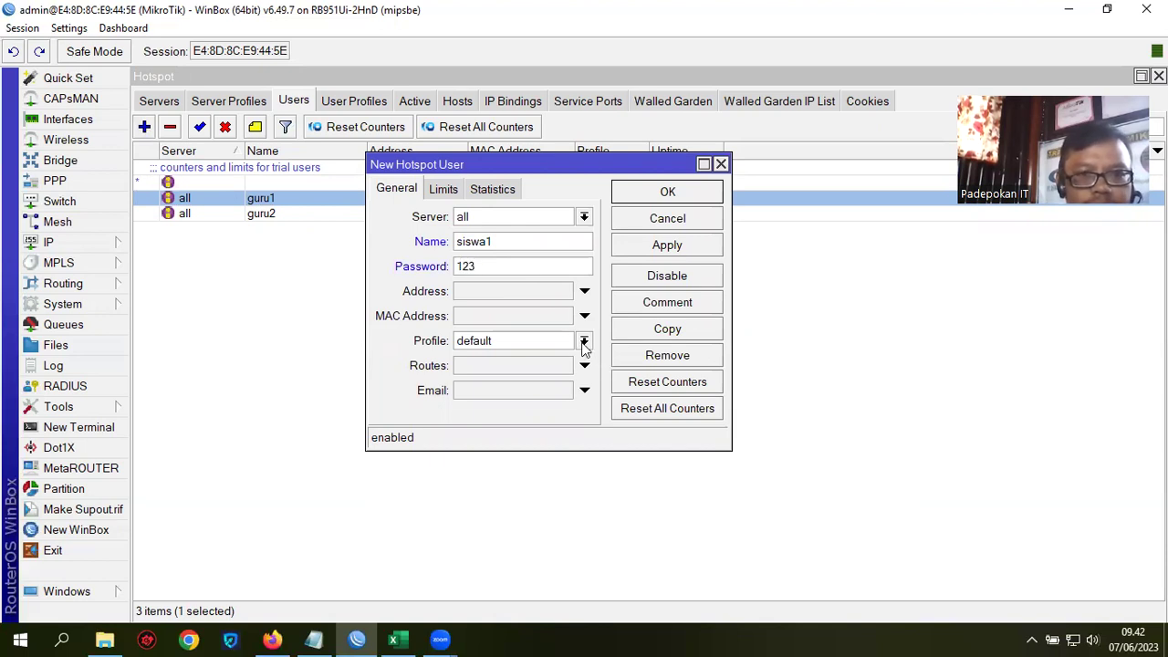
left_click(583, 340)
left_click(541, 372)
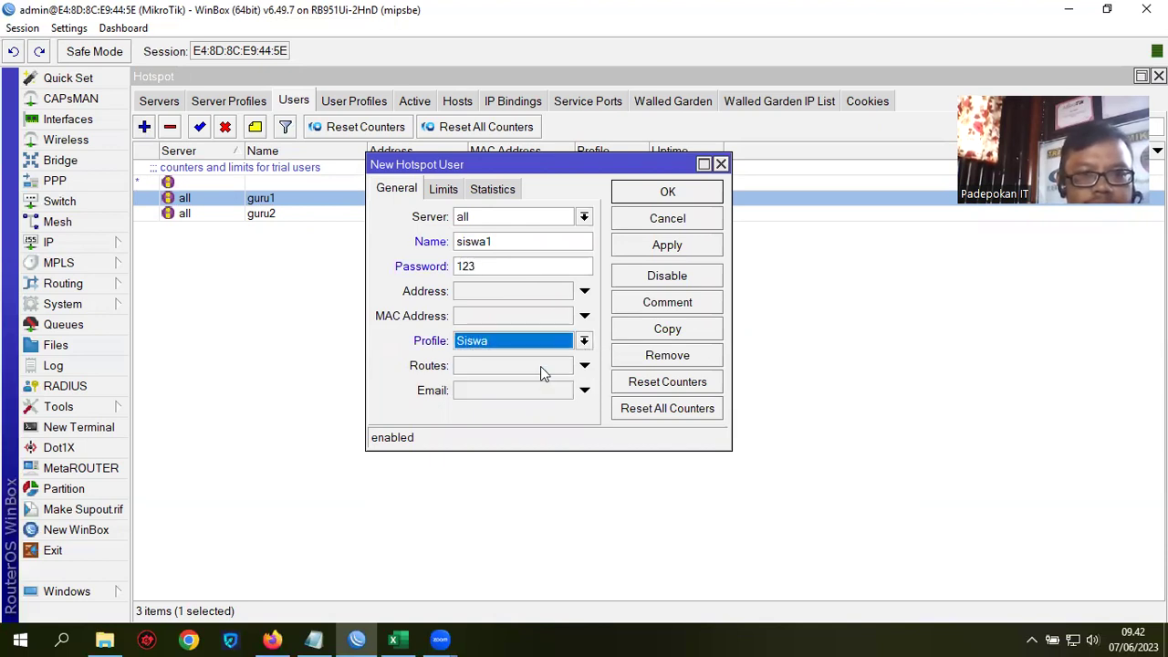
left_click(667, 244)
left_click(672, 192)
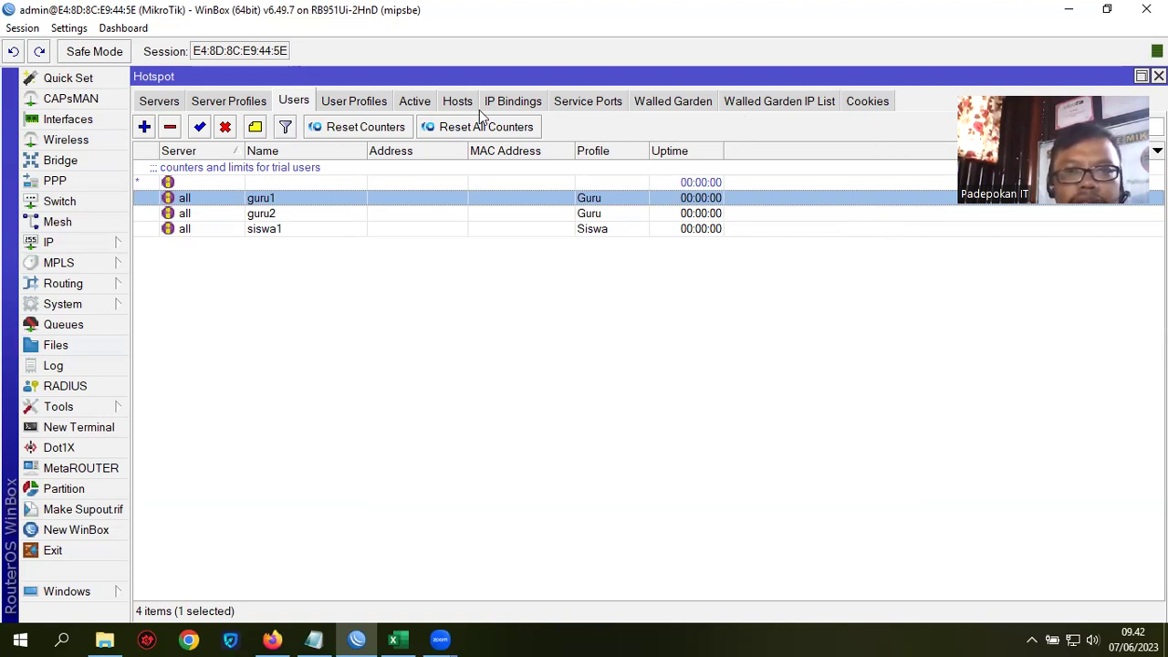
Step: Check guru1's session in the Active list, then show the simple queue list
left_click(415, 101)
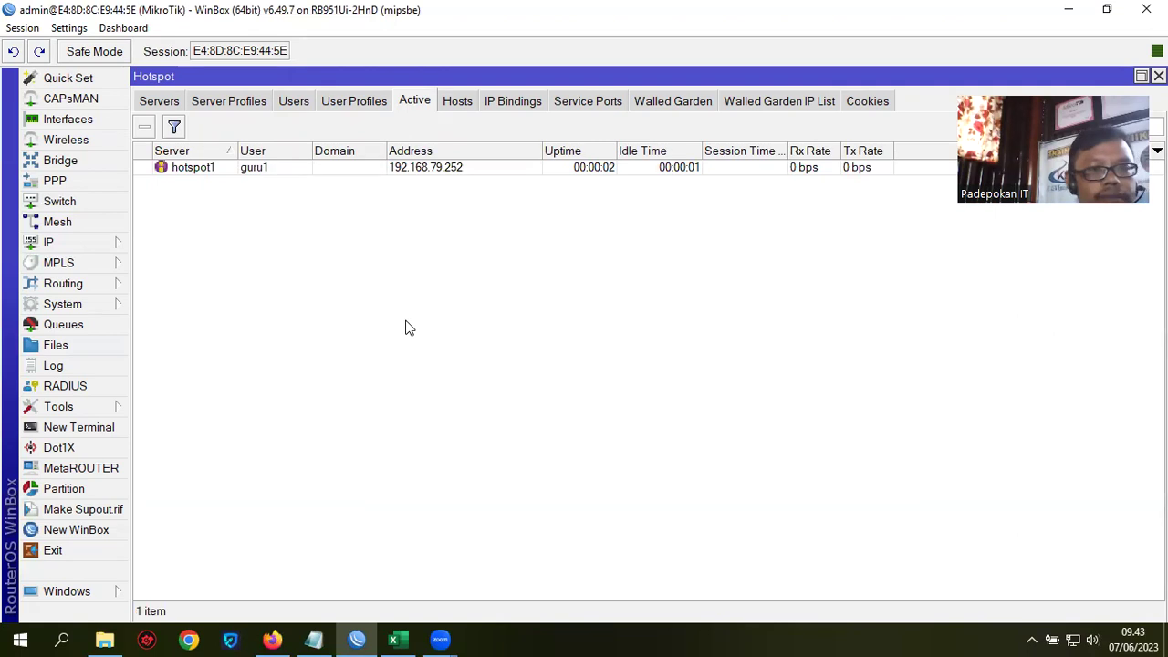
left_click(268, 170)
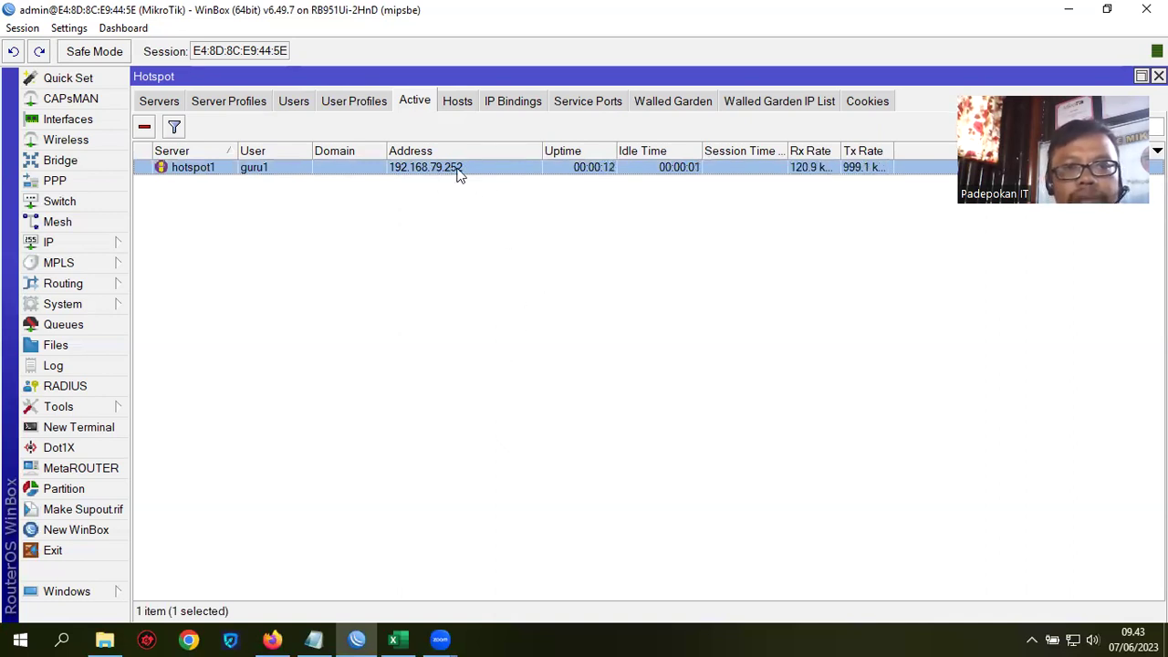
left_click(62, 325)
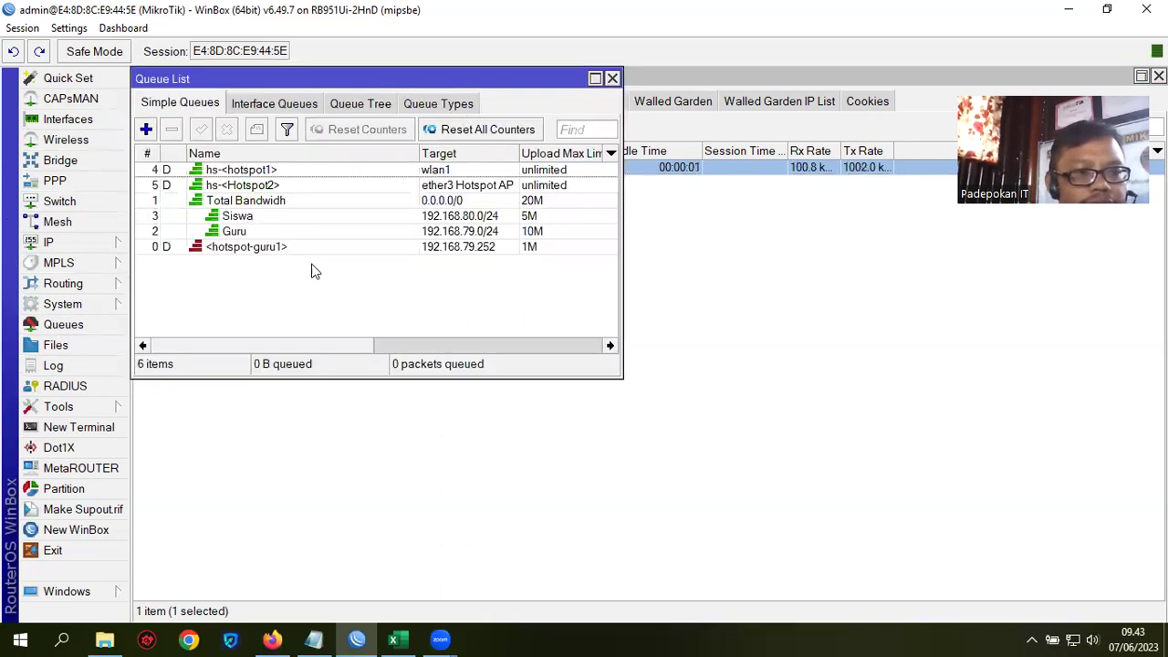
Step: Maximize the queue list and delete the Total Bandwidh, Siswa and Guru queues
left_click(261, 250)
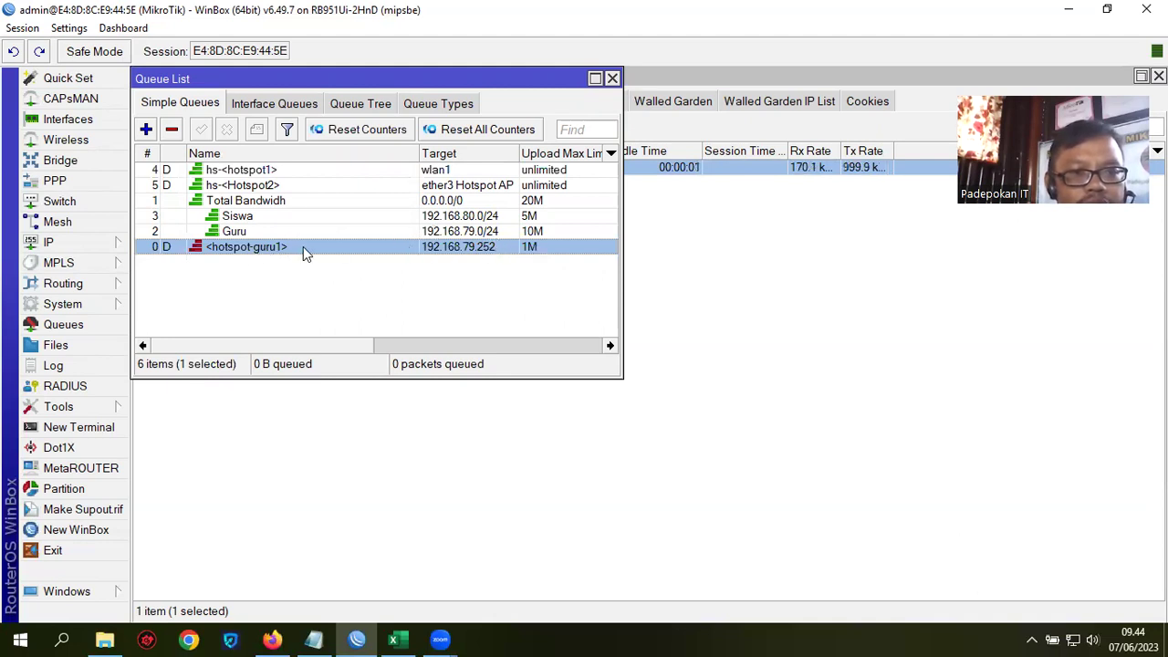
left_click_drag(400, 76, 504, 107)
left_click(699, 108)
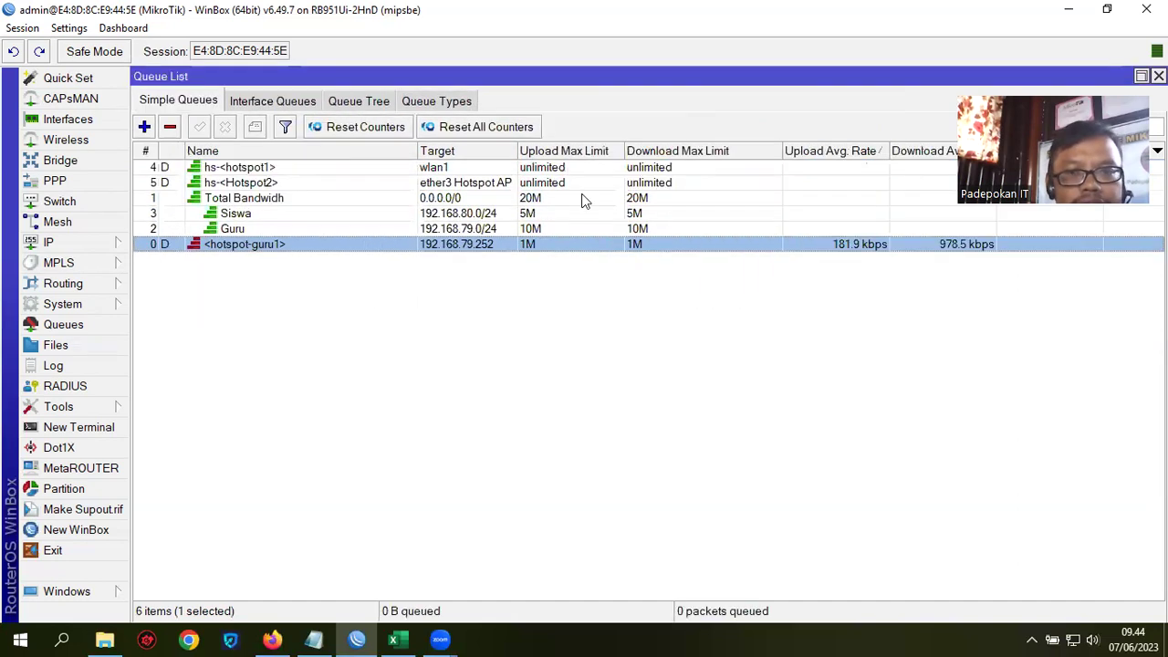
left_click(272, 201)
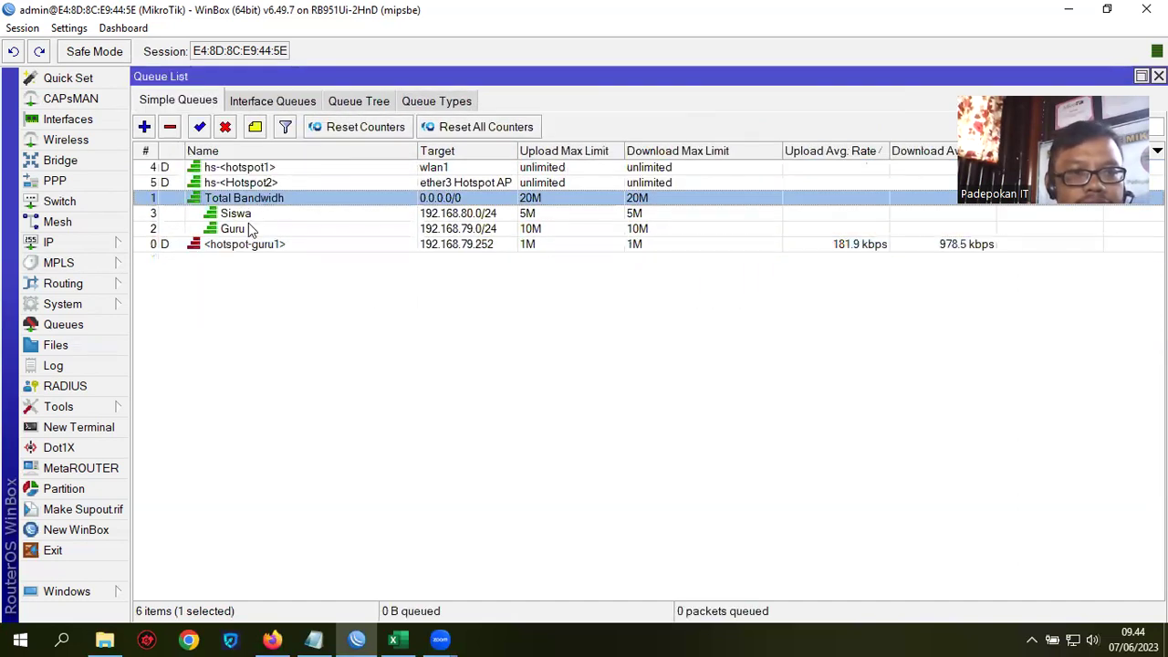
left_click(251, 230, "shift")
left_click(170, 127)
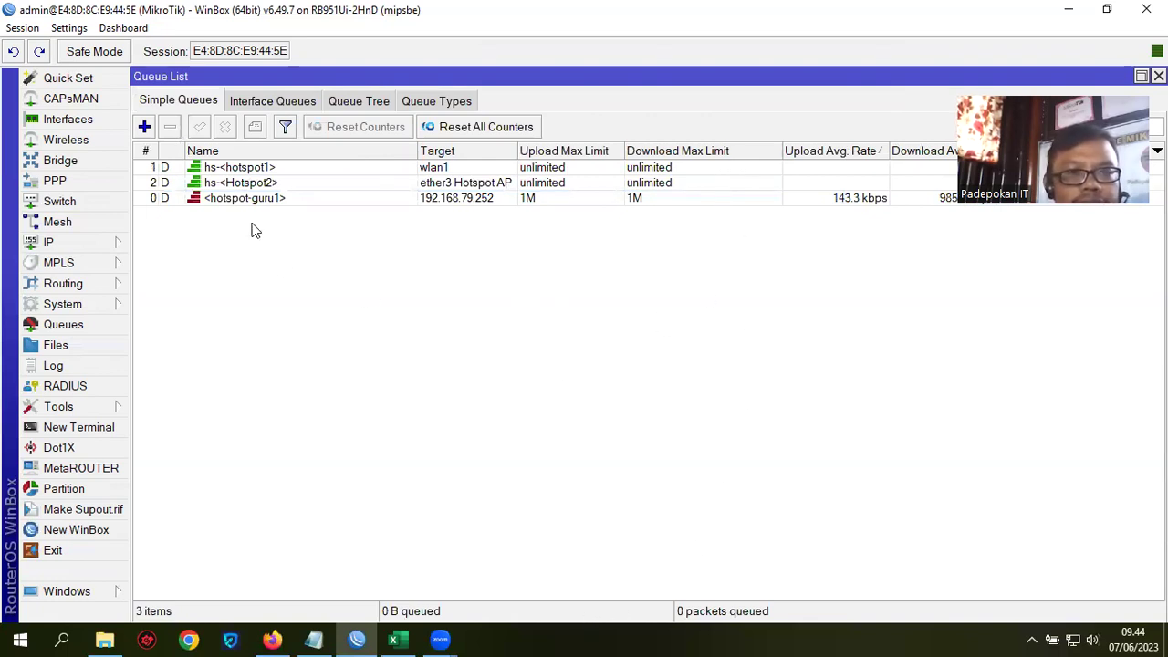
left_click(242, 198)
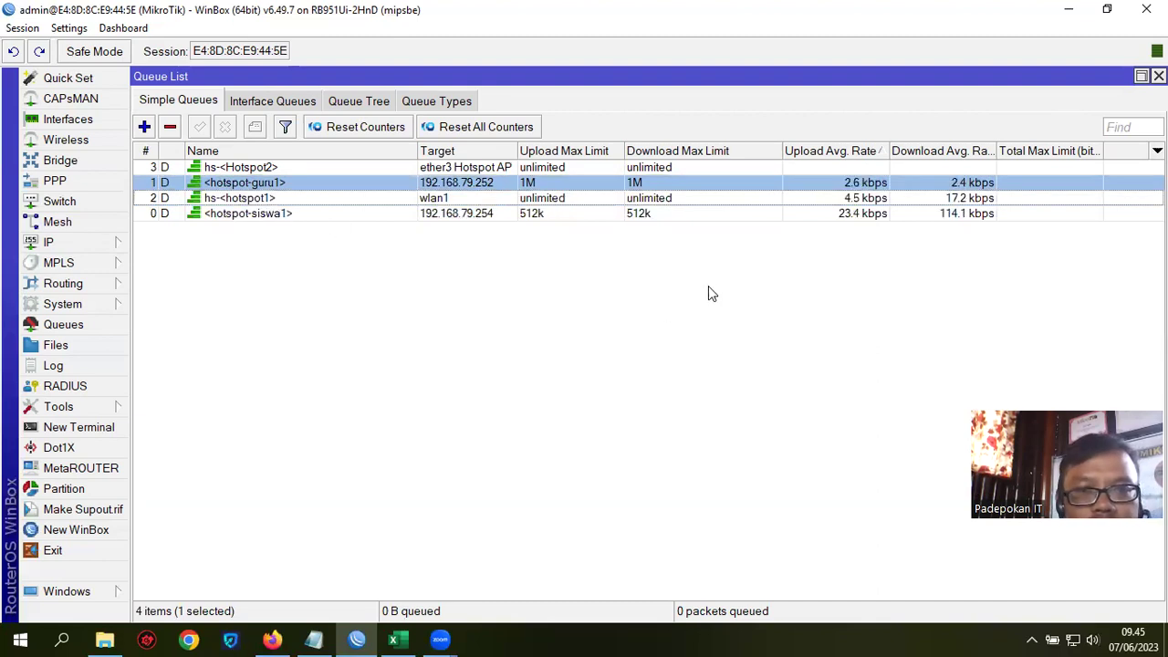
Step: Compare hotspot-siswa1 (512k) and hotspot-guru1 (1M) queues, then bring up the Bandwith Hotspot notes
left_click(639, 215)
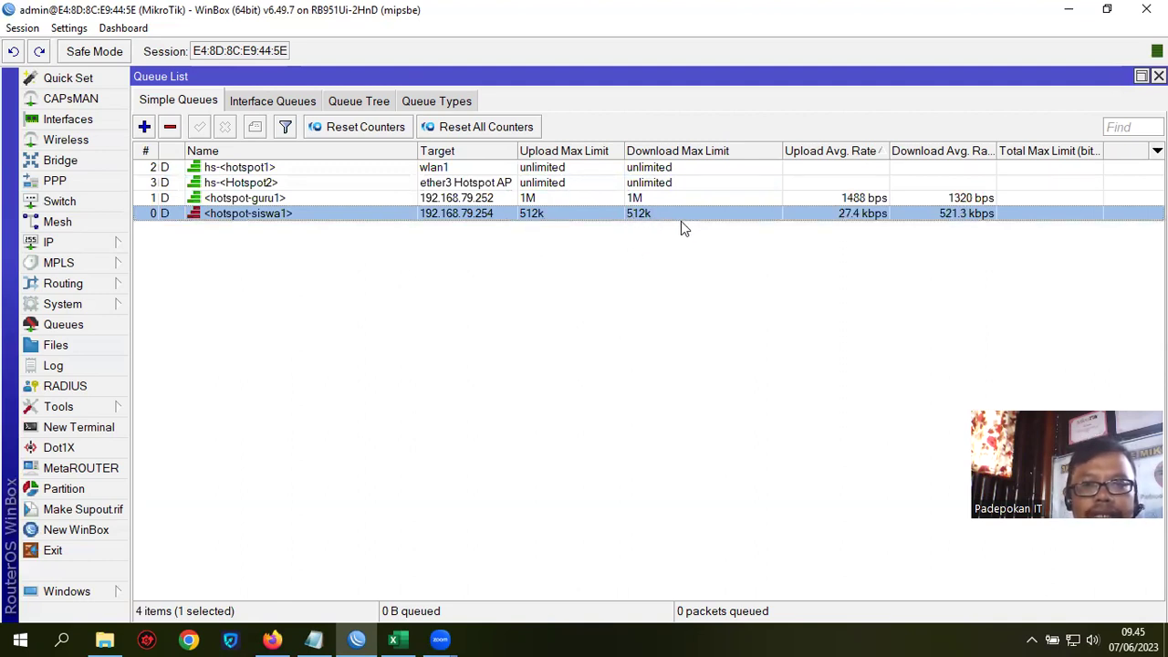
left_click(261, 199)
left_click(314, 639)
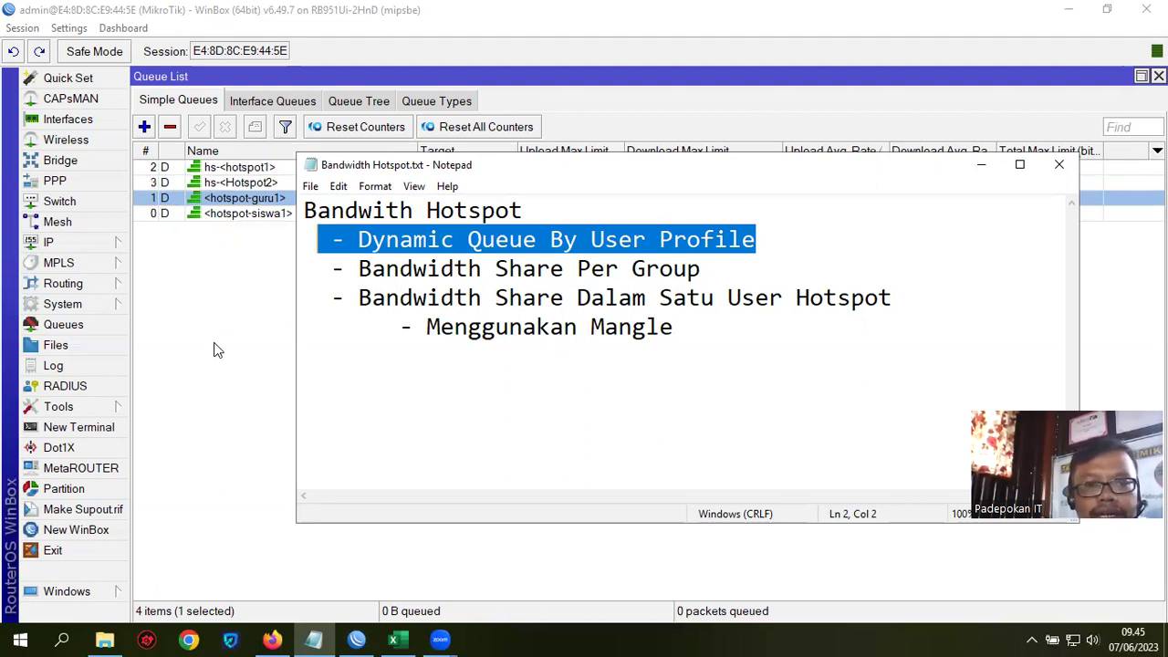
Step: Re-select the hotspot-siswa1 and hotspot-guru1 queue entries in WinBox
left_click(981, 166)
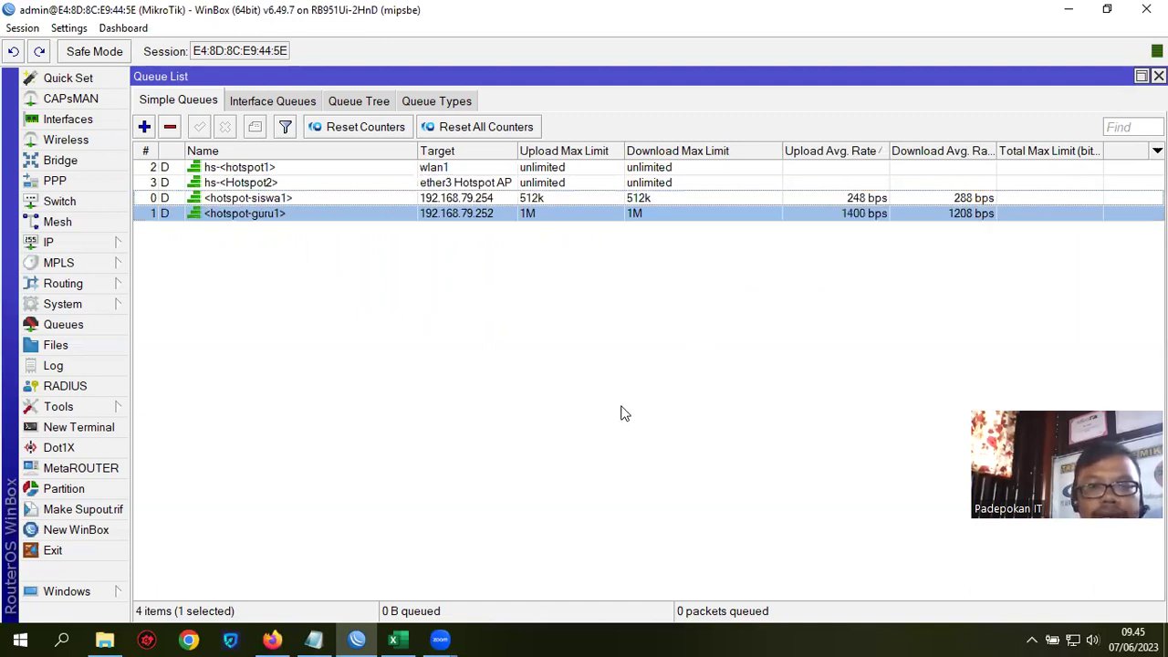
left_click(640, 199)
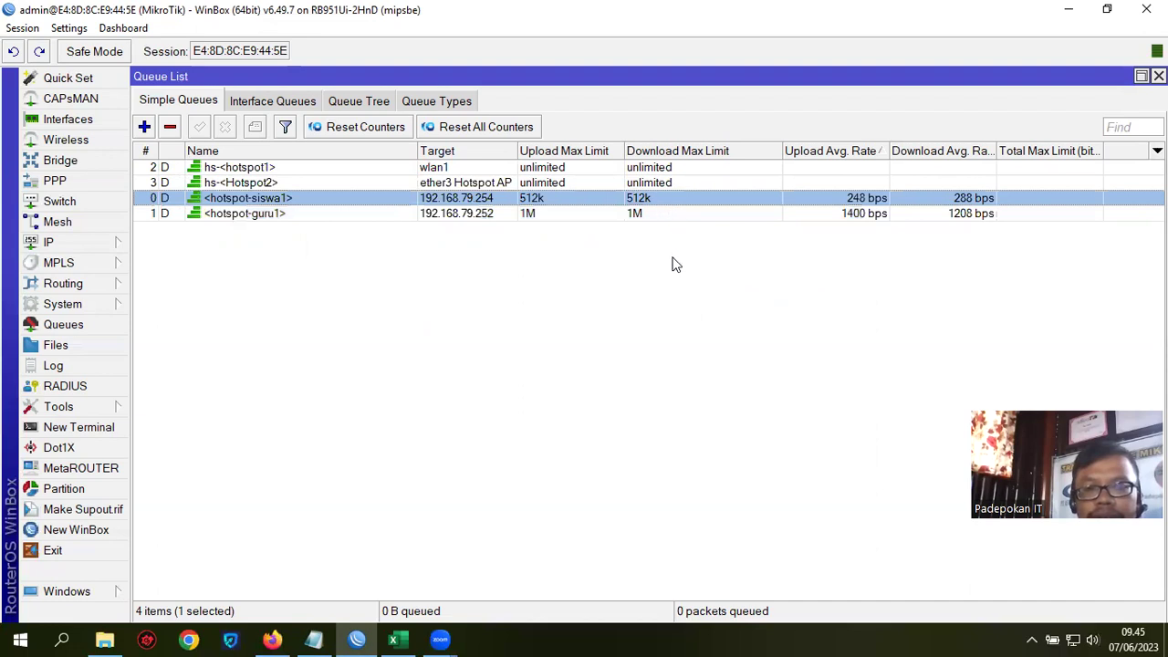
left_click(640, 214)
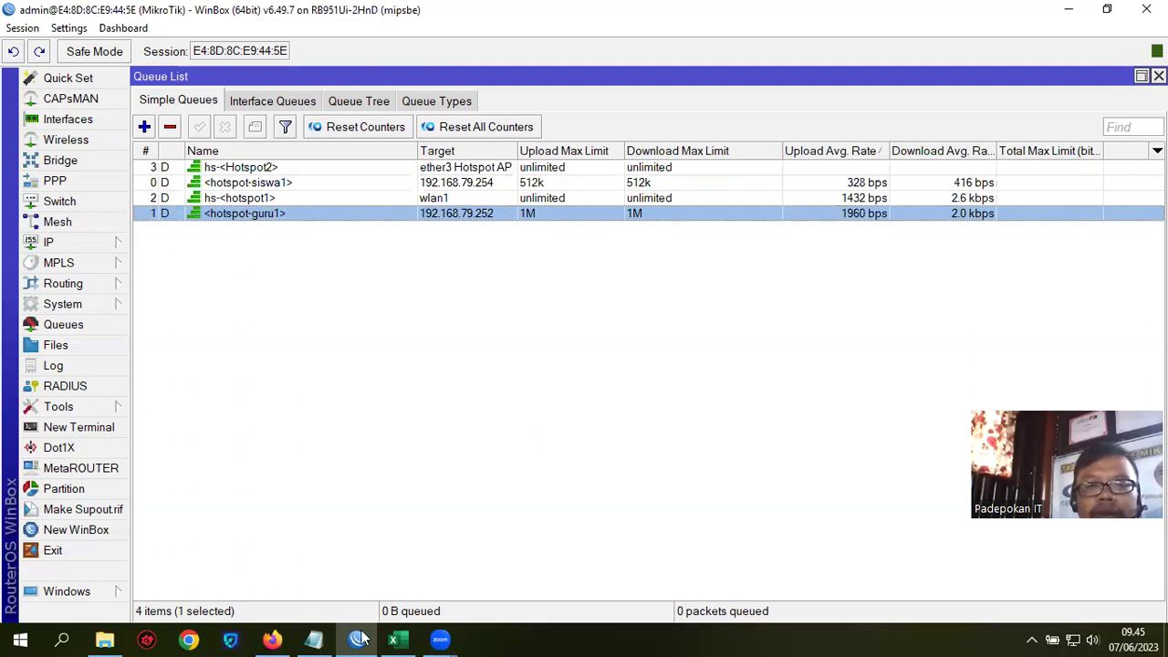
Step: Review the Menggunakan Mangle line in the notes, then show the Bandwidth Hotspot-metode workbook
left_click(334, 639)
left_click(565, 395)
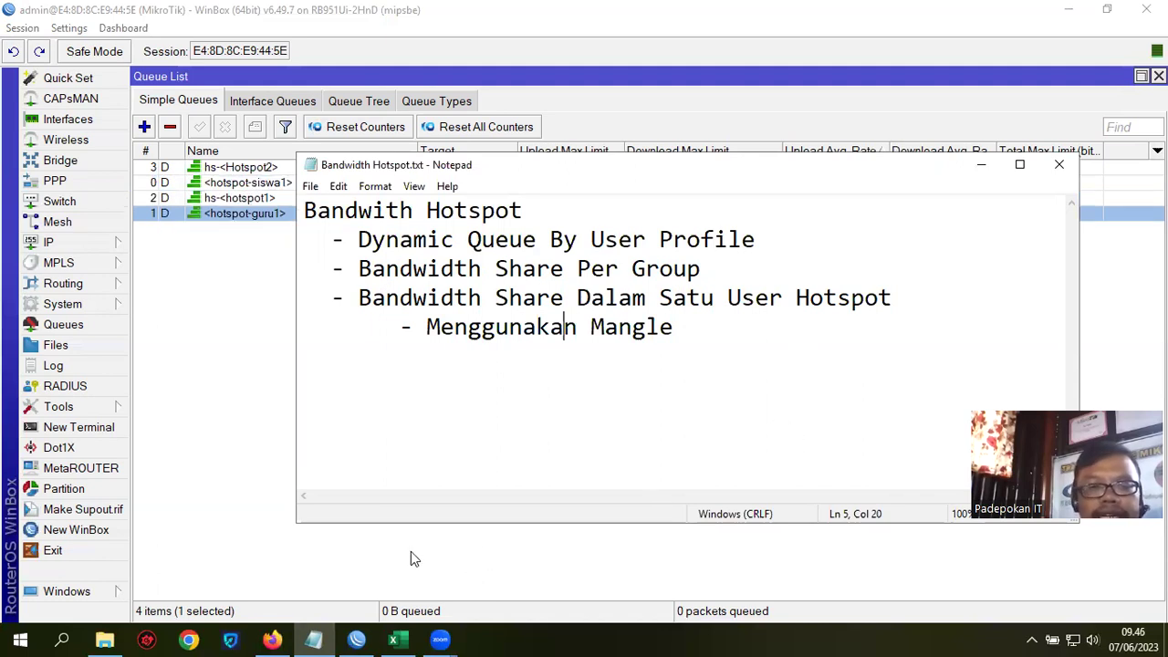
left_click(393, 639)
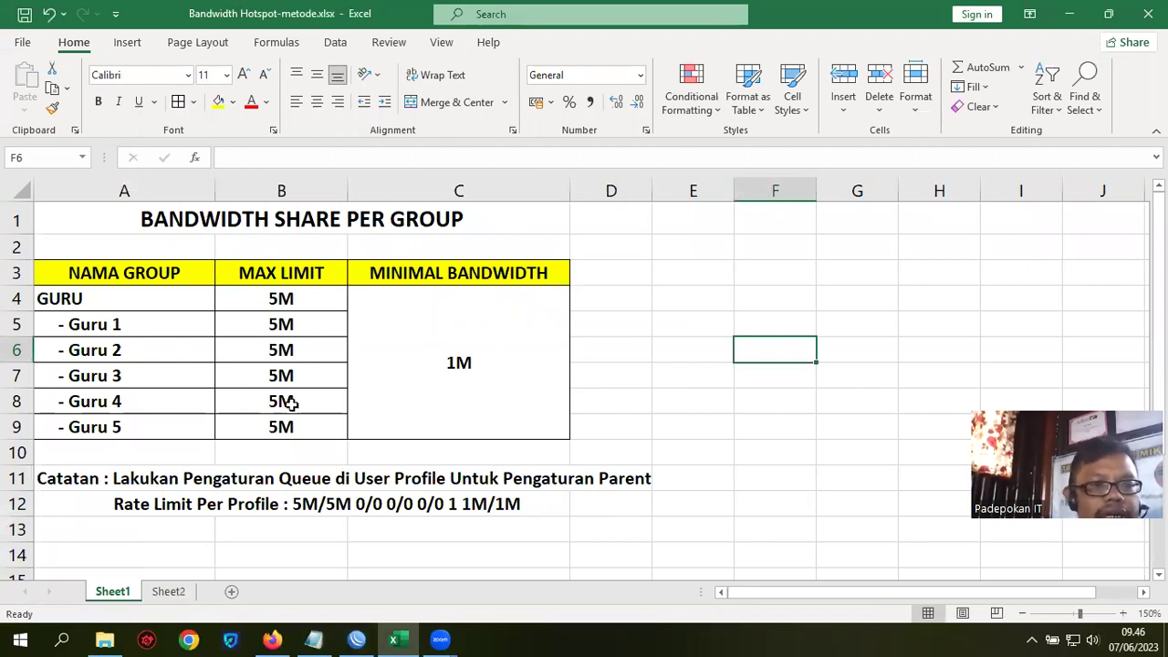
Step: Point out the 5M GURU limit in B4, the five Guru rows, and the 1M minimum in C4
left_click(273, 300)
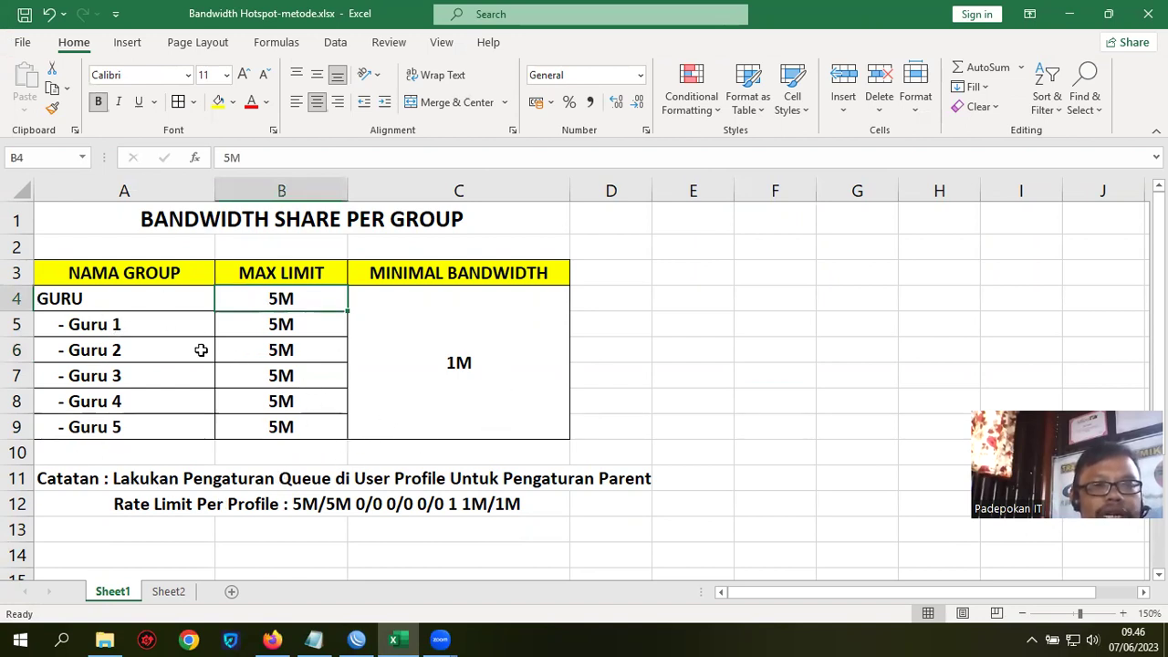
left_click(110, 325)
left_click_drag(281, 349, 294, 439)
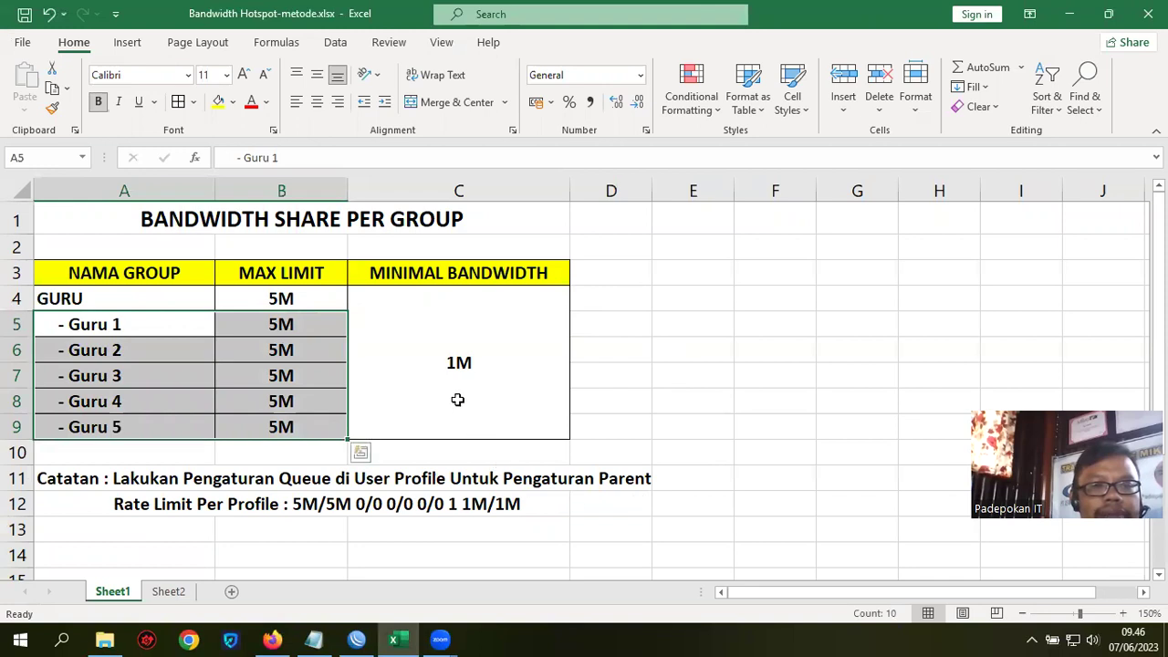
left_click(459, 363)
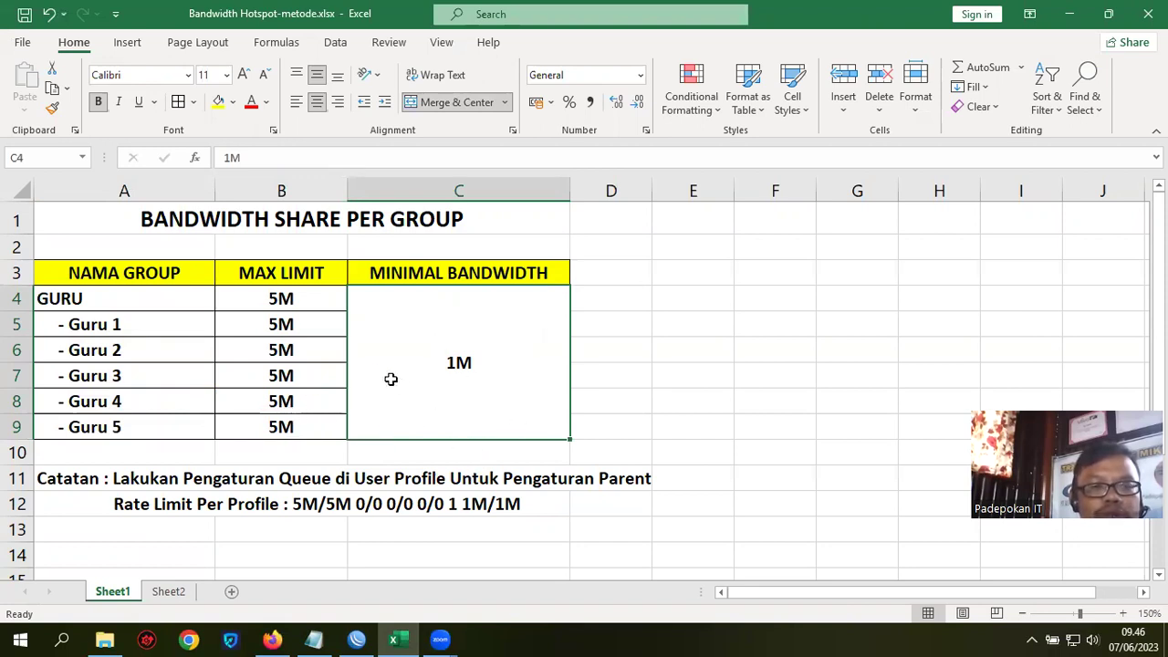
left_click(292, 300)
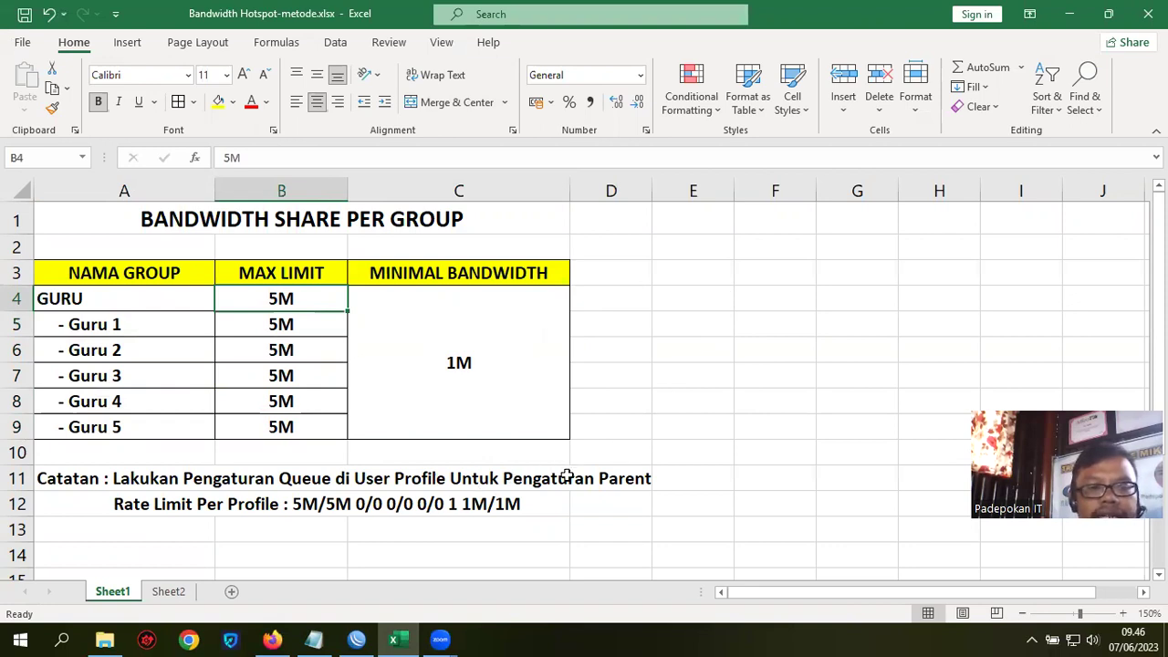
Step: Highlight the 5M/5M and 1M/1M rate-limit note in row 12, then return to WinBox
left_click(315, 509)
left_click(509, 510)
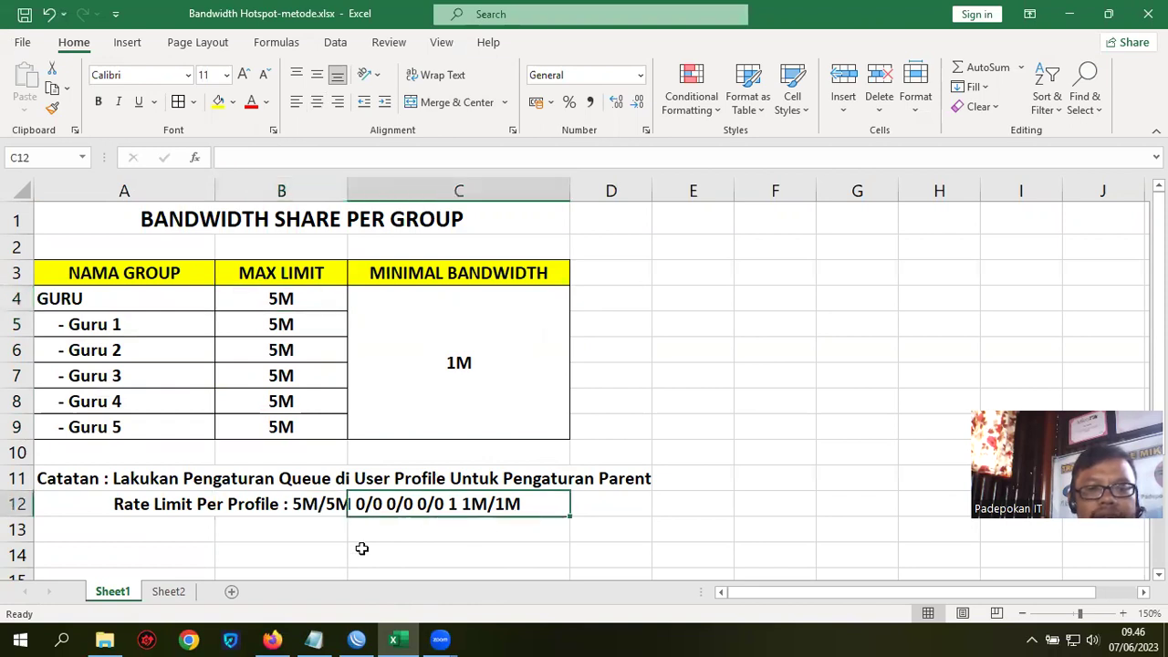
left_click(301, 504)
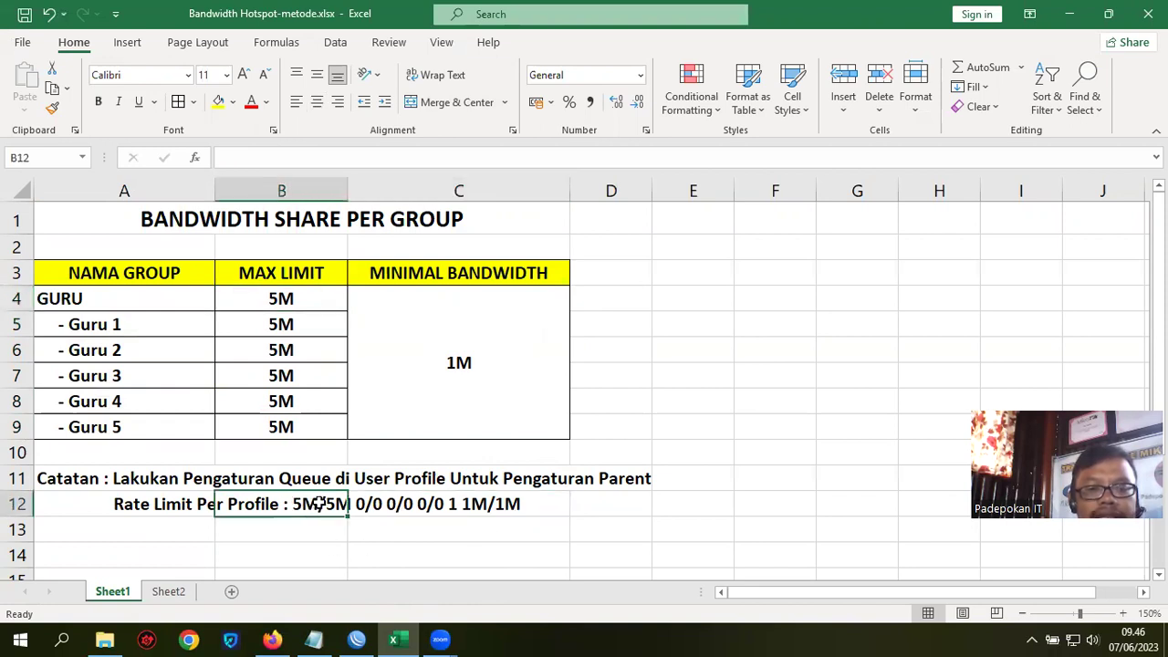
left_click(498, 504)
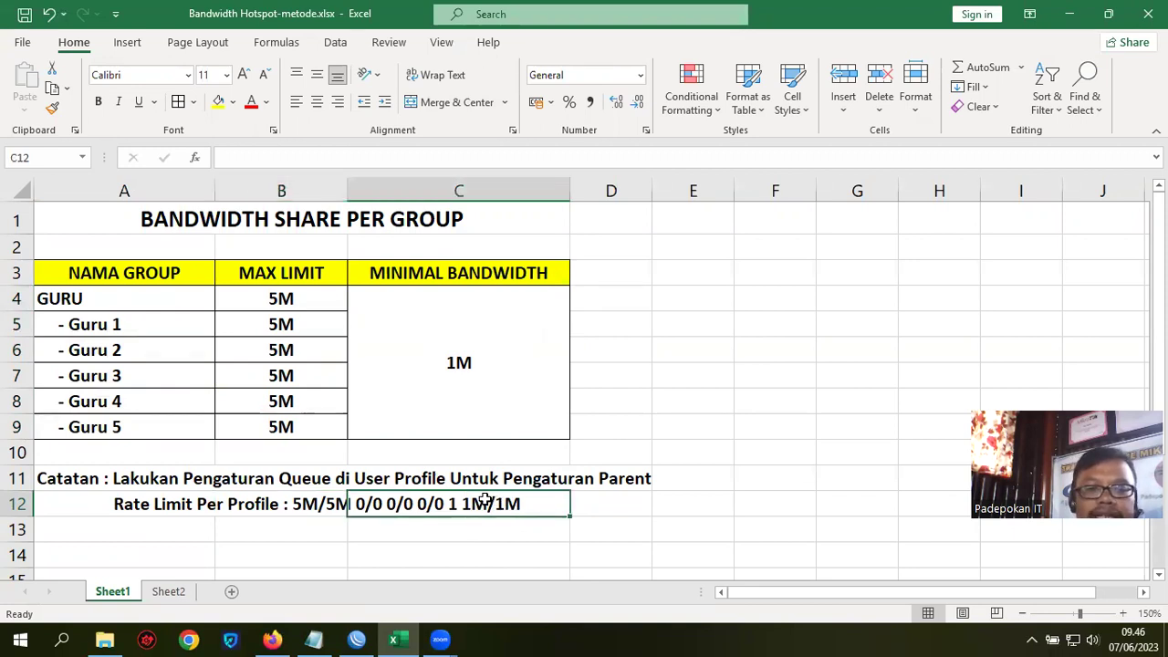
left_click(686, 424)
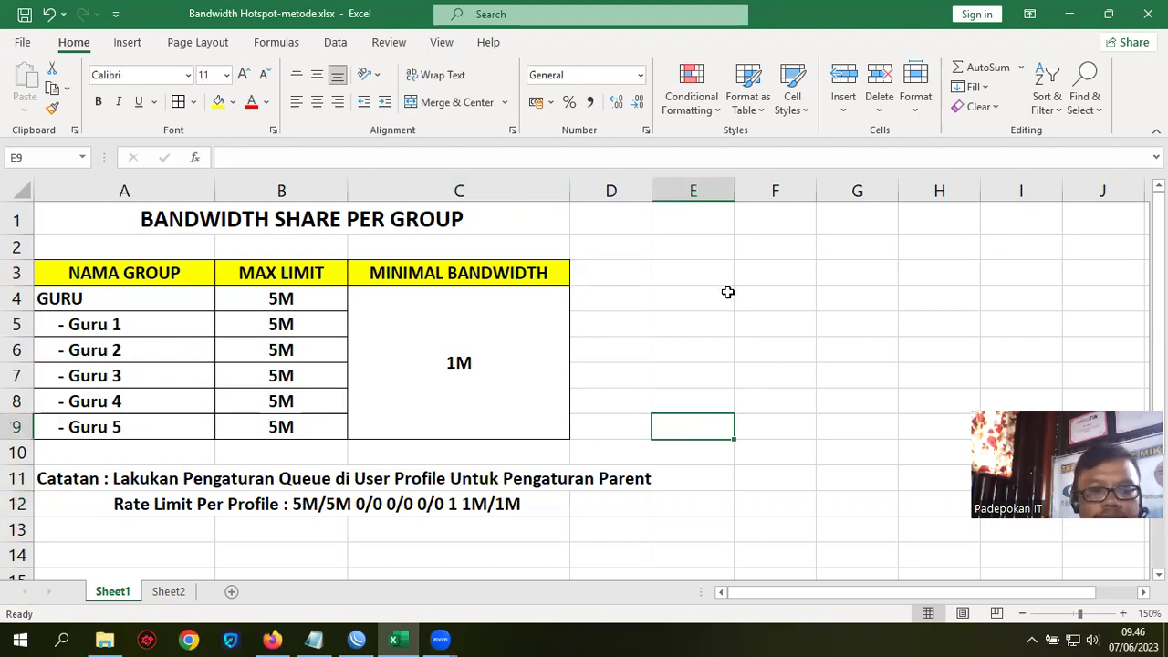
left_click(356, 639)
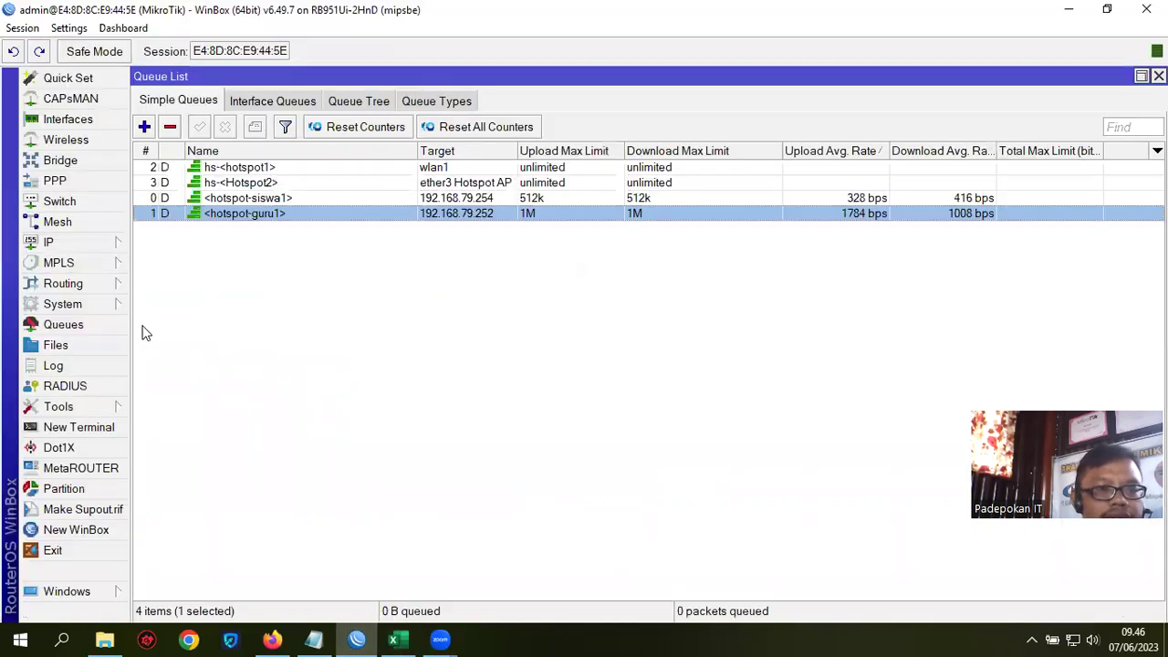
Step: Disconnect the guru1 and siswa1 active hotspot sessions
left_click(117, 241)
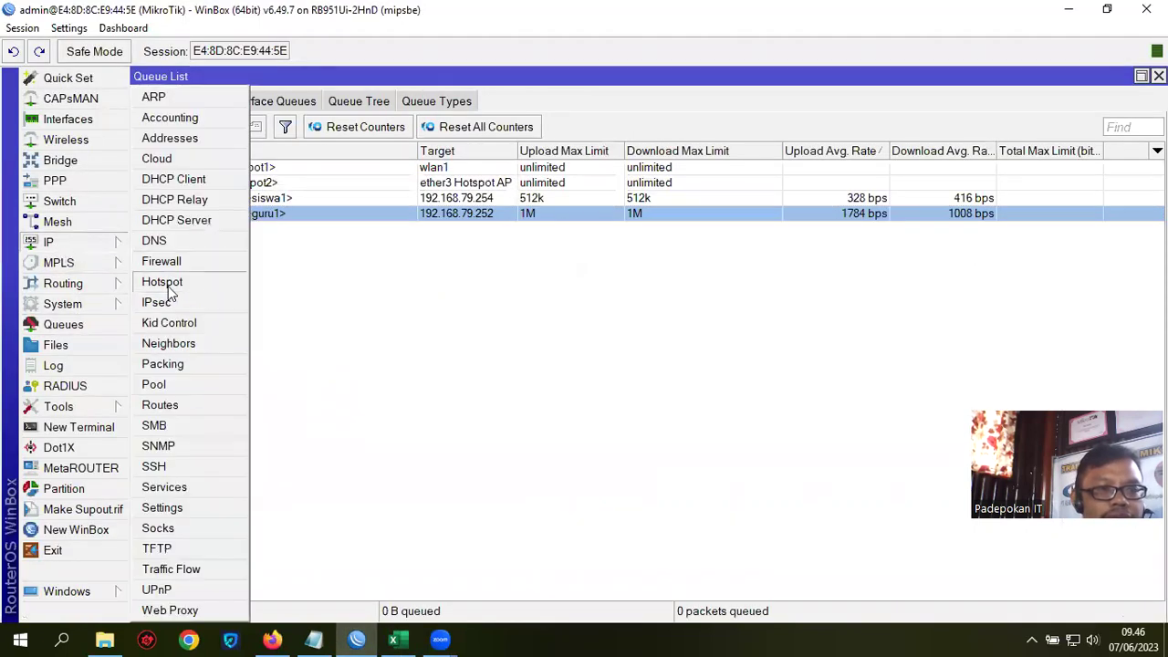
left_click(215, 281)
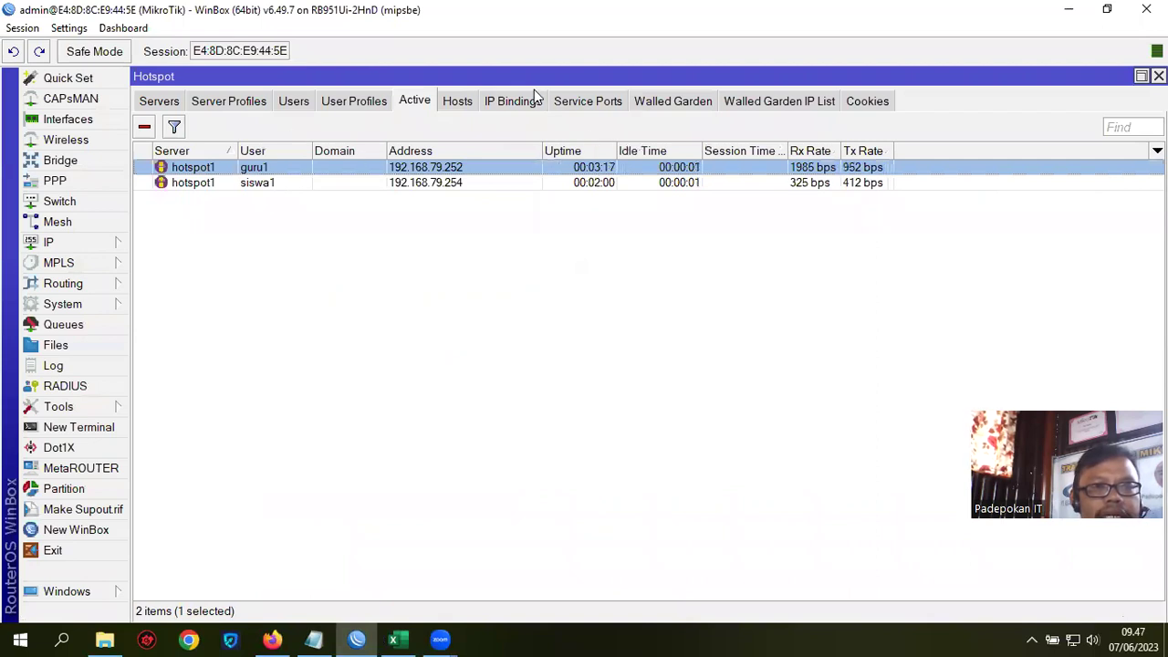
left_click(144, 128)
left_click(221, 169)
left_click(144, 128)
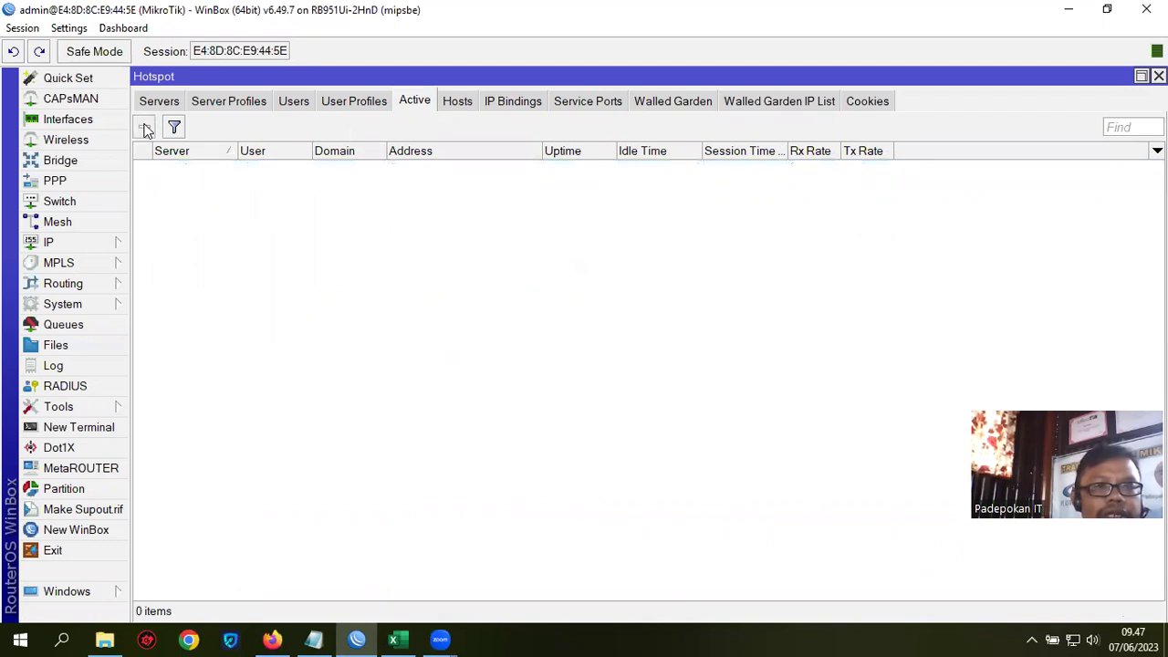
Step: Confirm the dynamic queues are gone, then show the hotspot User Profiles list
left_click(82, 321)
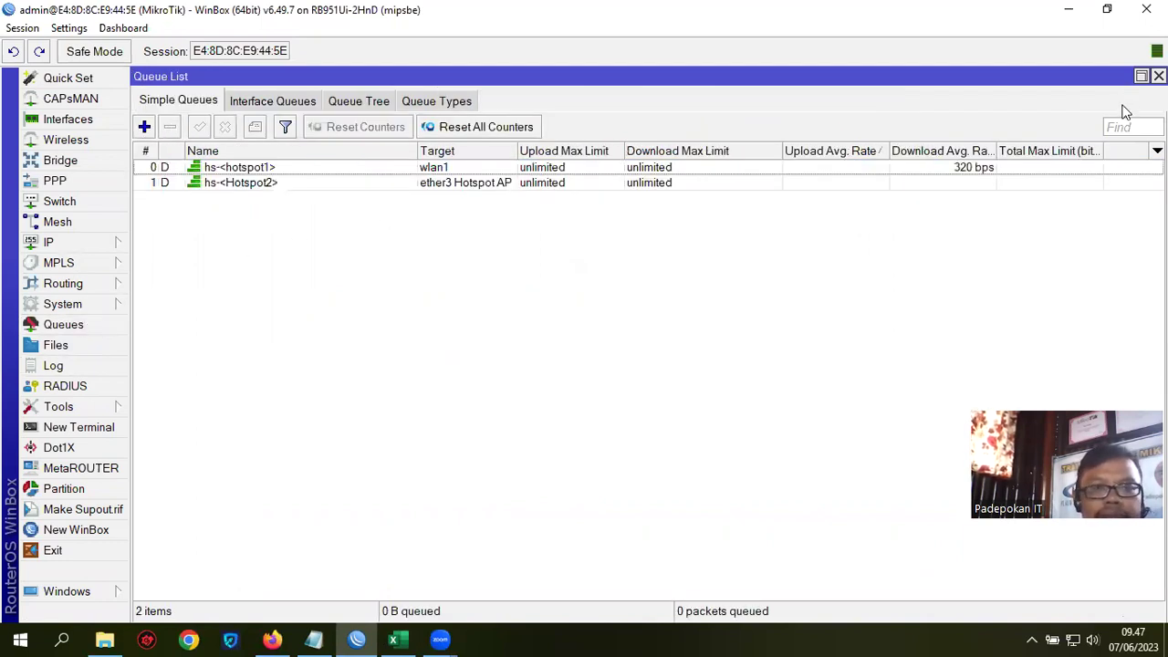
left_click(1159, 76)
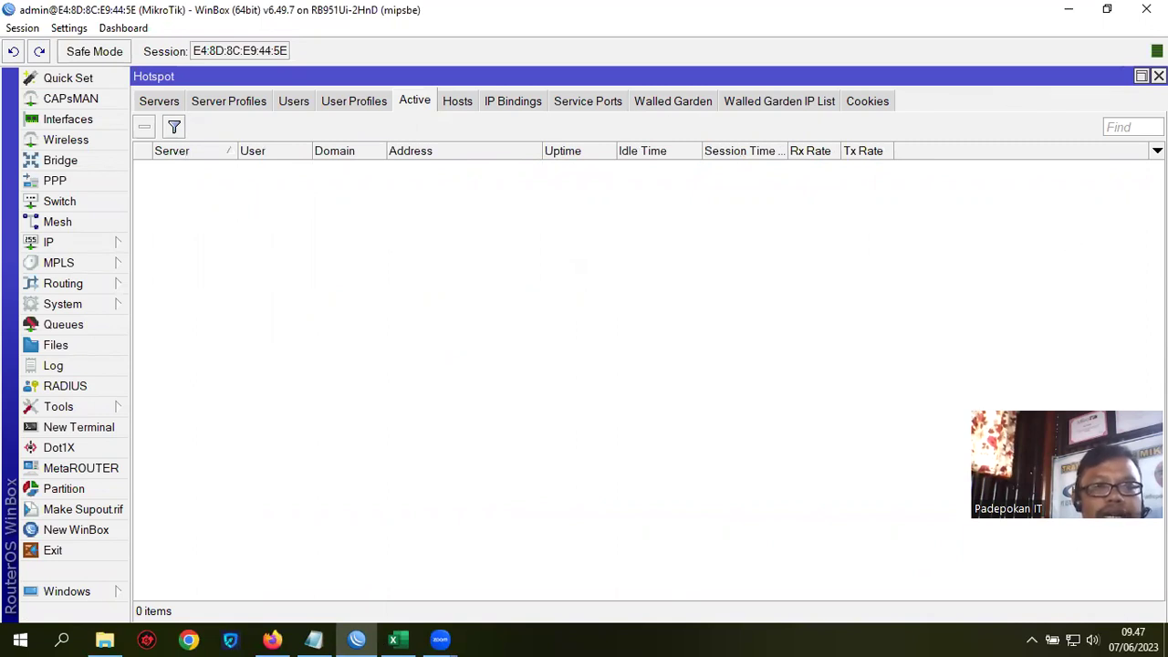
left_click(356, 101)
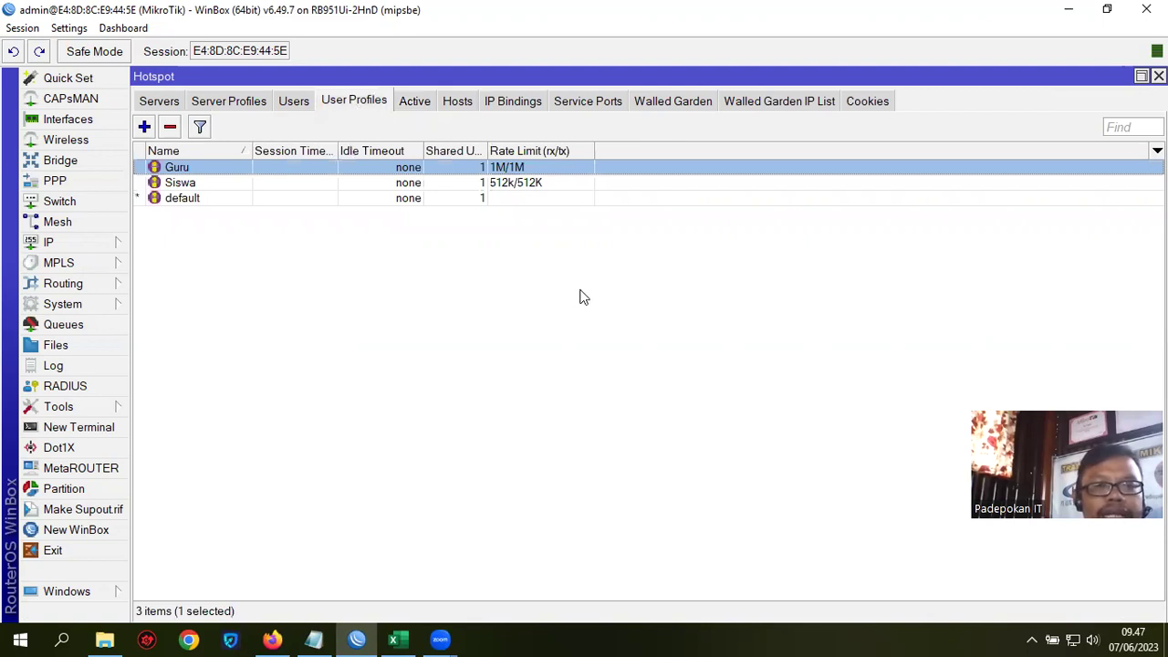
Step: Replace the Guru profile's 1M/1M rate limit with 5M/5M 0/0 0/0 0/0 1 1M/1M and save it
double_click(520, 169)
left_click_drag(532, 178, 522, 108)
left_click_drag(522, 354, 465, 354)
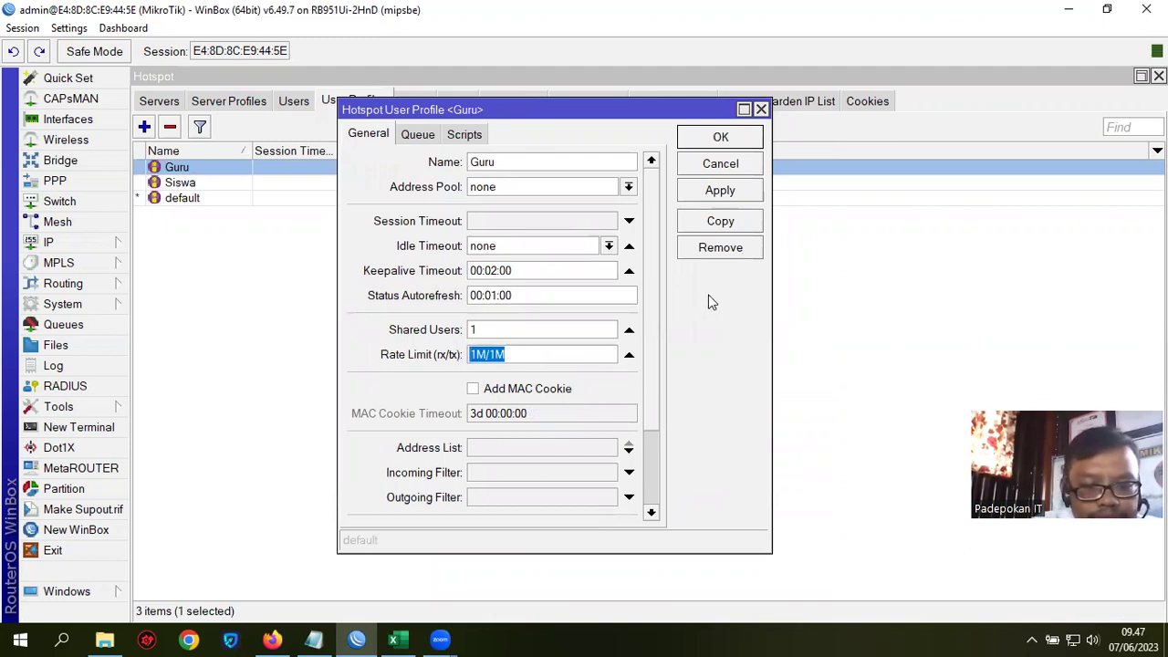
type("5M/")
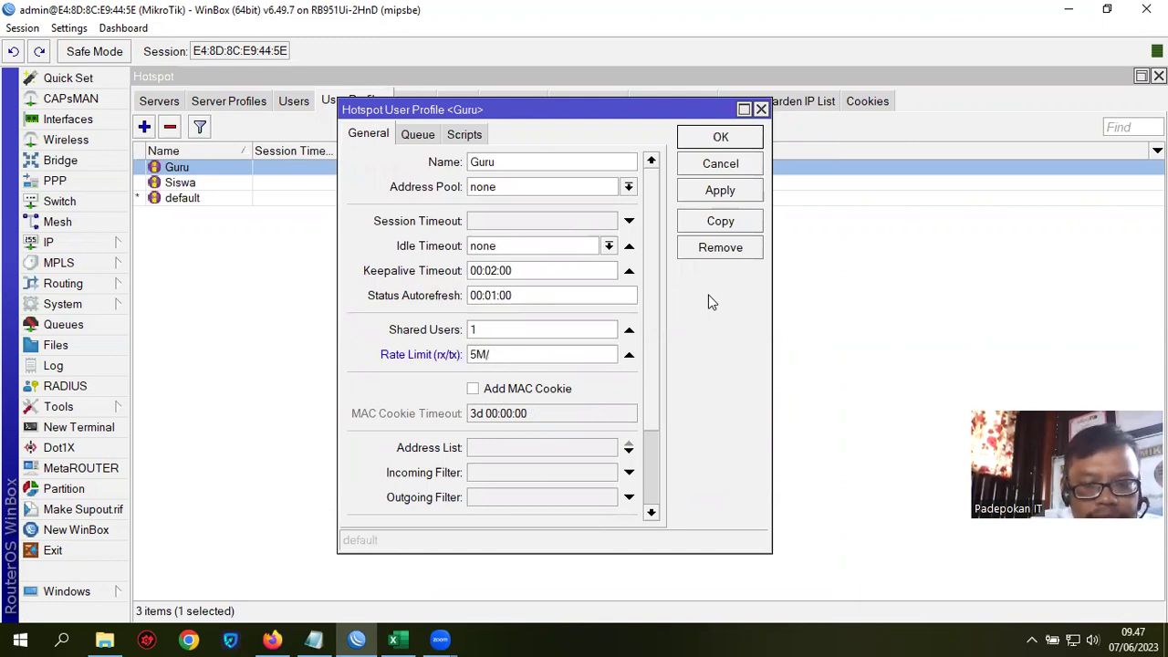
type("5M 0/0")
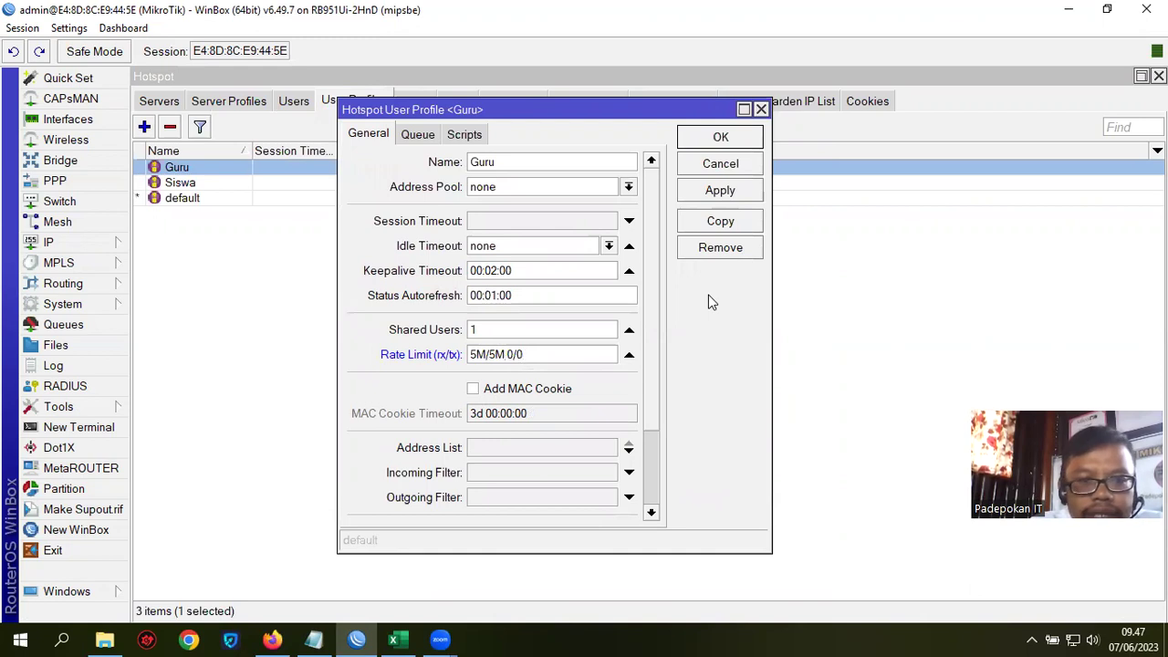
type(" 0/0")
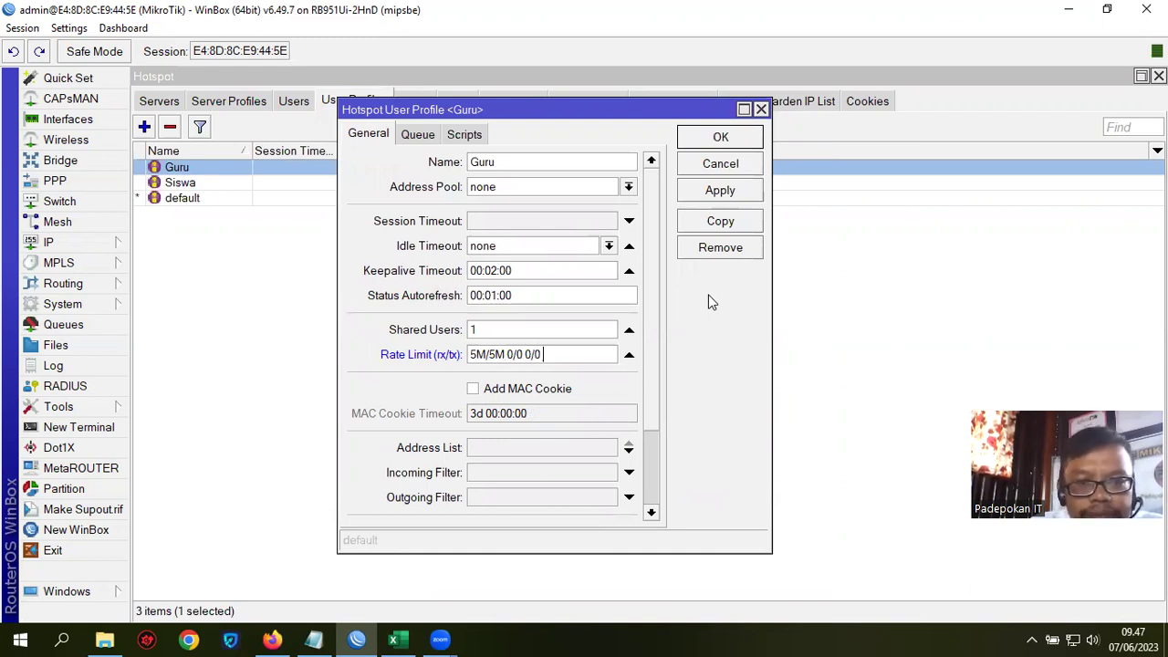
type(" 0/0")
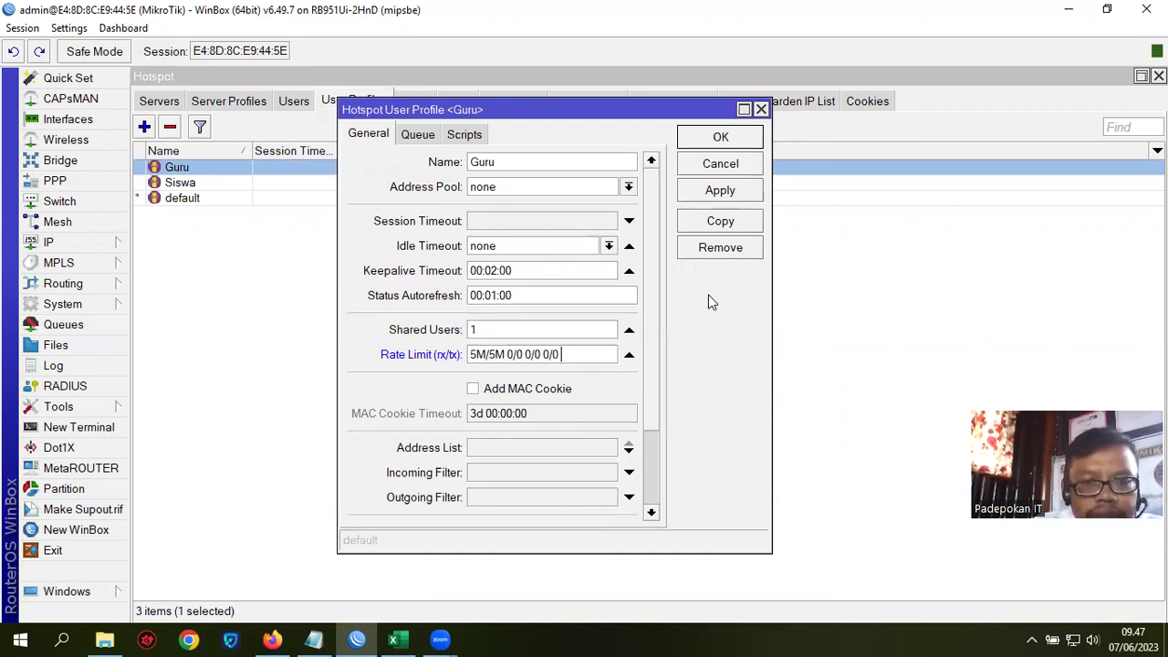
type(" 1")
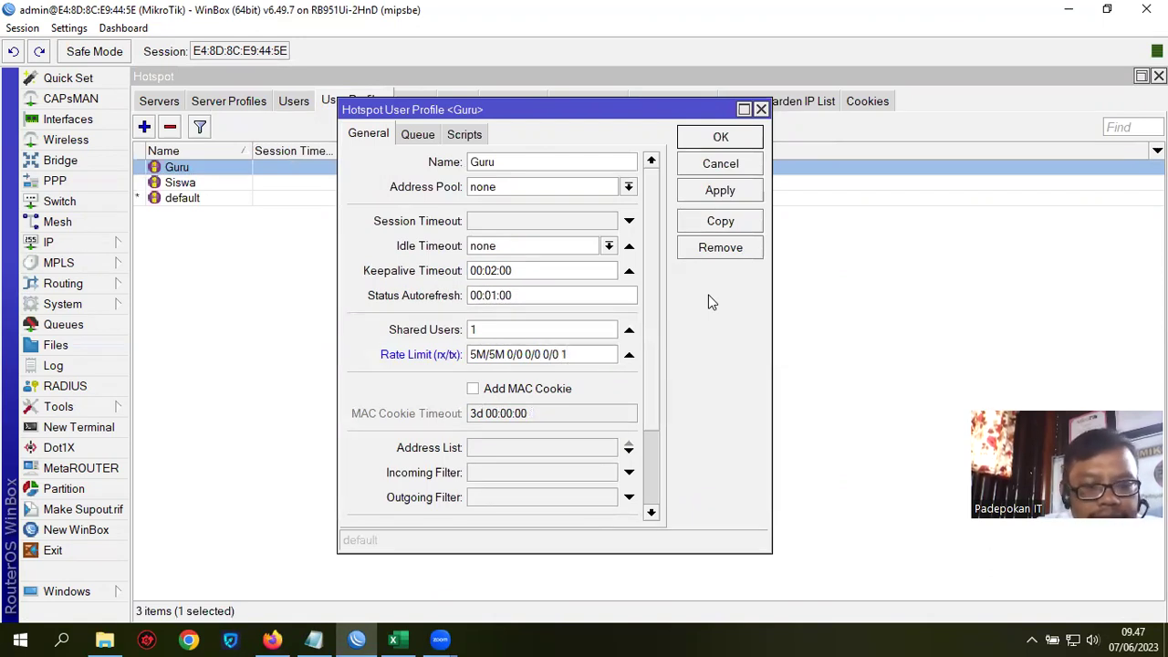
type(" 1M")
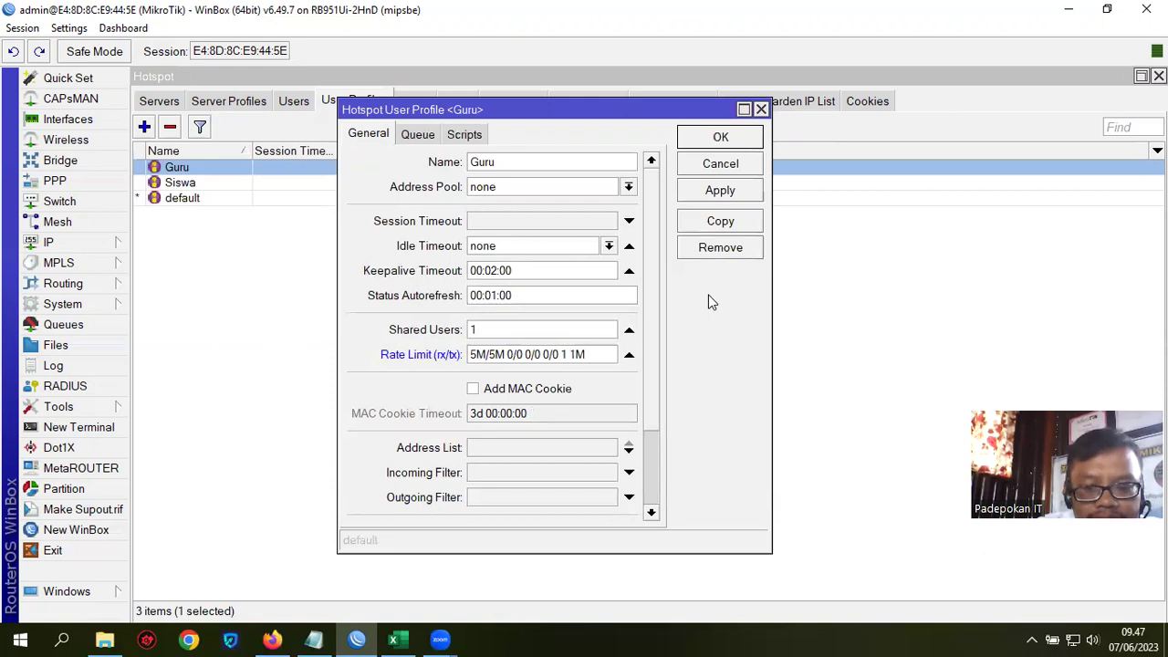
type("/1M")
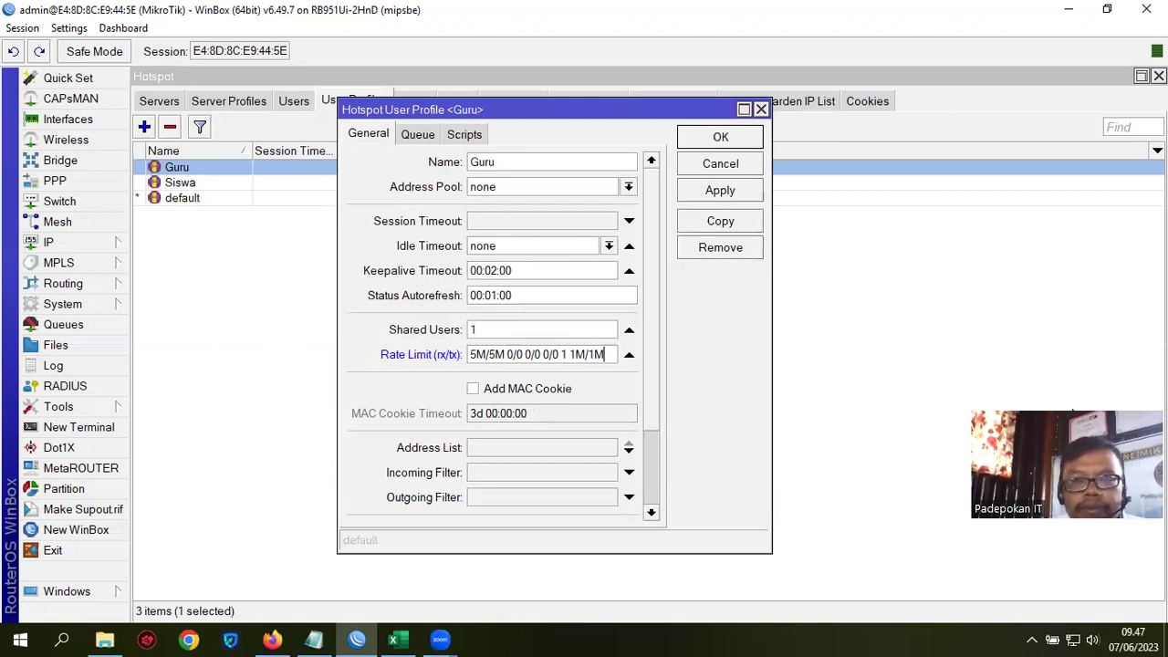
left_click_drag(1072, 416, 1031, 470)
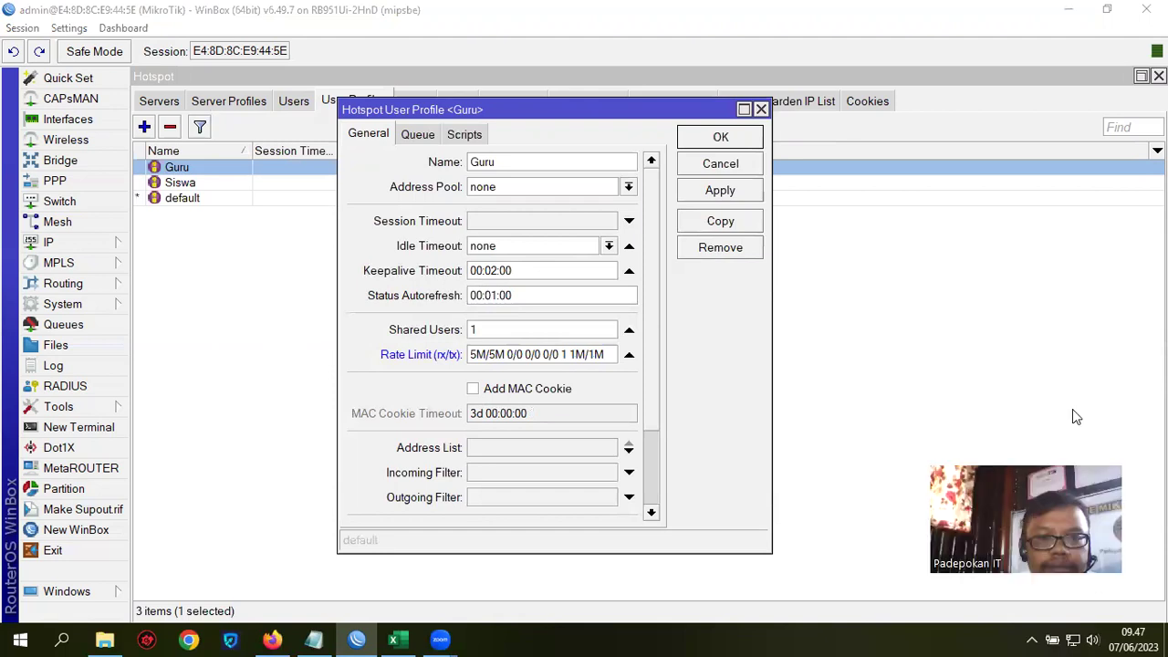
left_click(735, 192)
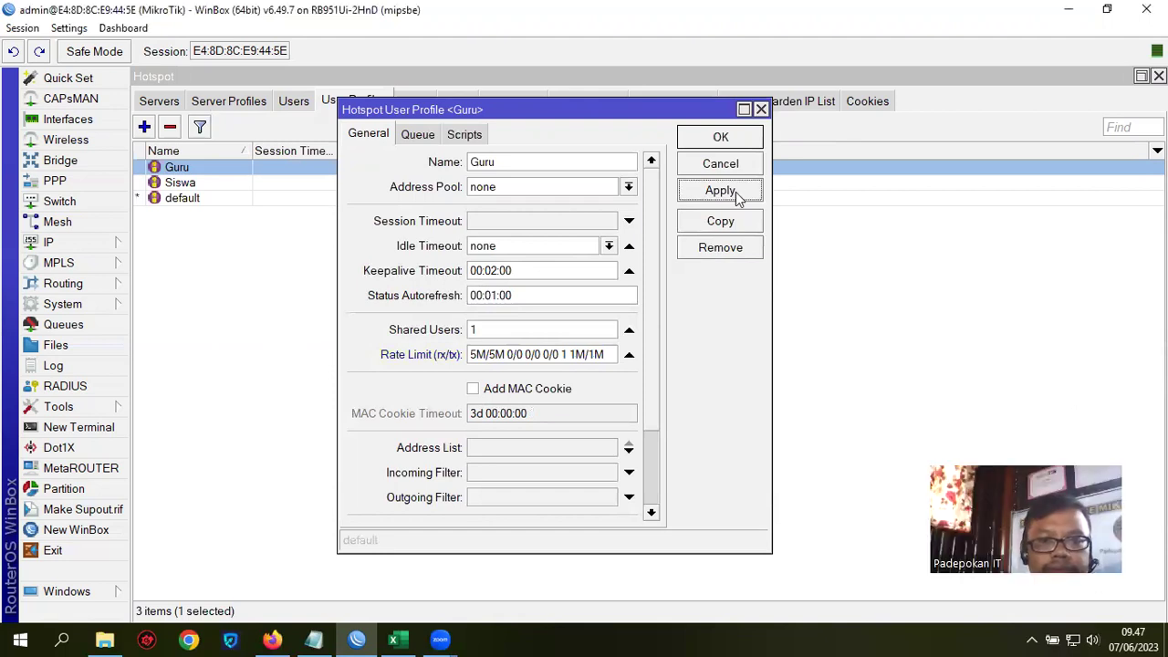
left_click(726, 137)
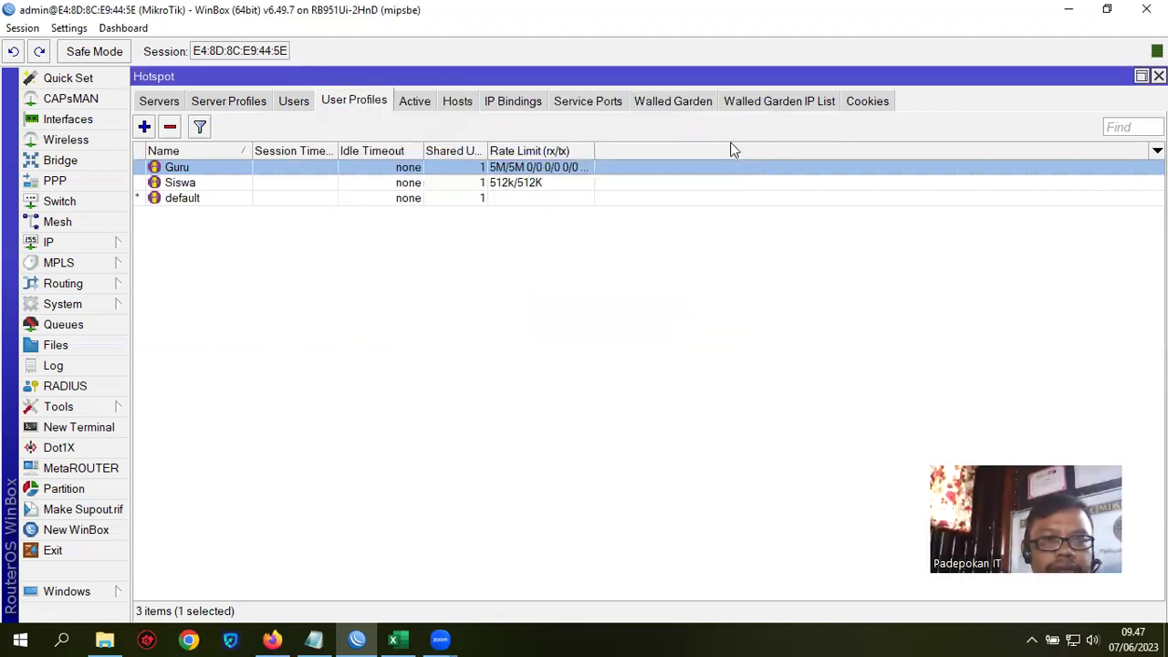
Step: Change the Siswa profile's rate limit to 3M/3M 0/0 0/0 0/0 2 512k/512K and save it
left_click(200, 185)
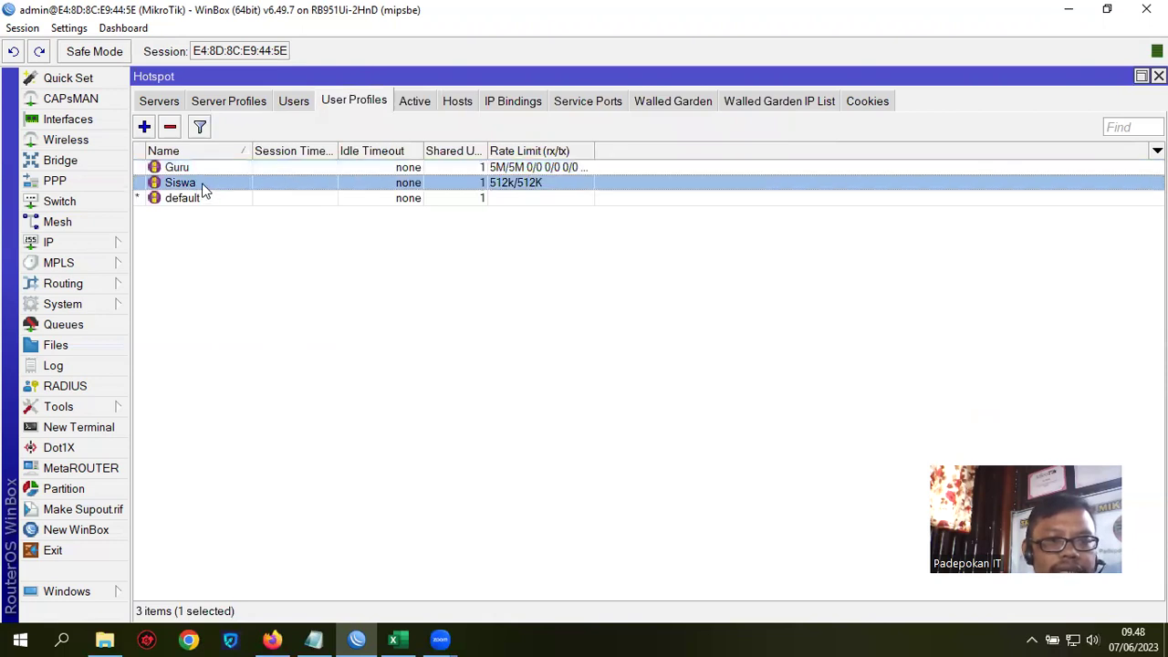
double_click(204, 186)
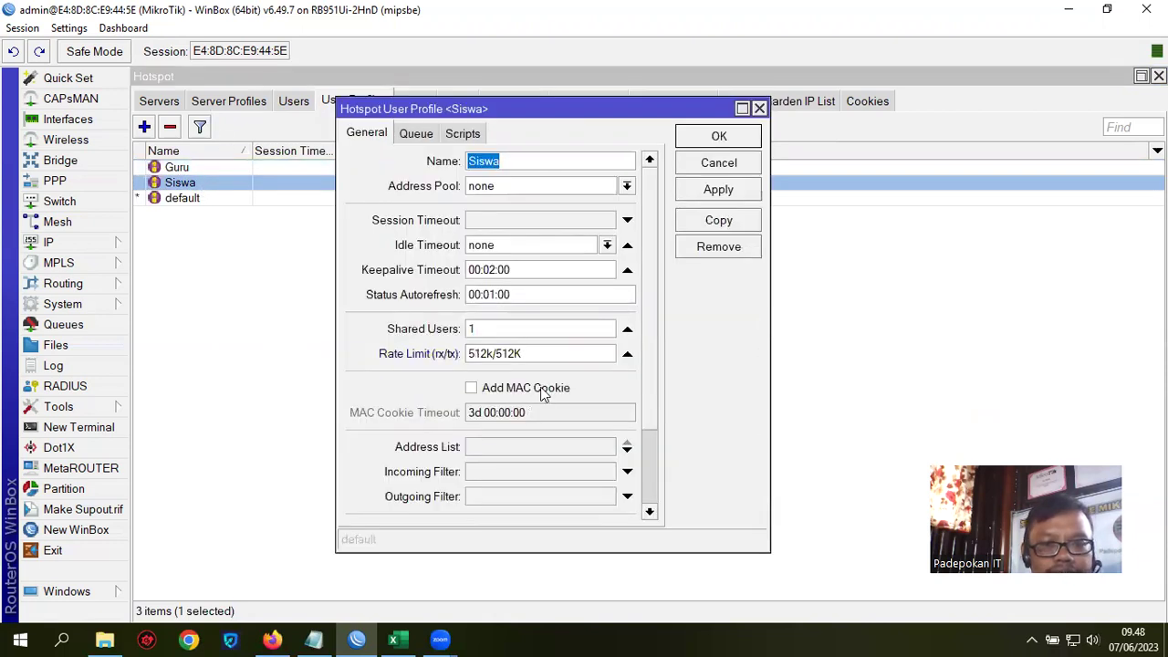
left_click_drag(547, 353, 439, 350)
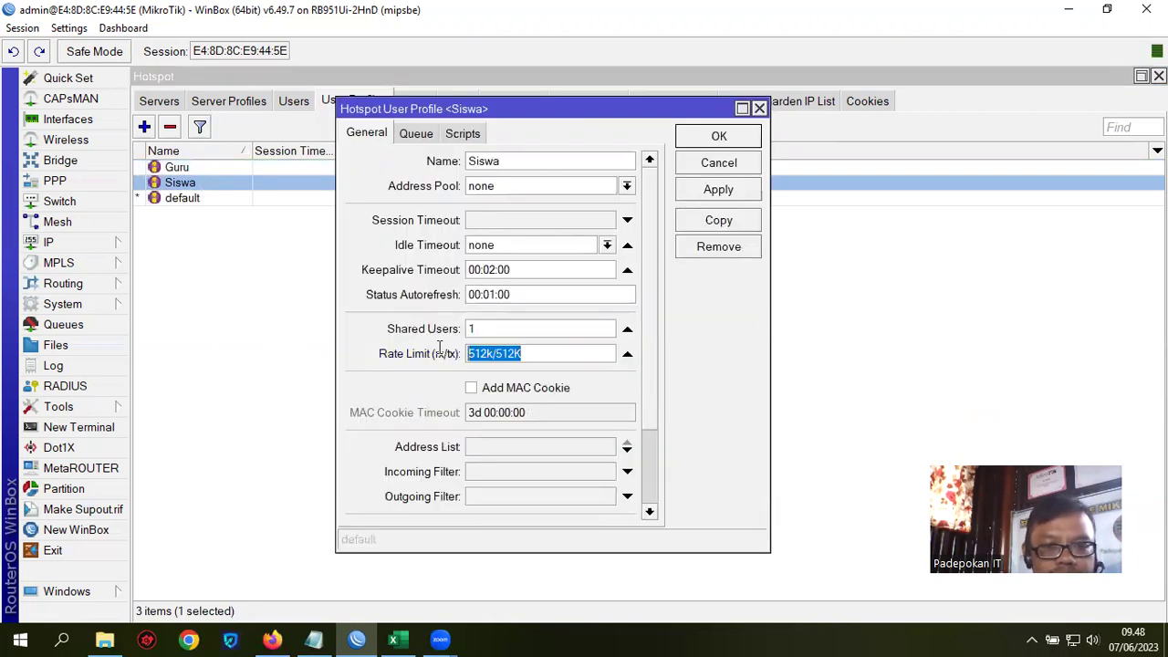
left_click(501, 356)
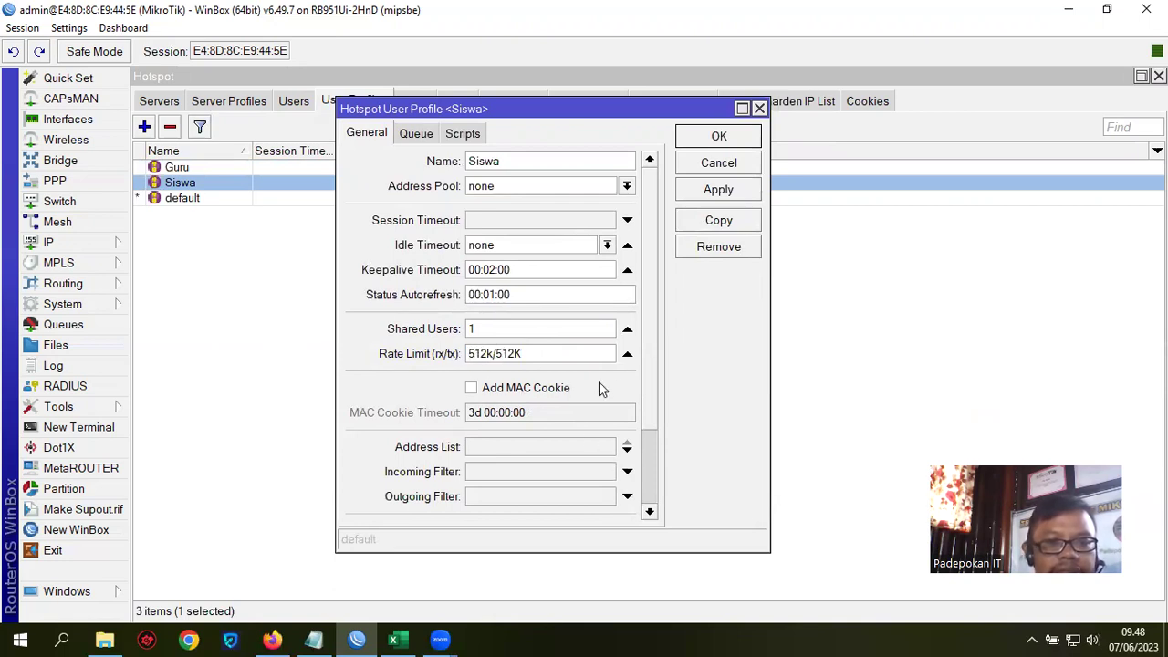
type("3m")
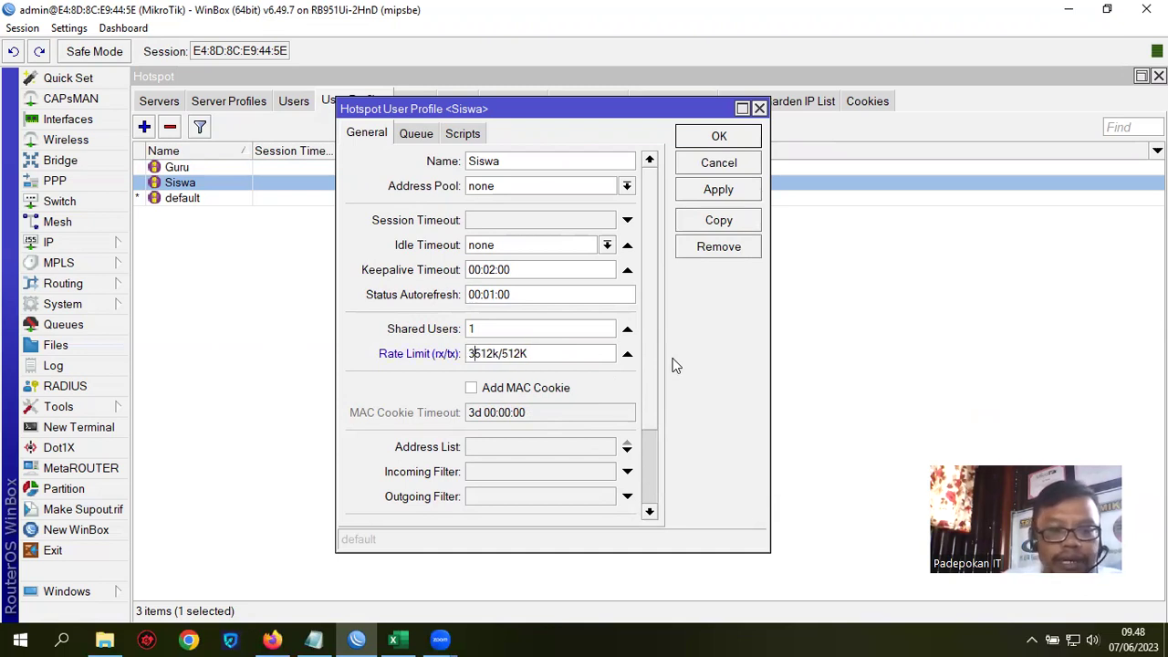
key("BackSpace")
type("M/3")
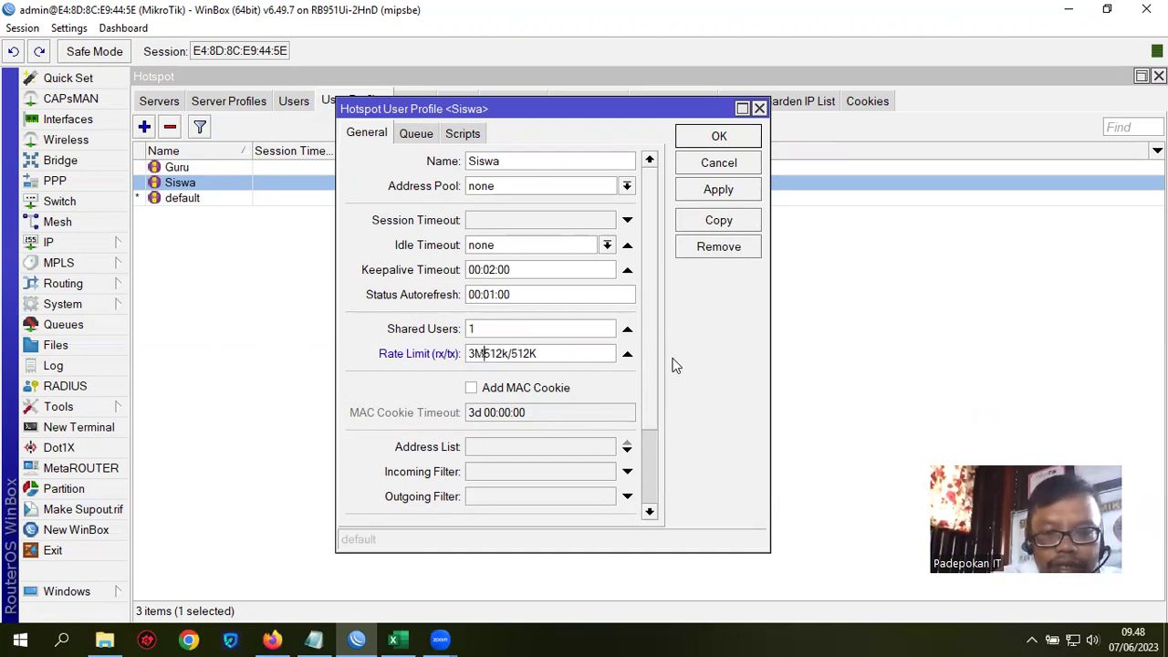
type("M")
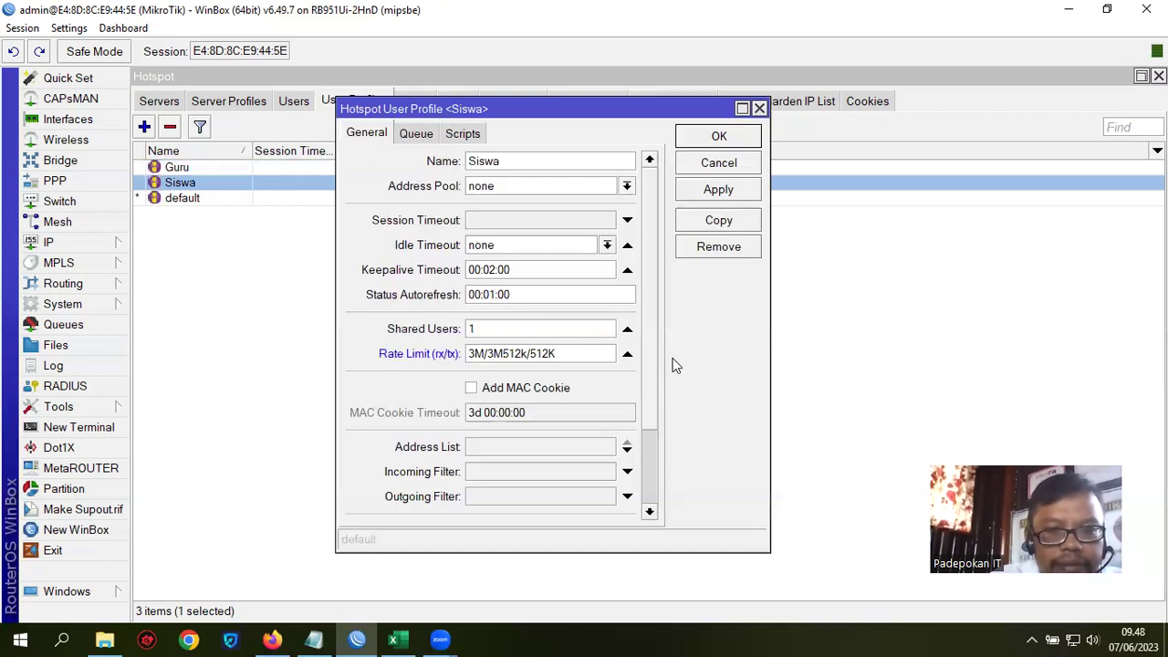
type(" 0")
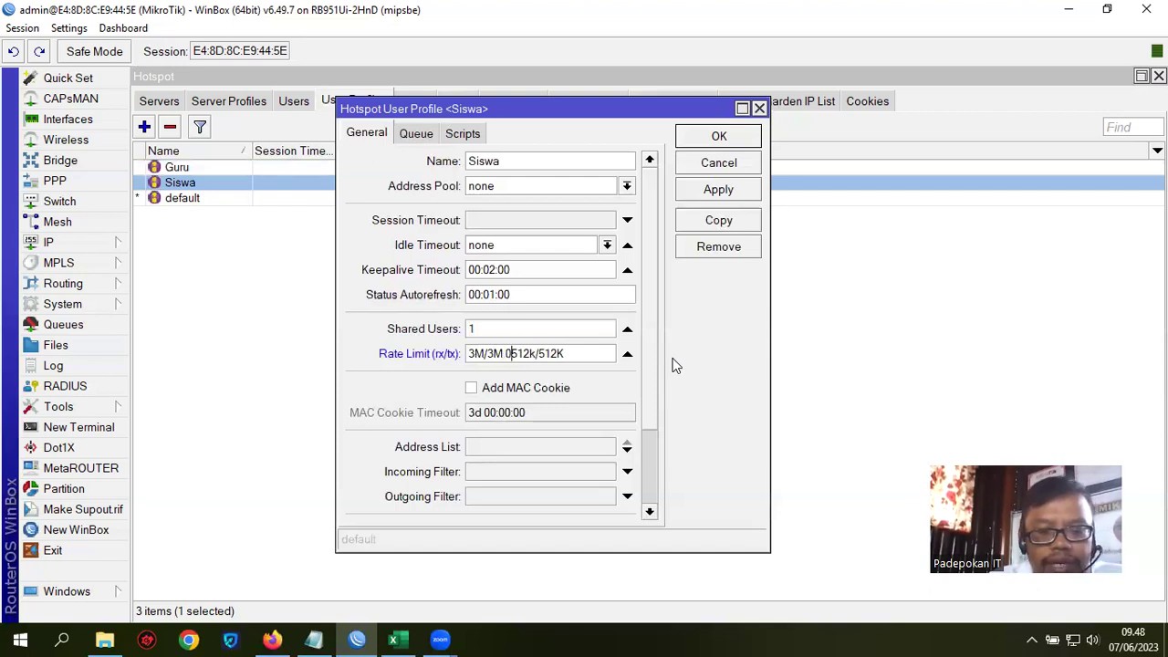
type("/0 0/")
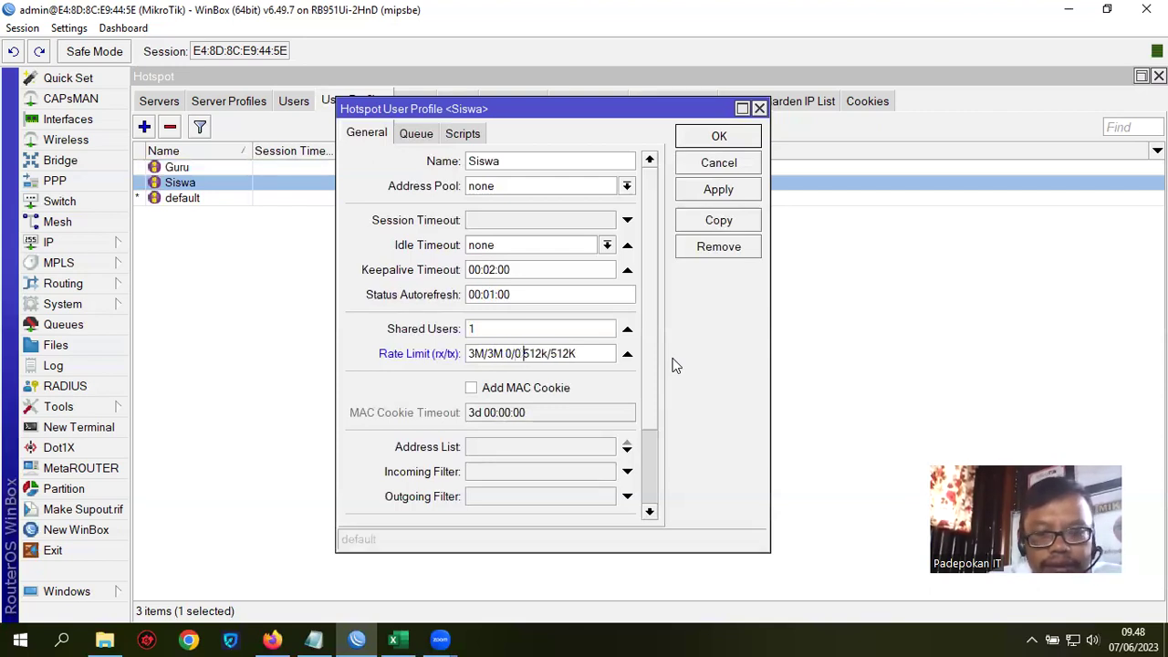
type("0 0/0 ")
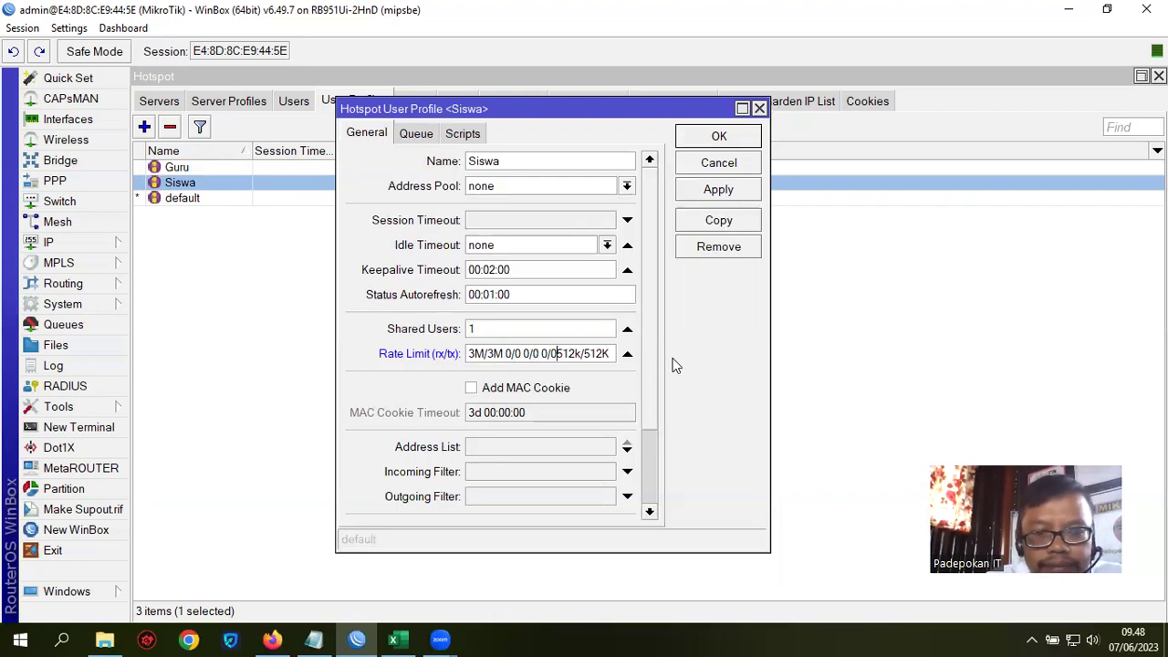
type("2")
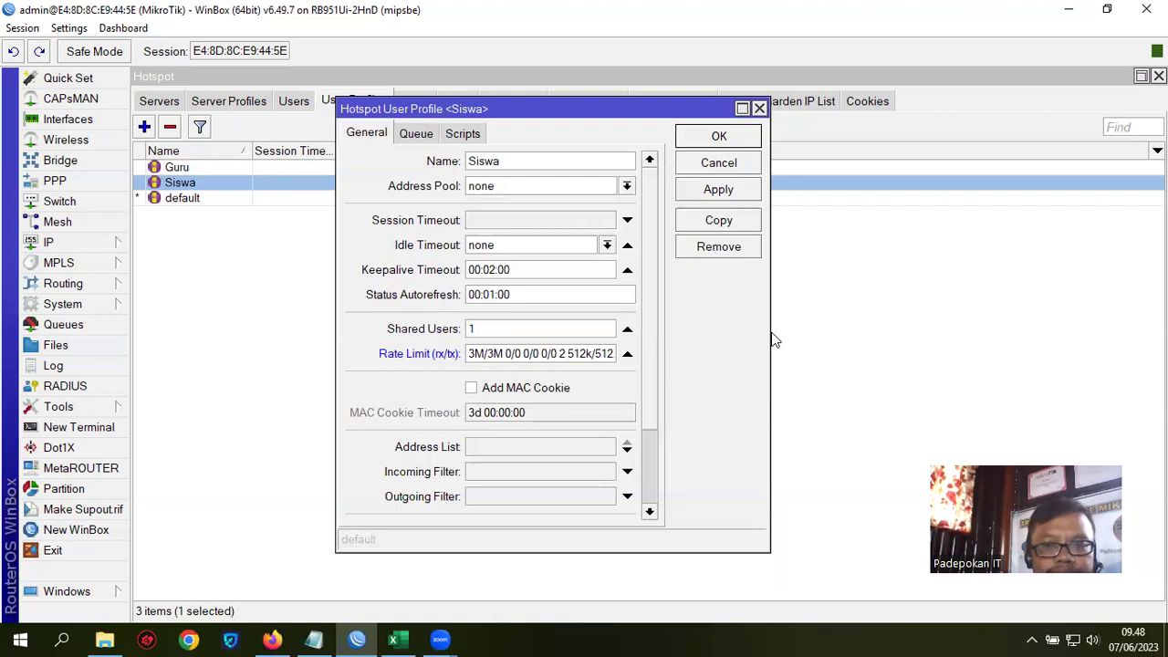
left_click_drag(770, 333, 874, 336)
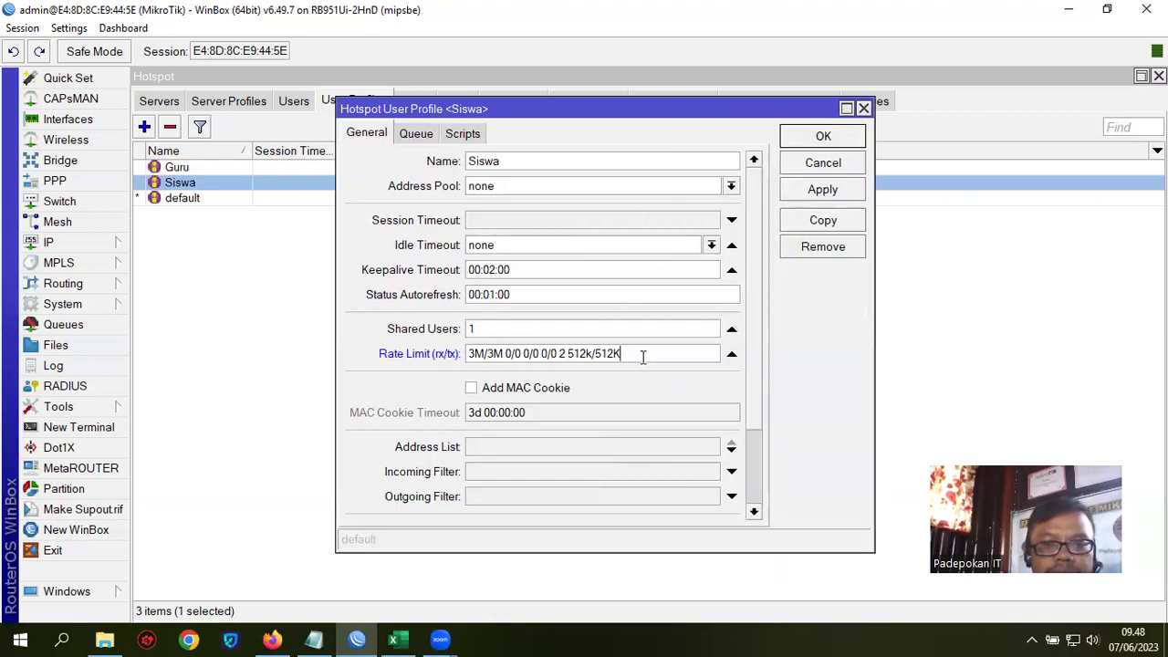
left_click_drag(642, 358, 410, 360)
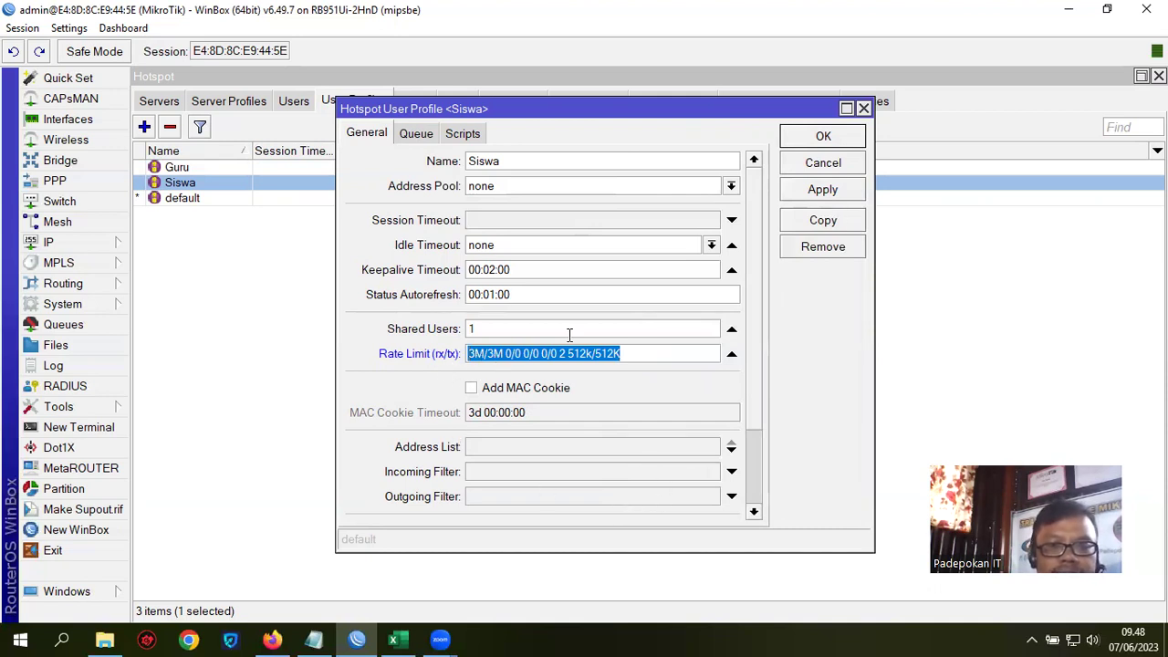
left_click(822, 189)
left_click(824, 136)
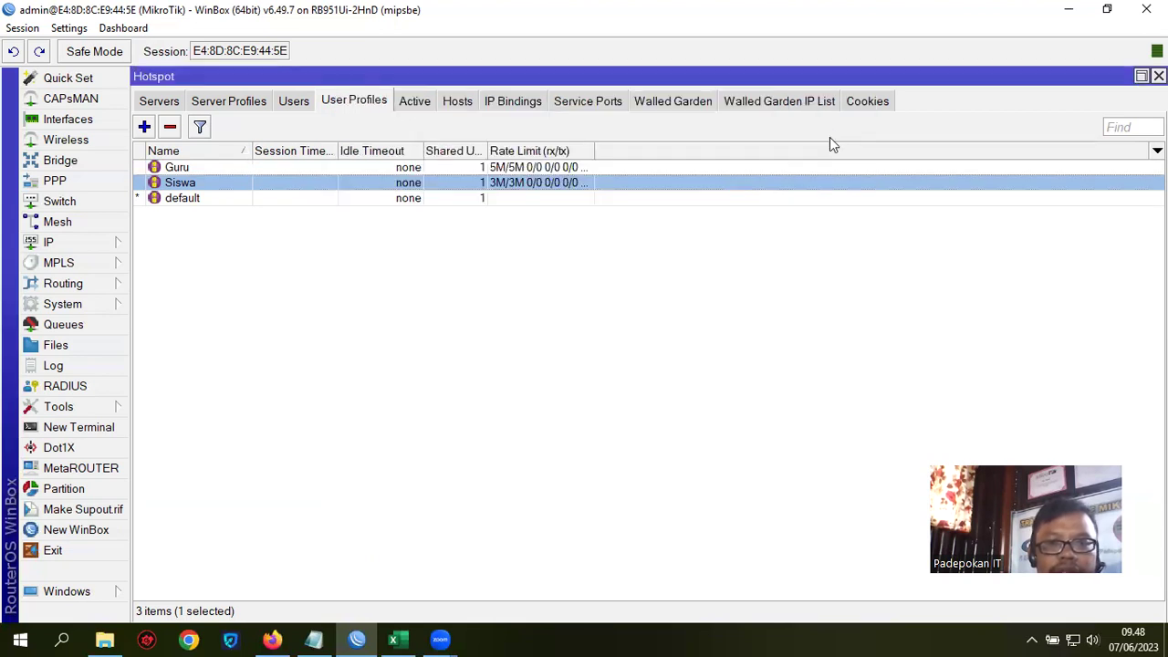
left_click(204, 169)
Step: Set the Guru profile's Insert Queue Before to bottom and Parent Queue to none, then save
double_click(203, 169)
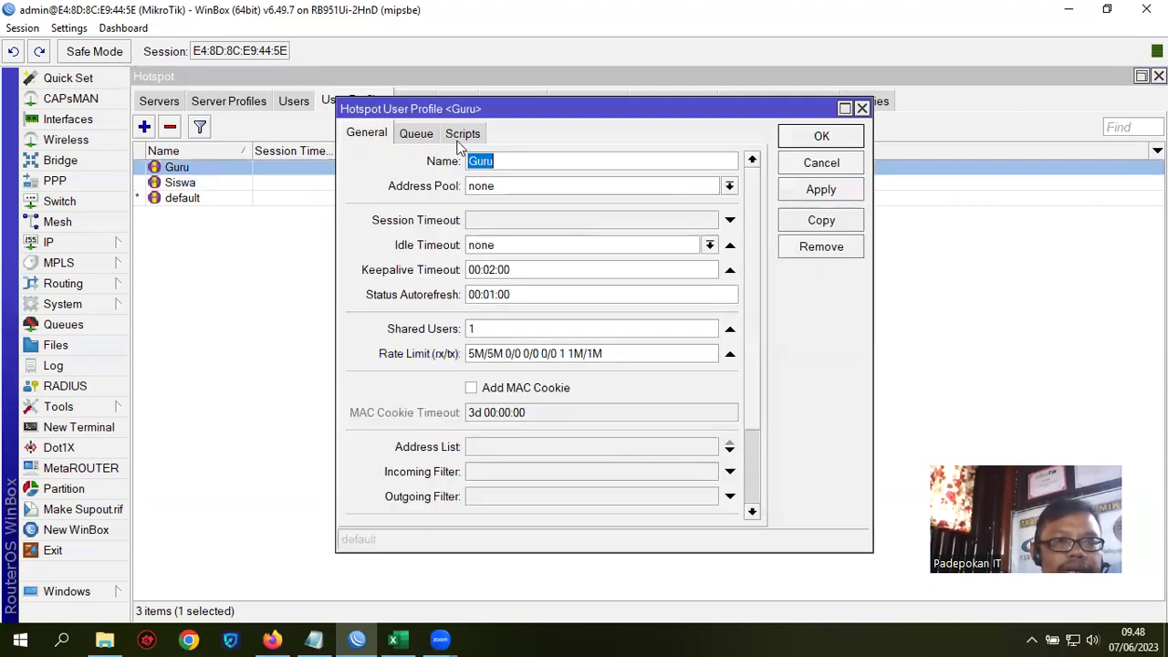
left_click(422, 135)
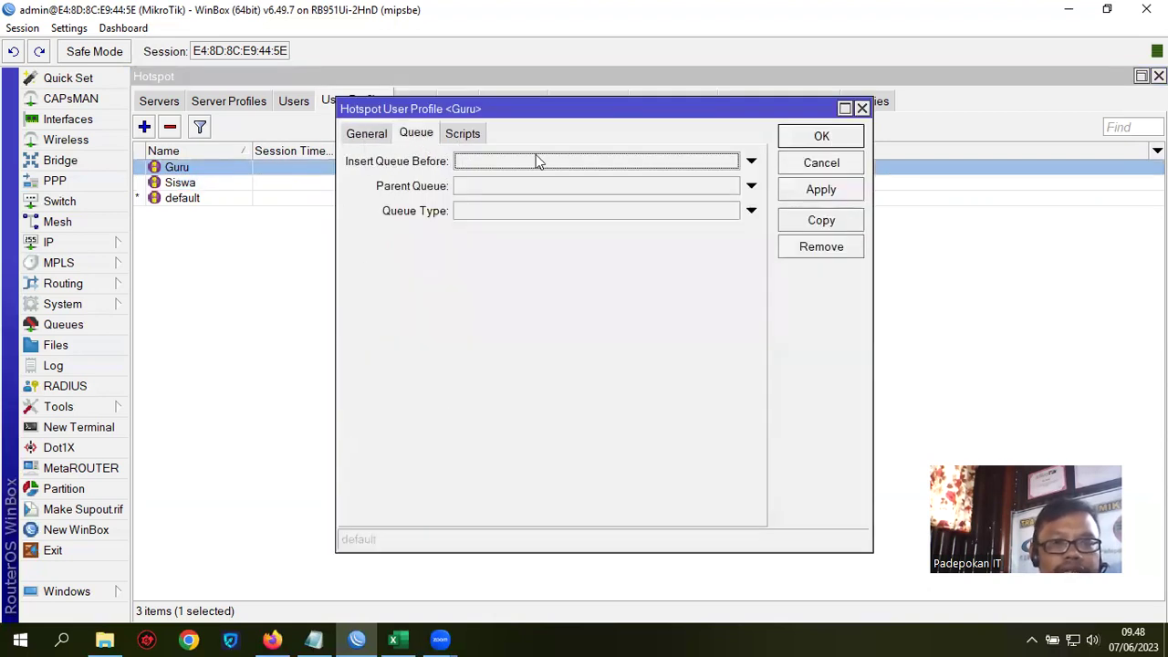
left_click(751, 161)
left_click(731, 162)
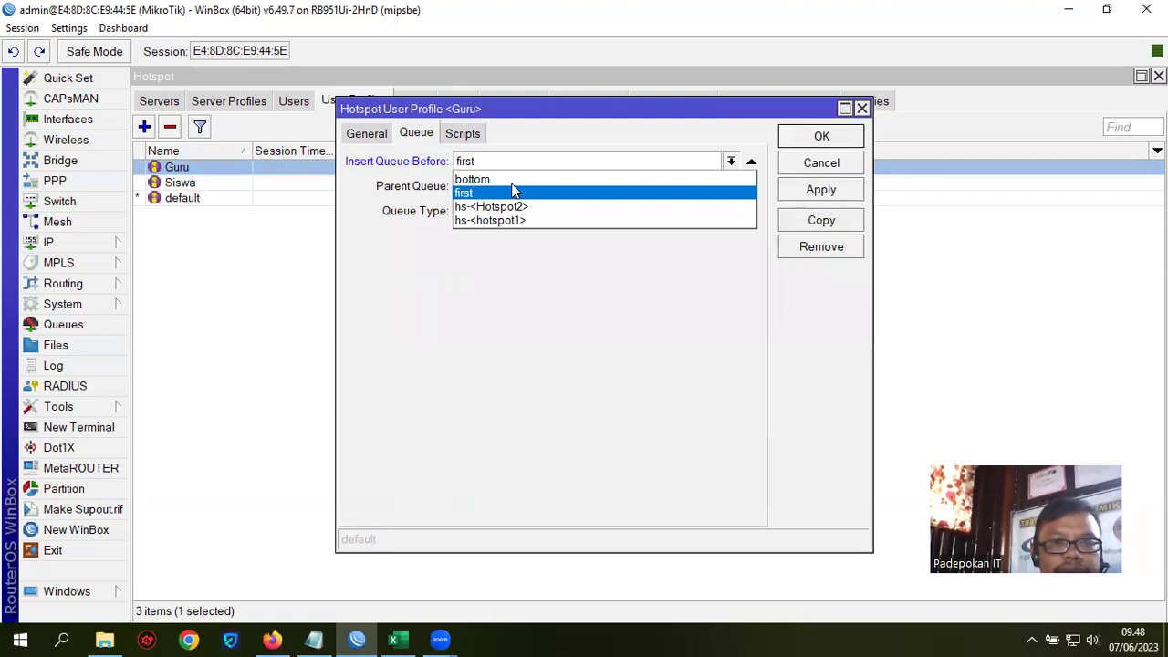
left_click(493, 180)
left_click(719, 187)
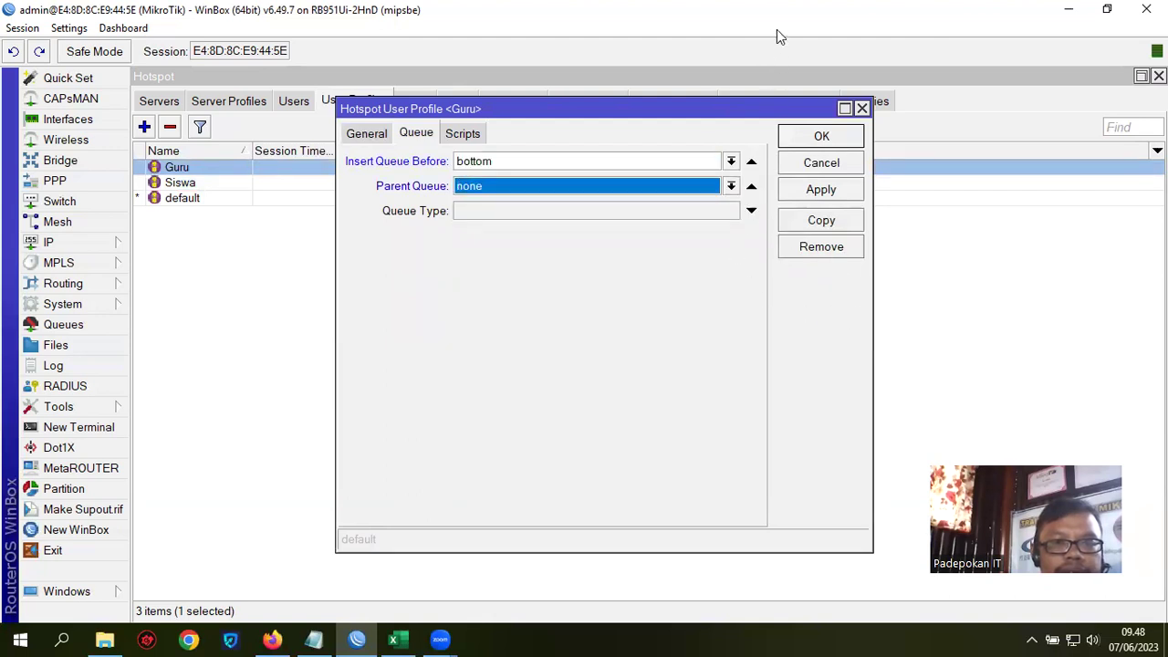
left_click(731, 187)
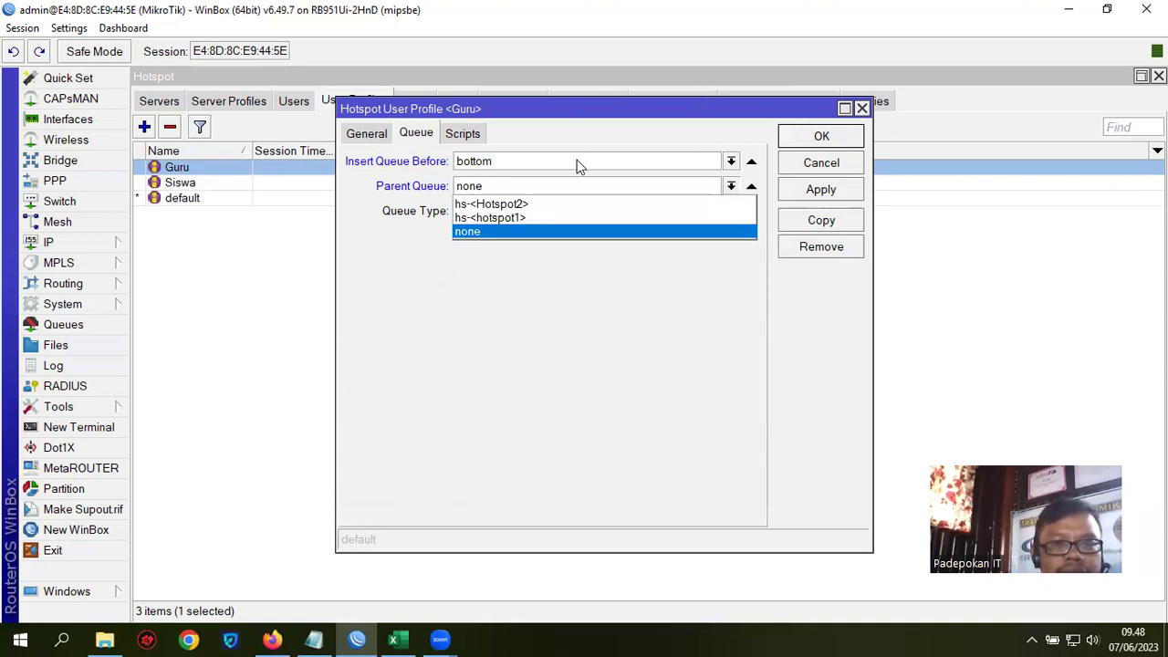
left_click(491, 230)
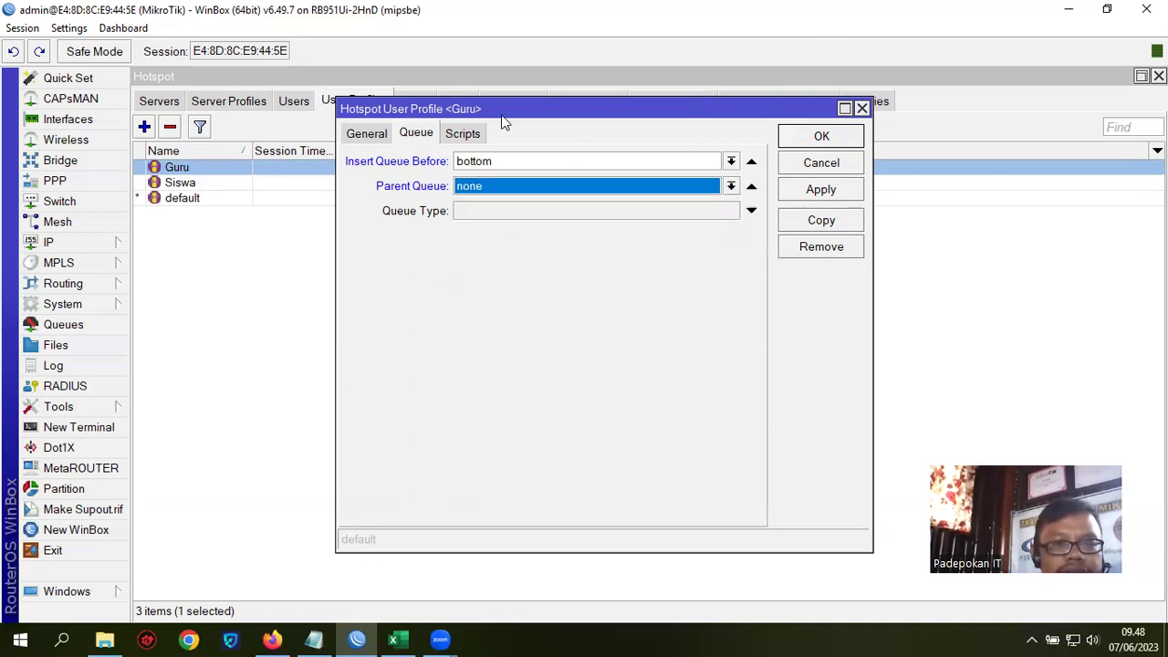
left_click_drag(649, 104, 365, 123)
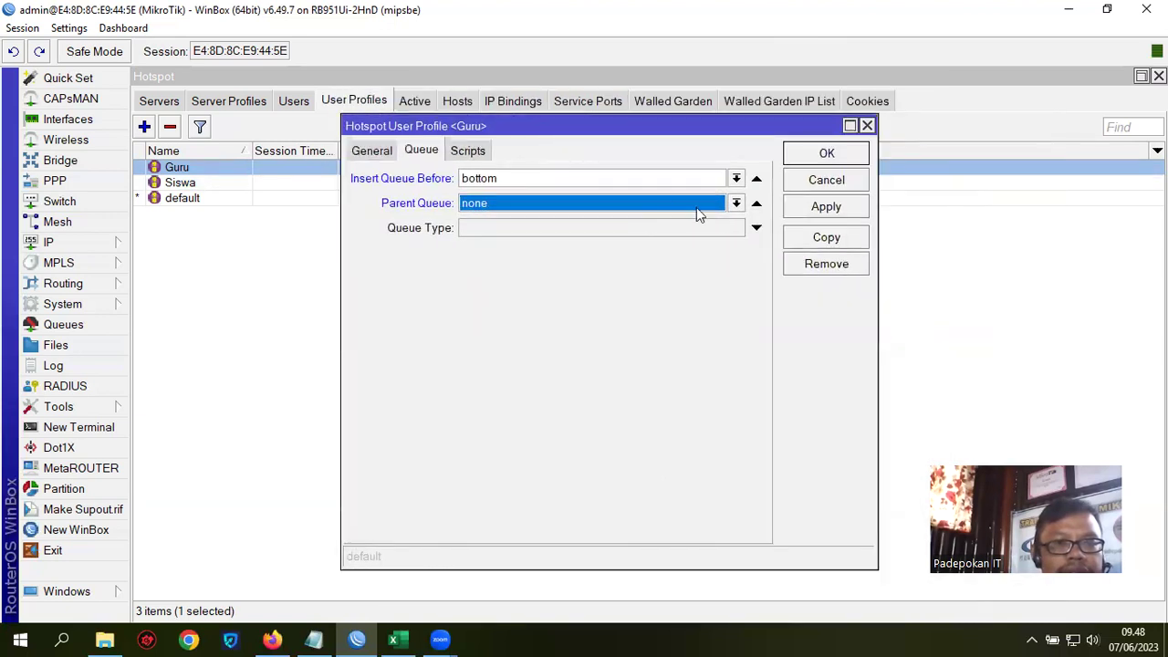
left_click(736, 203)
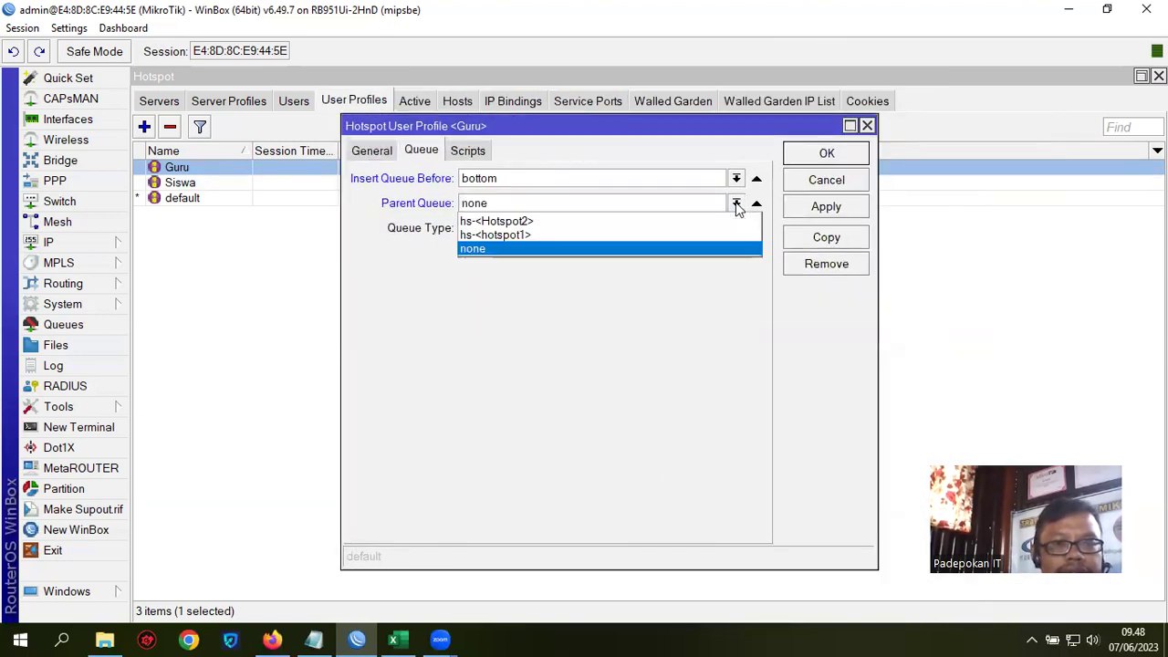
left_click(489, 250)
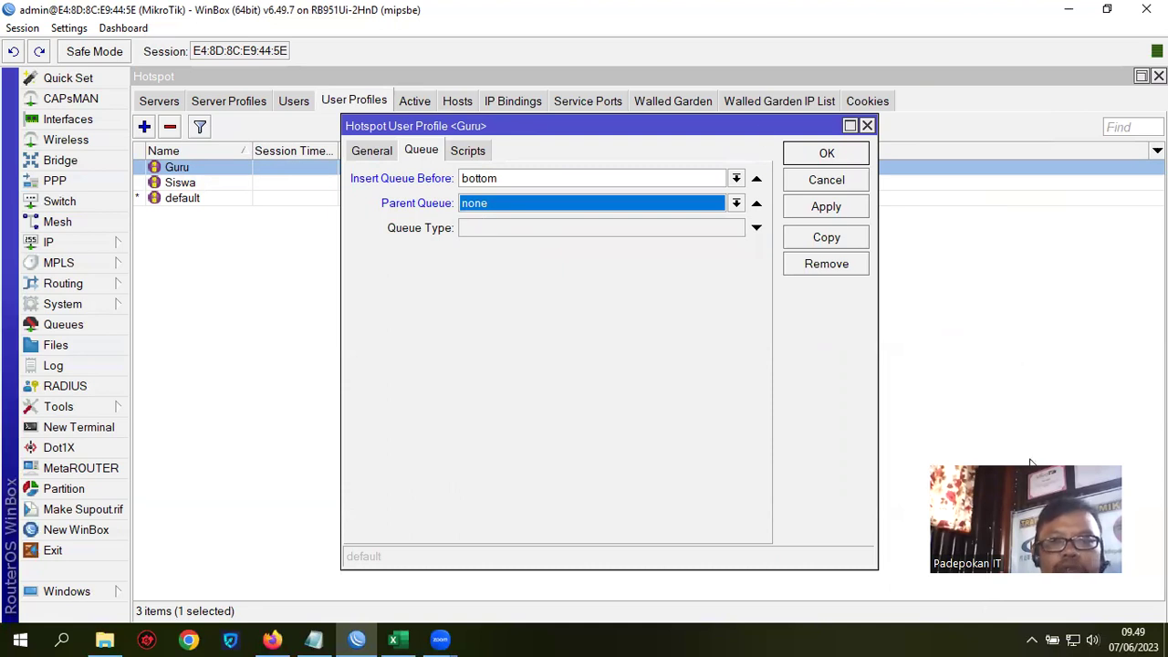
left_click(831, 153)
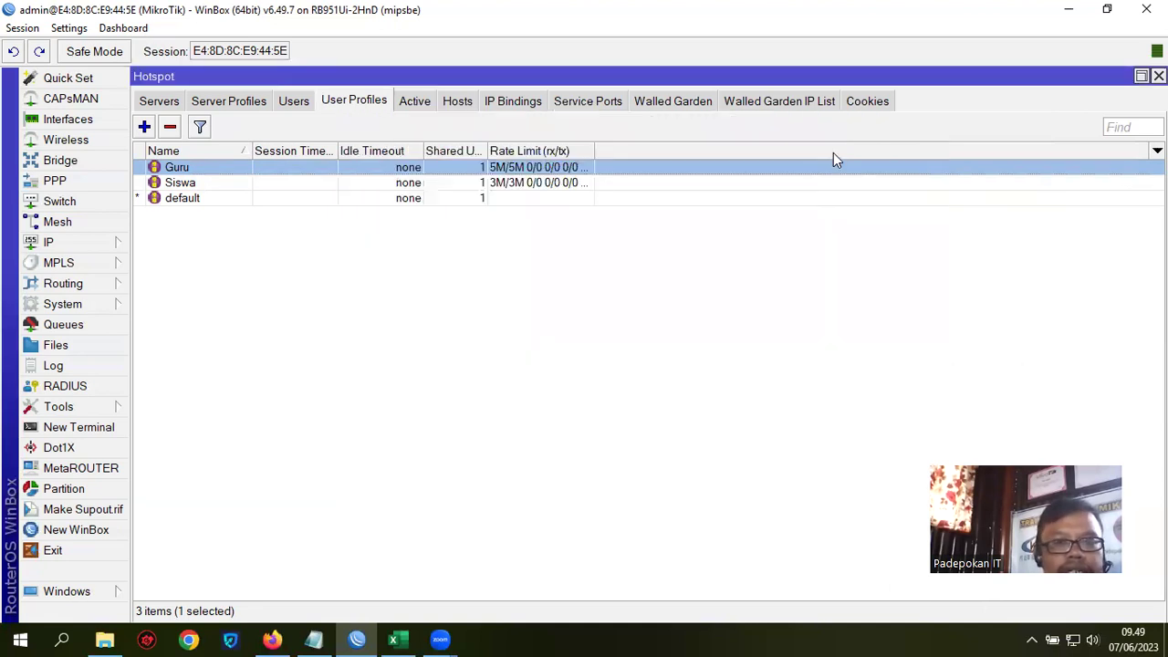
Step: Add a new simple queue named Guru with target 192.168.79.0/24
left_click(52, 326)
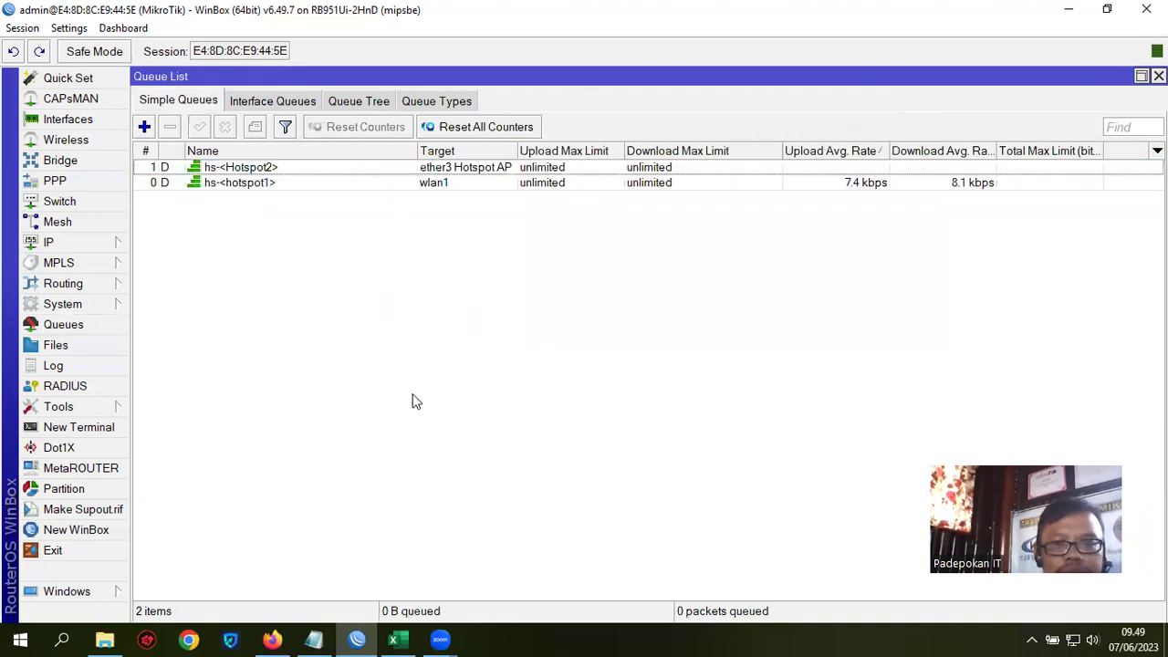
left_click(144, 127)
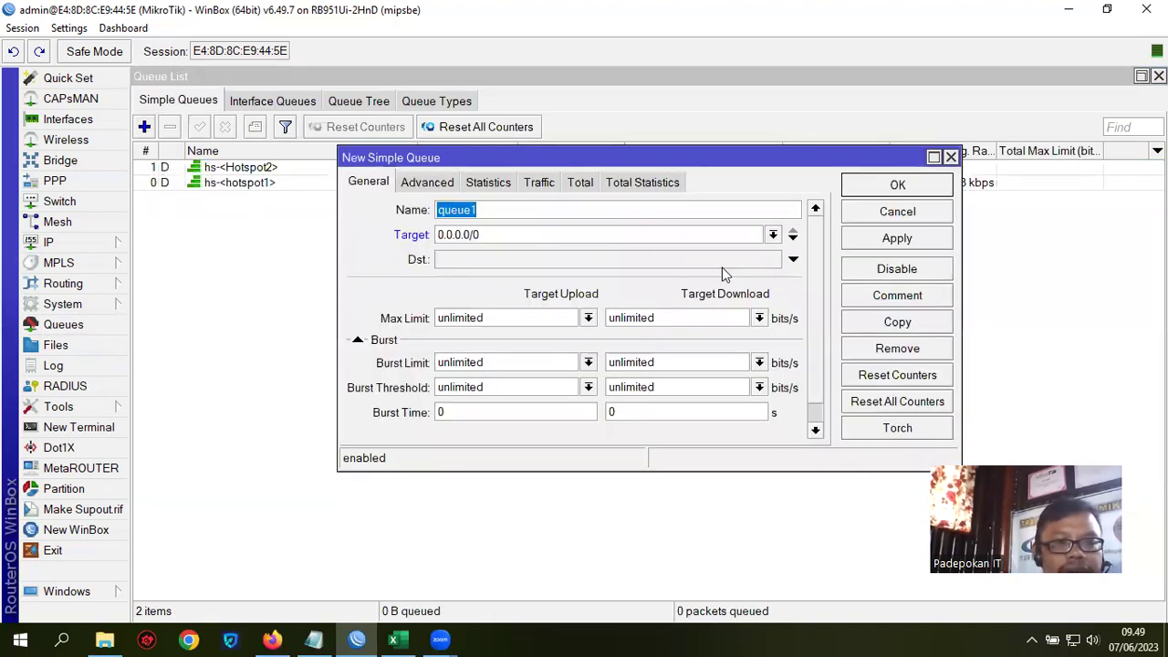
type("G")
key("BackSpace")
type("Guru")
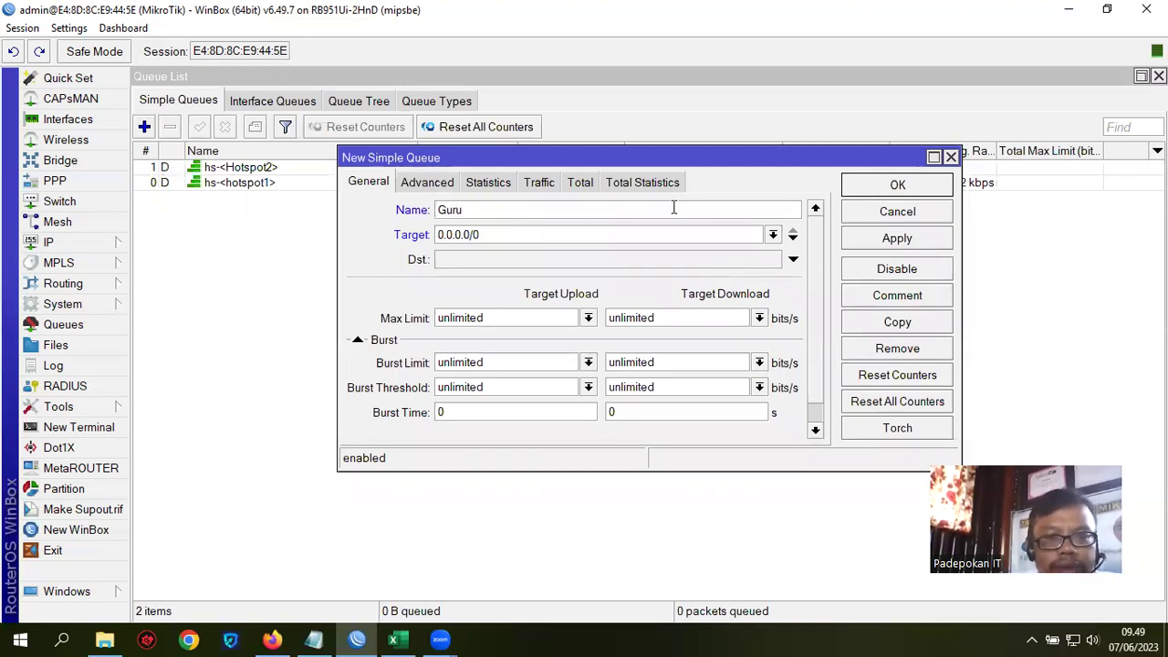
key("Tab")
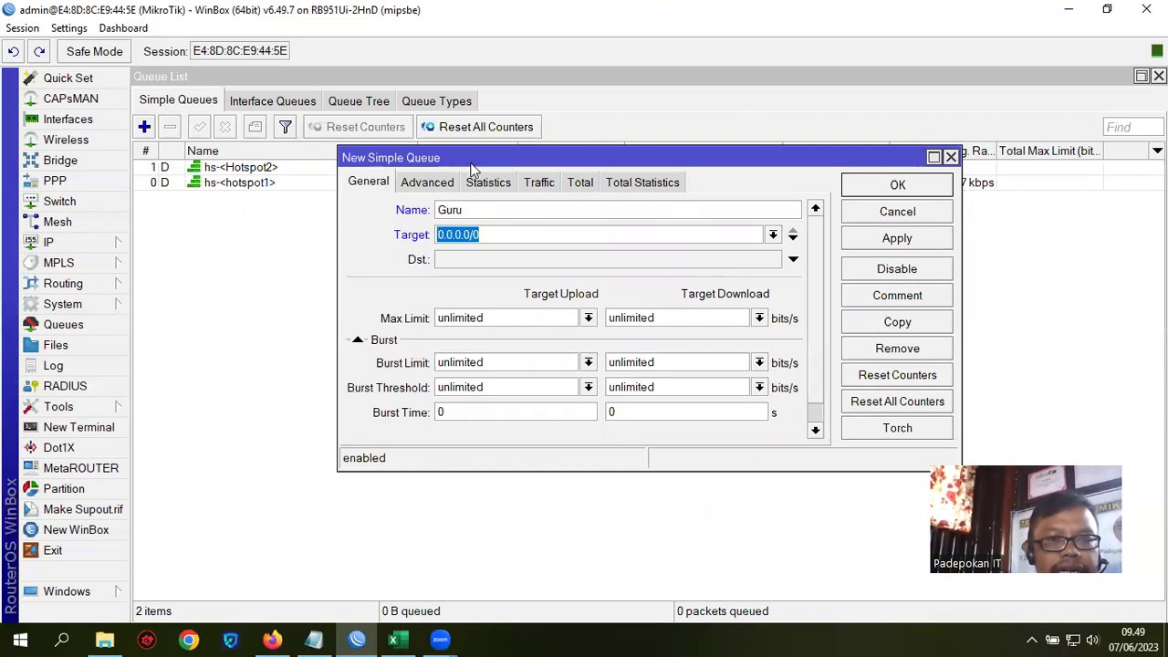
left_click_drag(573, 211, 569, 283)
type("192")
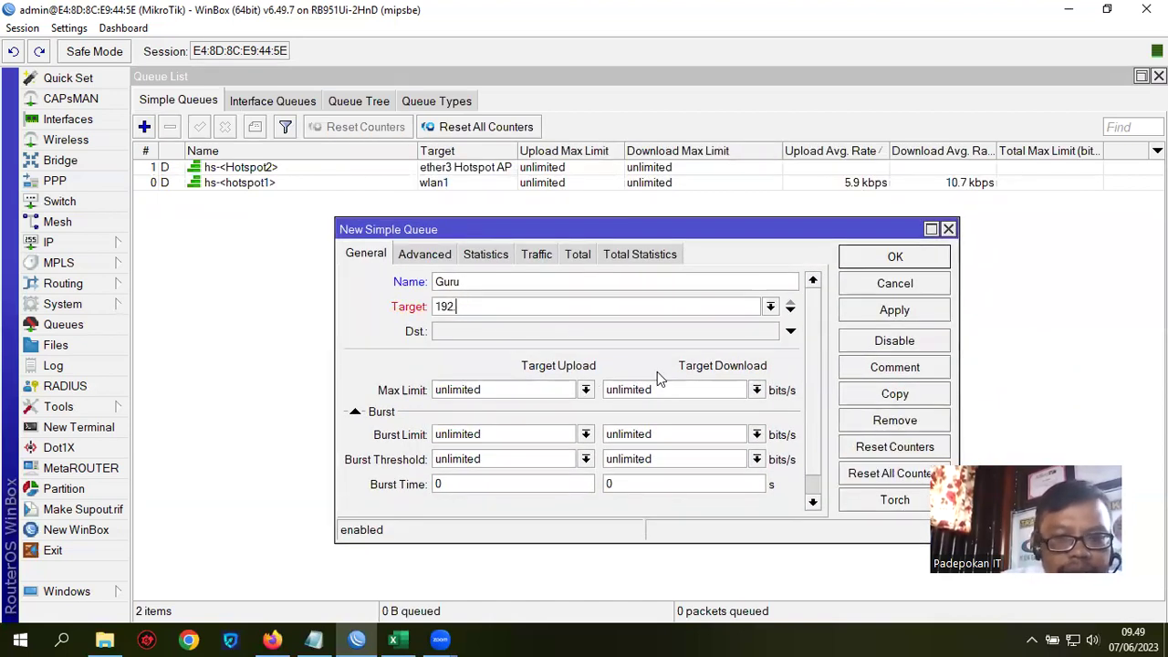
type(".168.")
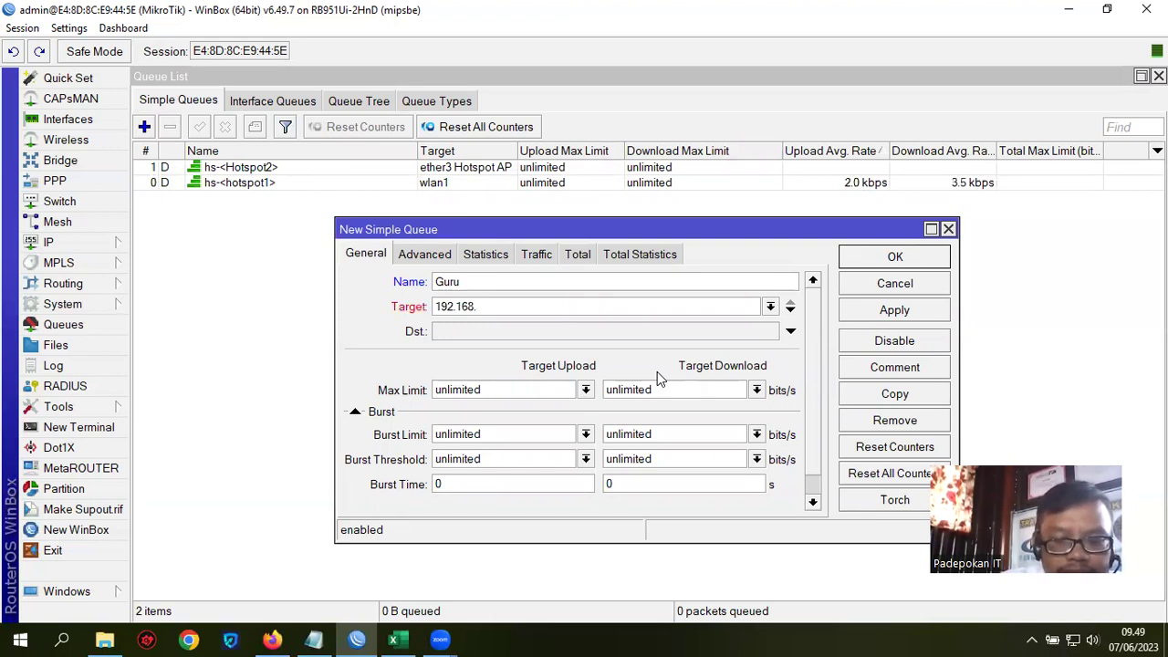
type("79.0/24")
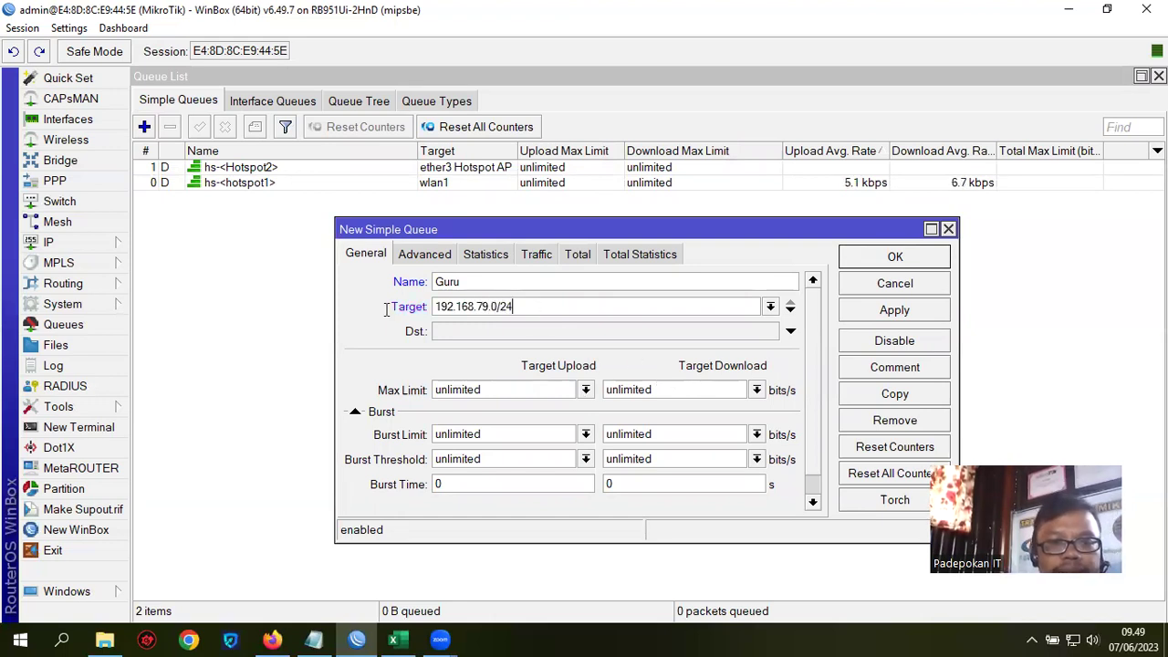
left_click_drag(386, 310, 530, 311)
Step: Check the wlan1 address 192.168.79.1/24 in the IP address list
left_click(53, 245)
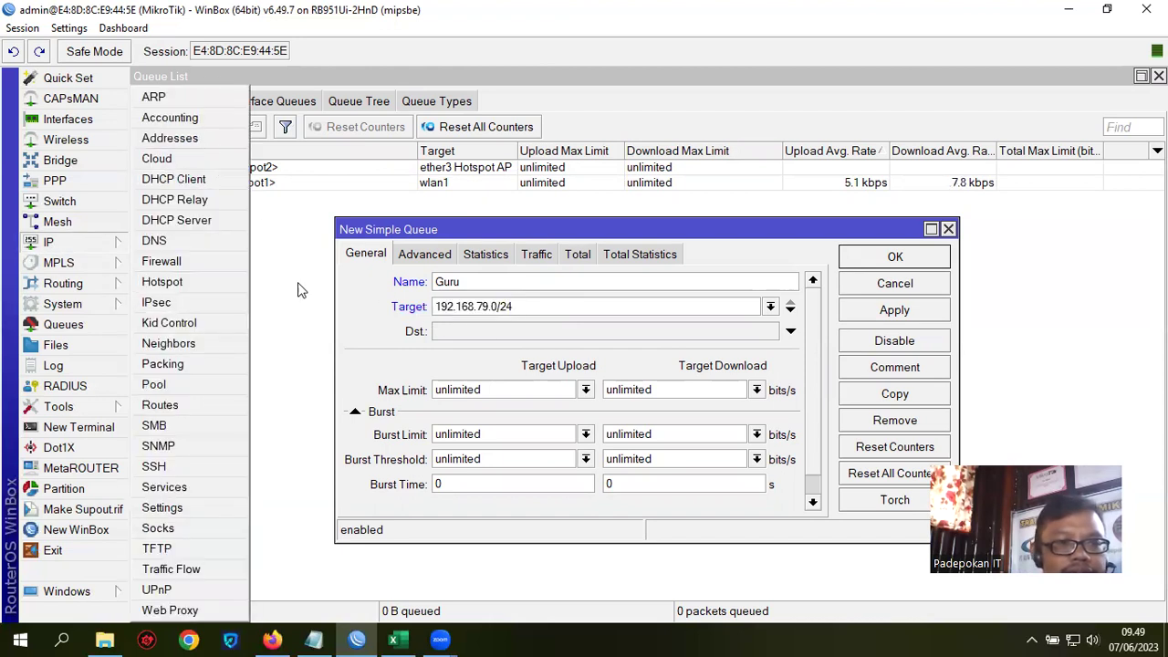
left_click(170, 139)
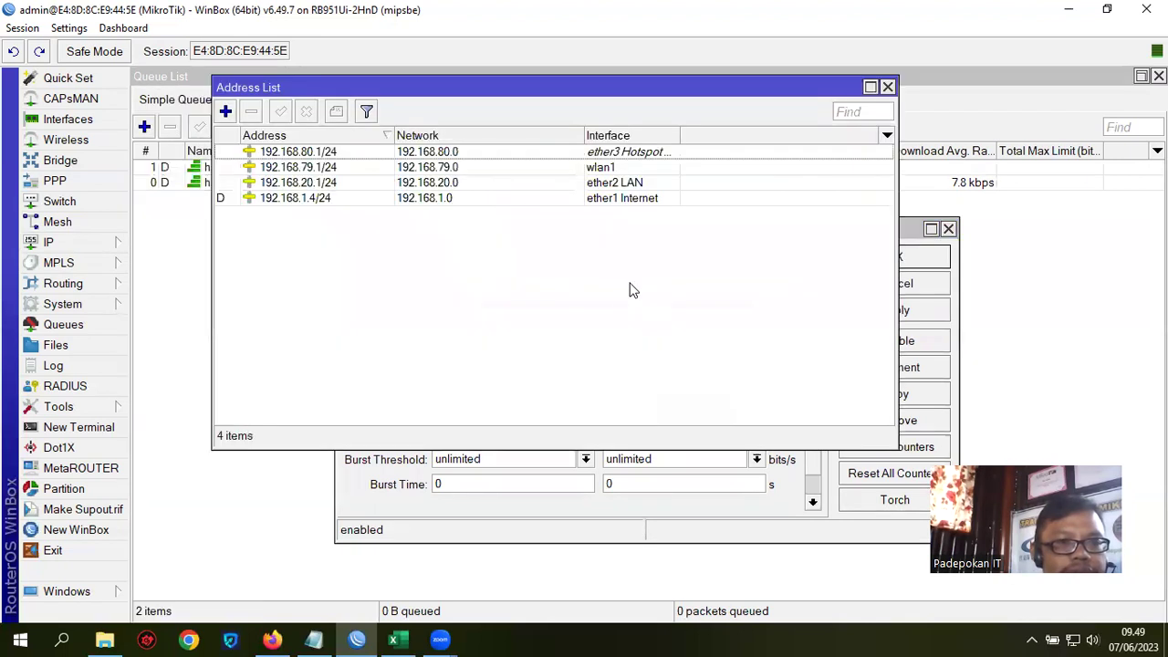
left_click(461, 170)
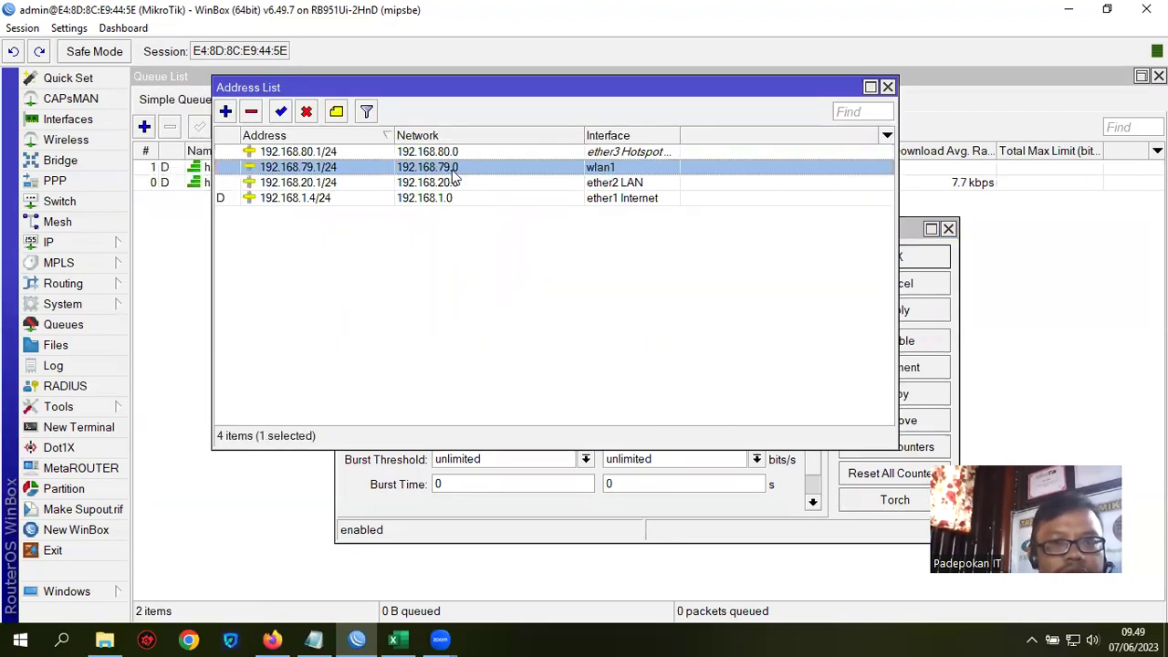
left_click(887, 87)
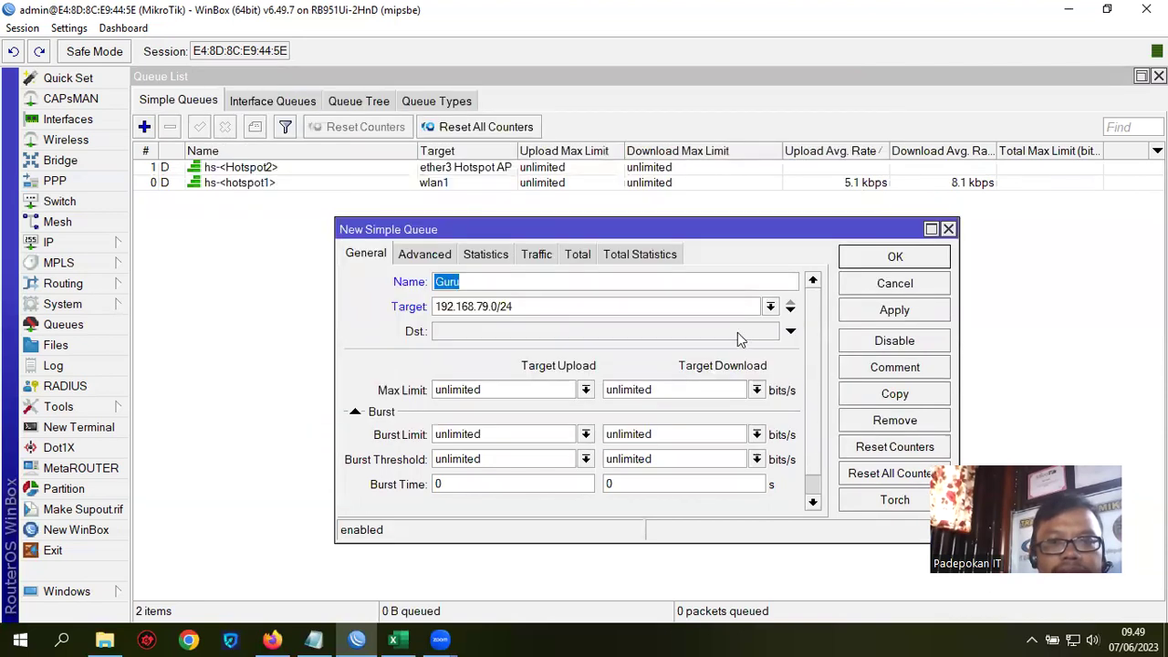
Step: Give the Guru queue 5M/5M max limits and pcq-upload-default/pcq-download-default queue types, then save
double_click(496, 390)
type("5M")
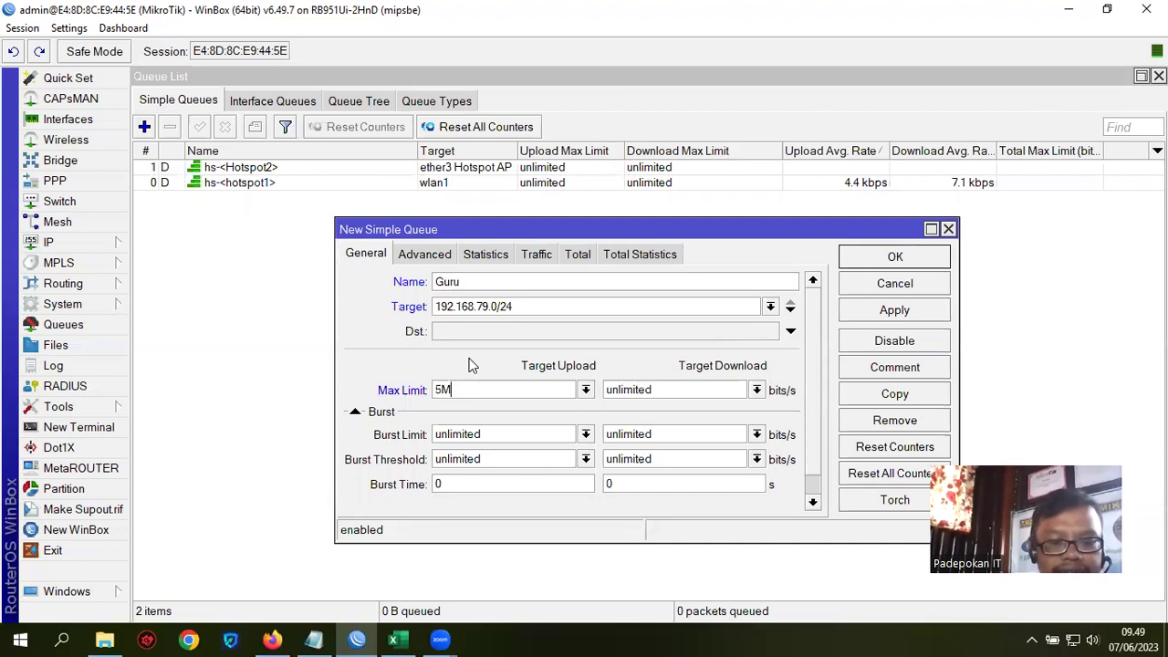
key("Tab")
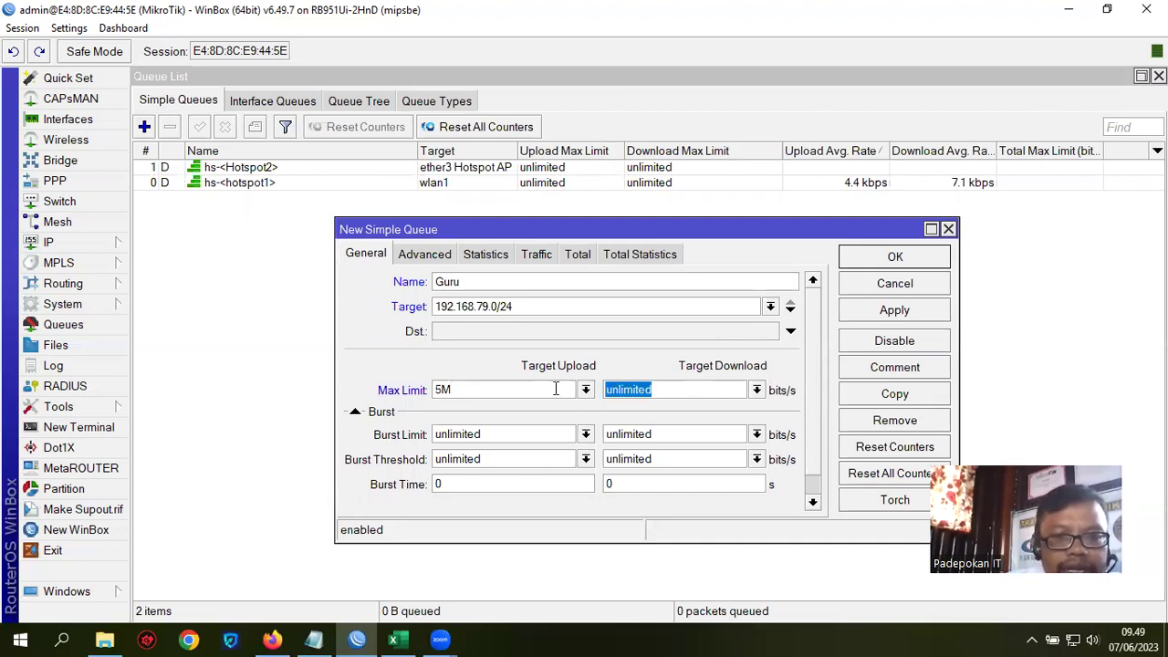
type("5M")
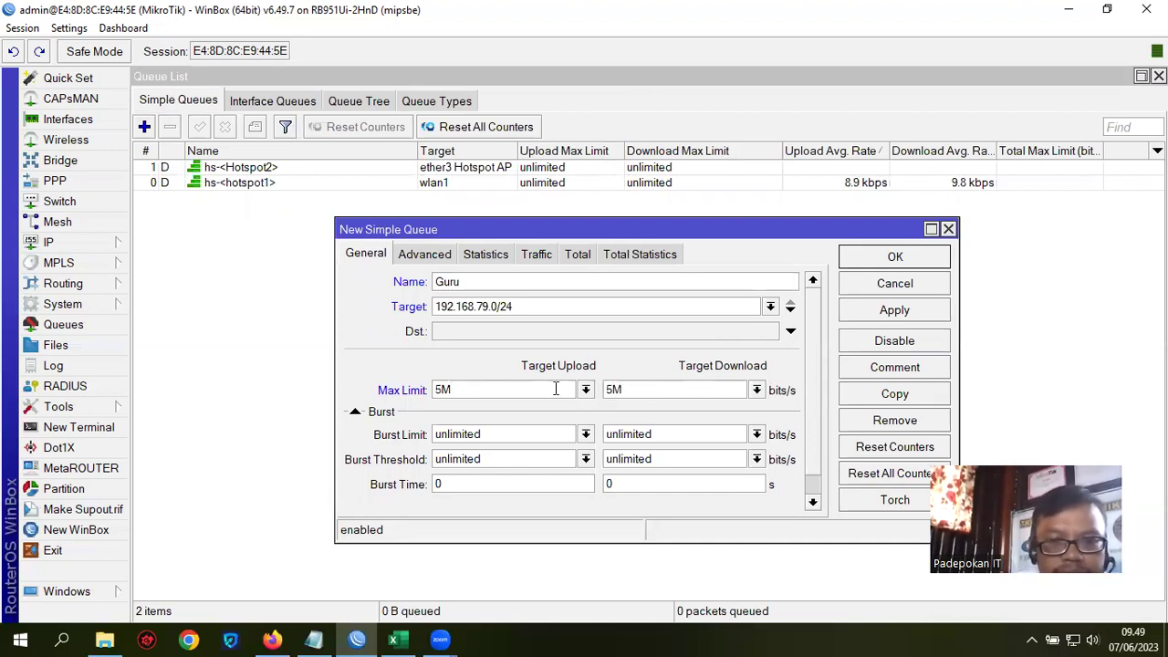
left_click(429, 255)
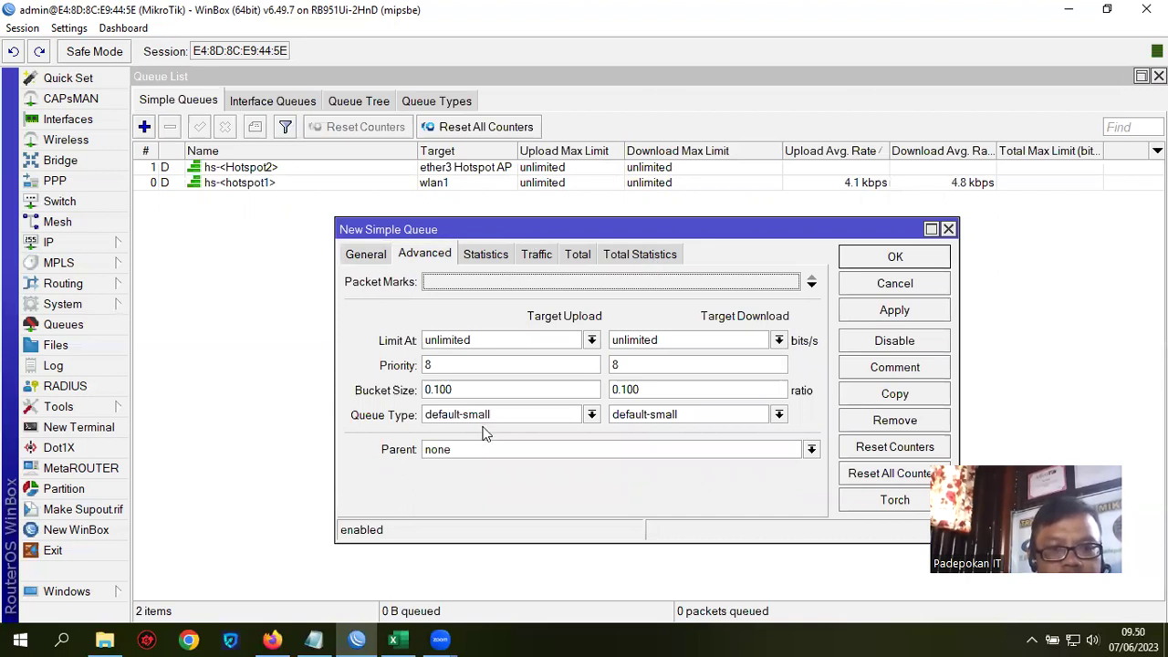
left_click(590, 415)
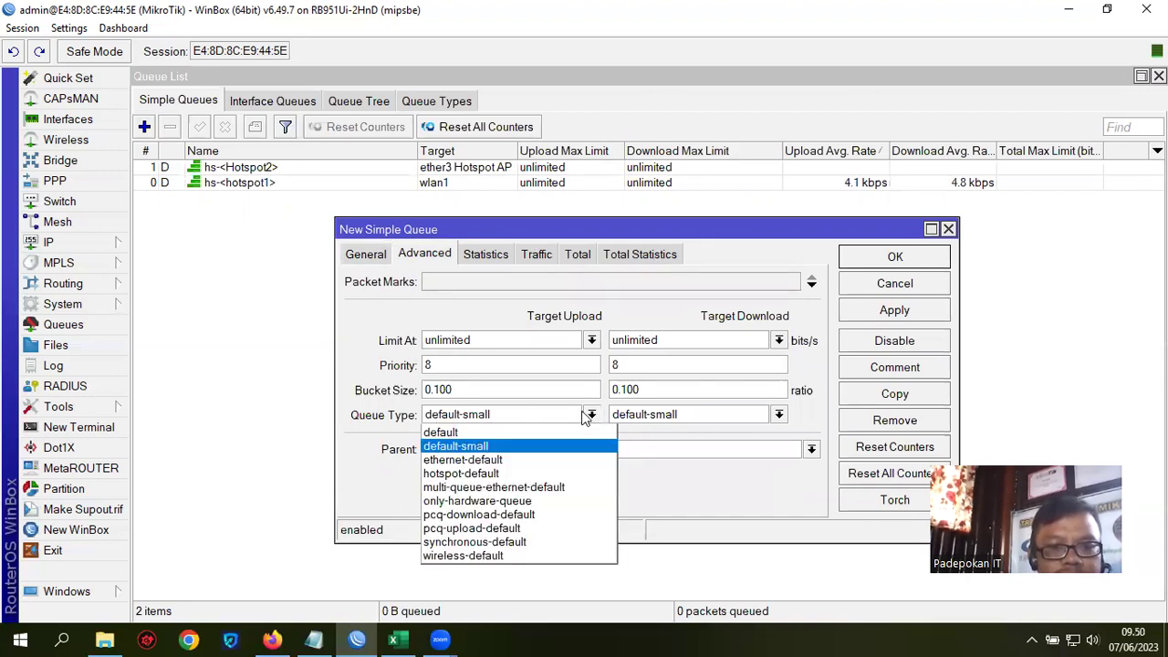
left_click(515, 534)
left_click(778, 415)
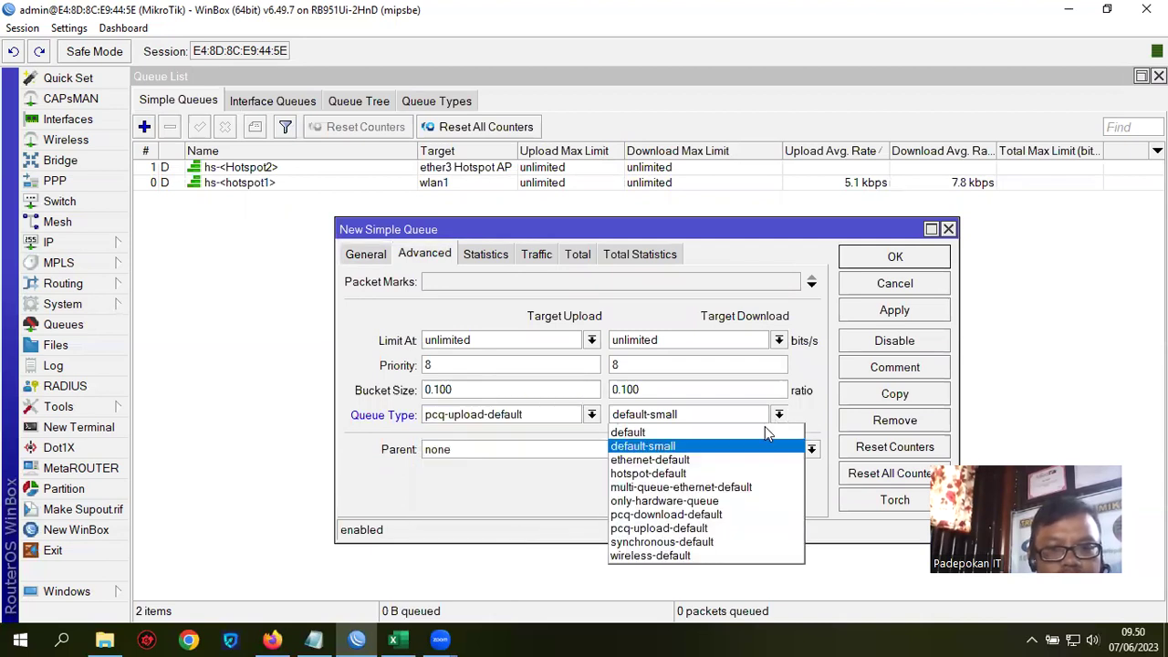
left_click(713, 517)
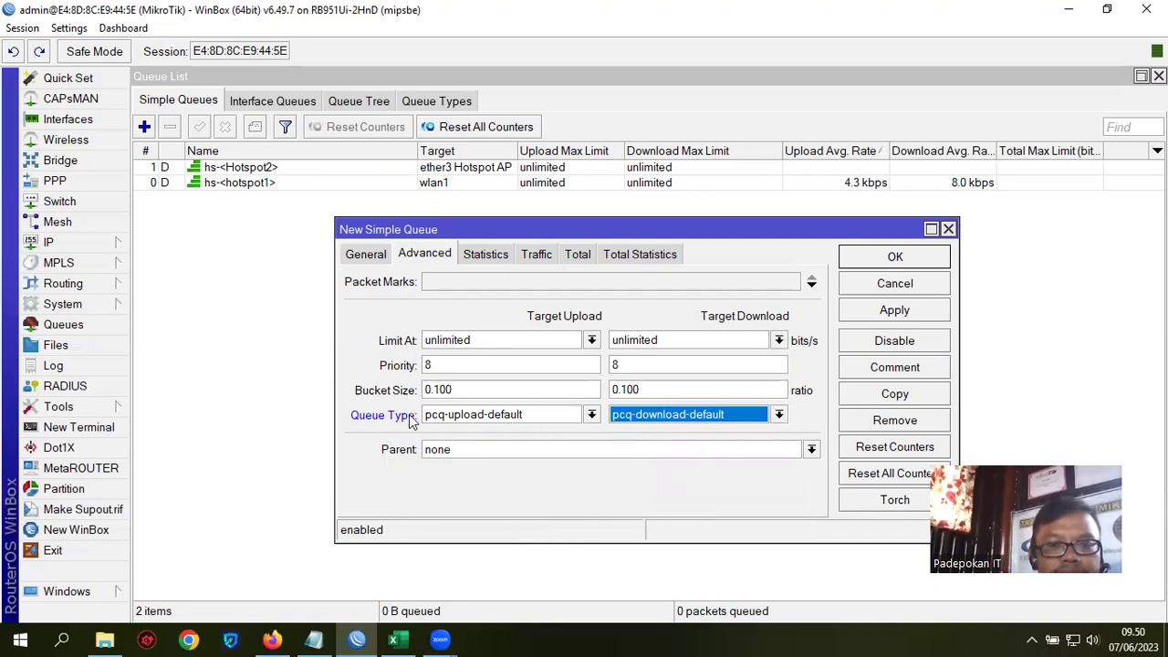
left_click(370, 254)
left_click(918, 317)
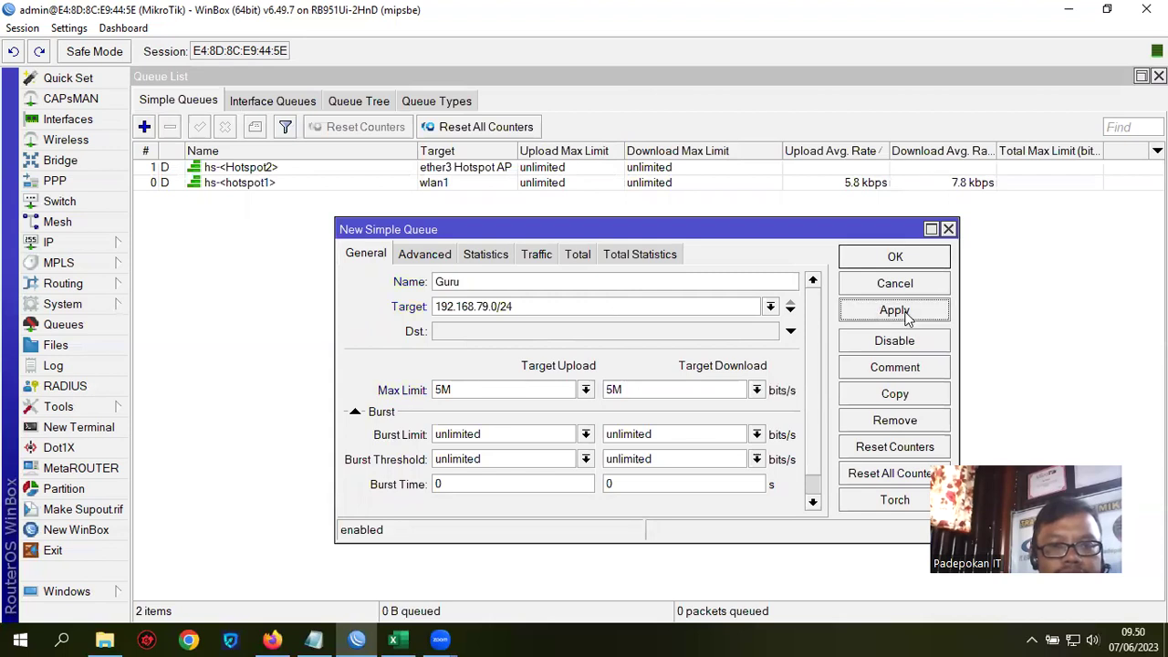
left_click(905, 259)
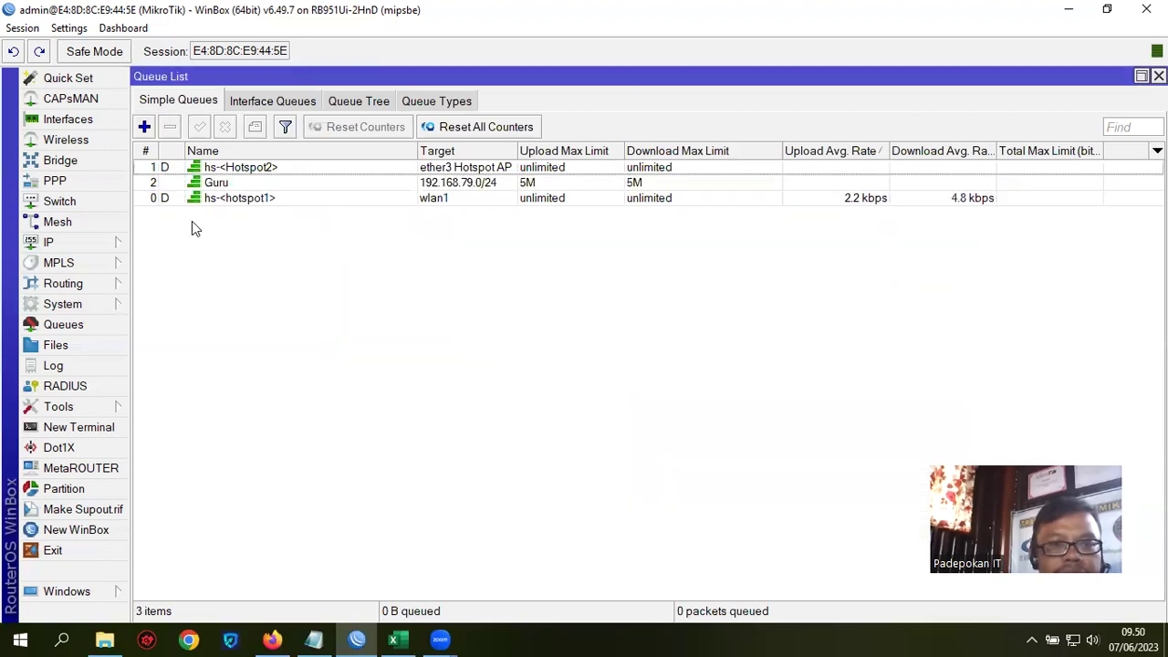
Step: Start a new simple queue named Siswa with target 192.168.79.0
left_click(144, 128)
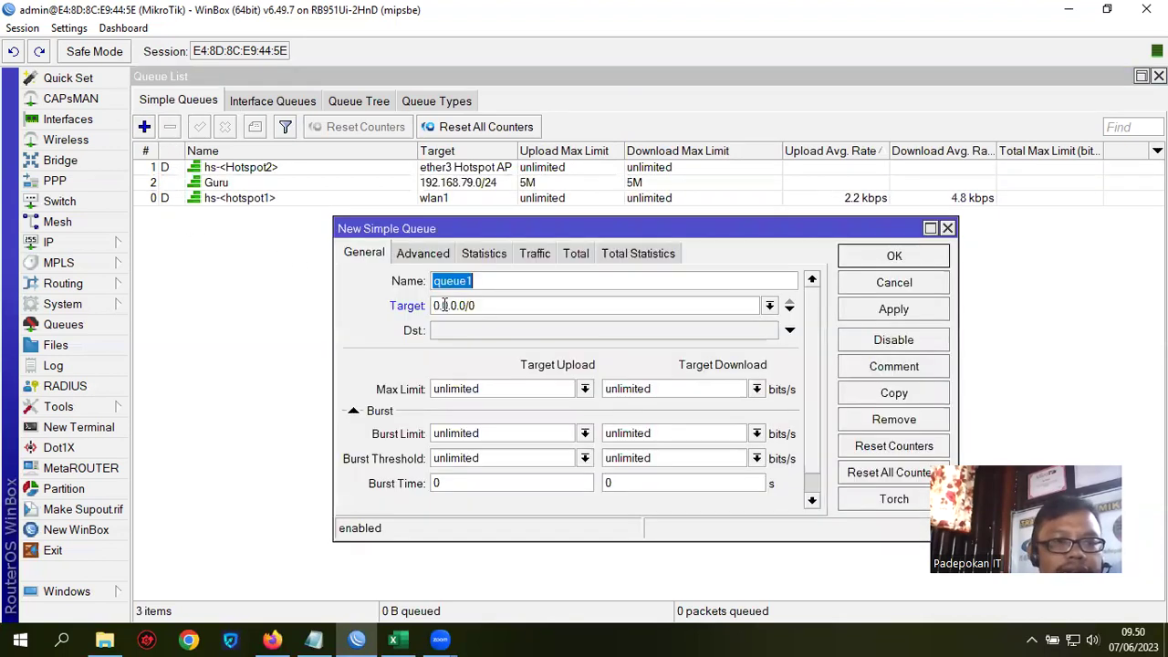
type("sIS")
key("BackSpace")
key("BackSpace")
key("BackSpace")
key("BackSpace")
key("BackSpace")
type("Siswa")
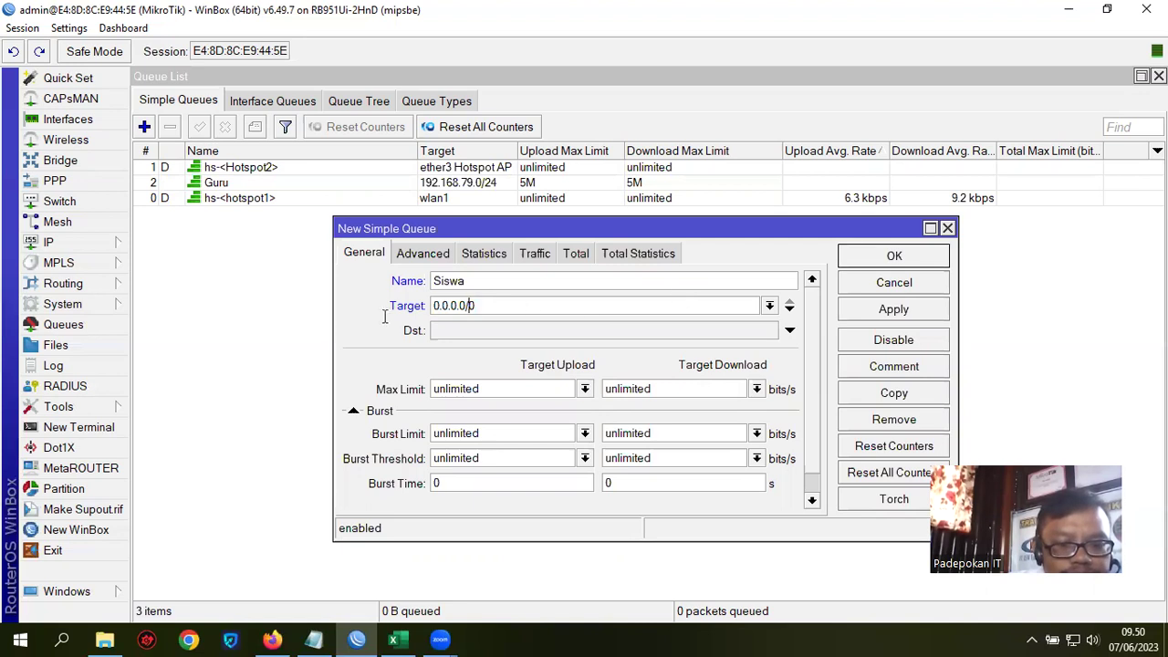
key("Tab")
type("1")
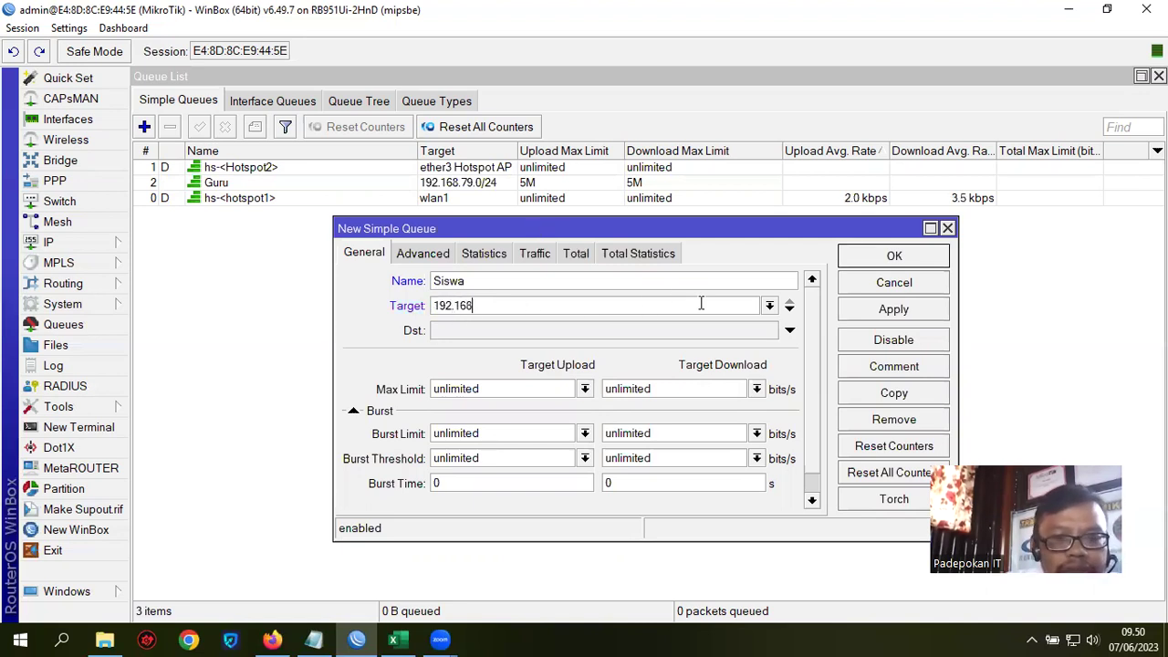
type("92.168.79.")
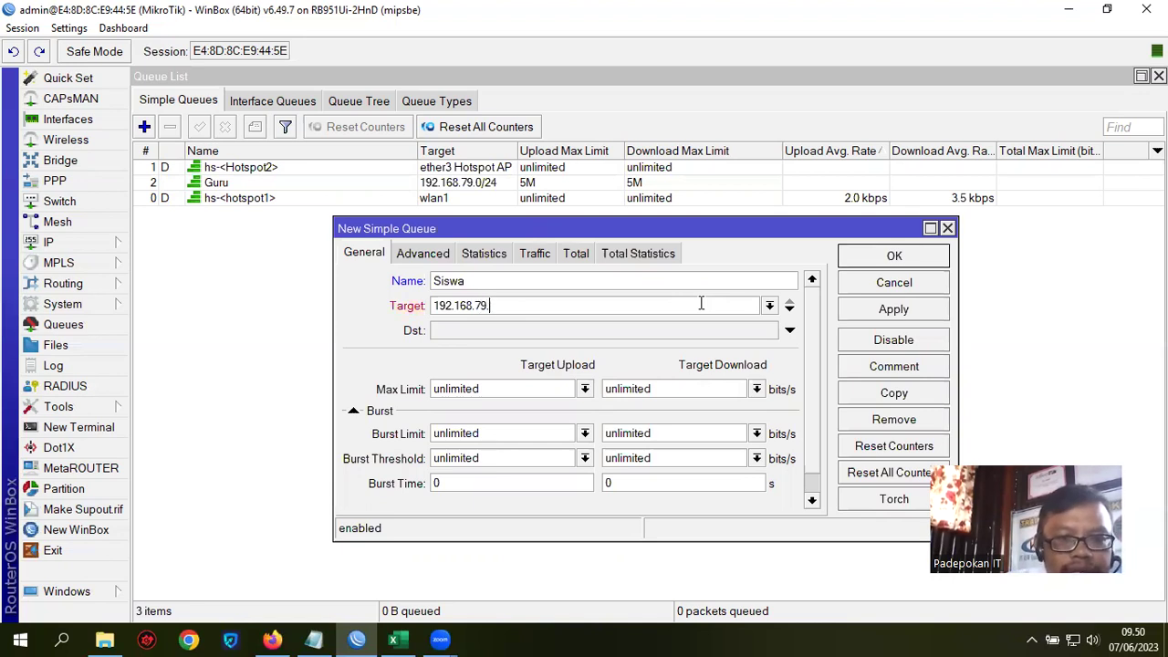
type("0/24")
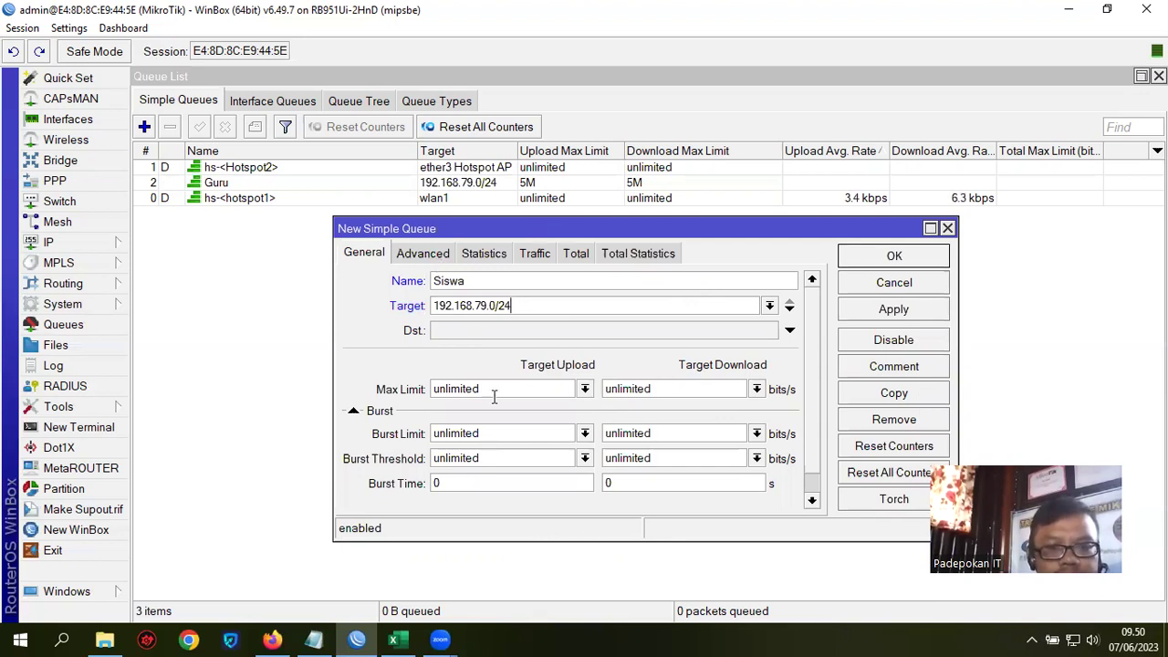
Step: Set the Siswa queue's upload and download max limits to 3M
double_click(460, 388)
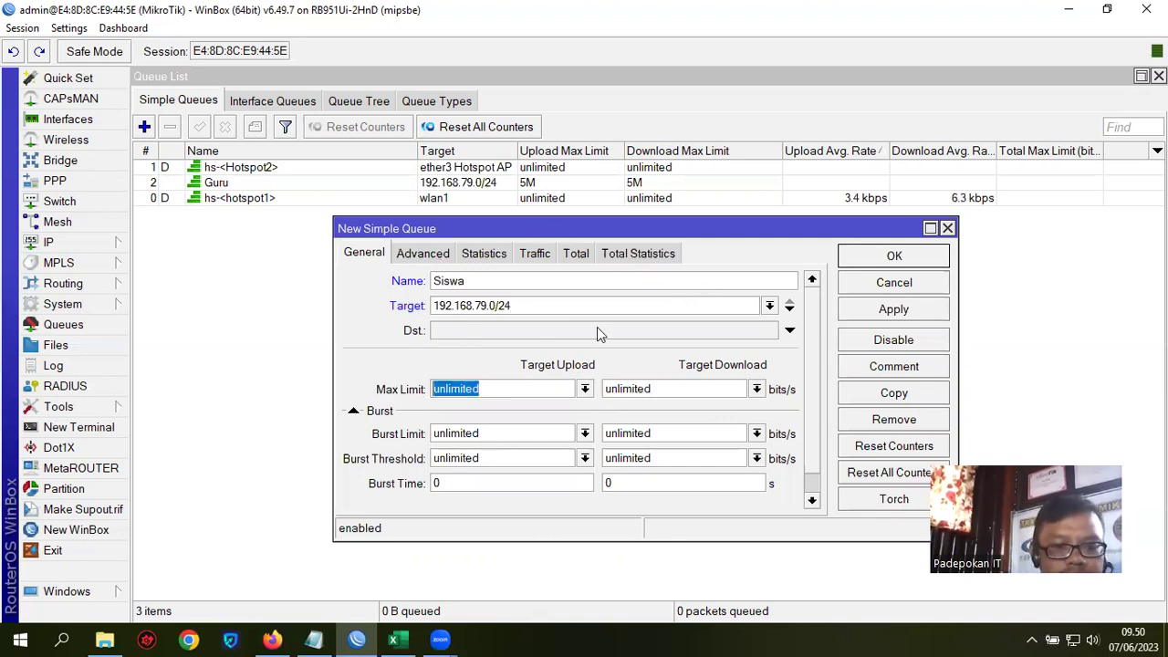
type("3m")
key("BackSpace")
type("M")
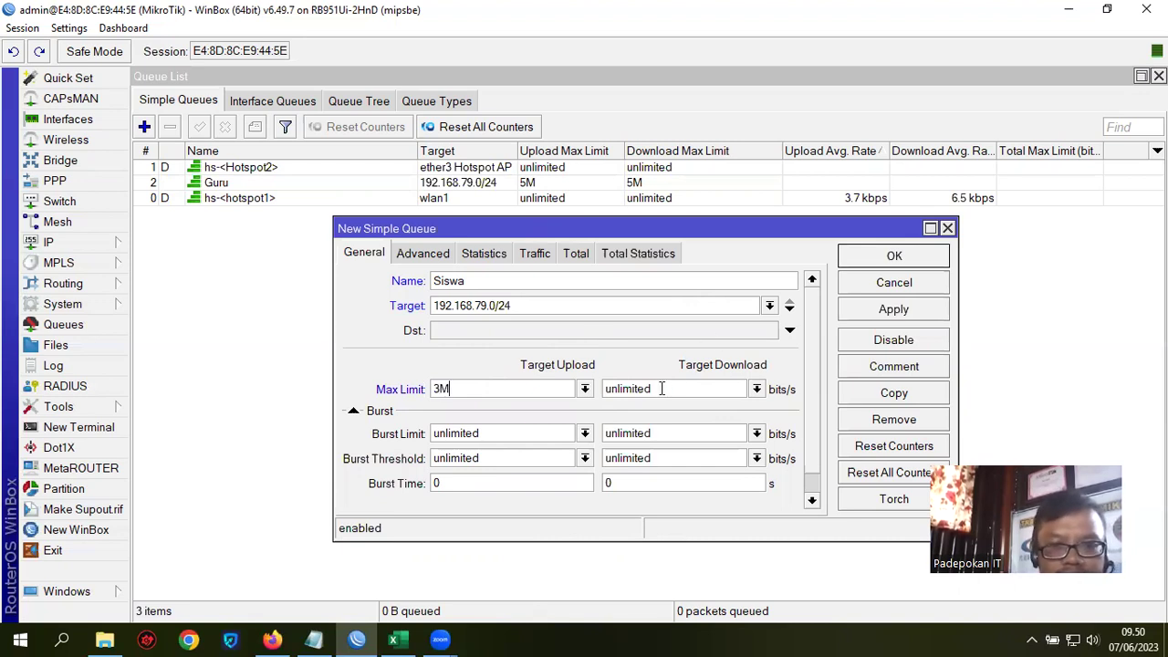
double_click(661, 391)
type("3M")
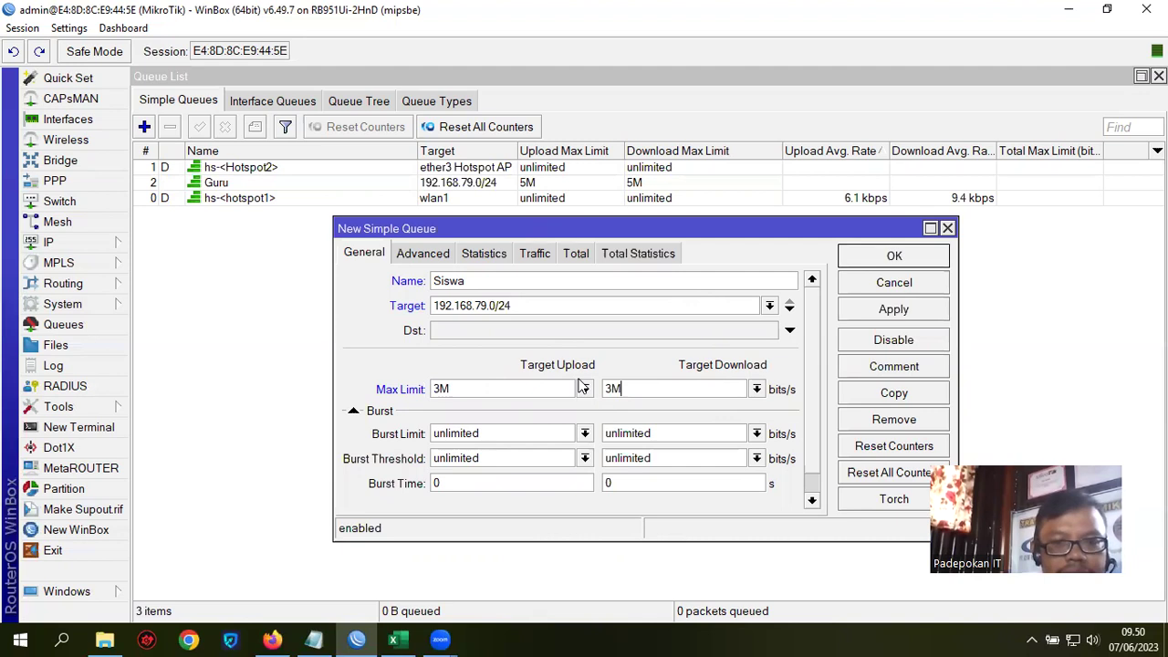
Step: Set the Siswa queue types to pcq-upload-default and pcq-download-default
left_click(427, 253)
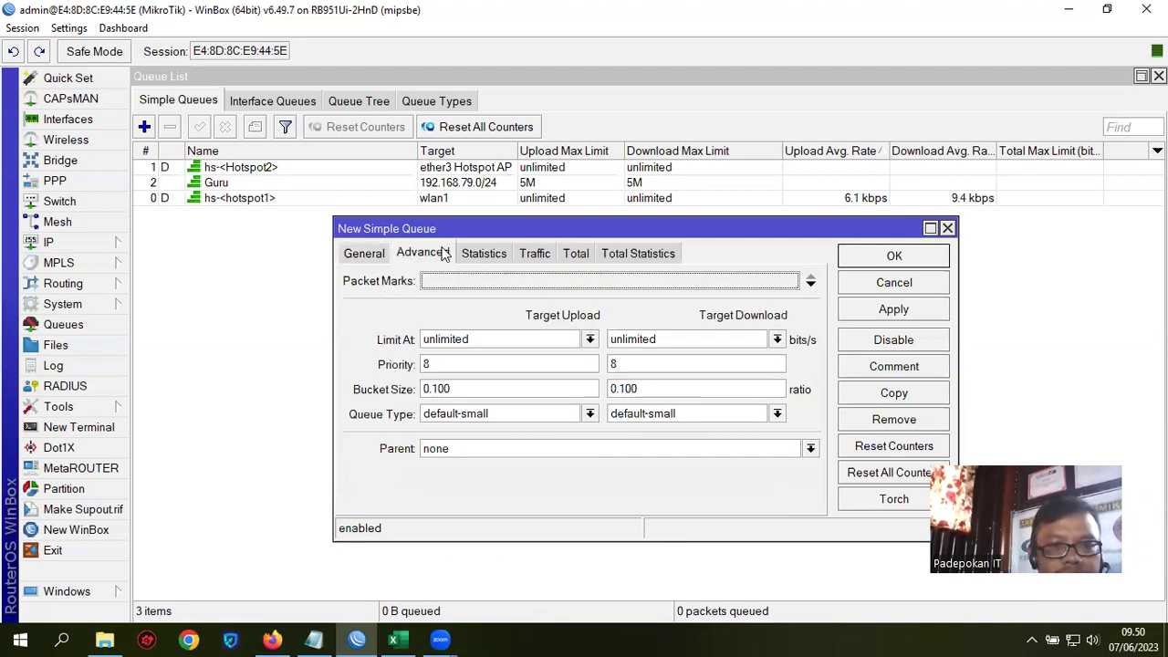
left_click(590, 414)
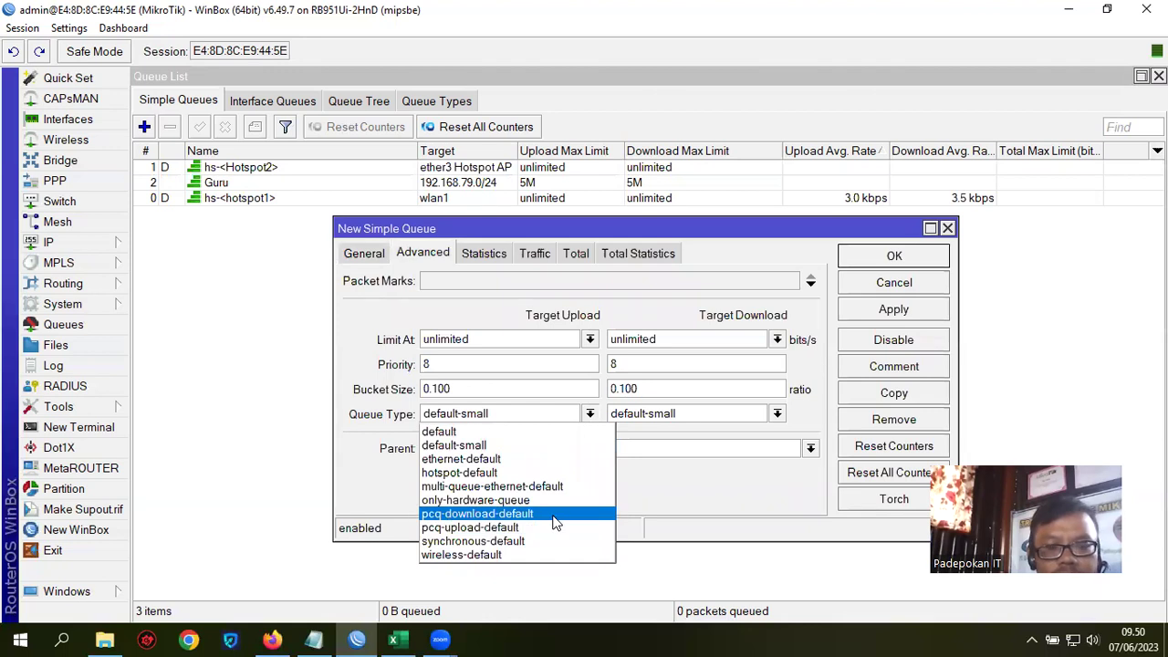
left_click(555, 527)
left_click(775, 414)
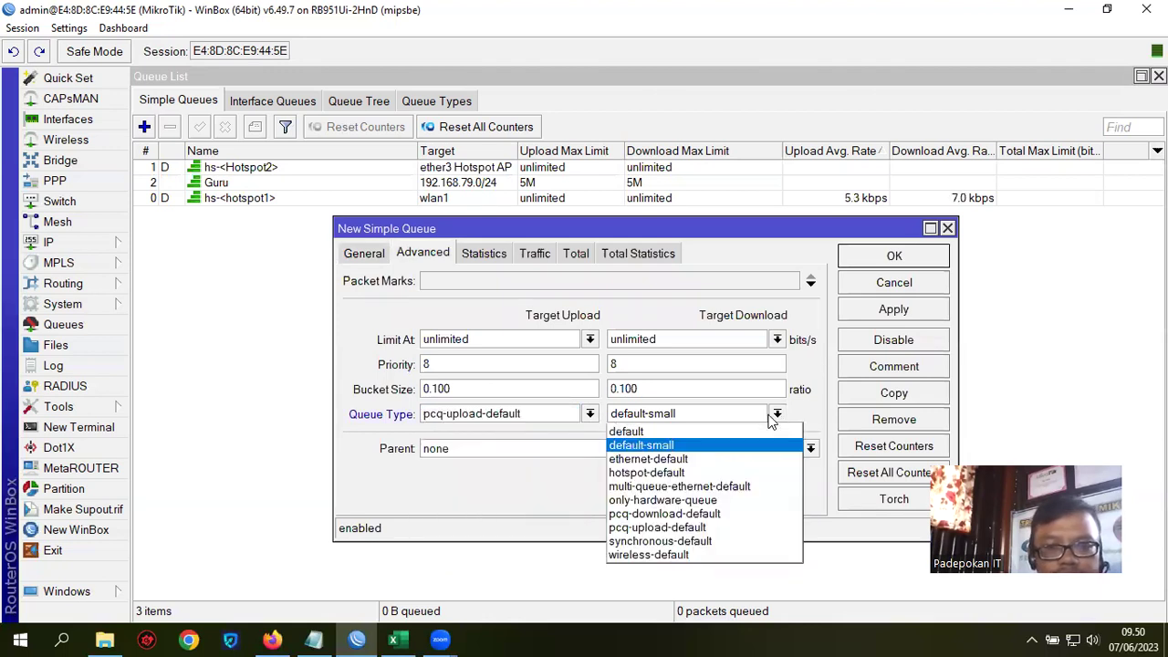
left_click(724, 513)
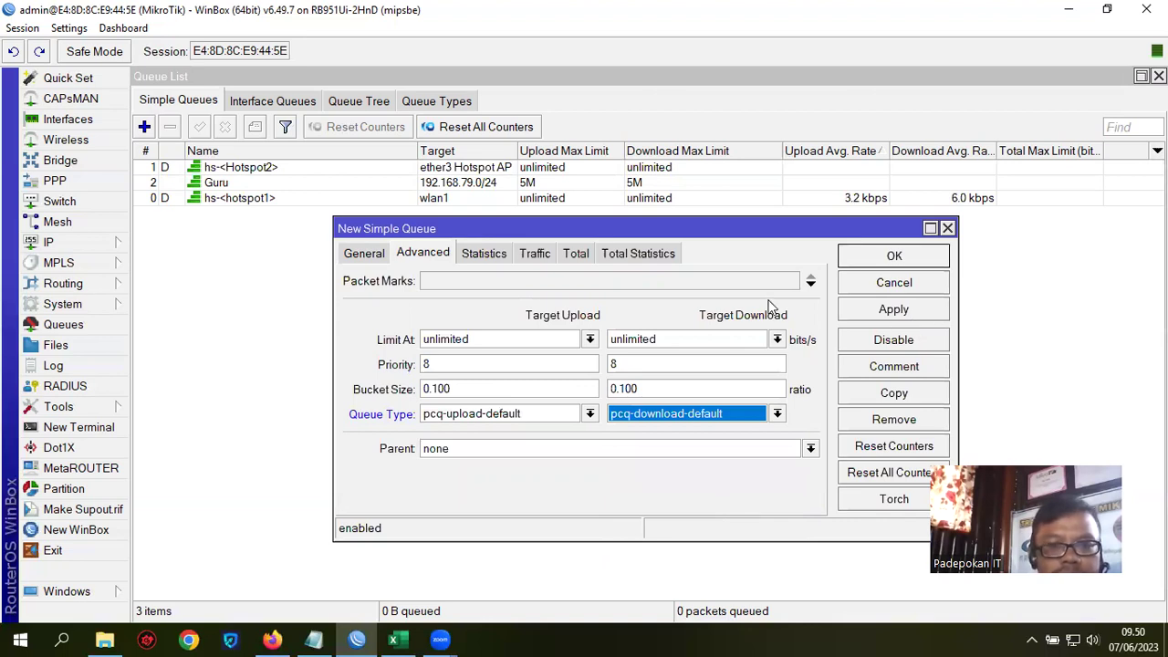
Step: Change the Siswa queue's upload and download priority from 8 to 2
left_click_drag(472, 227, 355, 227)
double_click(310, 364)
type("2")
double_click(497, 363)
Step: Save the Siswa queue with download priority 2 and open the Guru queue
type("2")
left_click(777, 256)
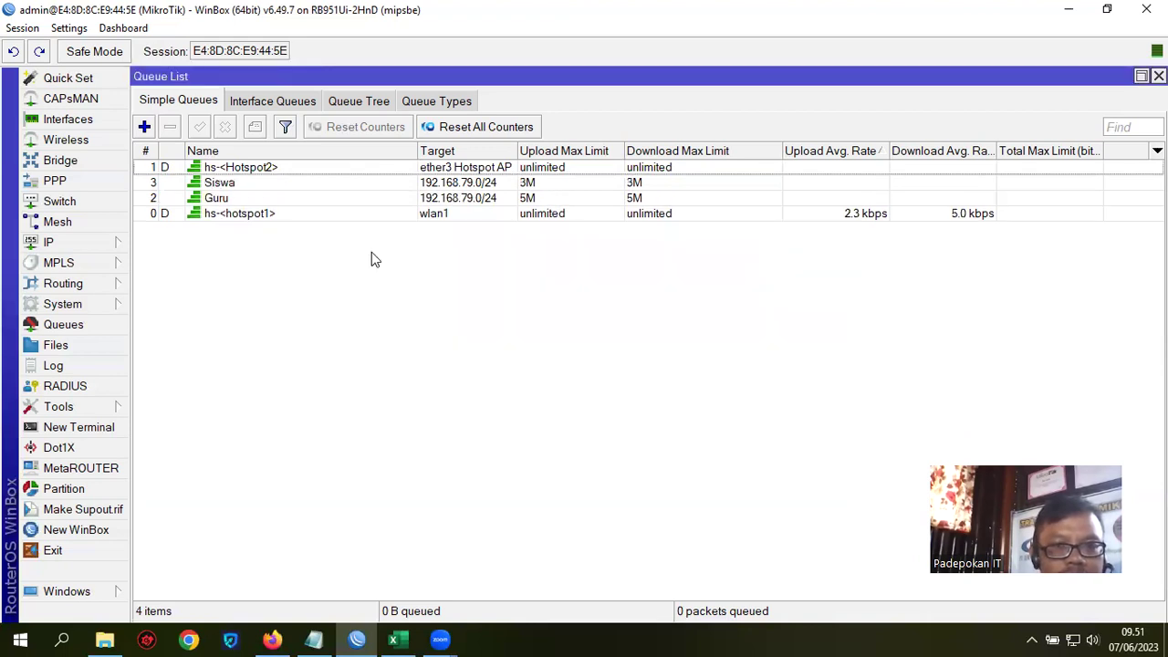
left_click(245, 201)
double_click(251, 200)
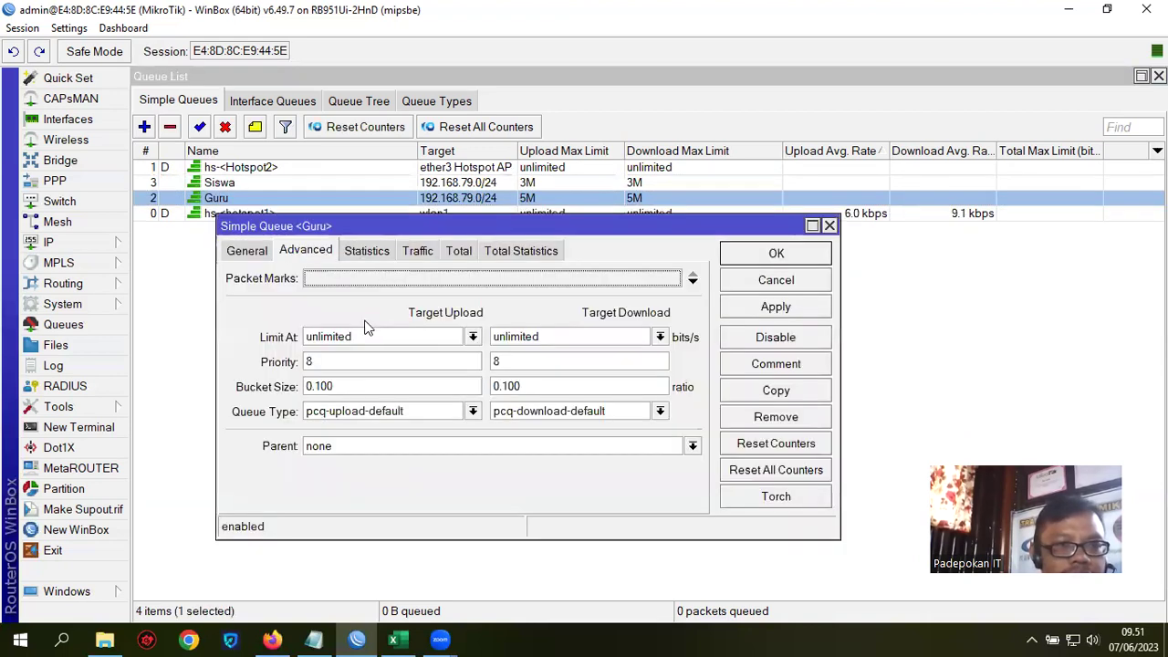
Step: Set the Guru queue's upload and download priority to 1 and save it
left_click(248, 252)
left_click(301, 251)
double_click(308, 362)
type("1")
double_click(497, 362)
type("1")
left_click(775, 253)
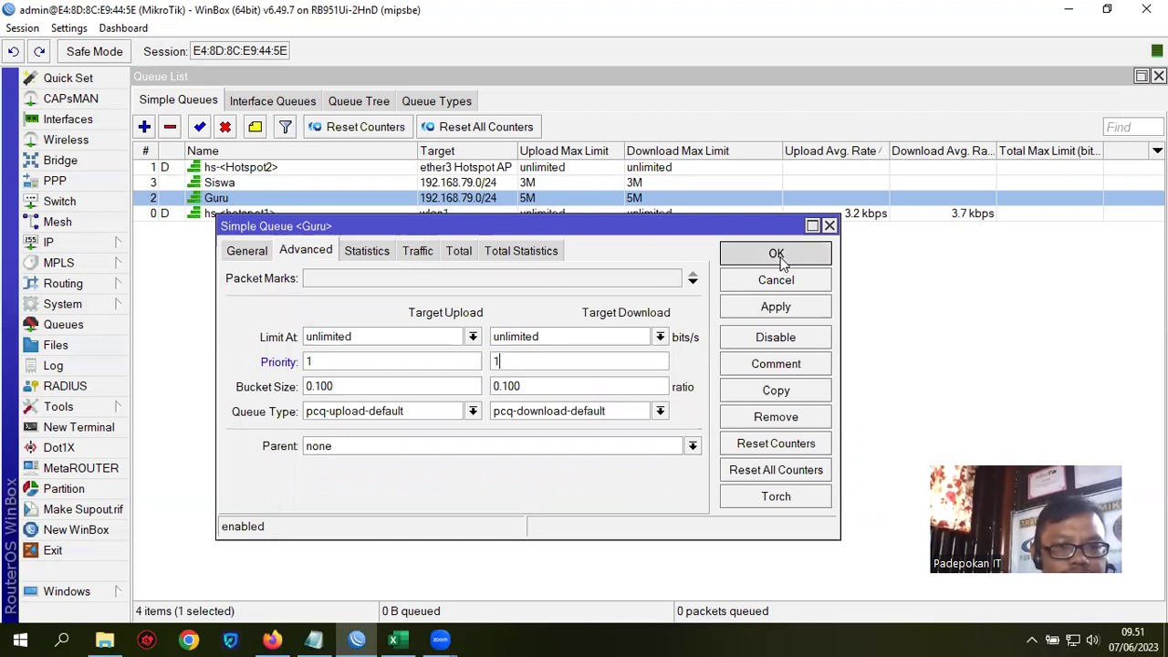
left_click(574, 372)
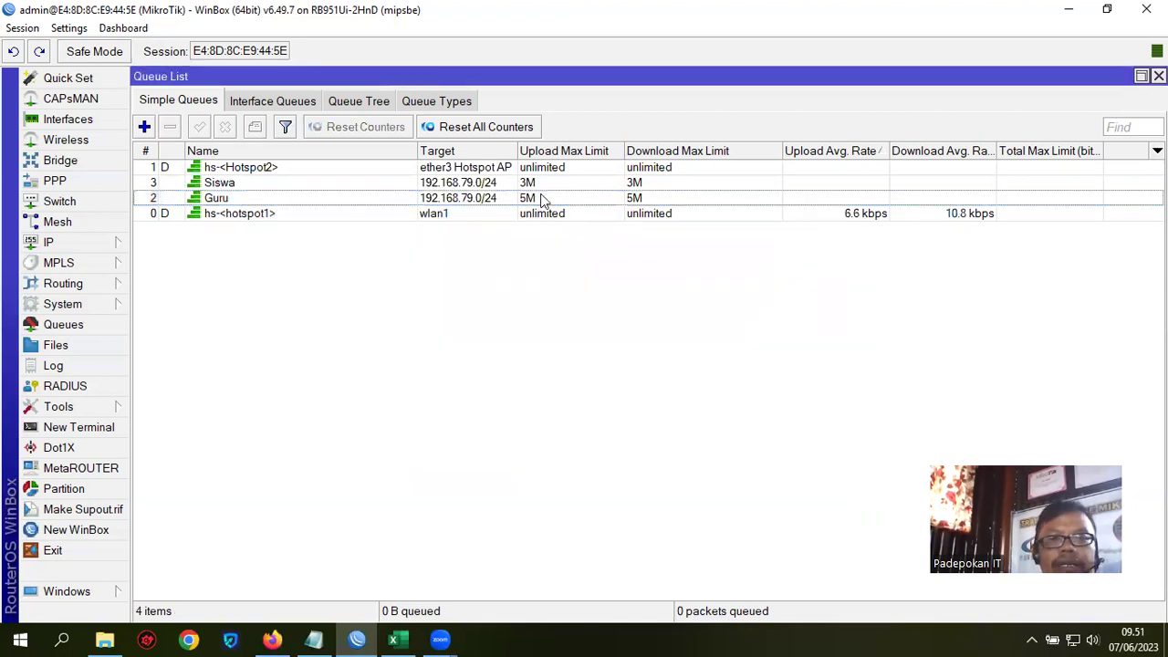
left_click(50, 244)
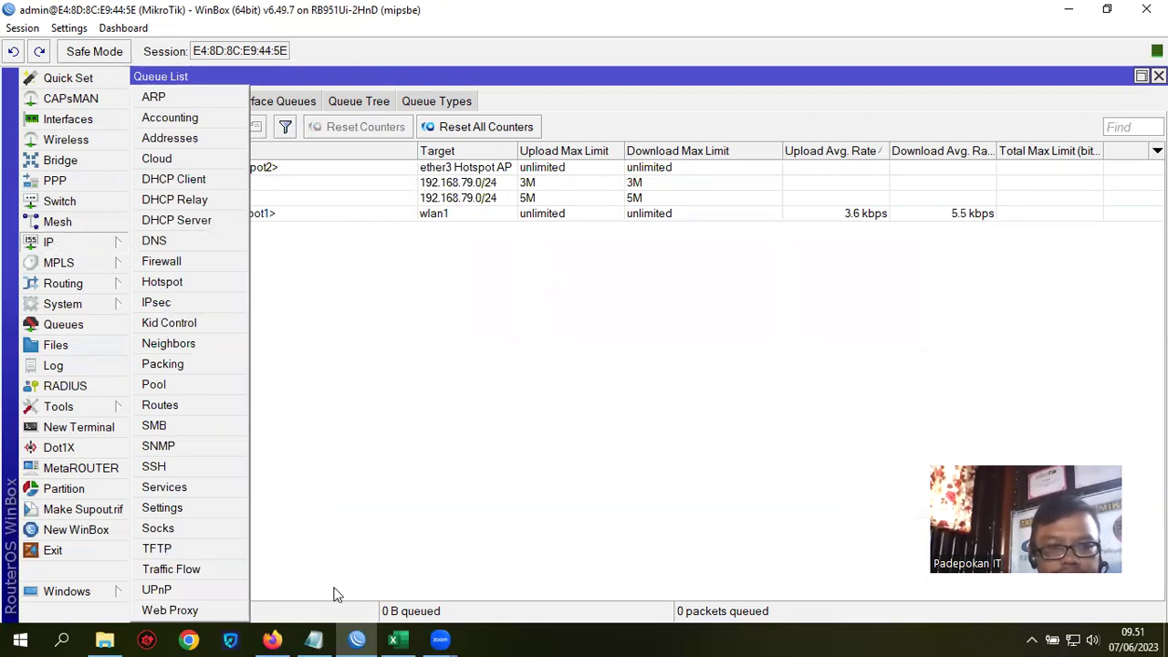
Step: Set the Guru hotspot user profile's parent queue to Guru and save it
left_click(208, 285)
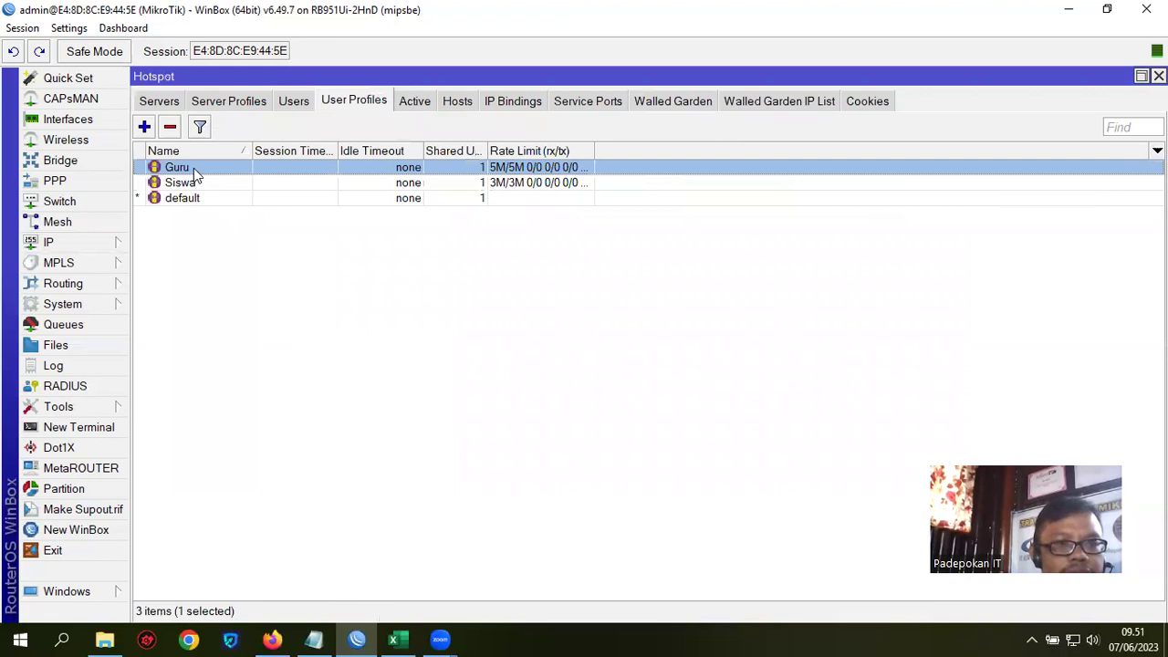
double_click(193, 168)
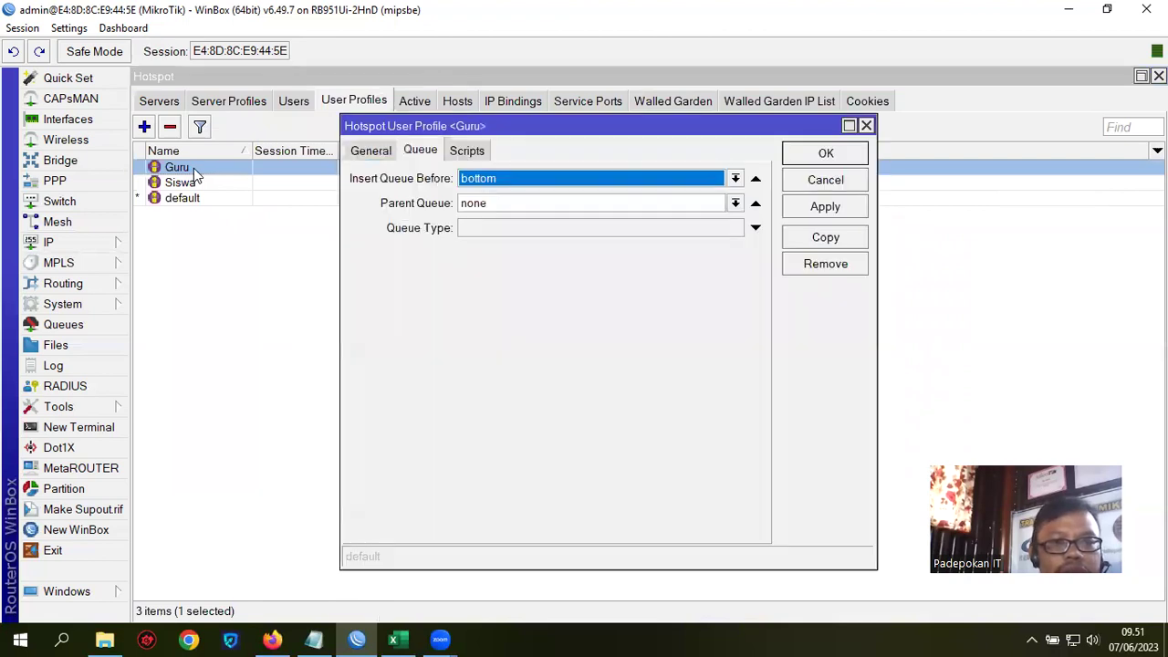
left_click(735, 203)
left_click(620, 221)
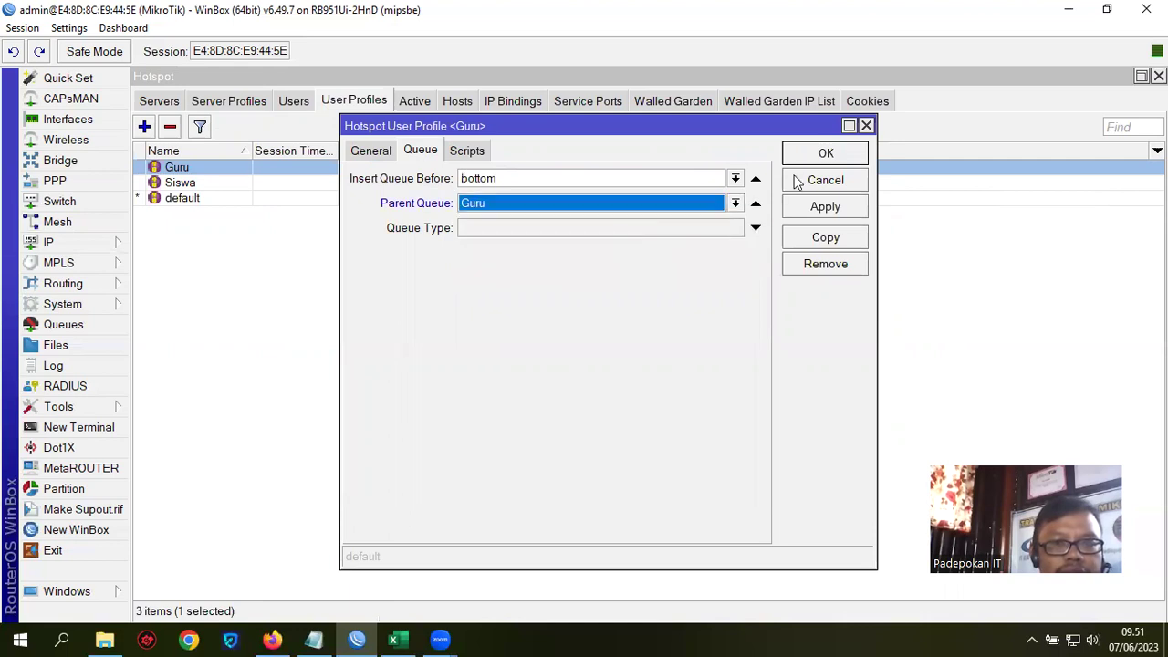
left_click(826, 155)
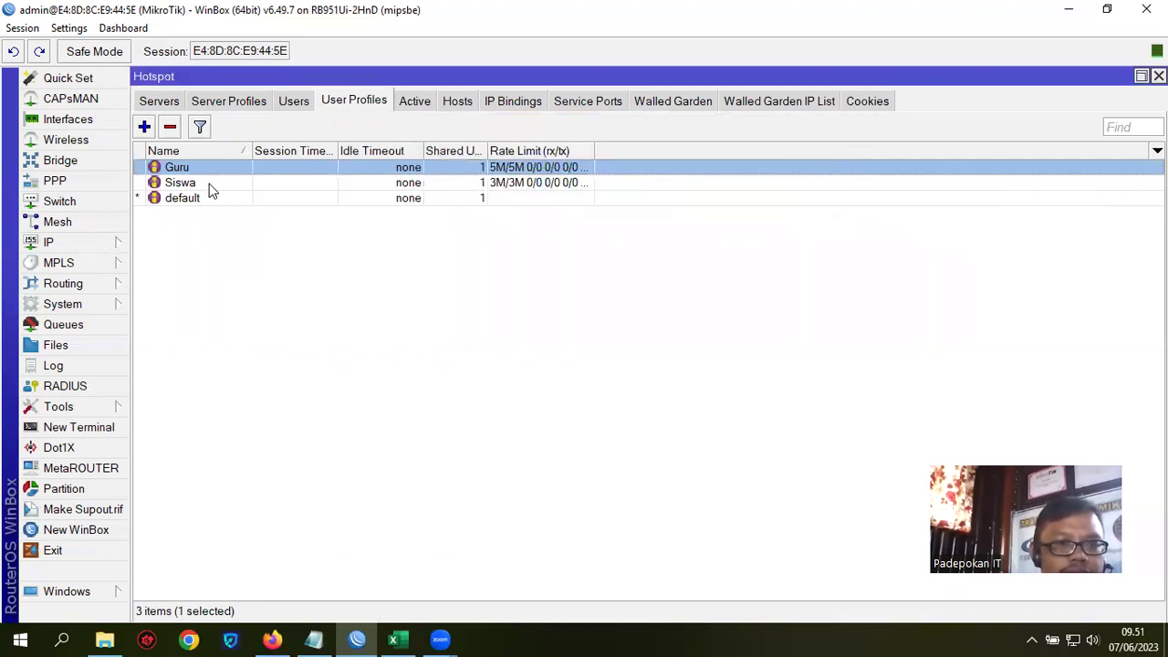
Step: Set the Siswa profile to insert its queue at bottom with parent queue Siswa, and save
double_click(209, 184)
left_click(541, 178)
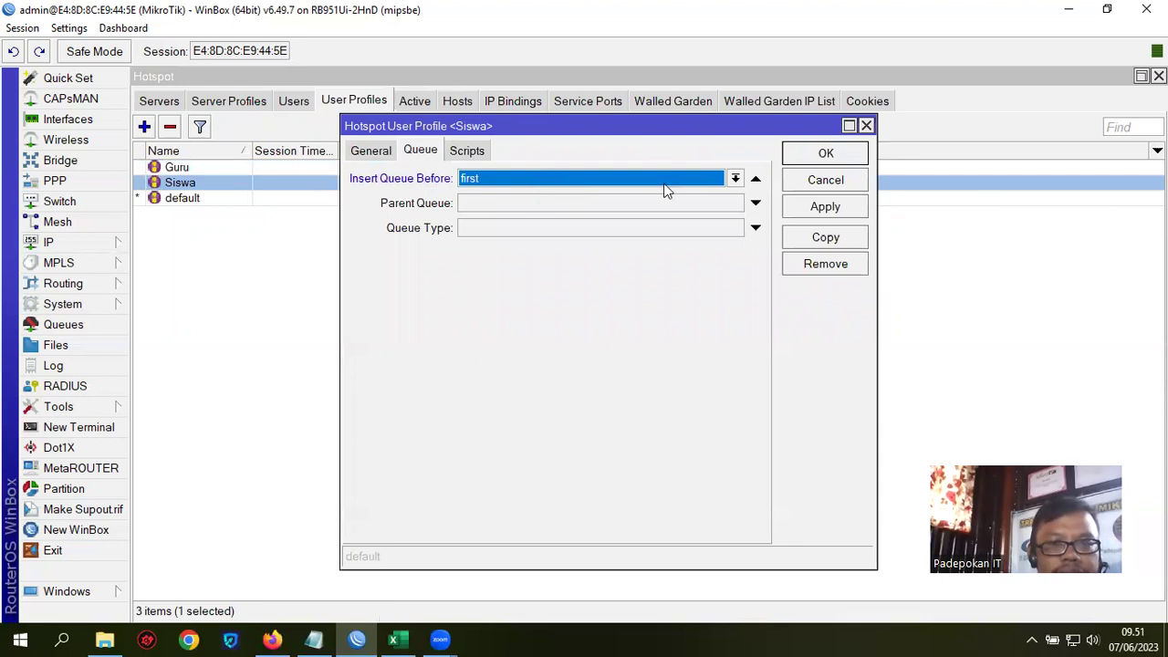
left_click(736, 178)
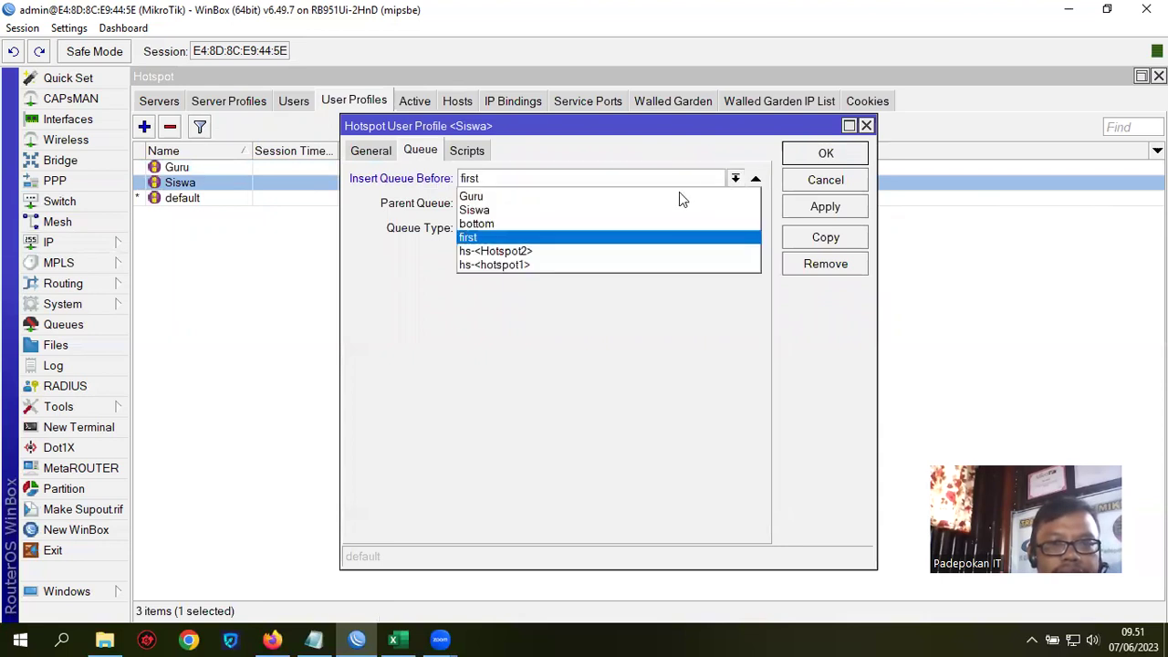
left_click(591, 225)
left_click(604, 204)
left_click(735, 203)
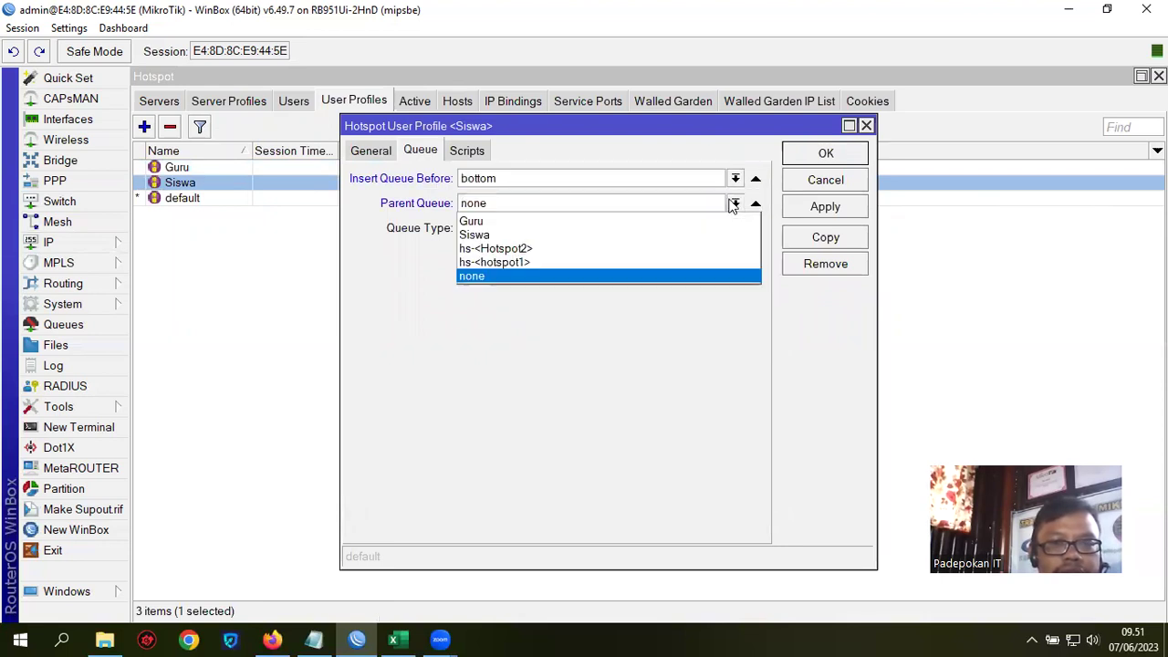
left_click(559, 234)
left_click(819, 208)
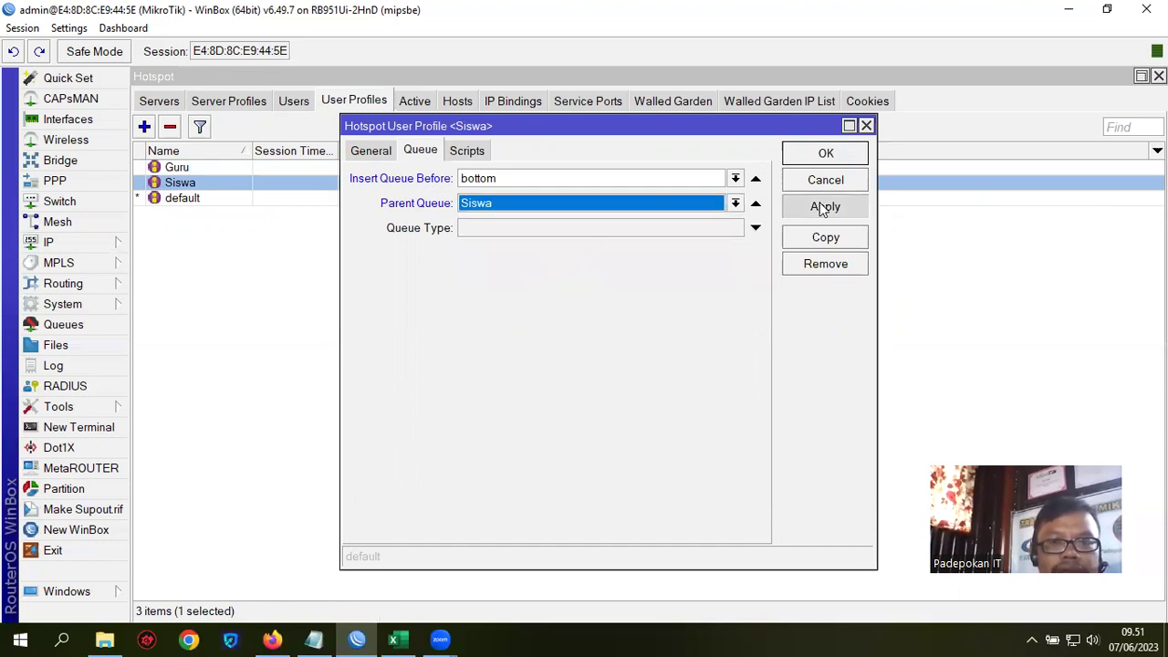
left_click(833, 155)
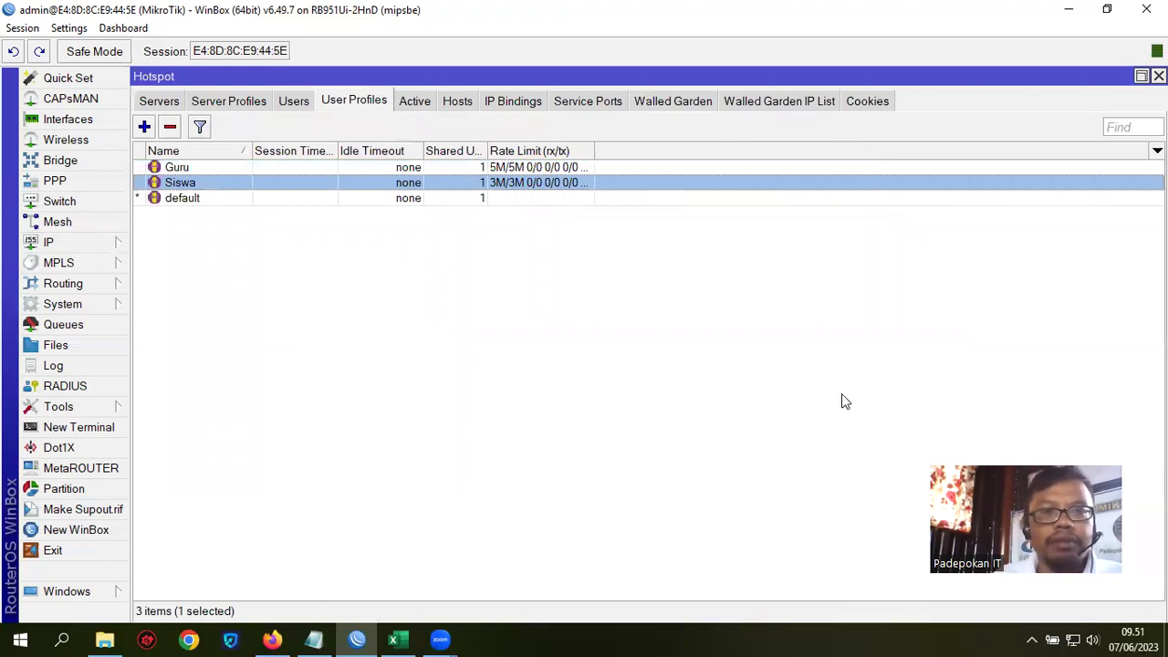
Step: Highlight the Bandwidth Share Per Group topic in the Notepad notes, then return to WinBox's Simple Queues
left_click(311, 638)
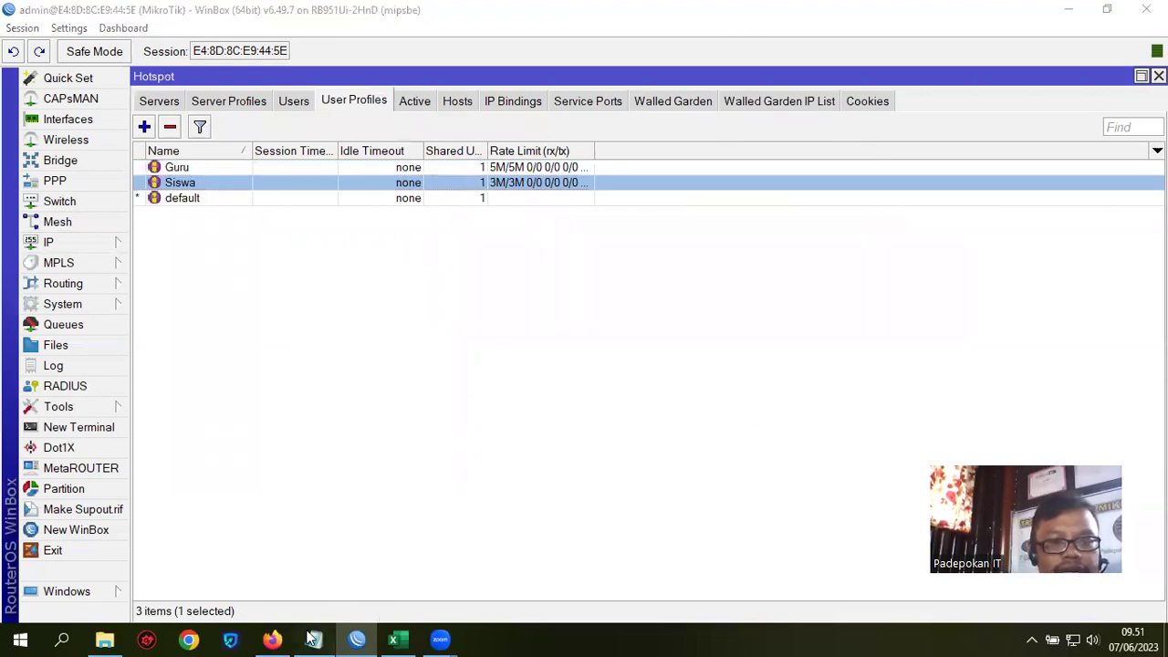
left_click_drag(358, 269, 718, 268)
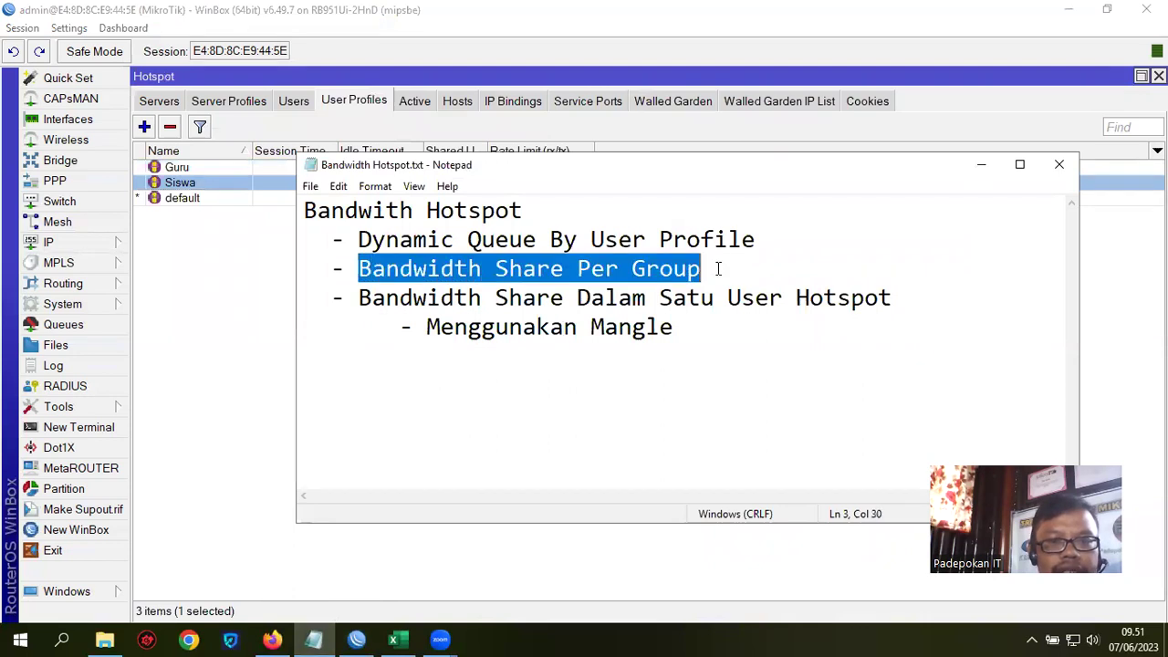
left_click(981, 166)
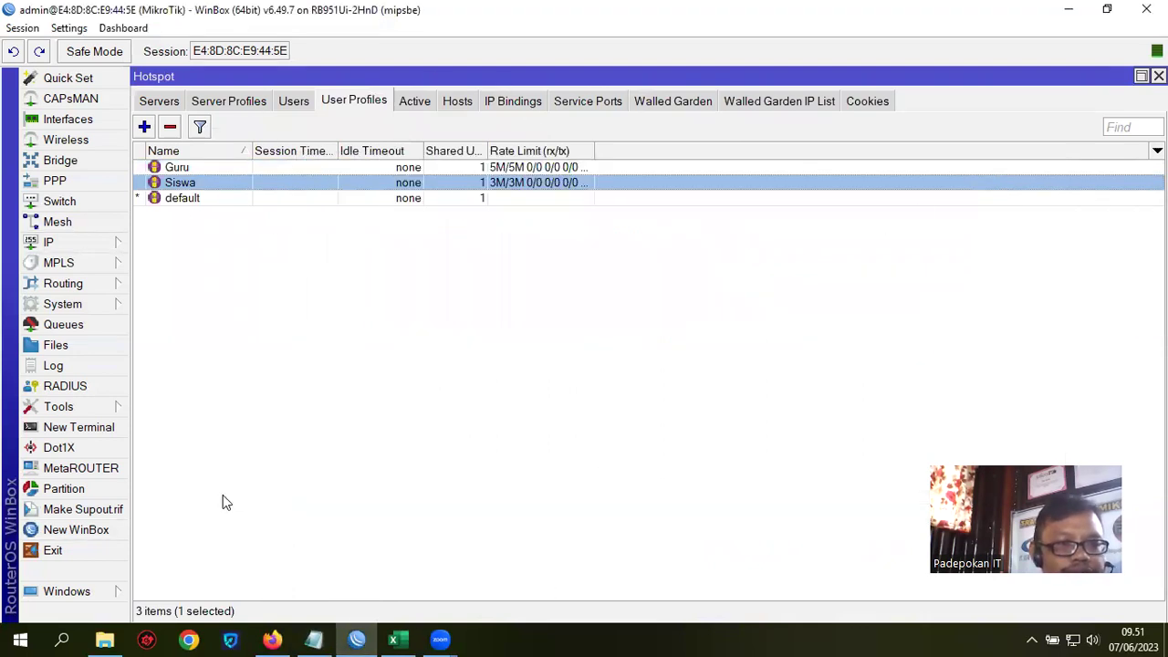
left_click(52, 328)
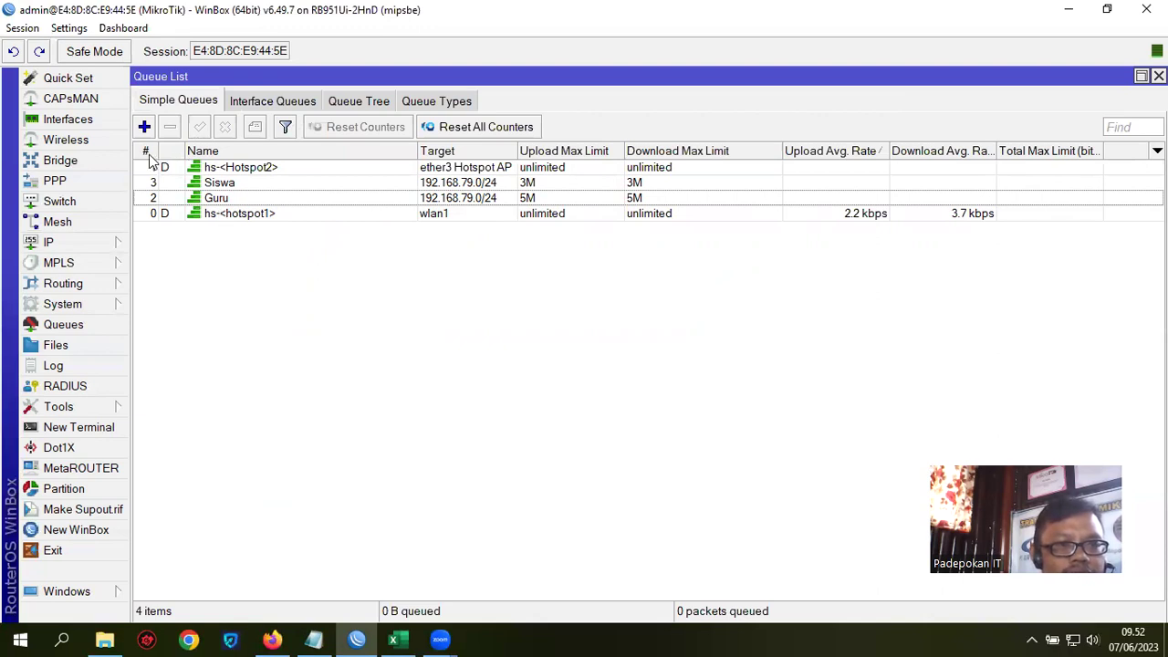
Step: Sort the simple queue list by name and select the Guru and Siswa queues to inspect them
left_click(230, 186)
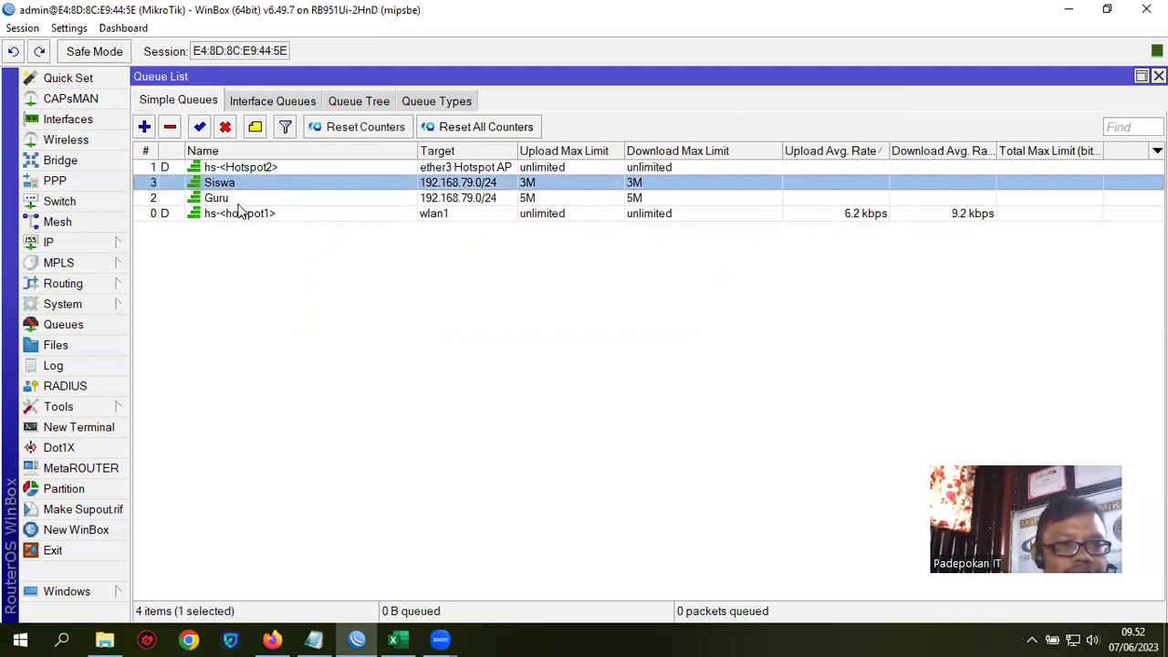
left_click(222, 199, "shift")
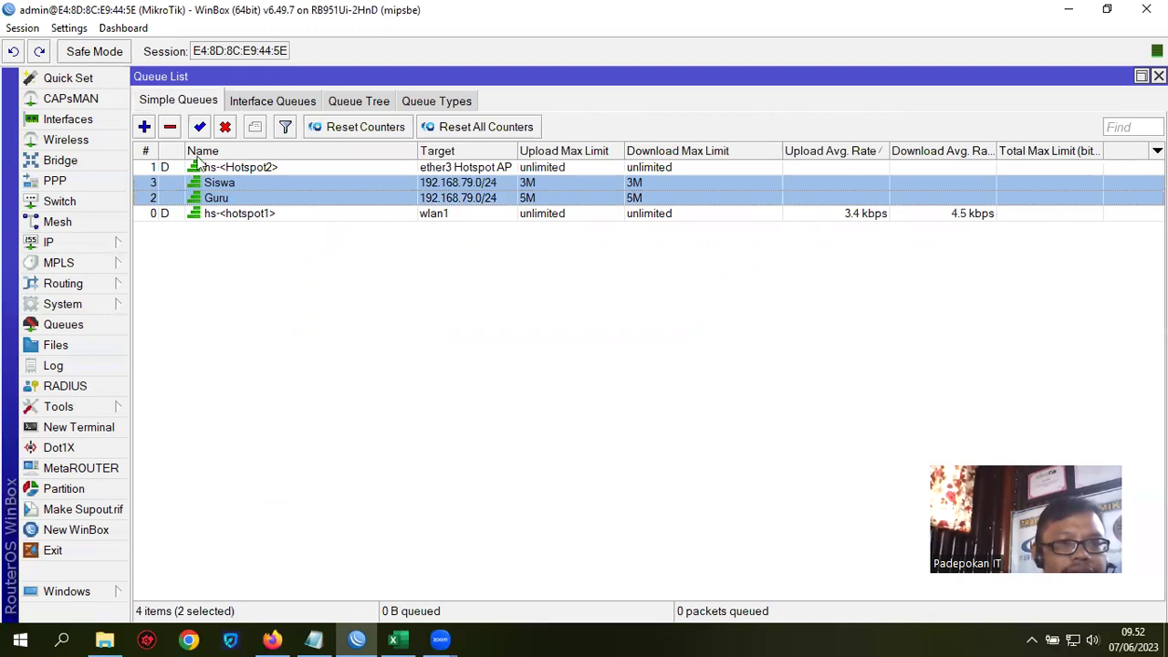
left_click(150, 153)
left_click(208, 152)
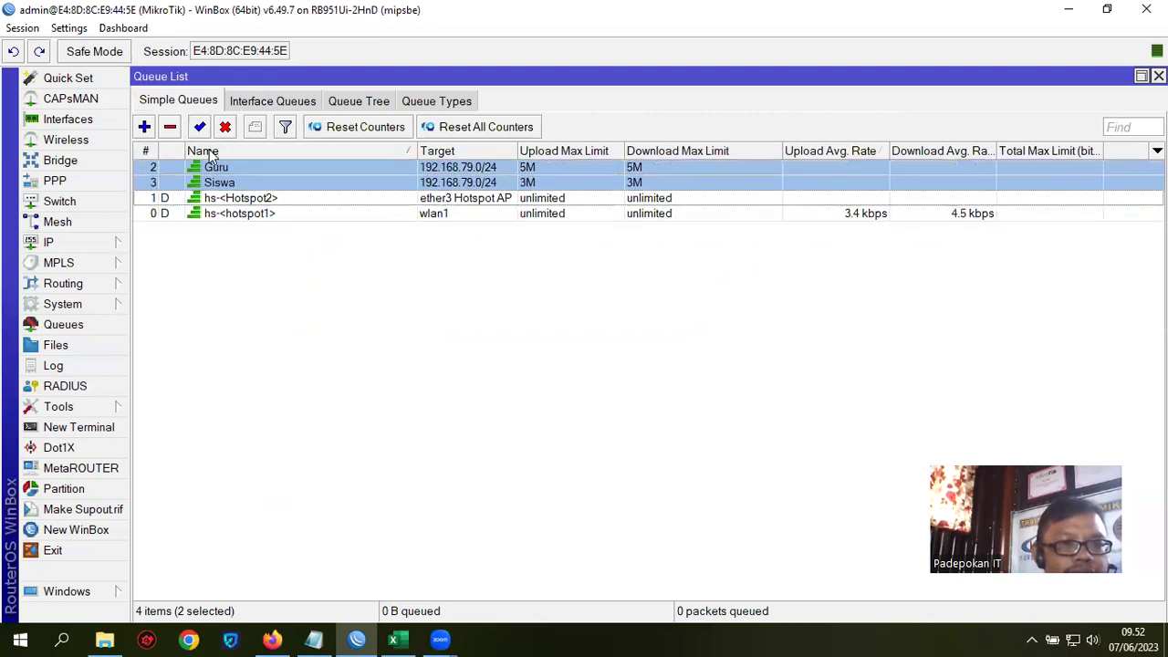
left_click(356, 310)
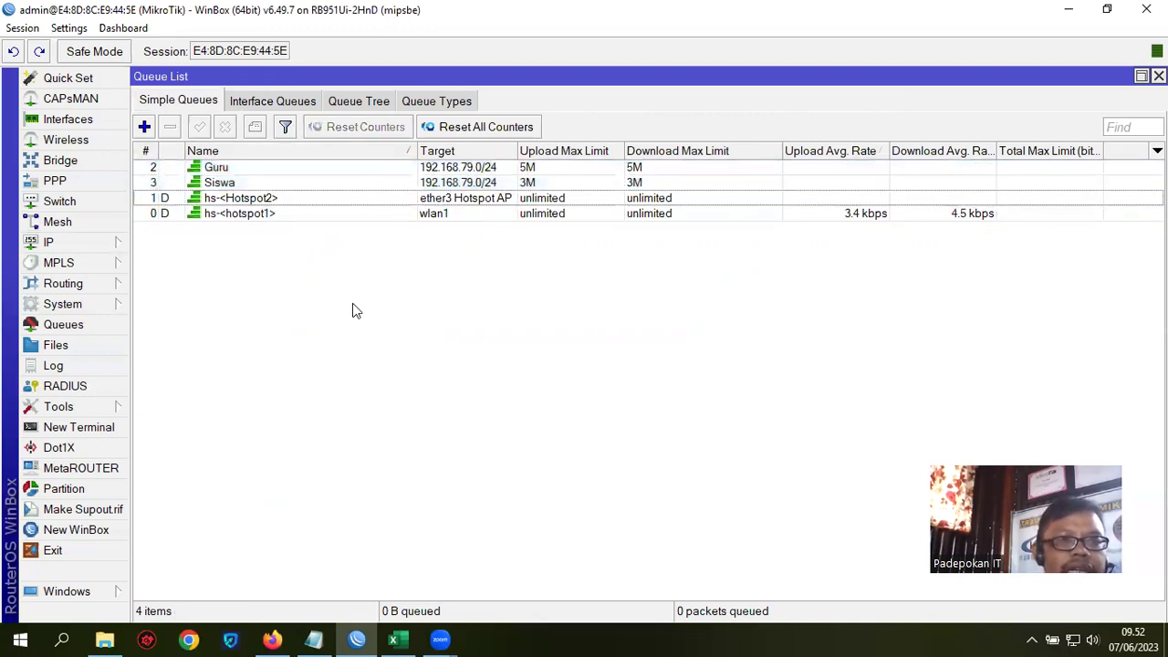
left_click(263, 168)
left_click(240, 184)
left_click(236, 167)
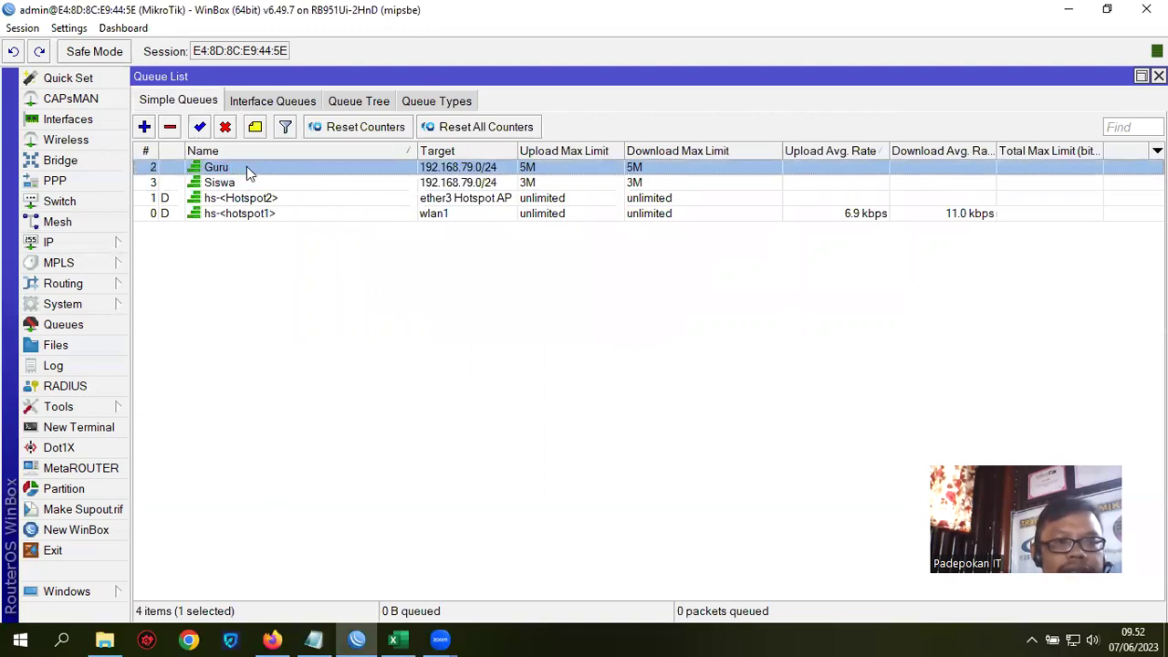
left_click(313, 185)
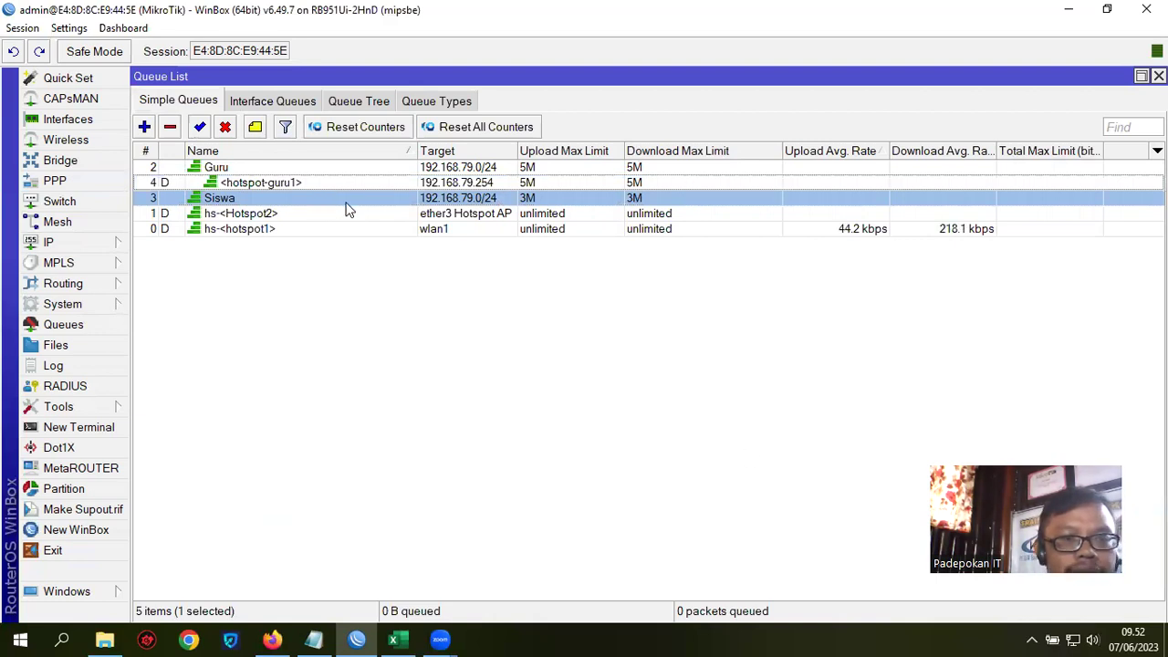
Step: Inspect the dynamic user queue under Guru, then return to the Hotspot window
left_click(248, 183)
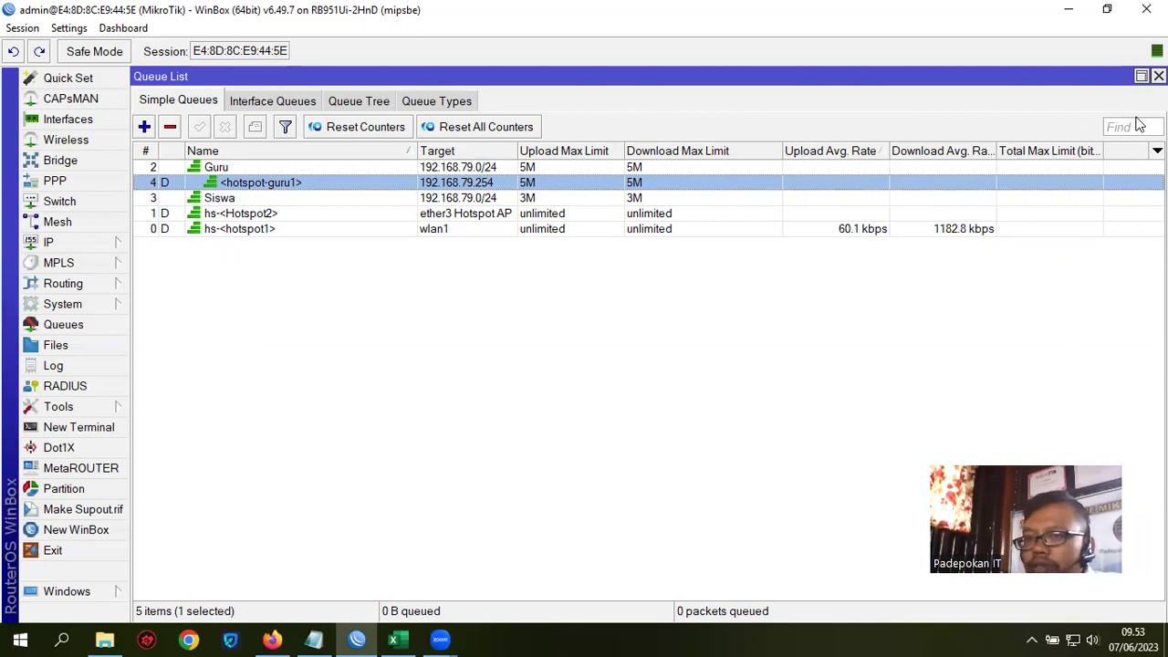
left_click(84, 241)
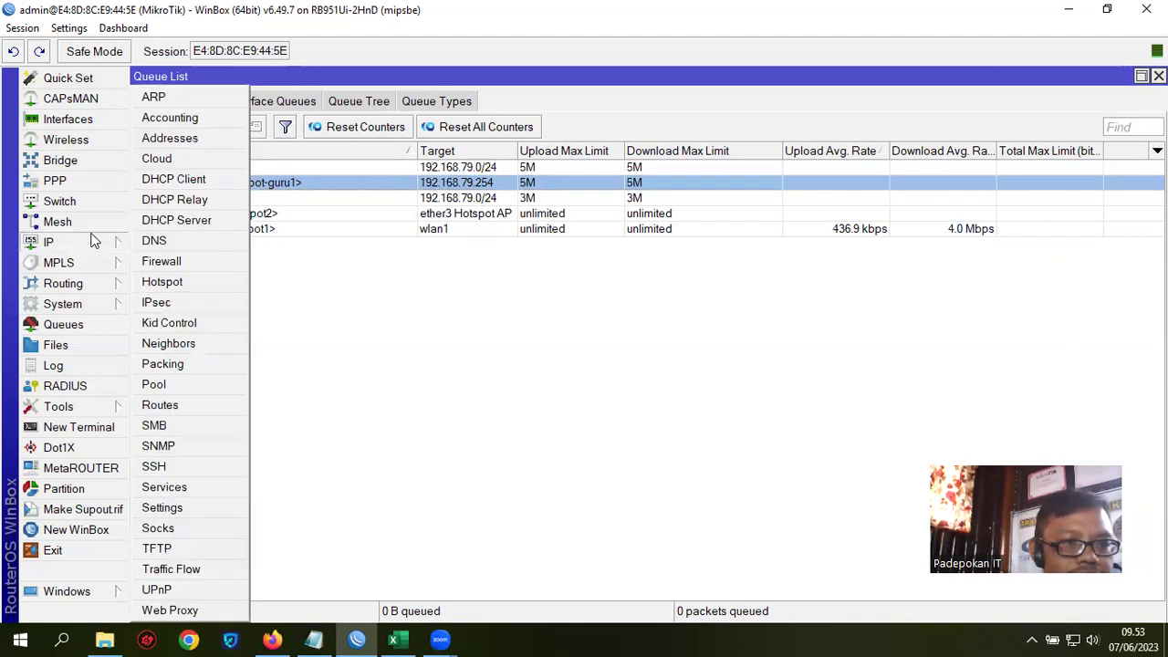
left_click(174, 280)
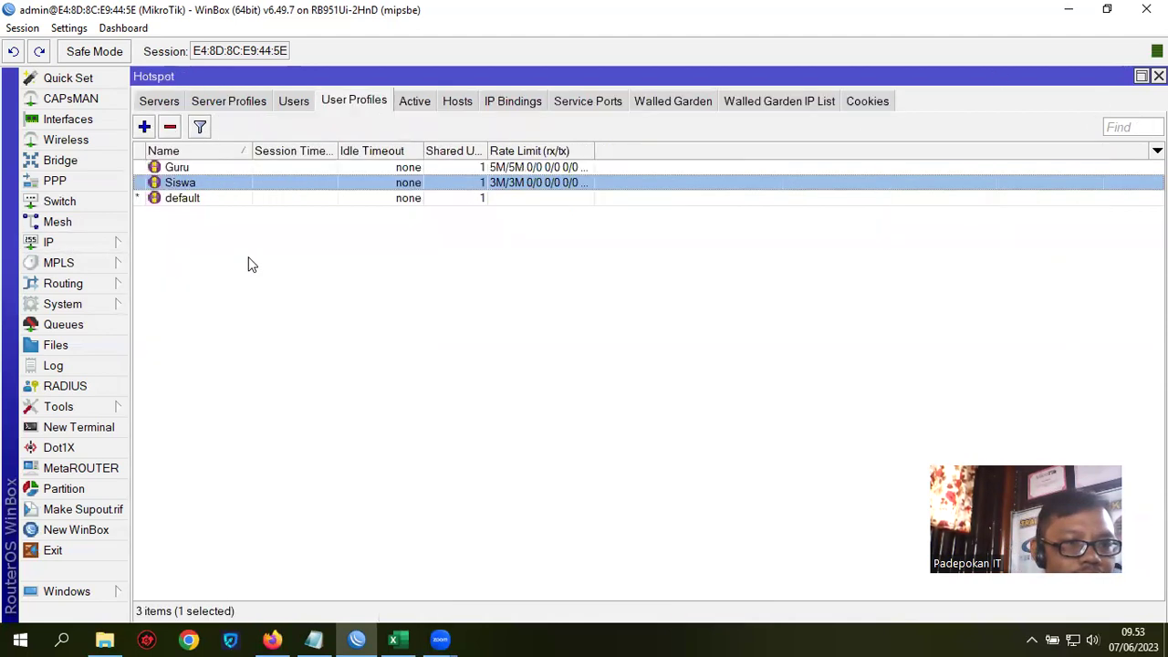
Step: Check the logged-in hotspot user, then list the Hotspot2 and hotspot1 servers
left_click(417, 103)
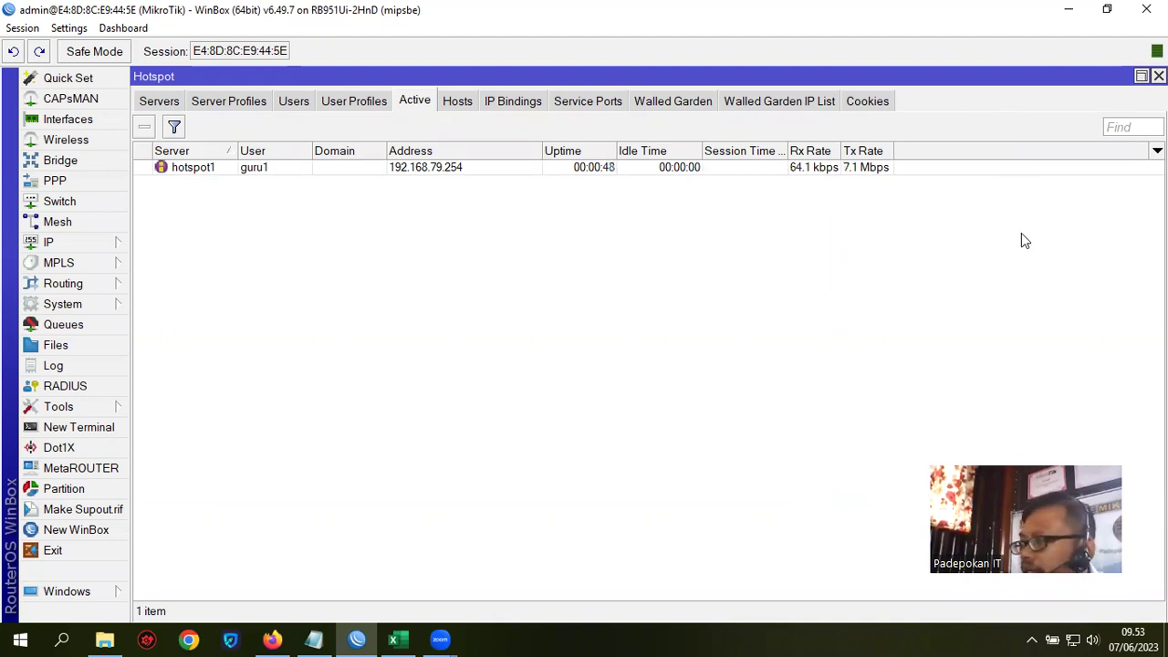
left_click(370, 102)
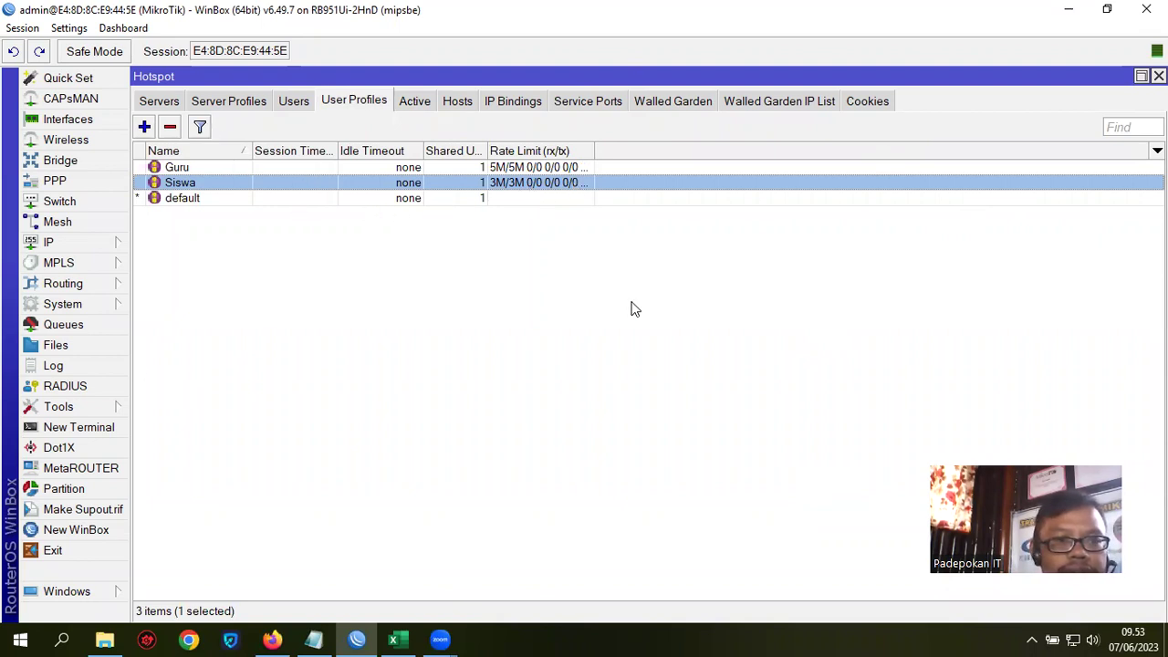
left_click(639, 255)
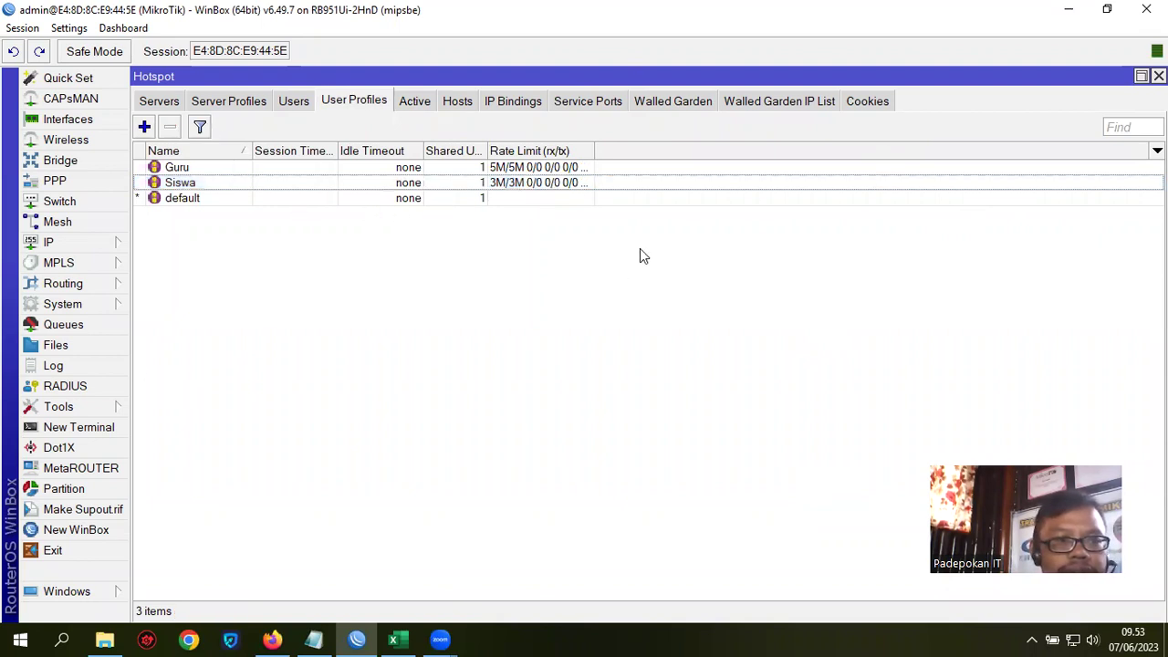
left_click(172, 101)
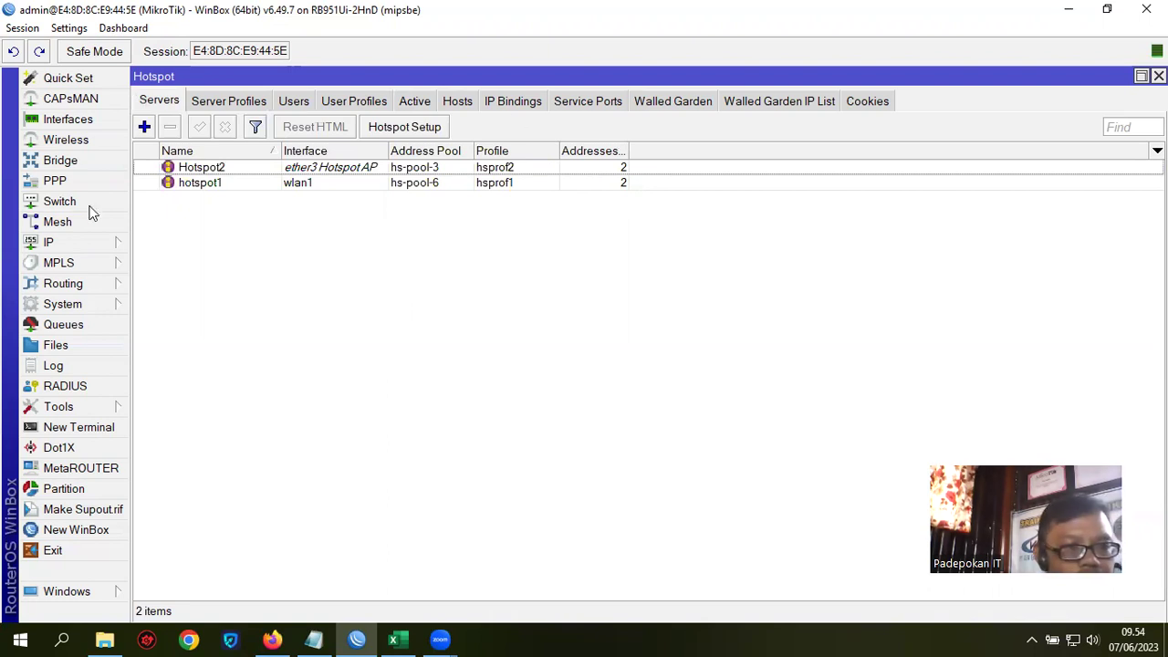
Step: Inspect Siswa's new dynamic queue, then view siswa1 and guru1 active on hotspot1
left_click(64, 324)
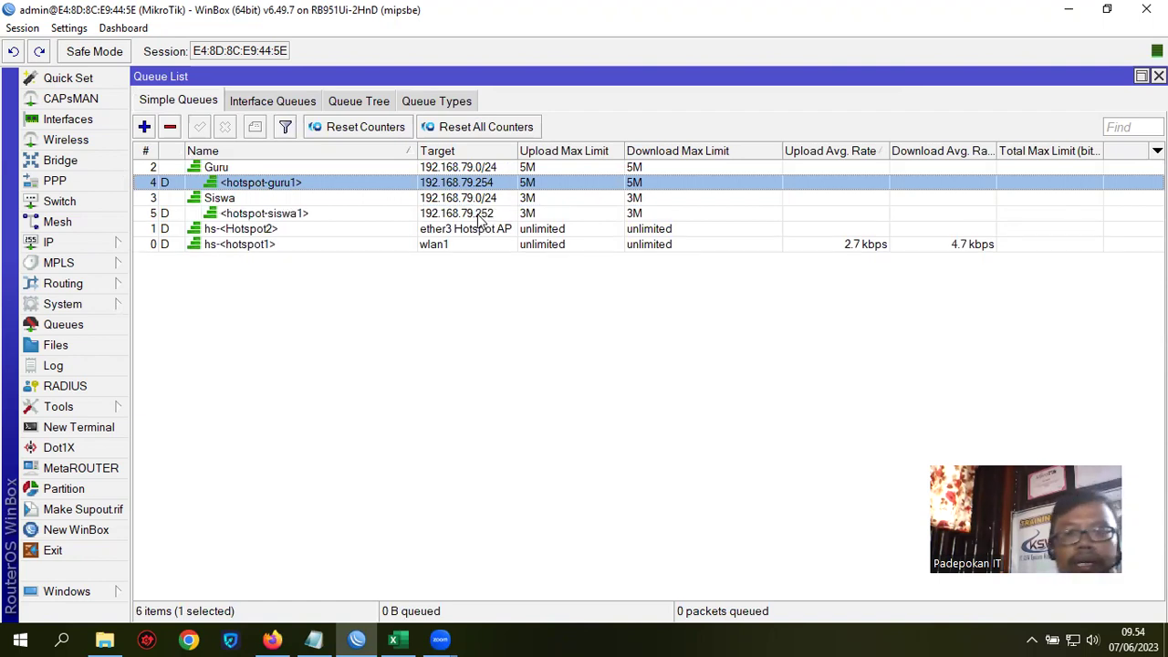
left_click(274, 216)
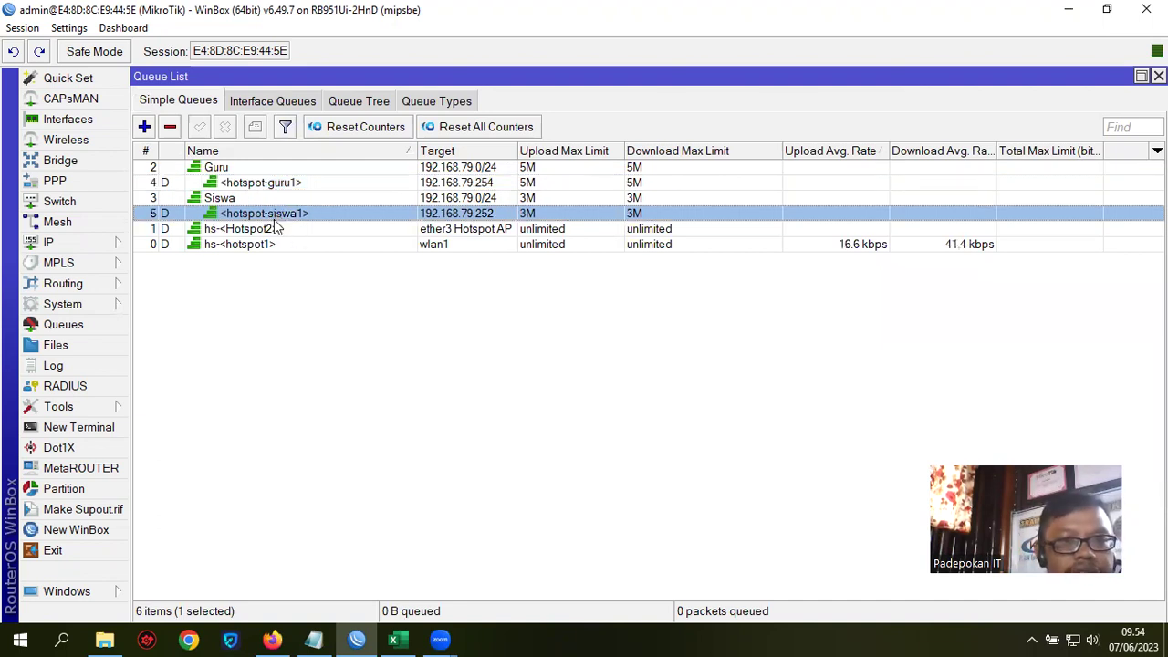
left_click(50, 244)
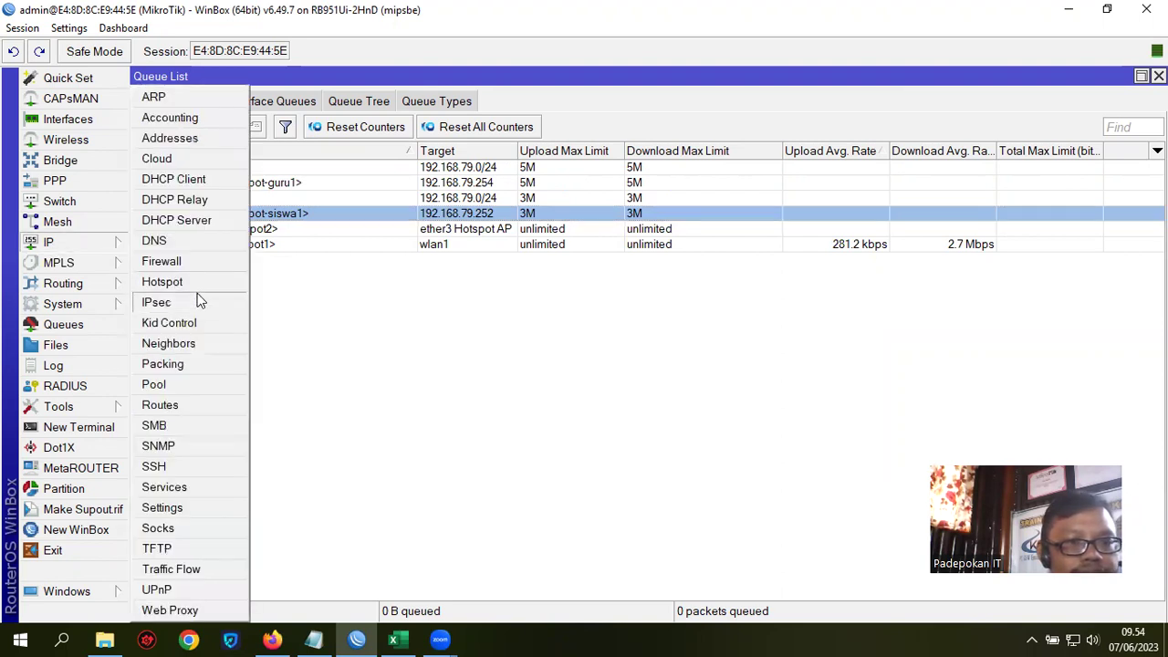
left_click(228, 274)
left_click(413, 100)
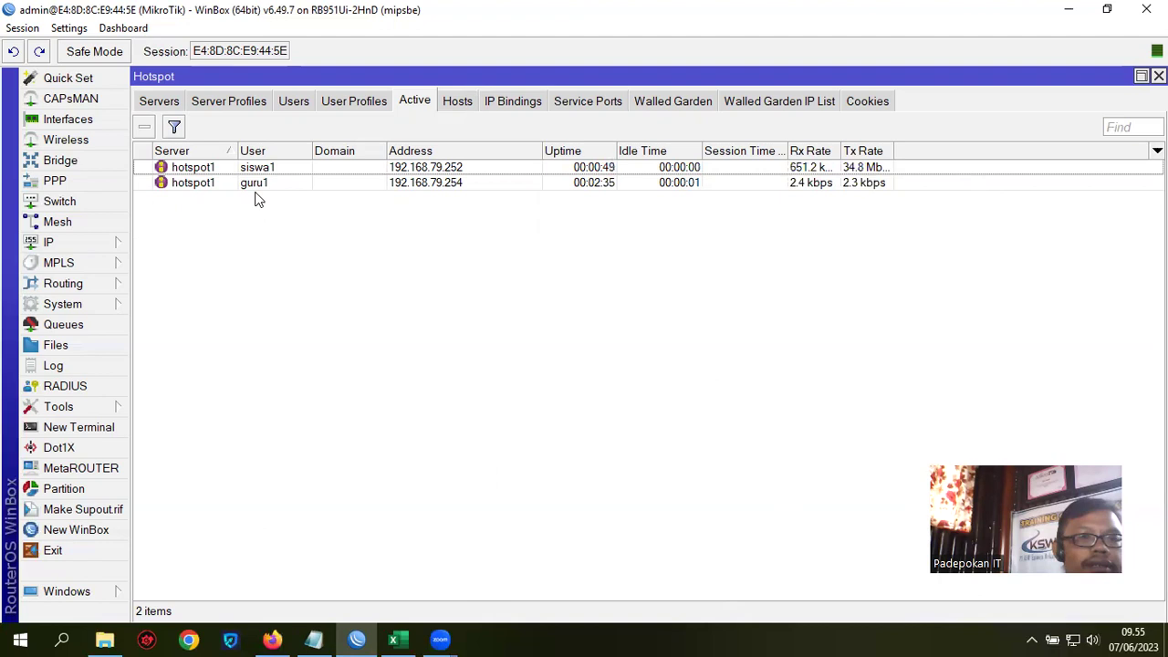
Step: Review the hotspot servers and simple queues, then bring up the hotspot Active sessions
left_click(152, 103)
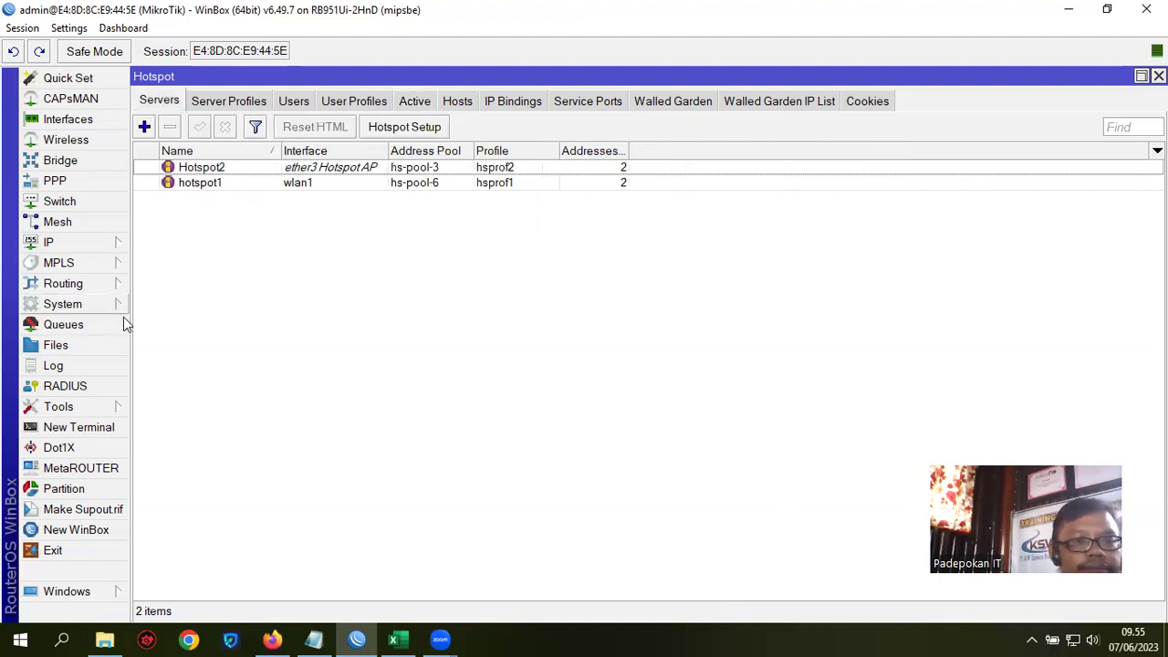
left_click(80, 323)
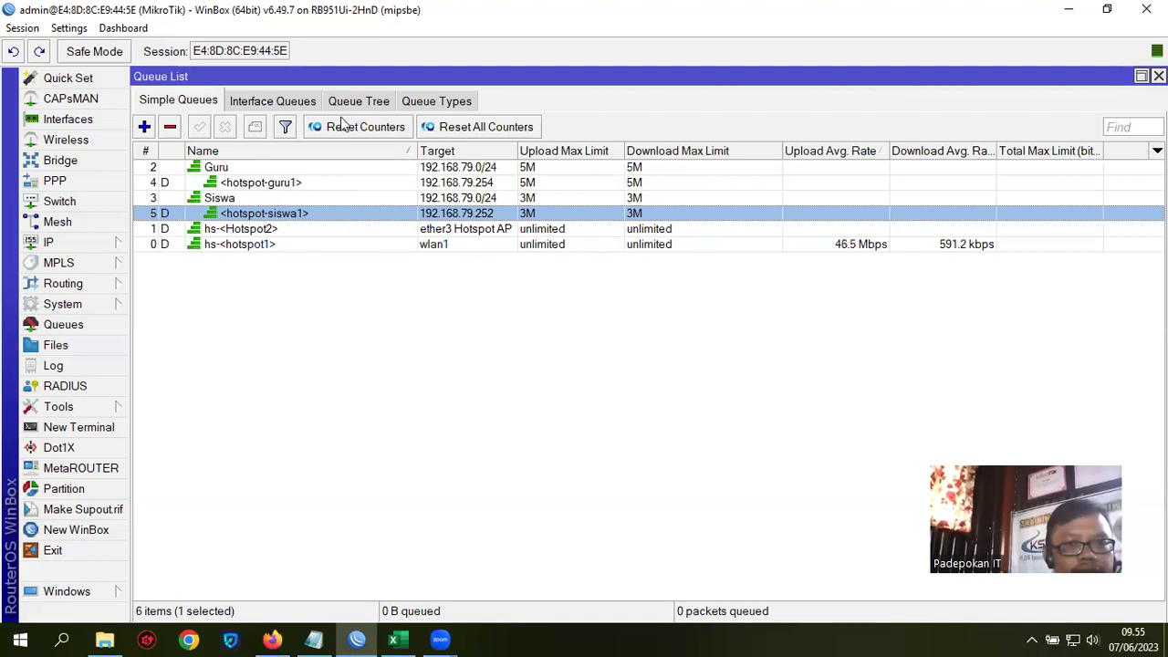
left_click(87, 243)
left_click(192, 288)
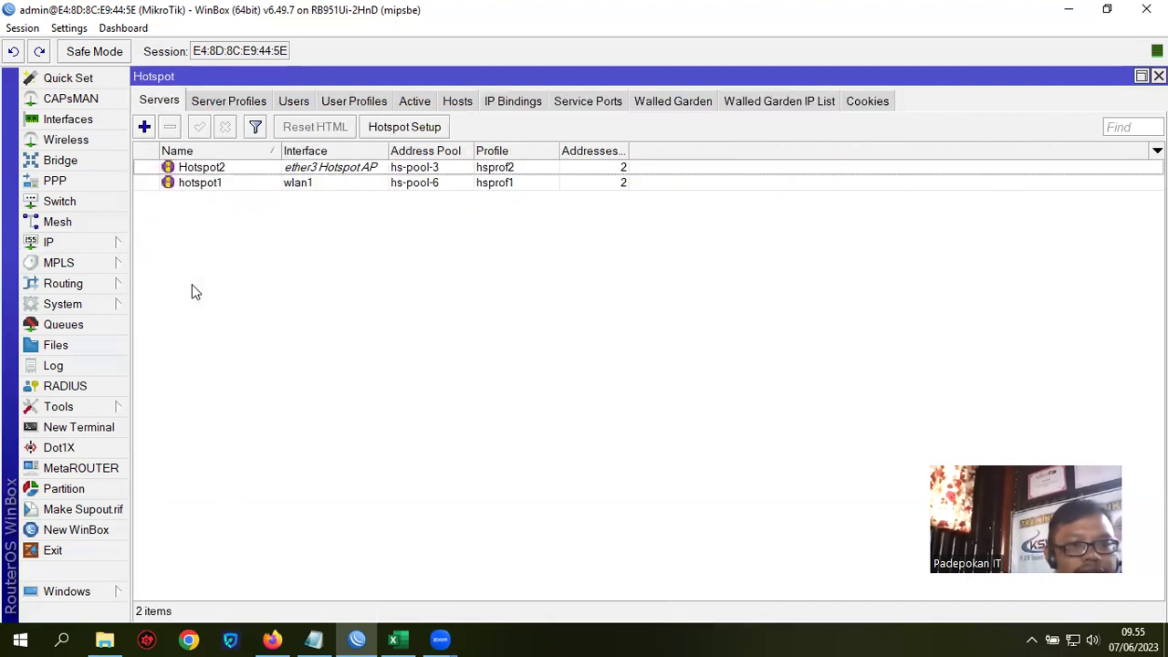
left_click(415, 102)
Step: Disconnect siswa1's session and confirm its dynamic queue is gone from Simple Queues
left_click(263, 170)
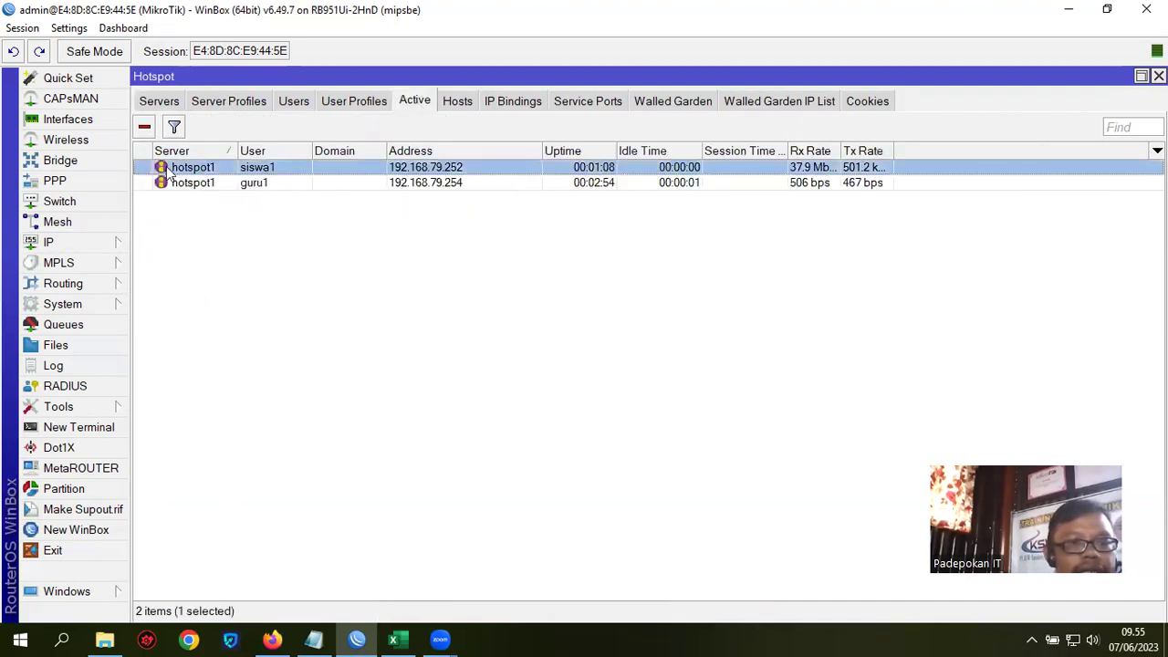
left_click(143, 130)
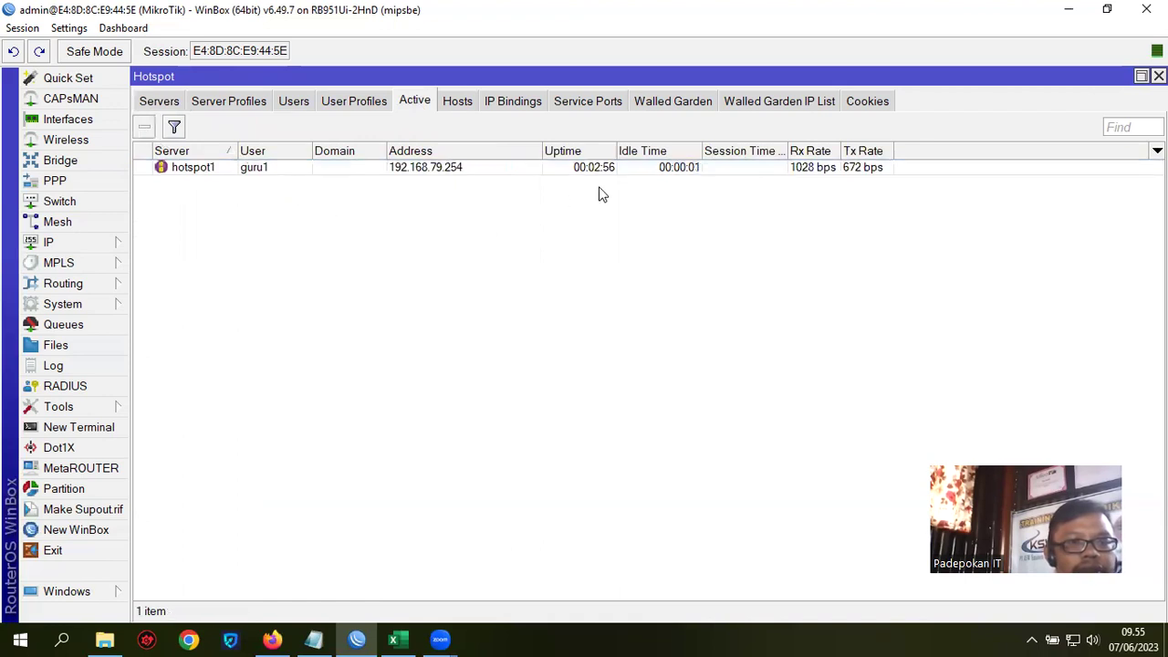
left_click(68, 326)
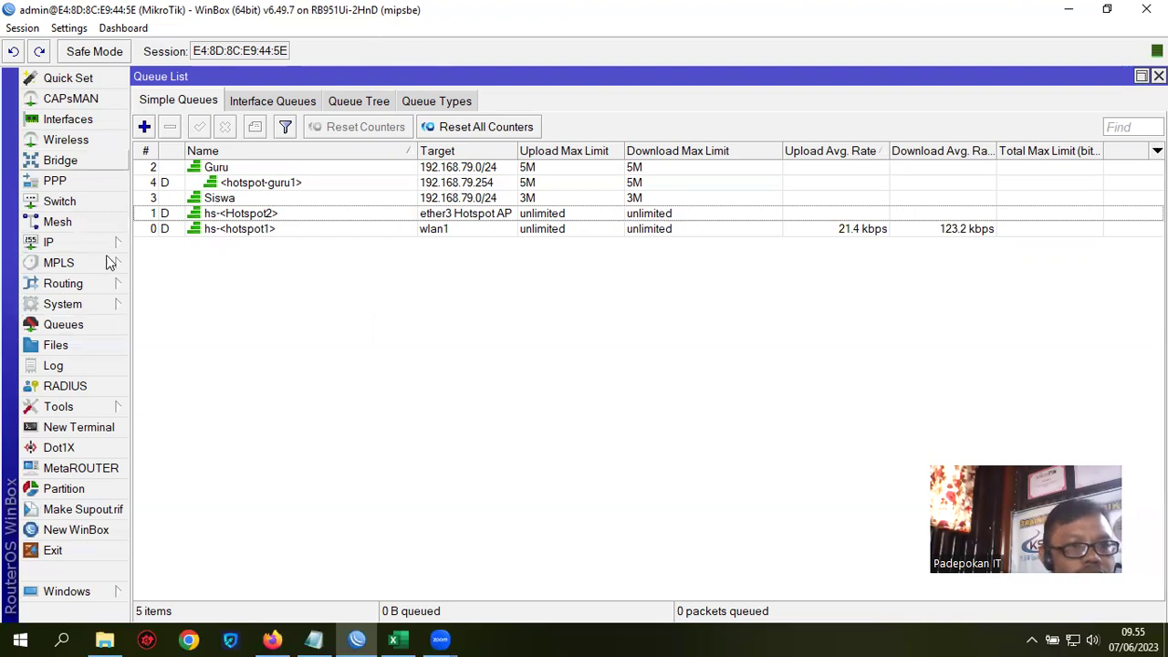
Step: Check guru2 in the hotspot Users list and its active session beside guru1
left_click(53, 241)
left_click(171, 283)
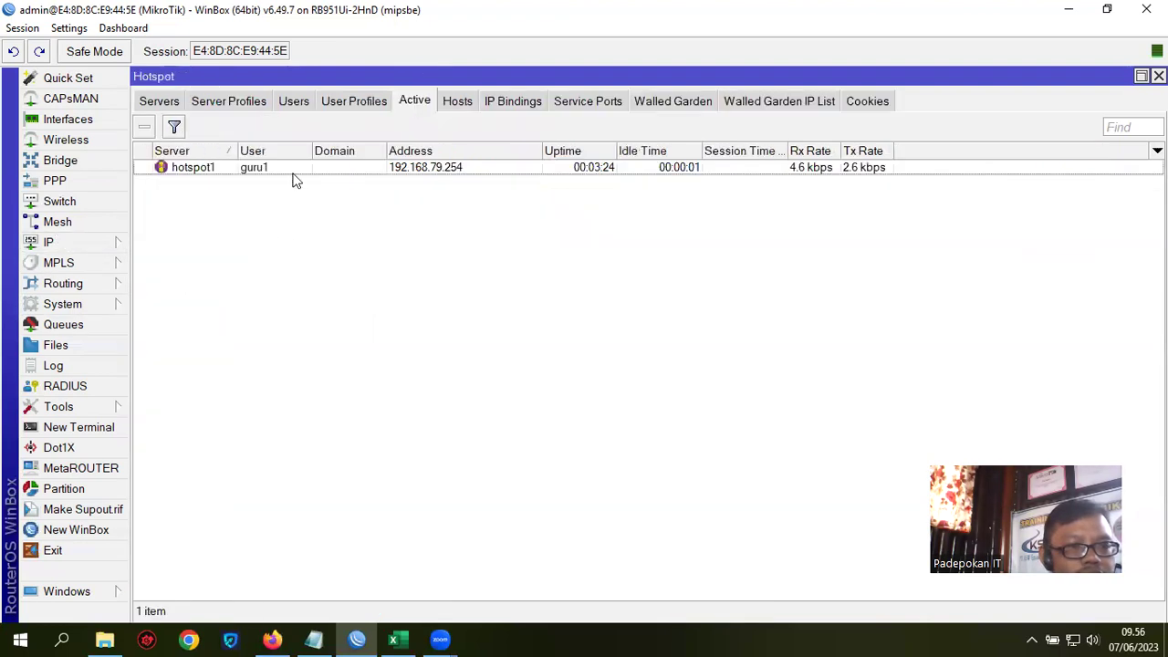
left_click(292, 102)
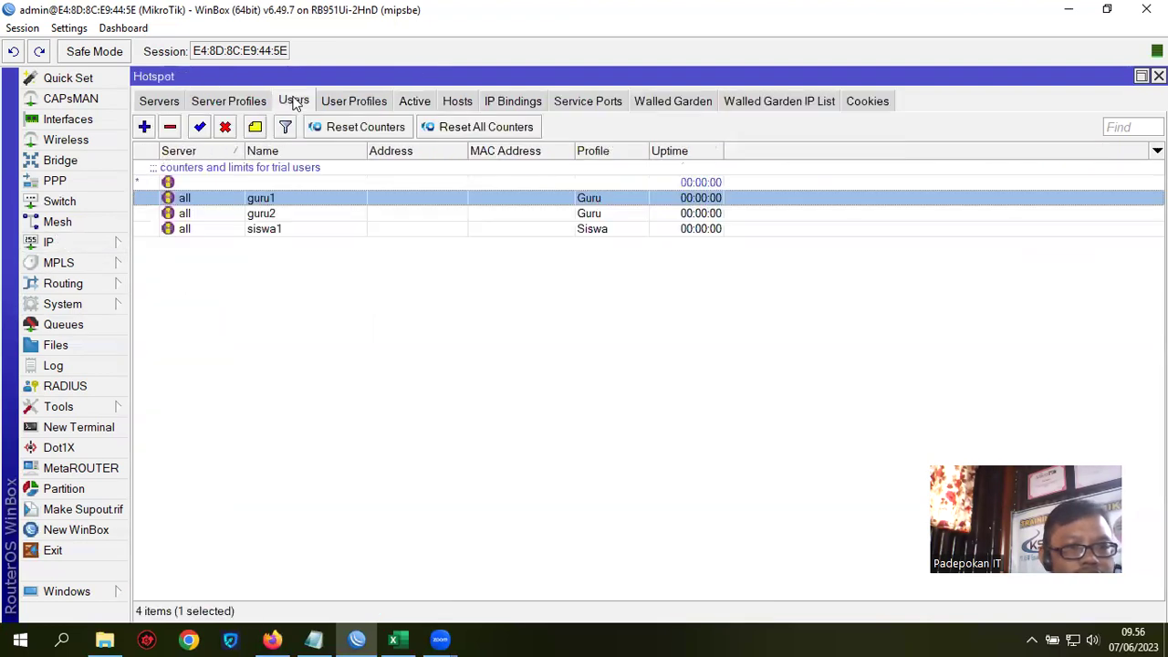
left_click(272, 213)
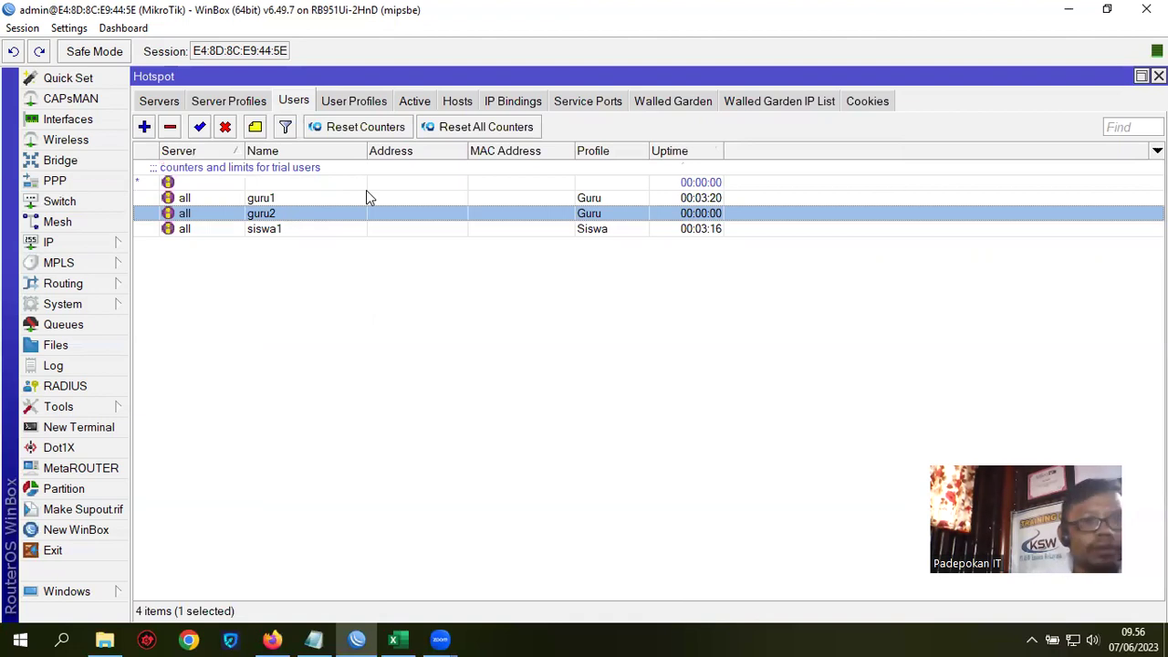
left_click(410, 95)
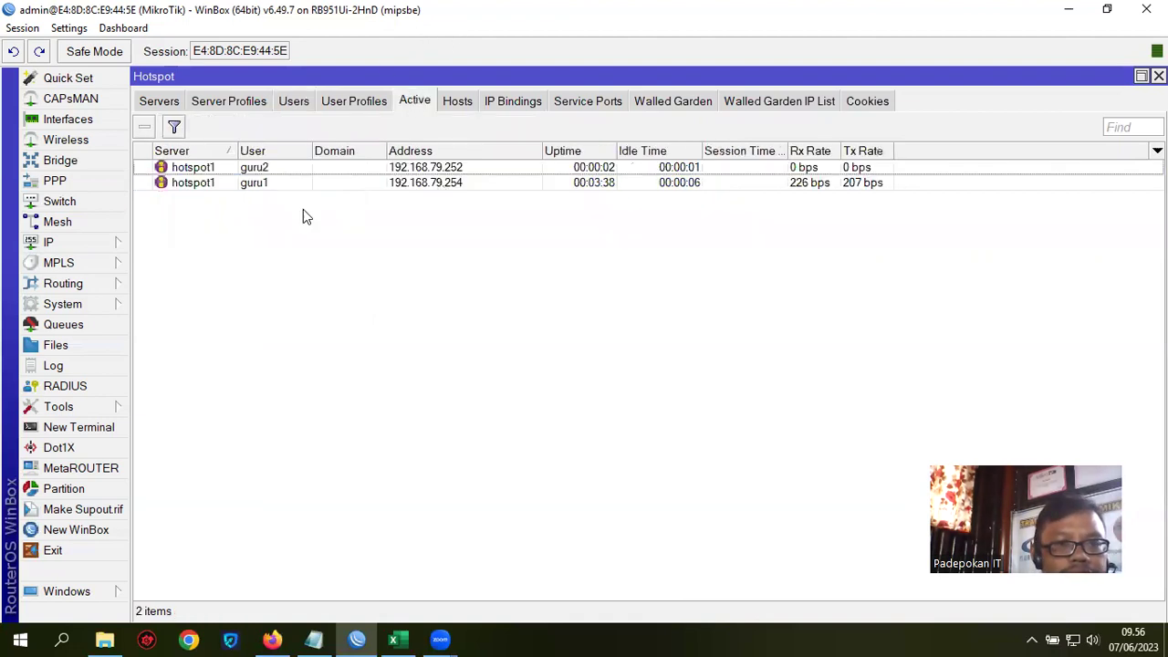
left_click(267, 169)
left_click(264, 182)
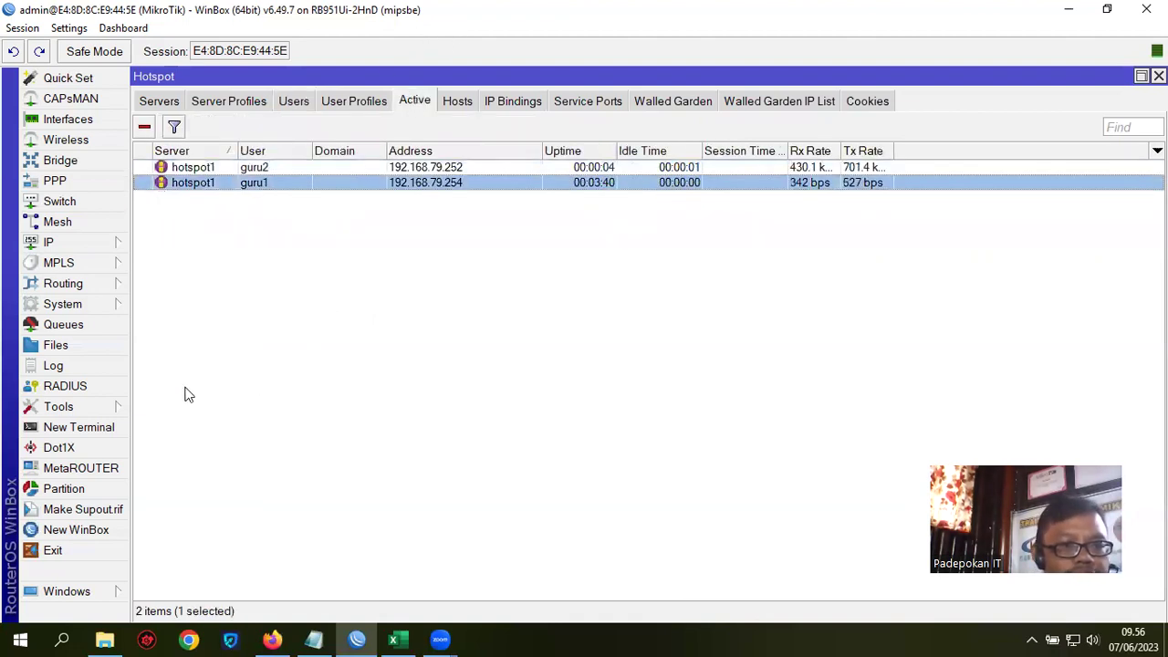
Step: Compare the hotspot-guru1 and hotspot-guru2 5M dynamic queues nested under Guru
left_click(60, 327)
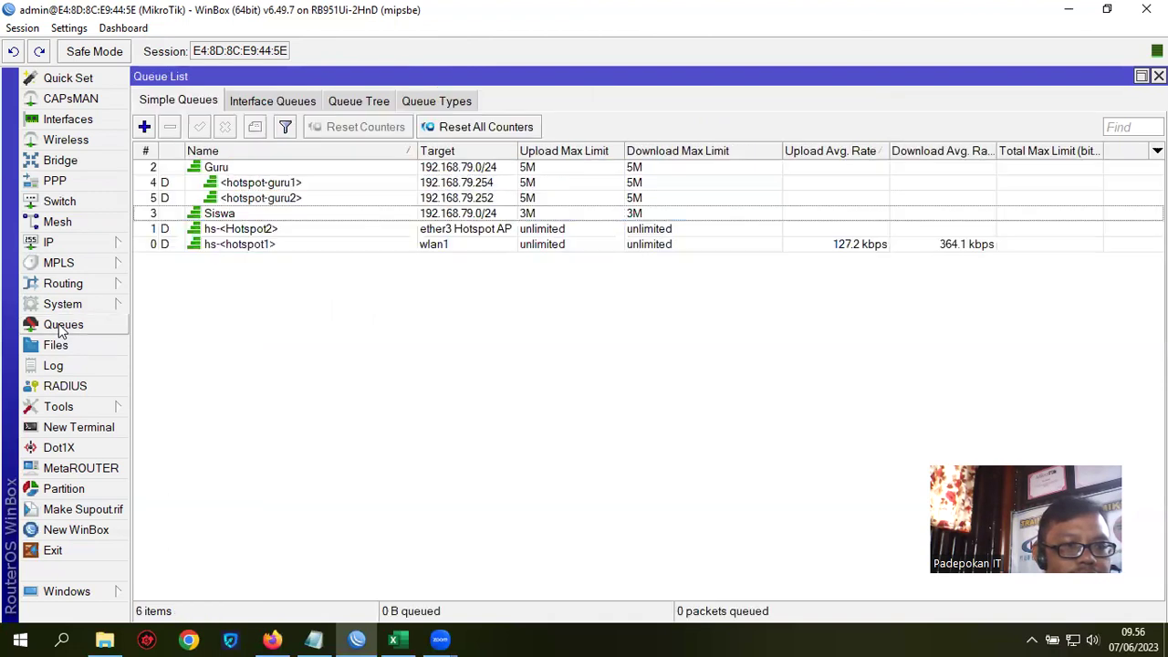
left_click(302, 200)
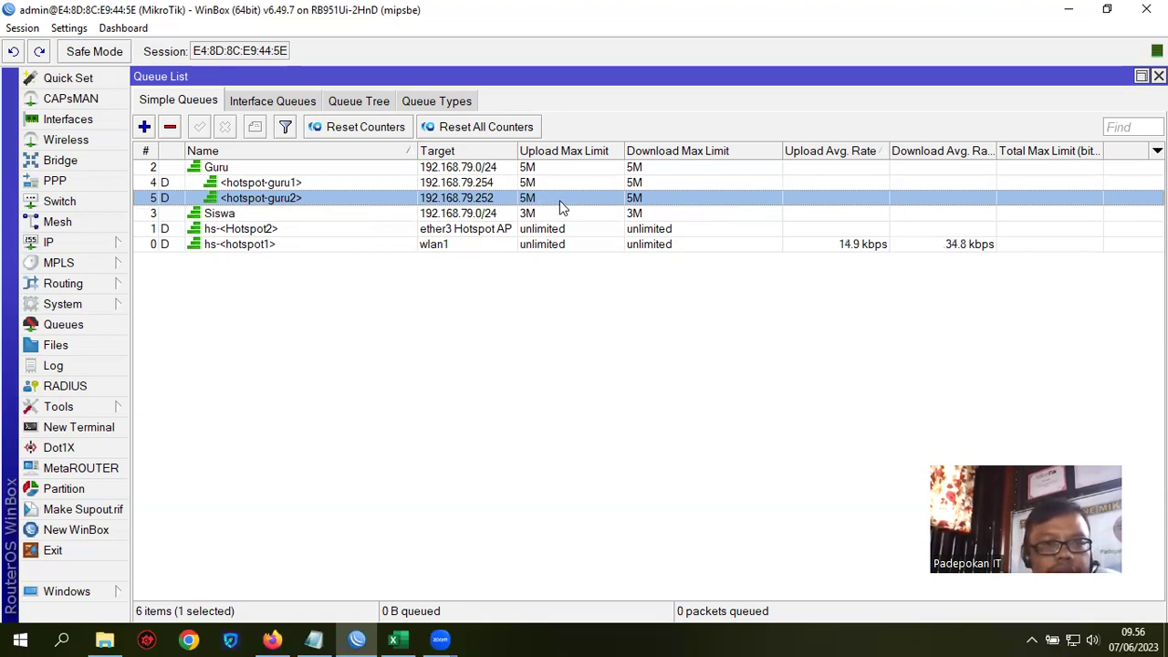
left_click(294, 183)
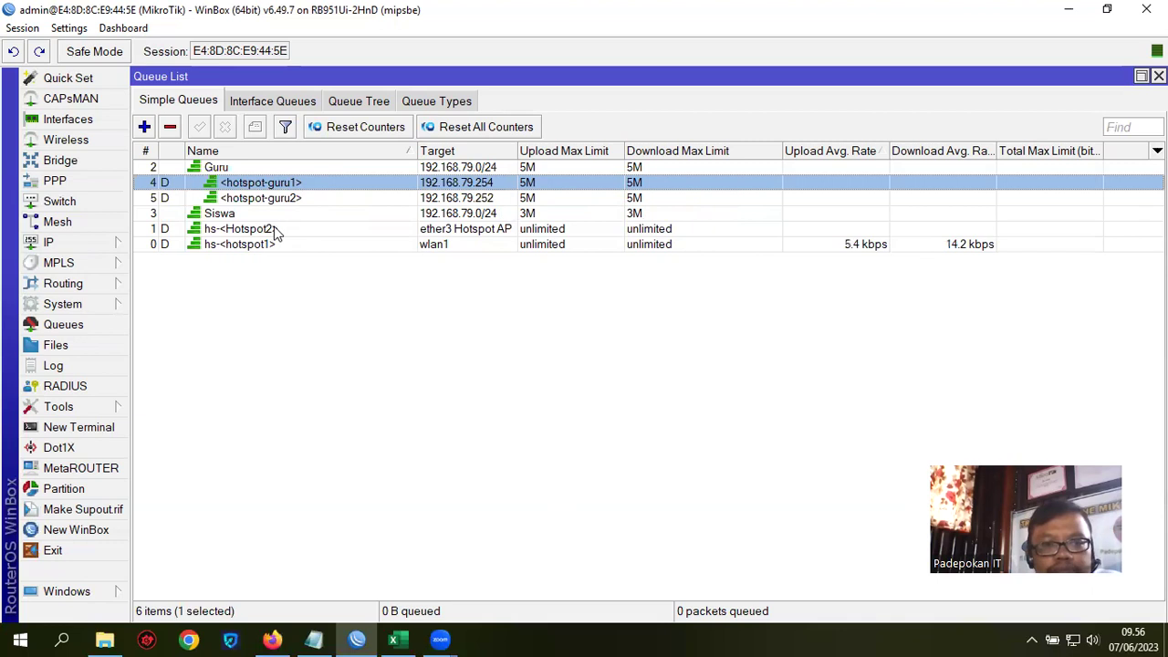
left_click(305, 202)
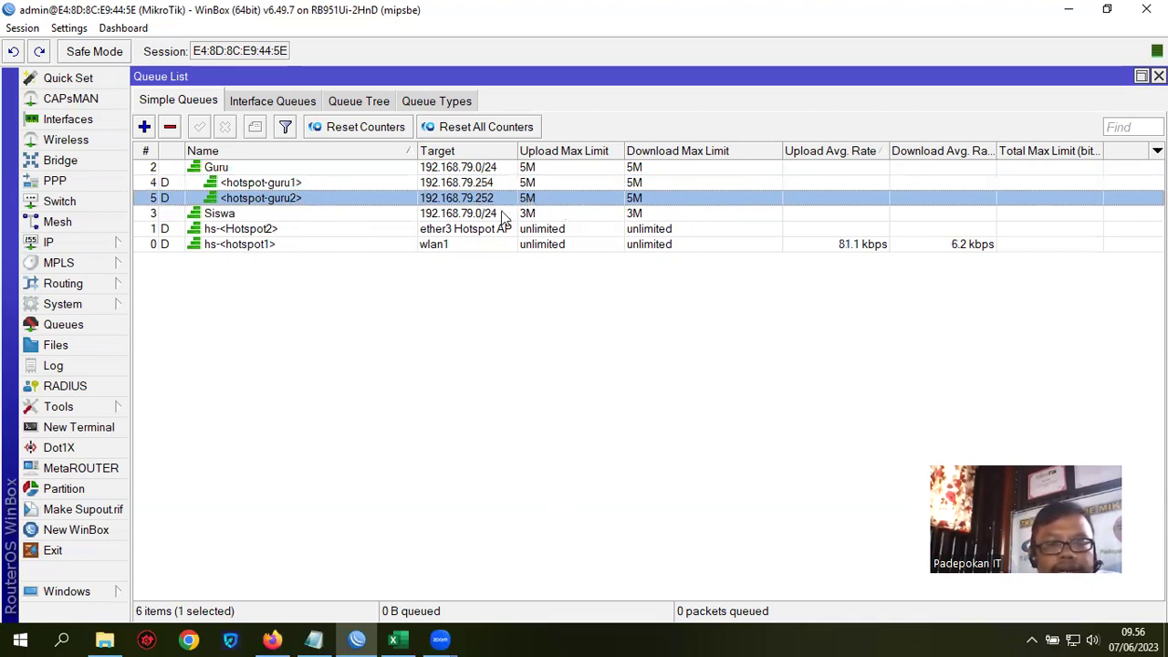
left_click(535, 168)
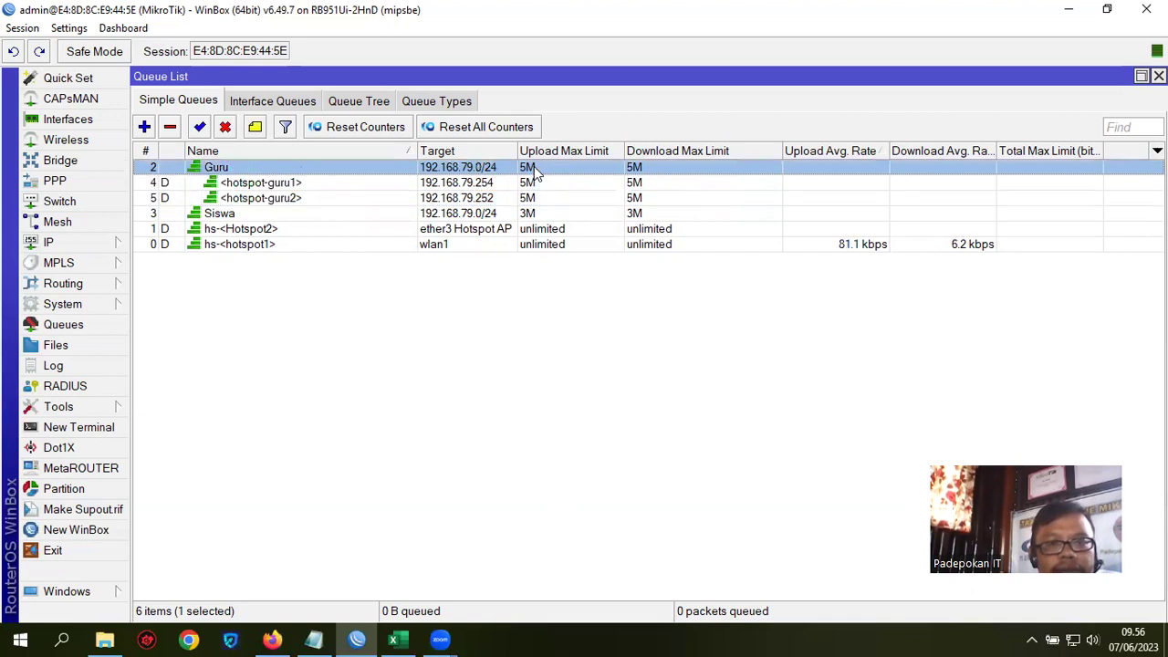
left_click(339, 185)
left_click(274, 196)
left_click(277, 186)
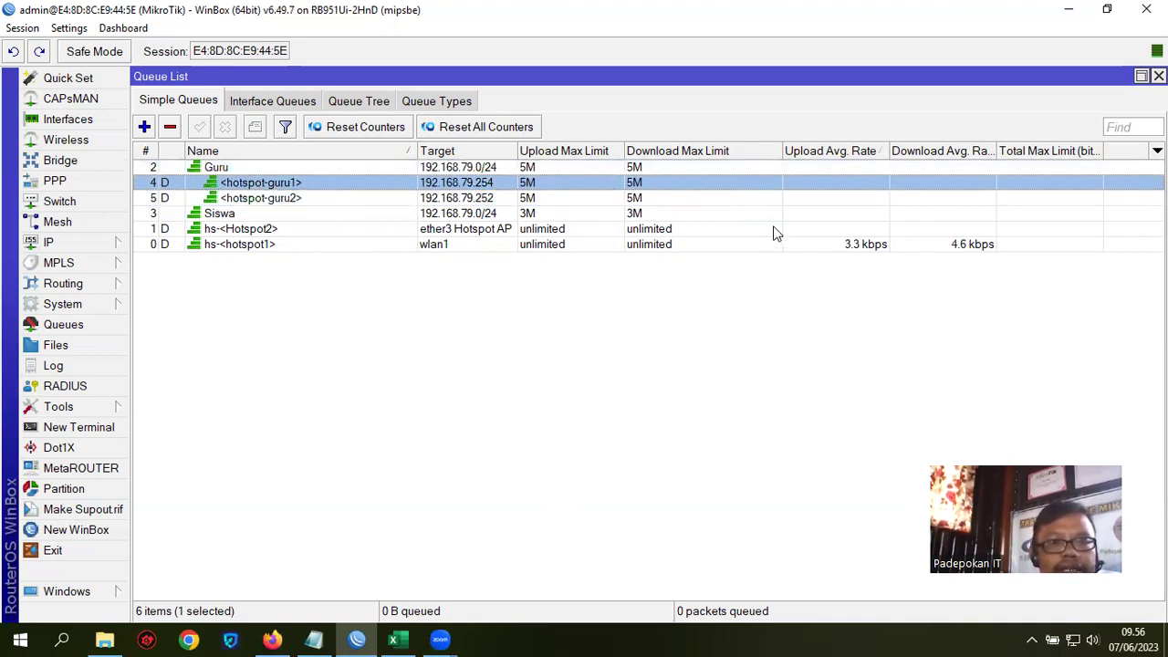
left_click(314, 638)
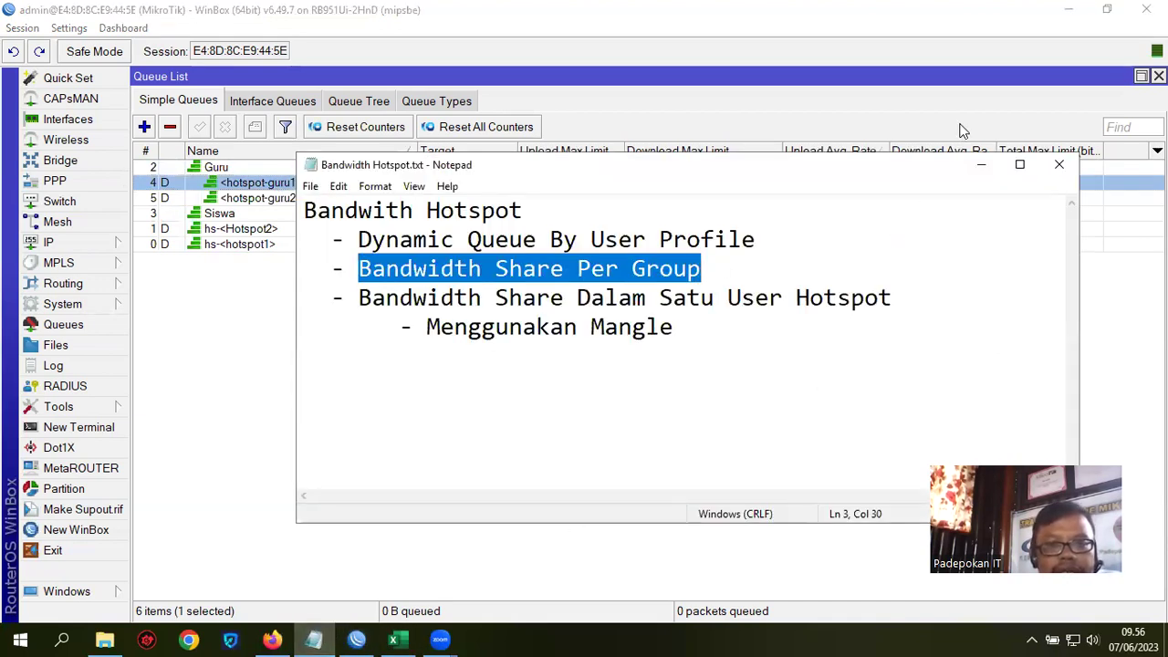
left_click_drag(361, 297, 894, 293)
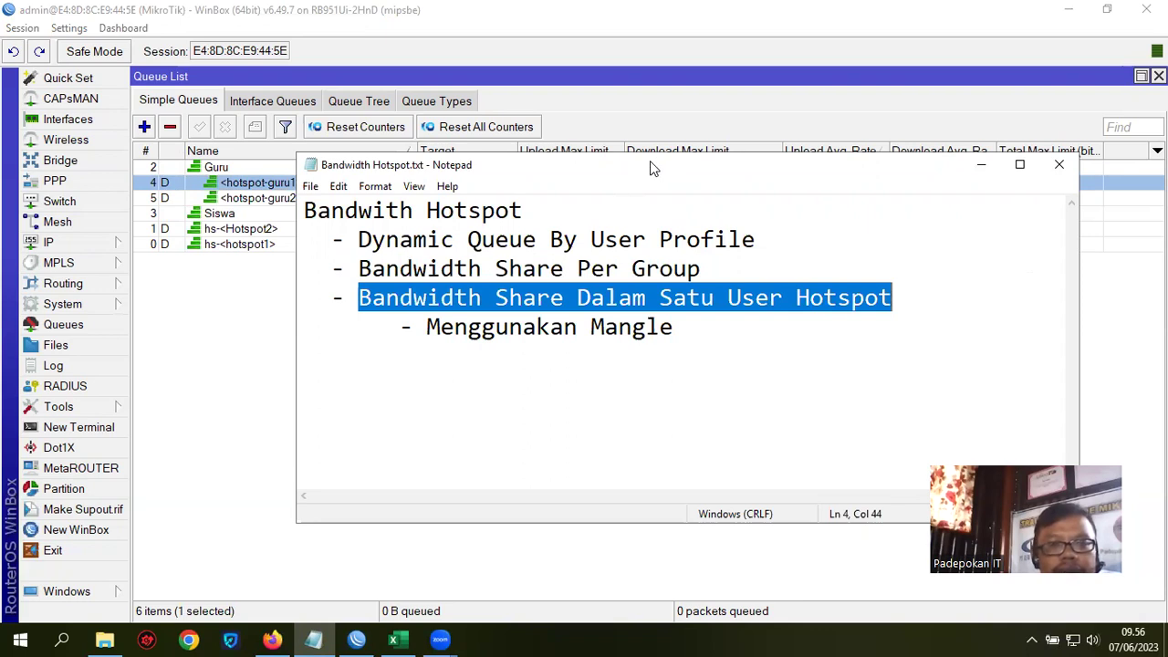
left_click_drag(649, 161, 537, 197)
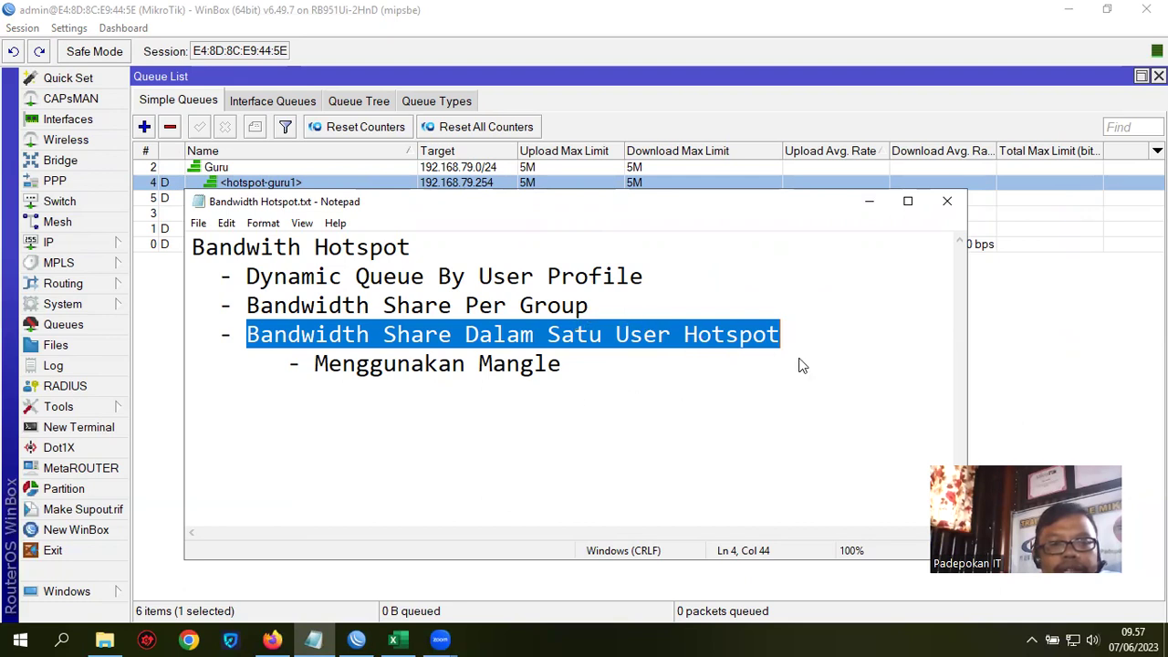
left_click_drag(315, 363, 605, 363)
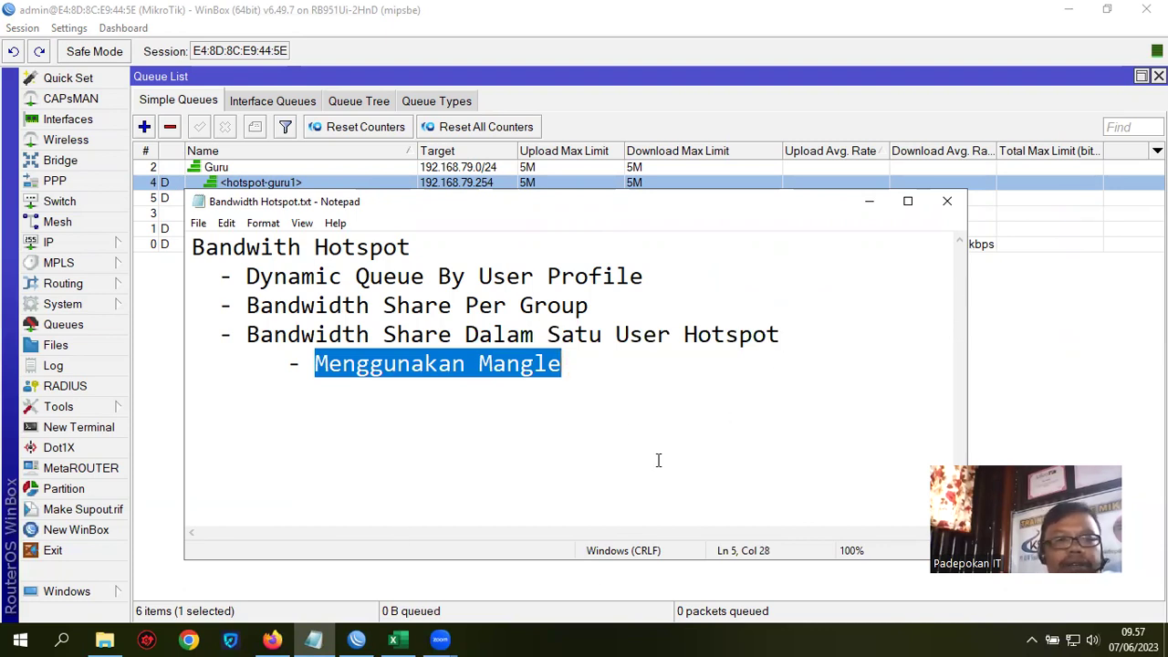
left_click(1091, 369)
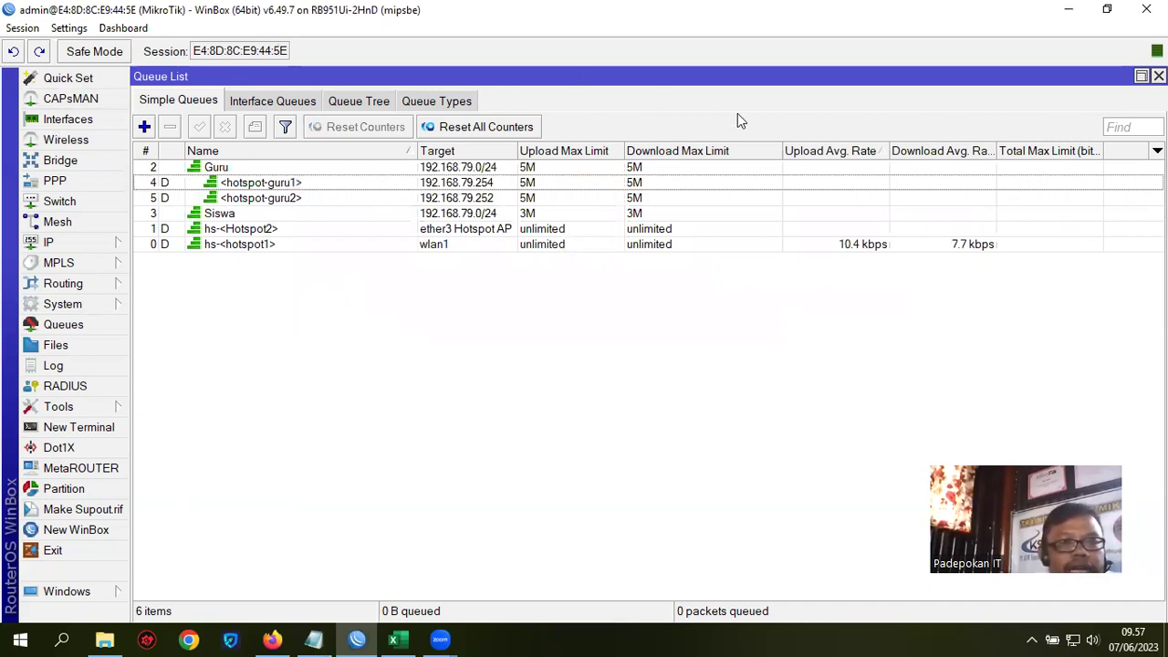
left_click(60, 241)
Step: Start a new hotspot user profile named rumah1 with 3 shared users
left_click(181, 282)
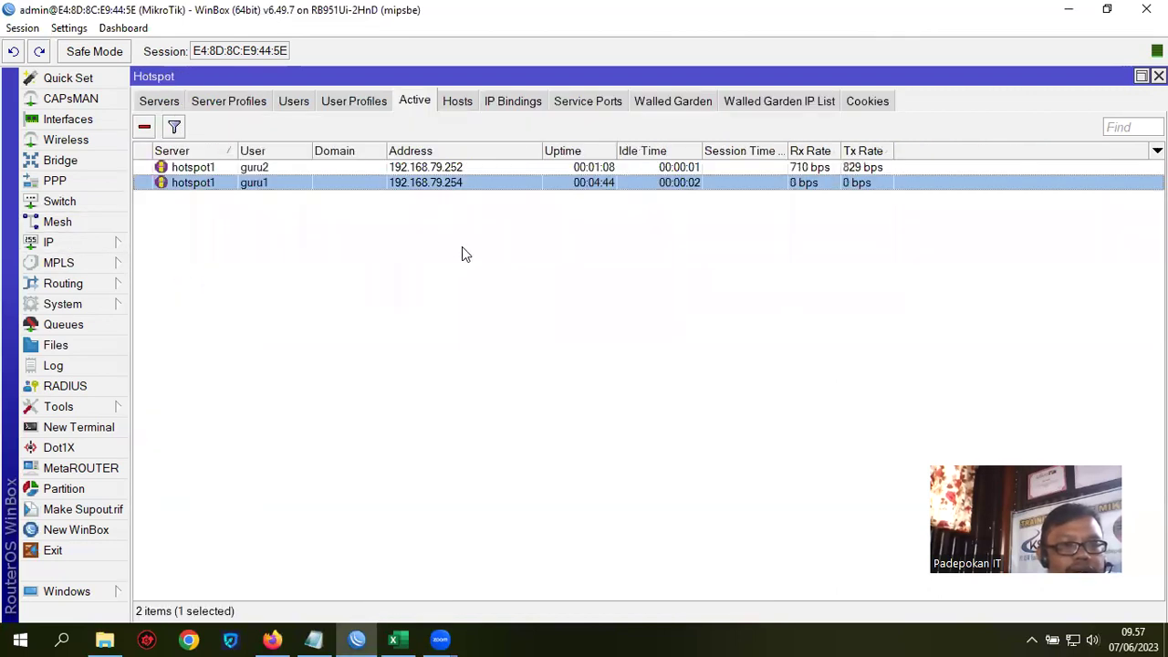
left_click(356, 102)
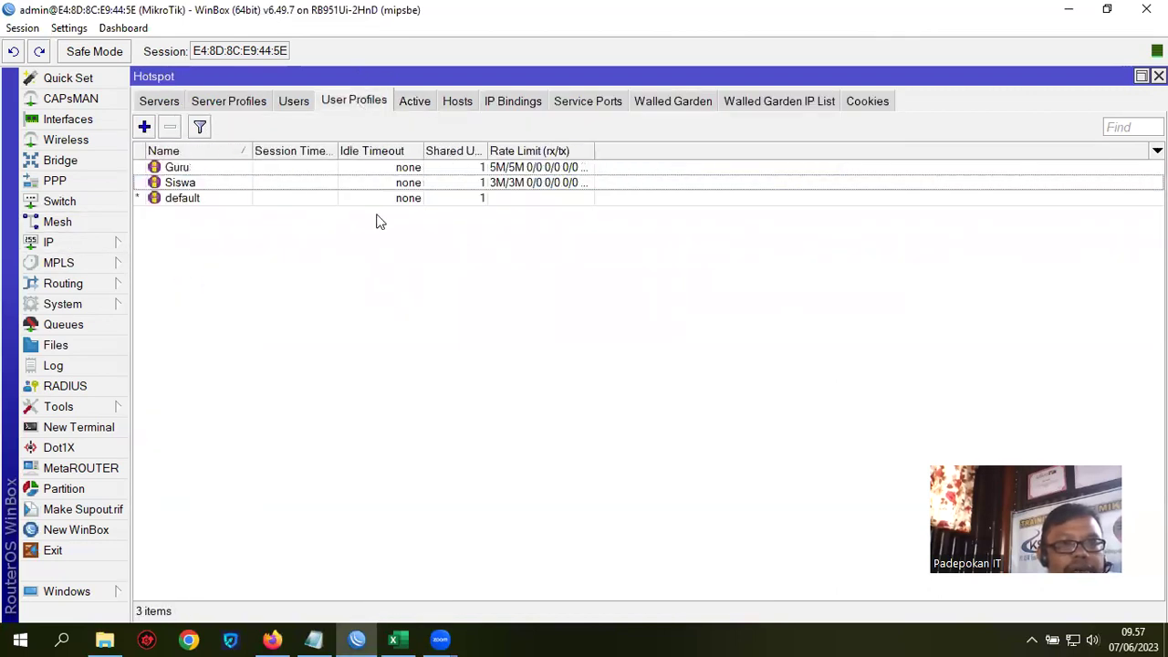
left_click(144, 129)
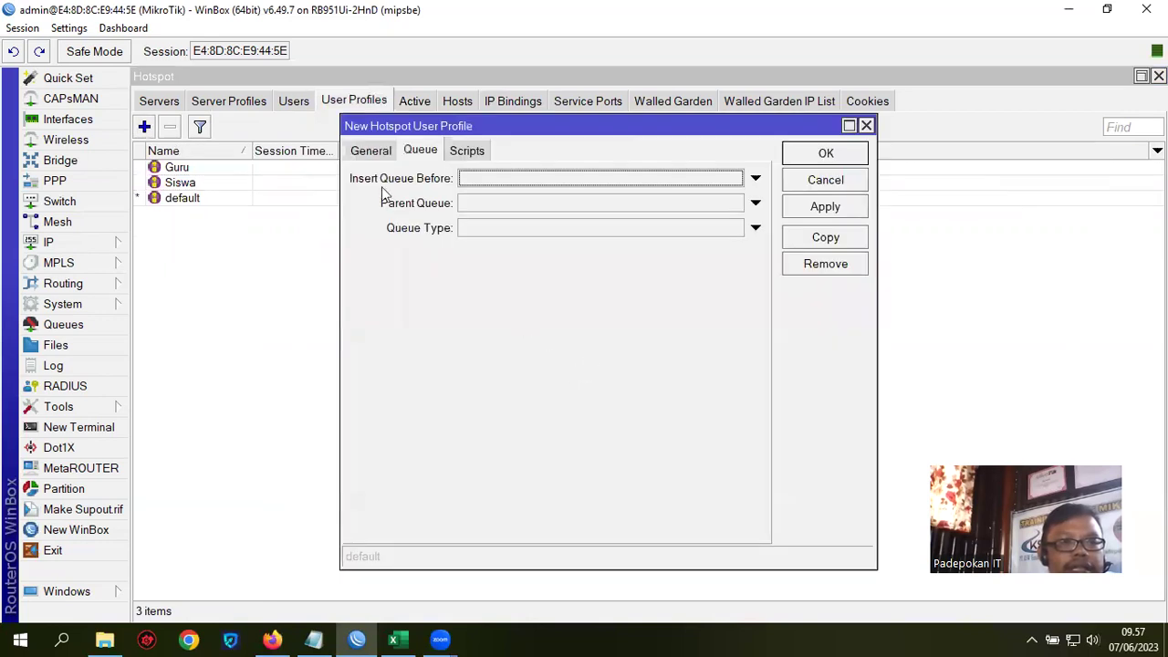
left_click(365, 151)
left_click_drag(562, 126, 512, 205)
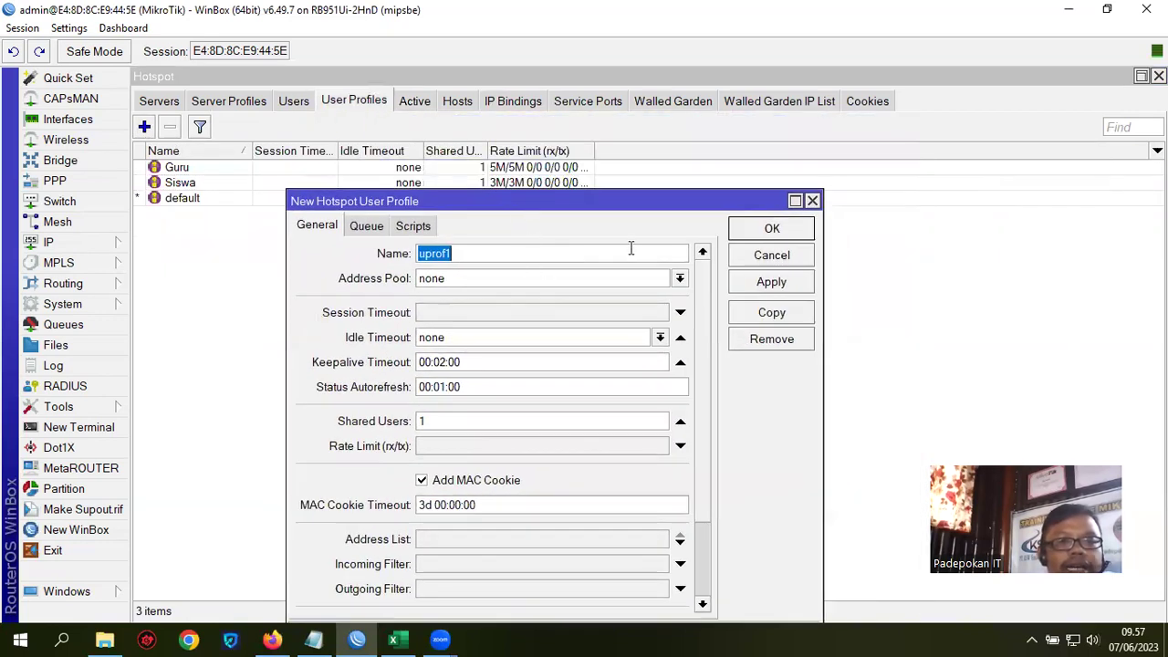
type("R")
key("BackSpace")
type("rumah1")
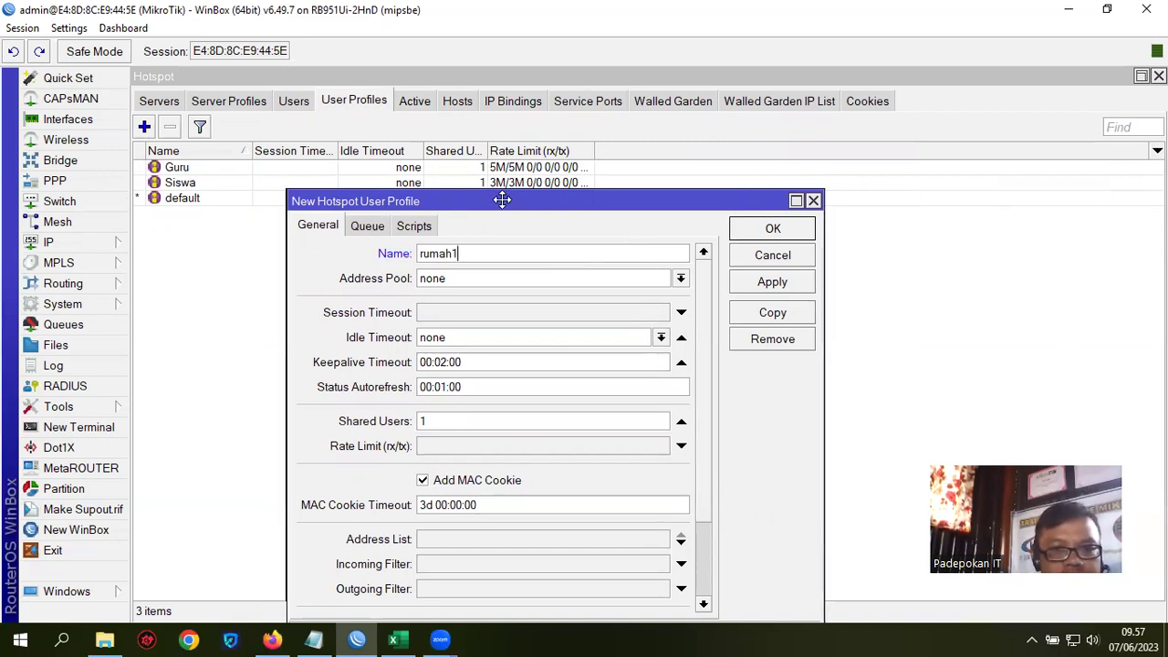
left_click_drag(496, 199, 522, 170)
double_click(454, 393)
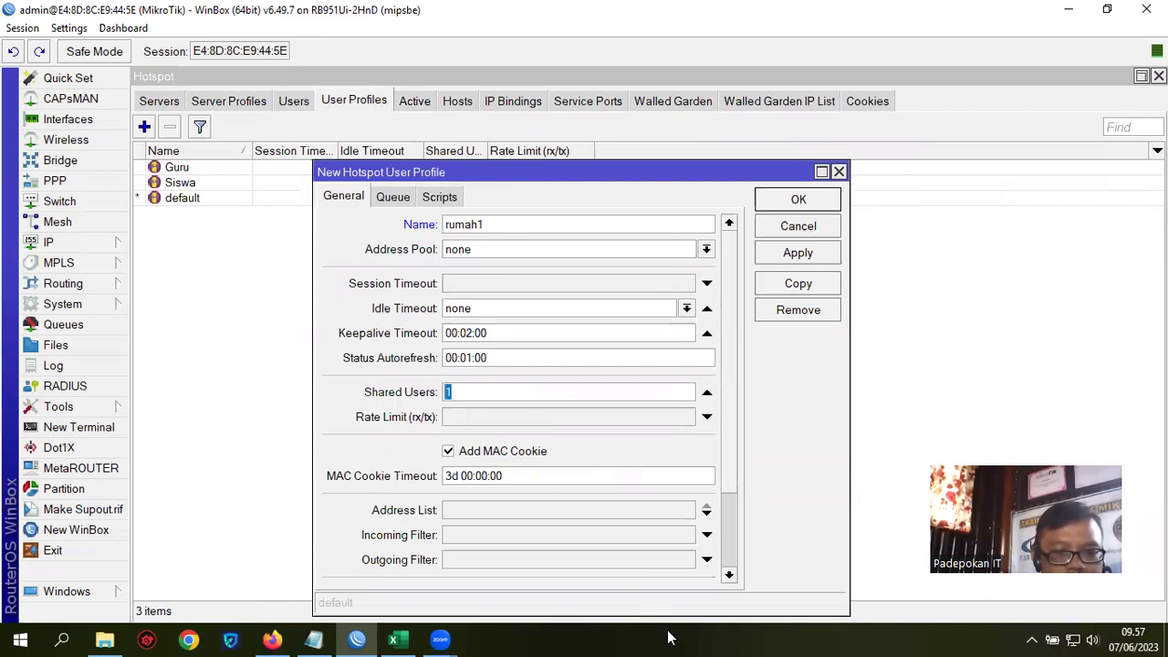
type("3")
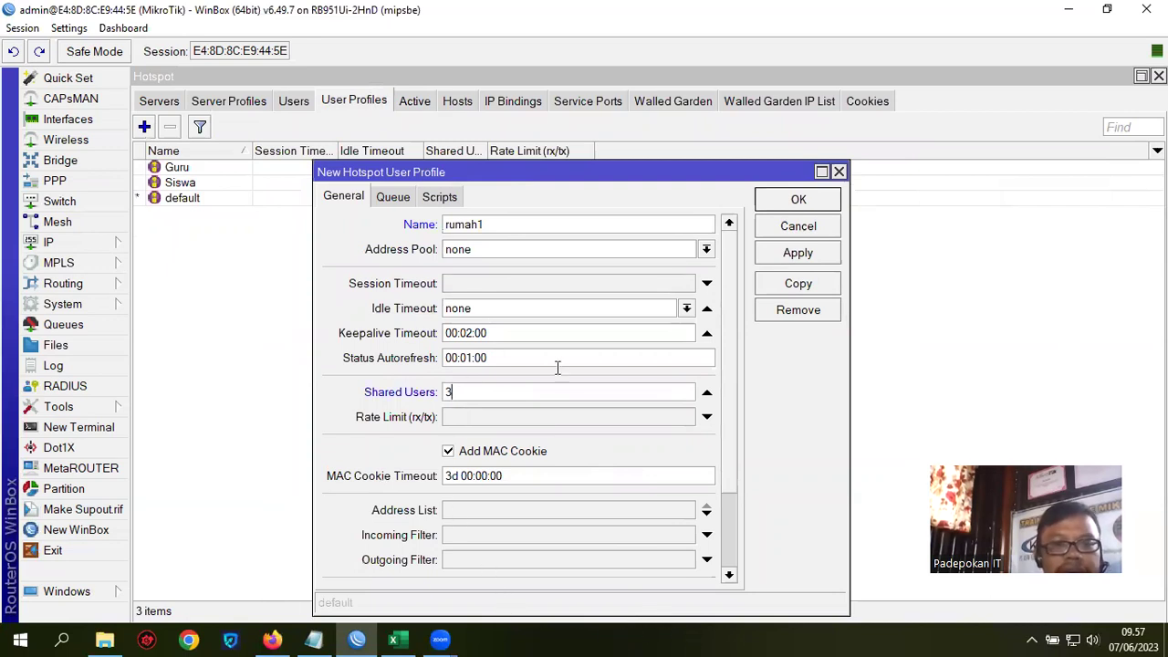
Step: Enter a 1M/1M rate limit and set incoming and outgoing packet marks to rumah1
left_click_drag(507, 172, 545, 145)
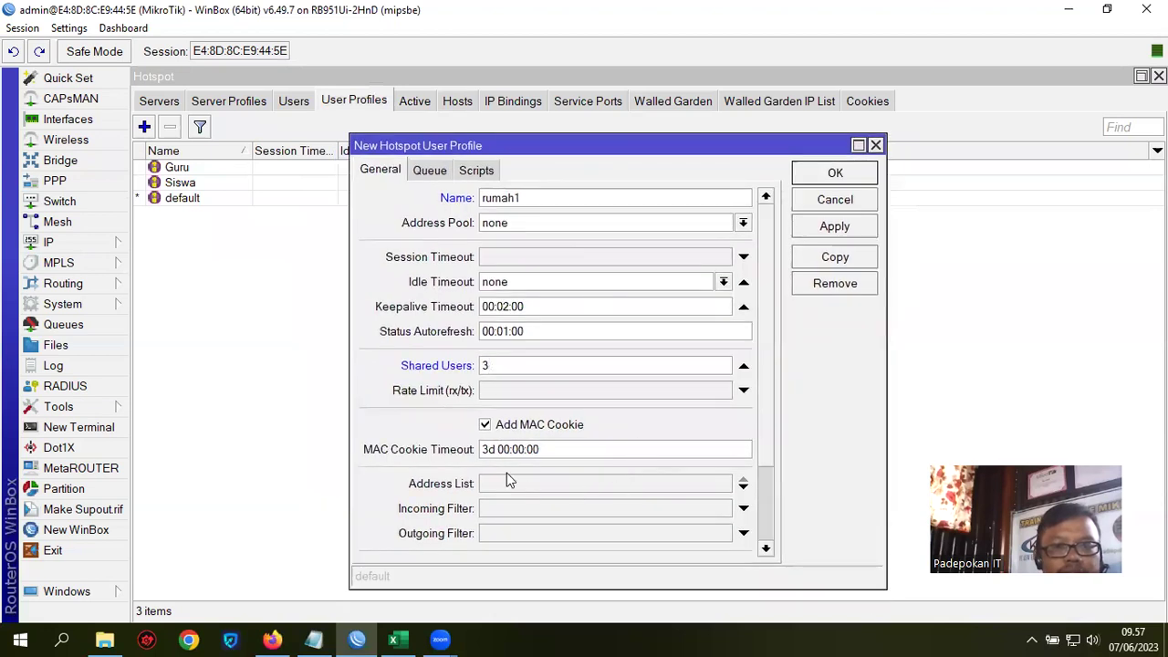
left_click(517, 391)
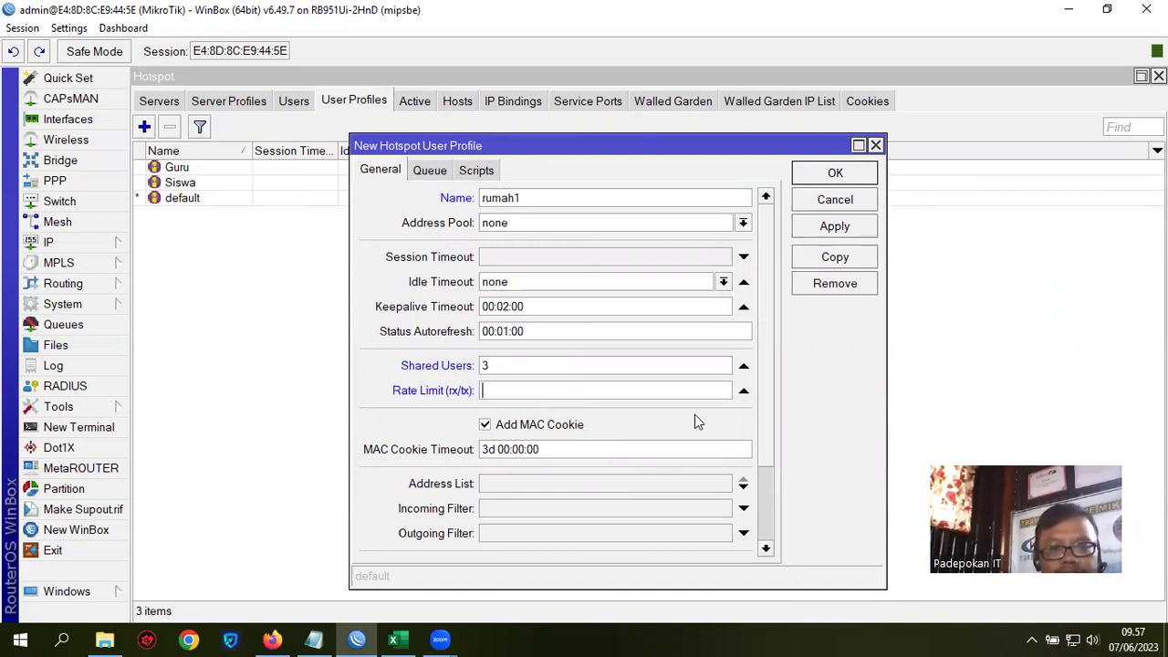
type("1M/1M")
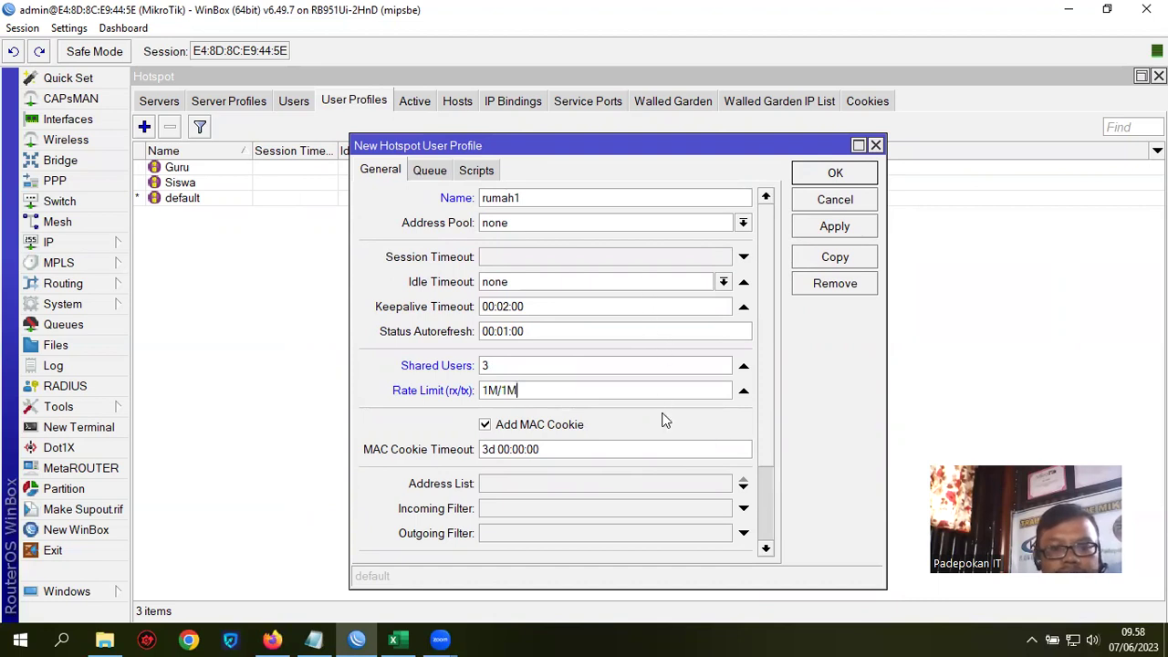
left_click_drag(520, 146, 496, 122)
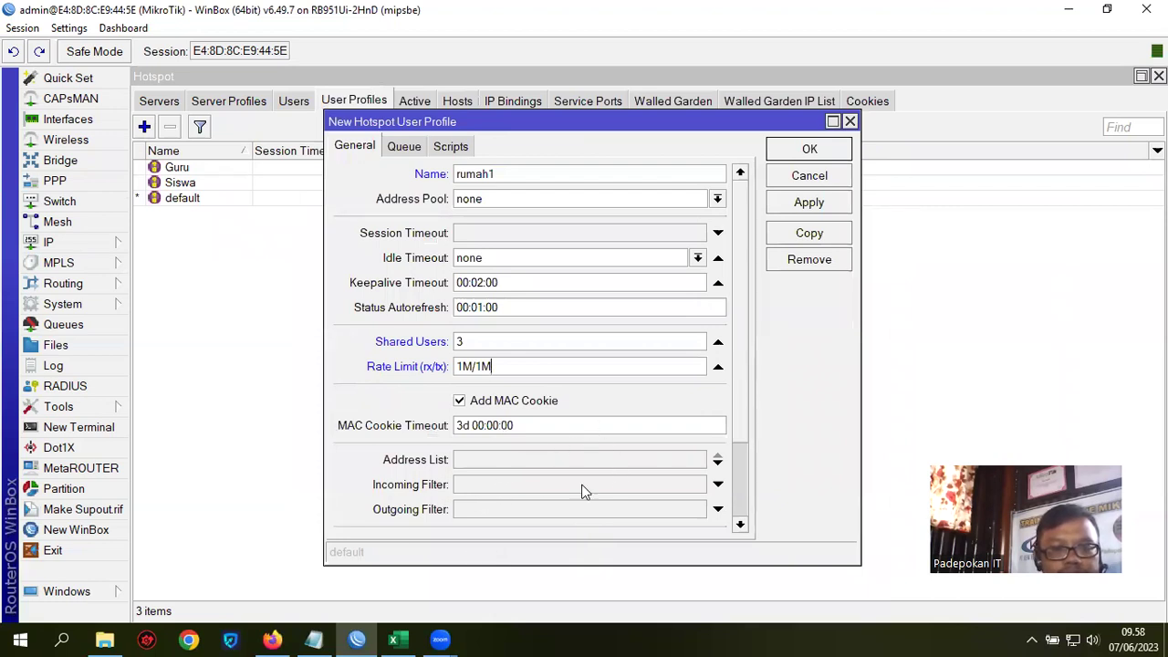
left_click(494, 486)
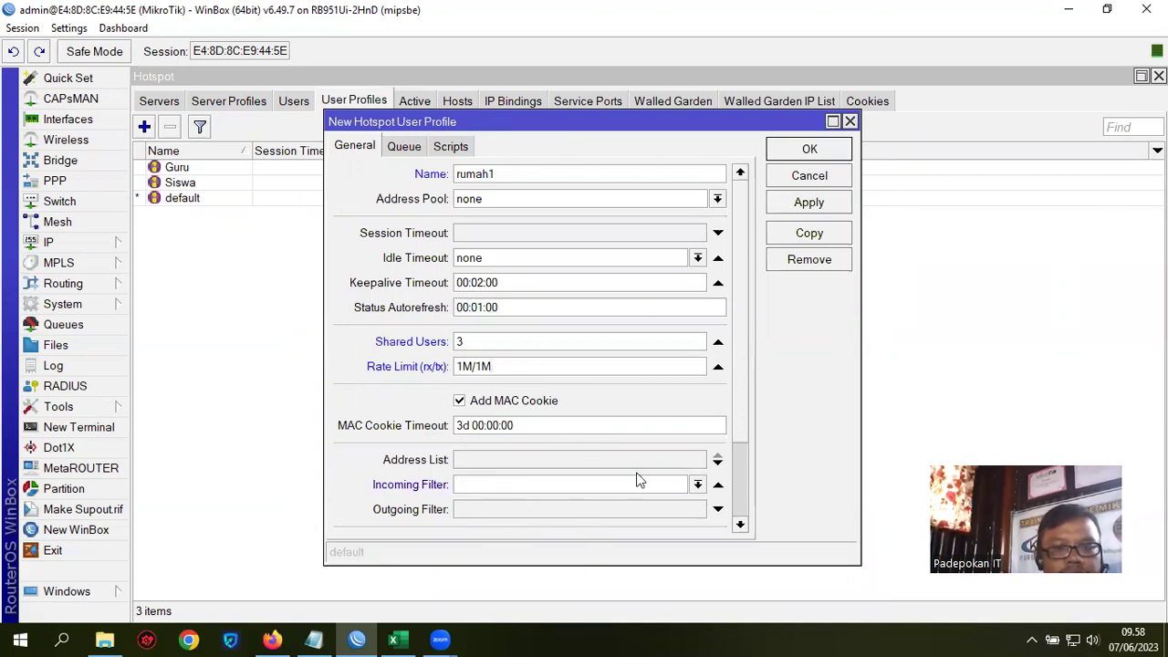
scroll(743, 438, "down", 4)
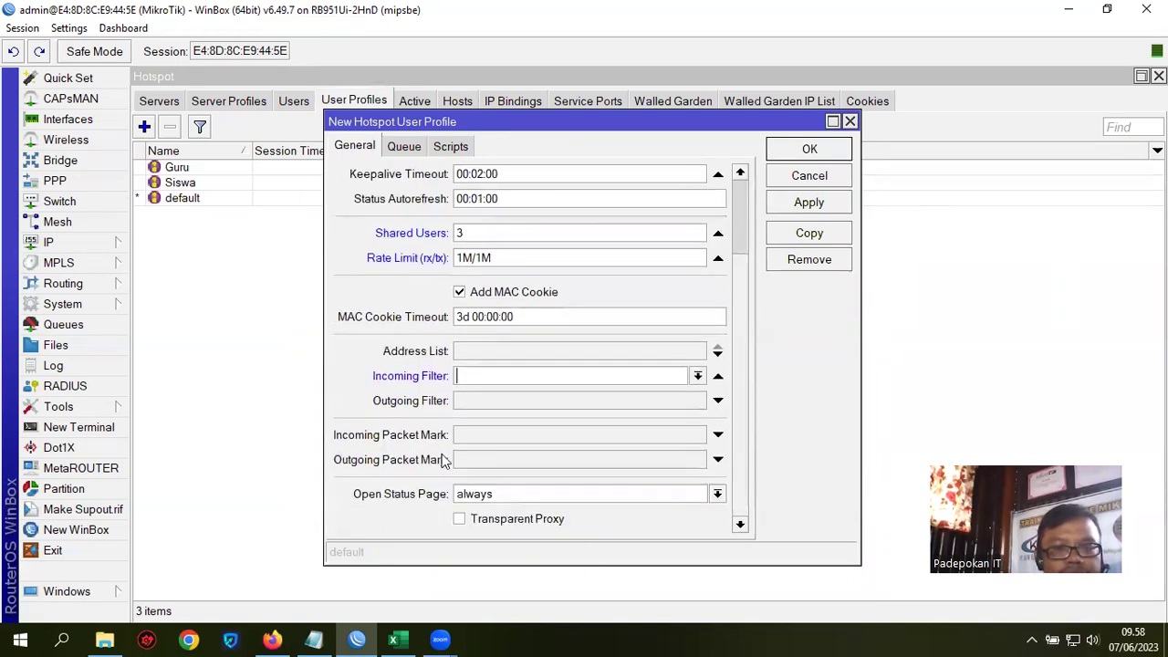
left_click(718, 375)
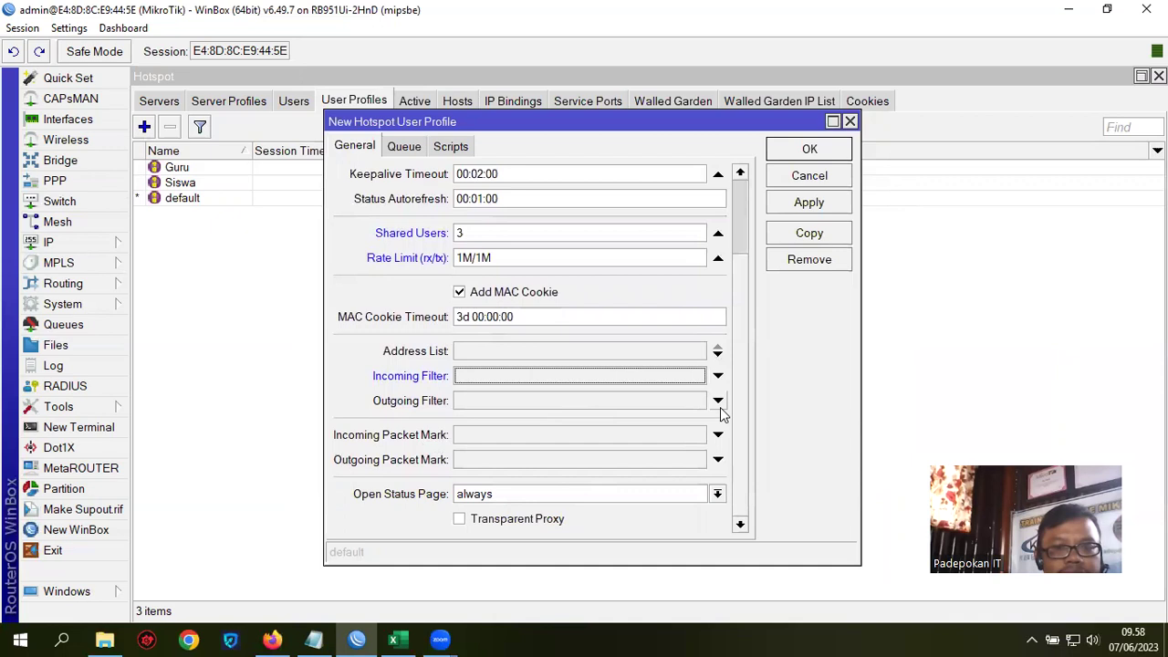
left_click(497, 436)
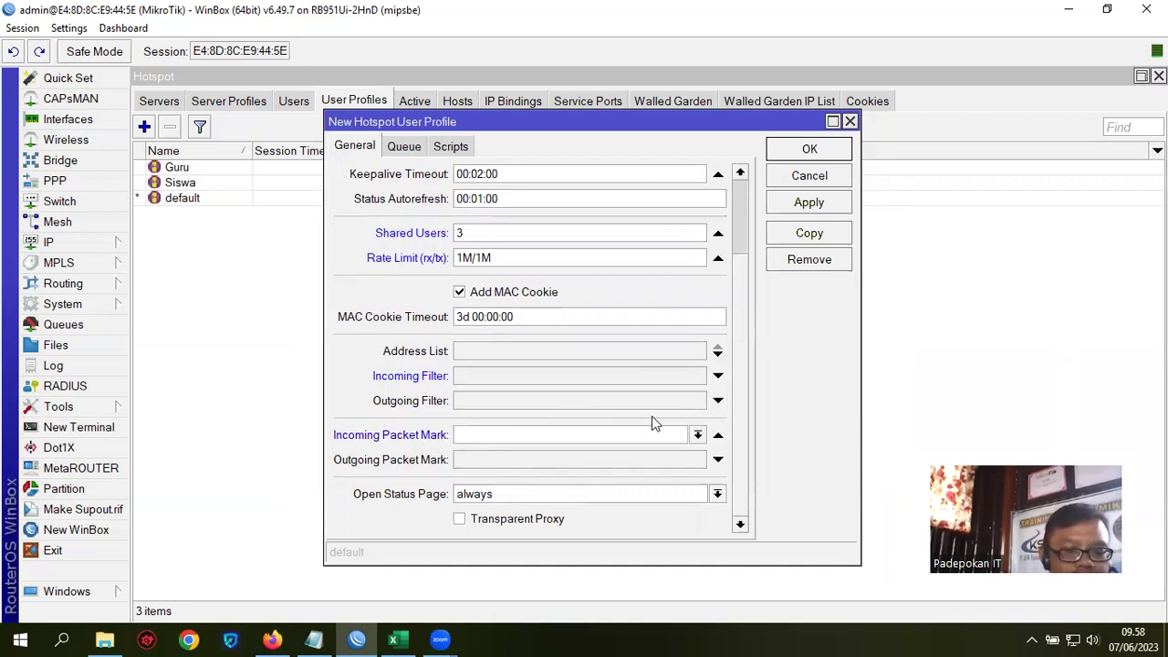
type("rumah1")
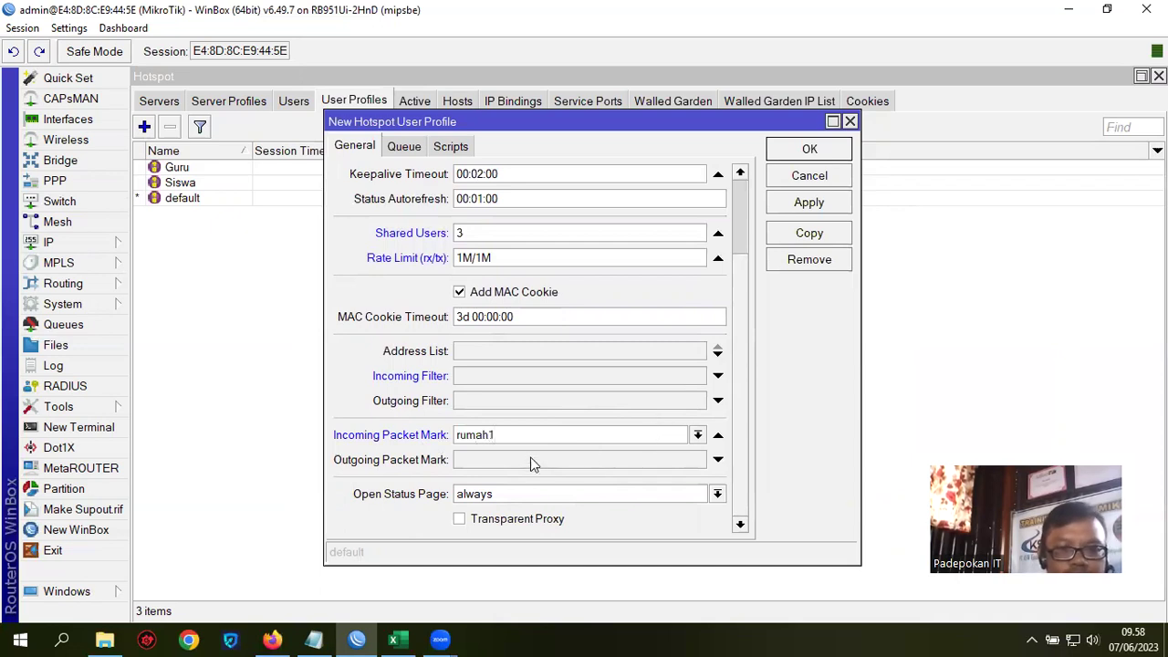
left_click(509, 459)
type("r")
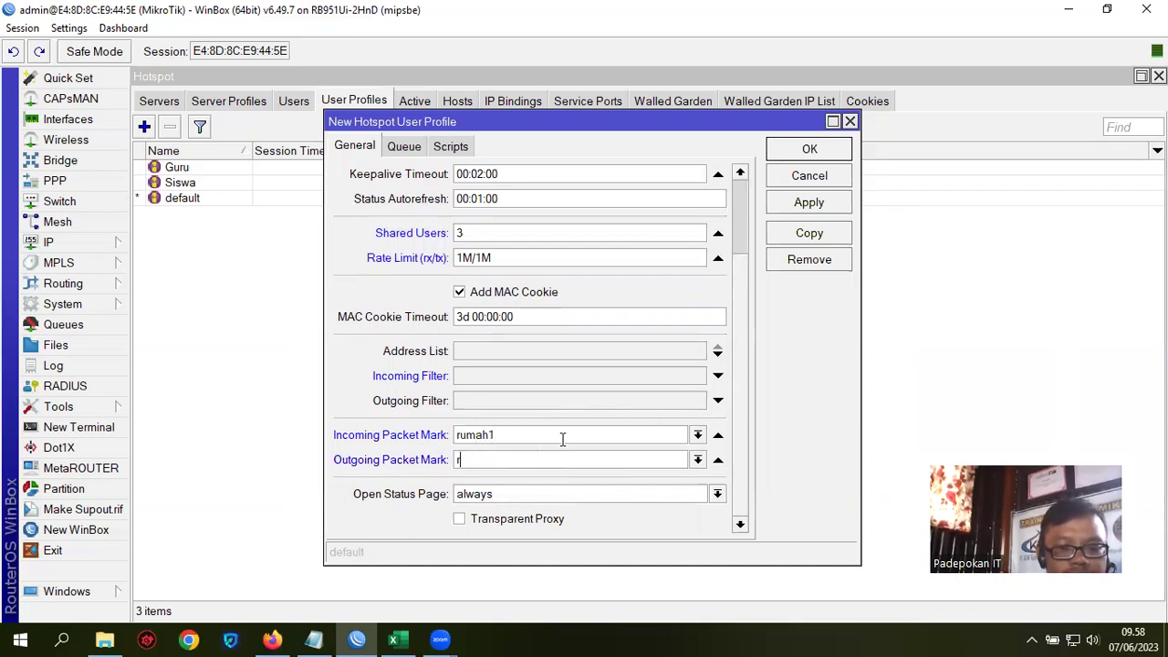
type("umah1")
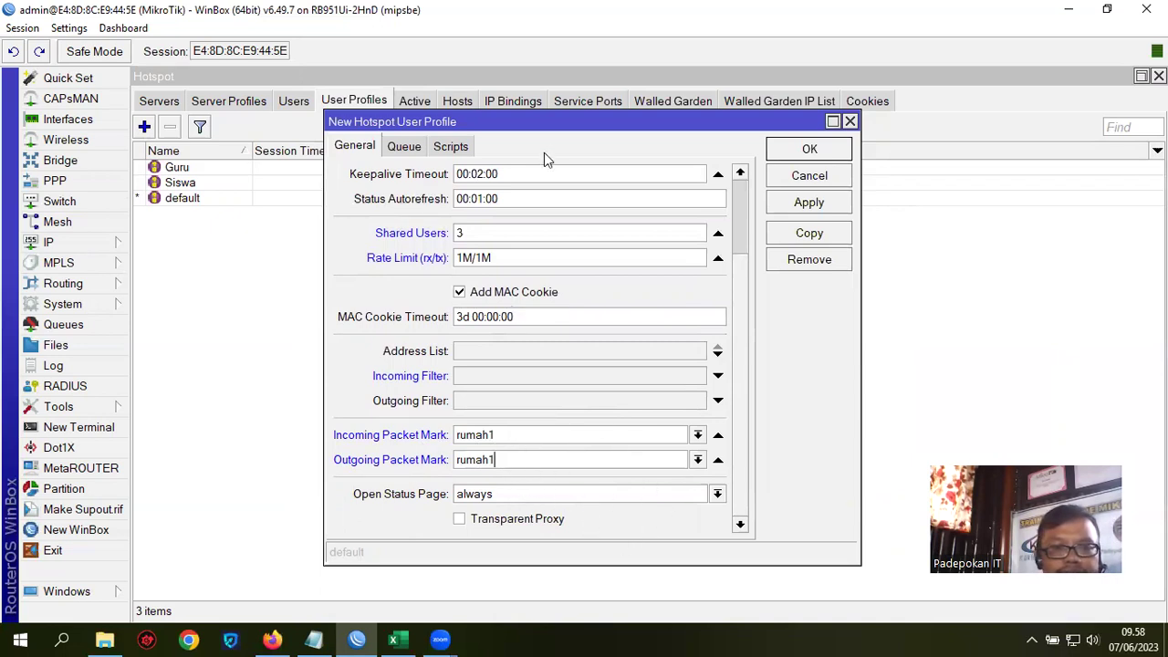
Step: Clear the rate limit so it is unset and save the rumah1 profile
left_click_drag(557, 131, 535, 146)
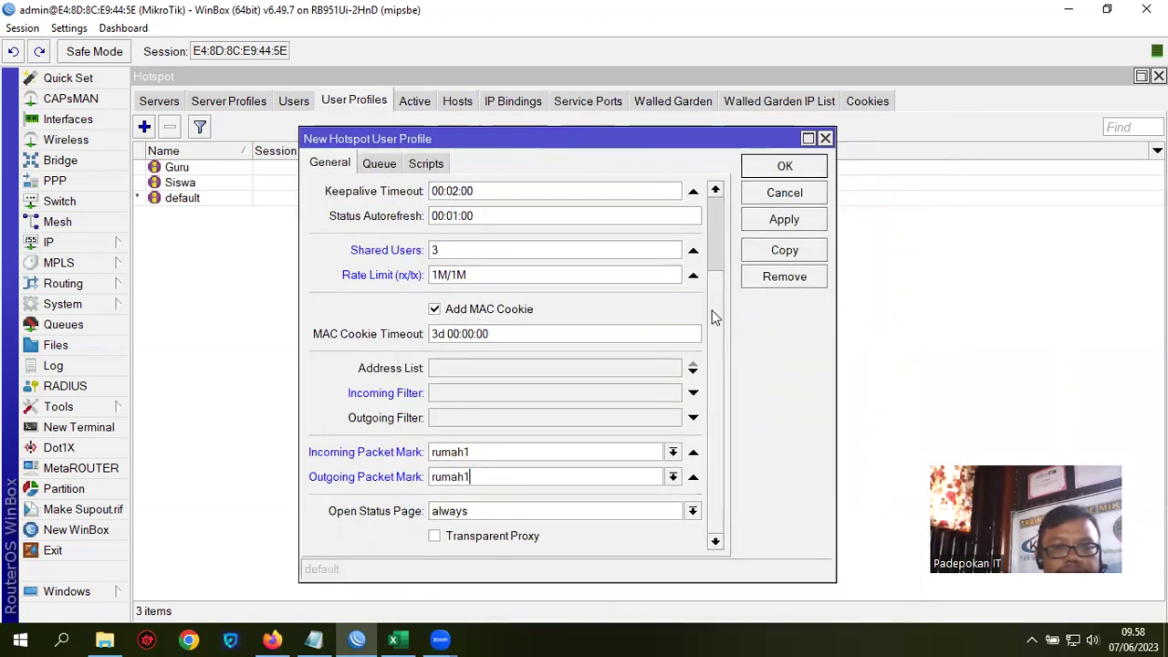
scroll(717, 292, "up", 3)
scroll(722, 265, "down", 3)
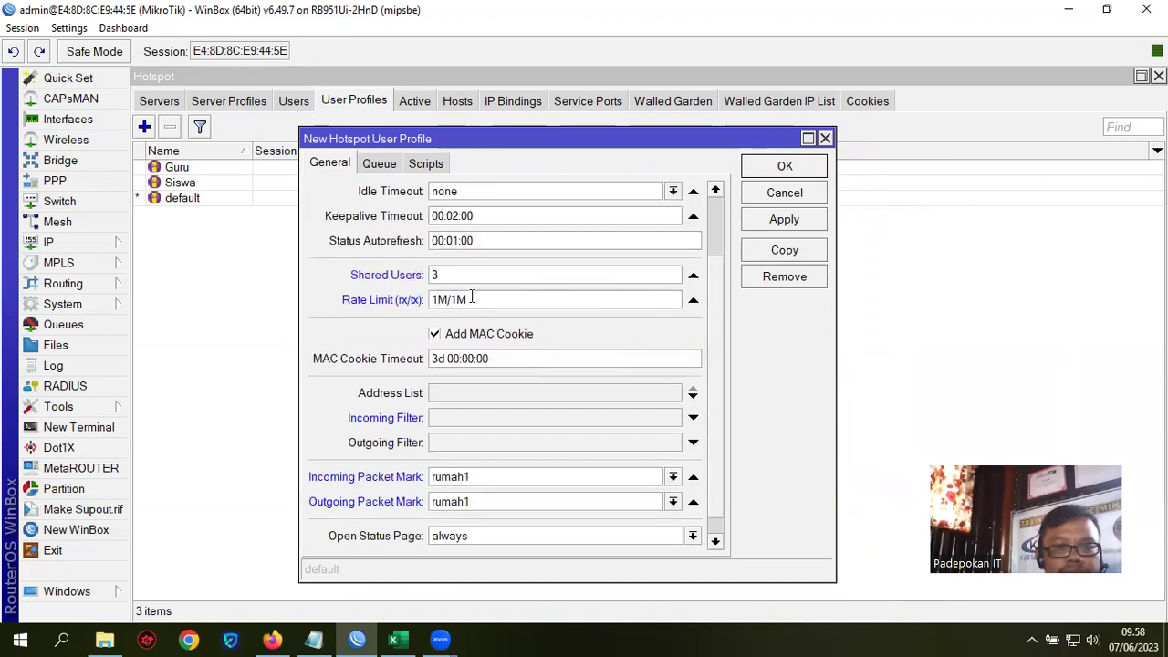
left_click_drag(475, 299, 416, 303)
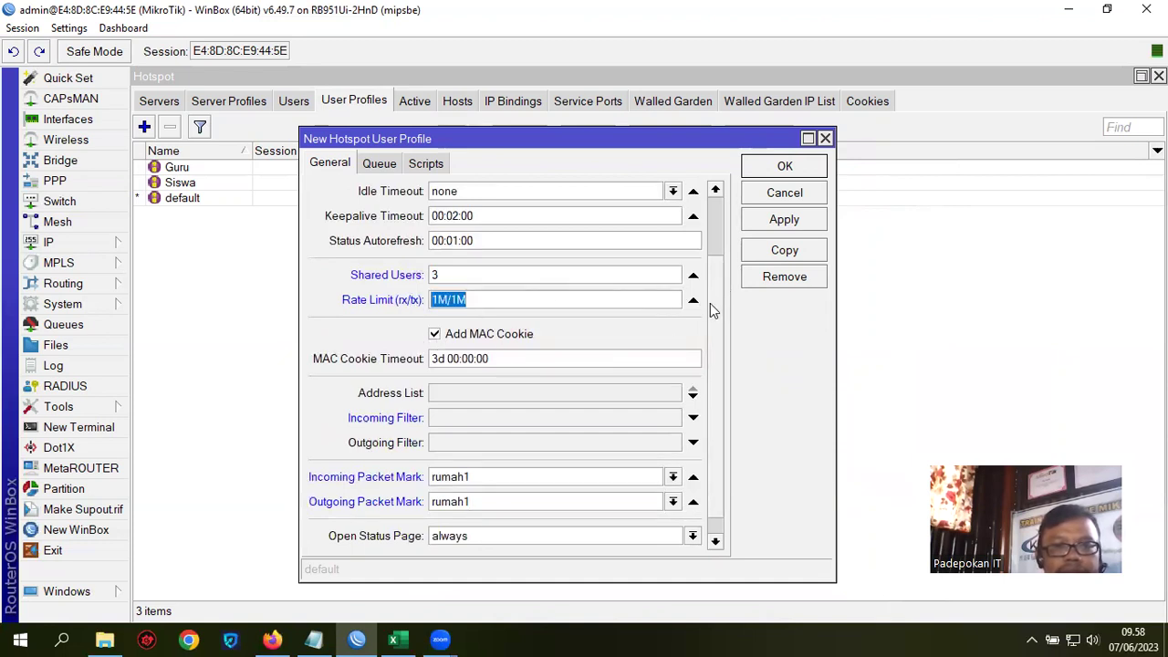
left_click(693, 300)
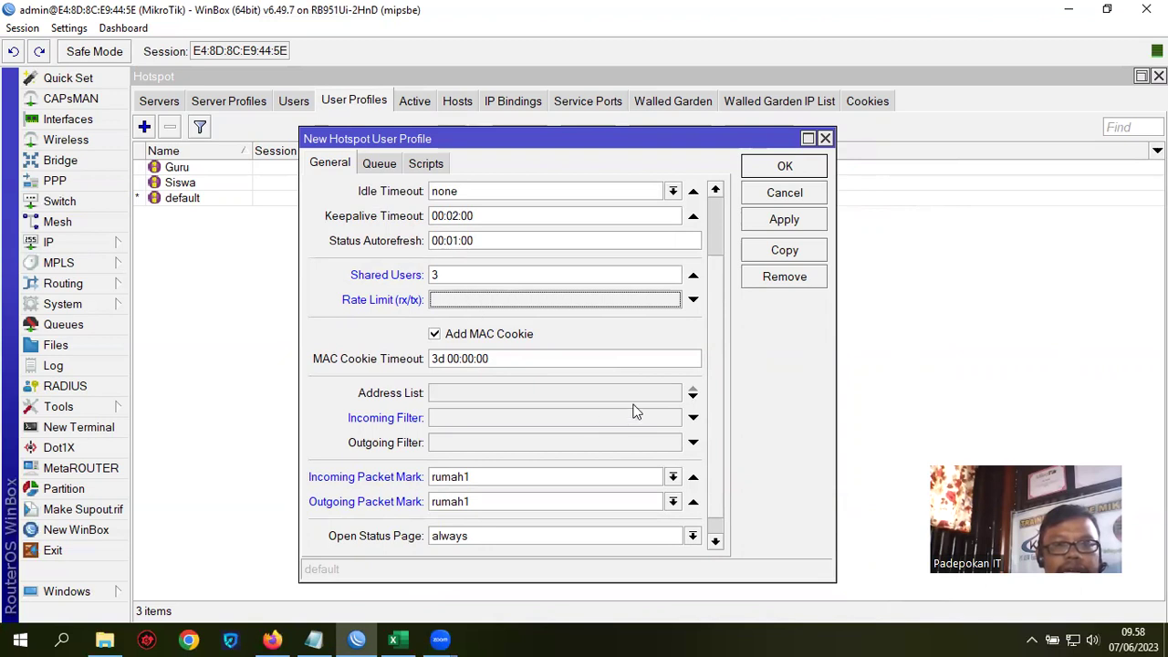
left_click(783, 220)
left_click(785, 168)
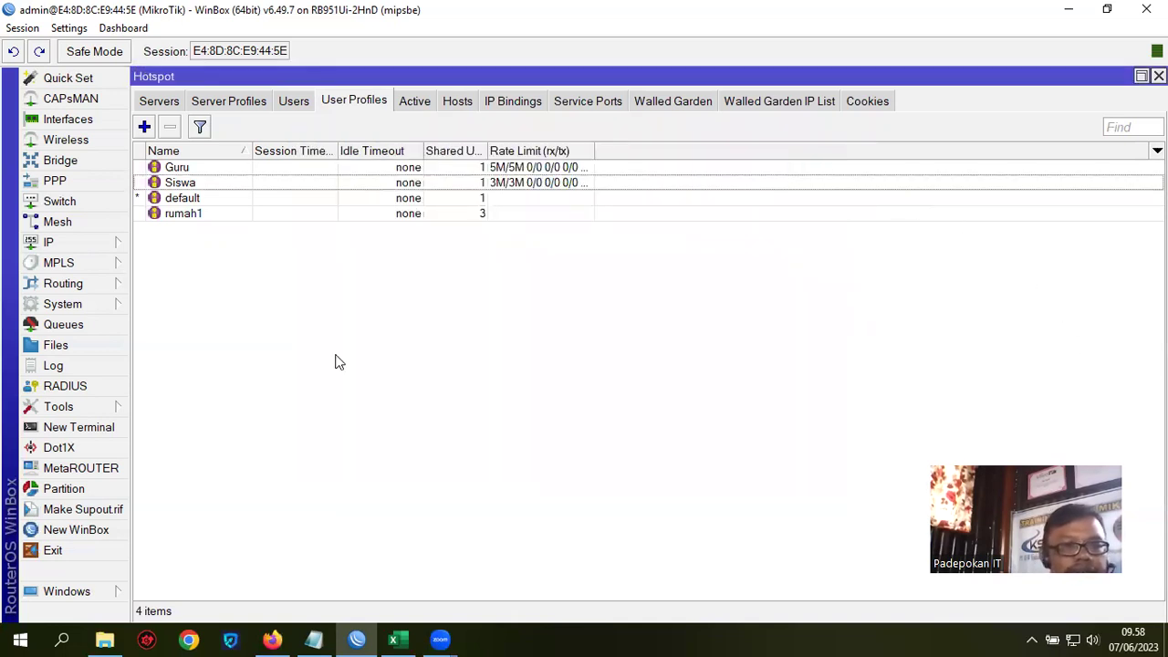
Step: Copy rumah1 into a new profile named rumah2 with 5 shared users
double_click(182, 214)
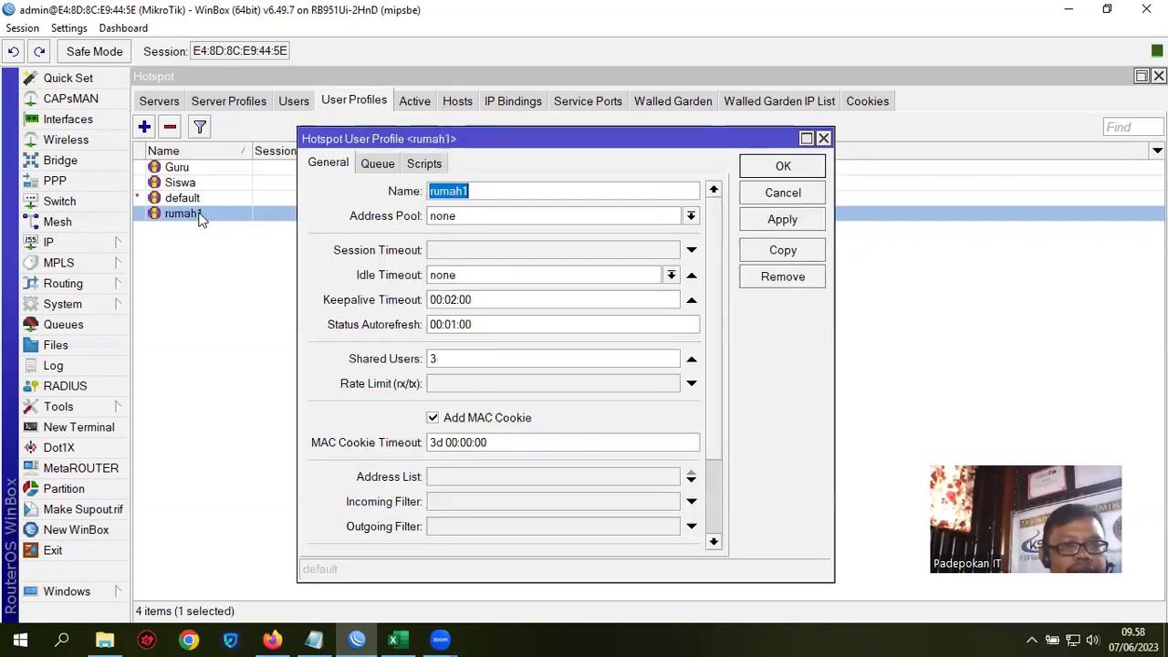
left_click(788, 253)
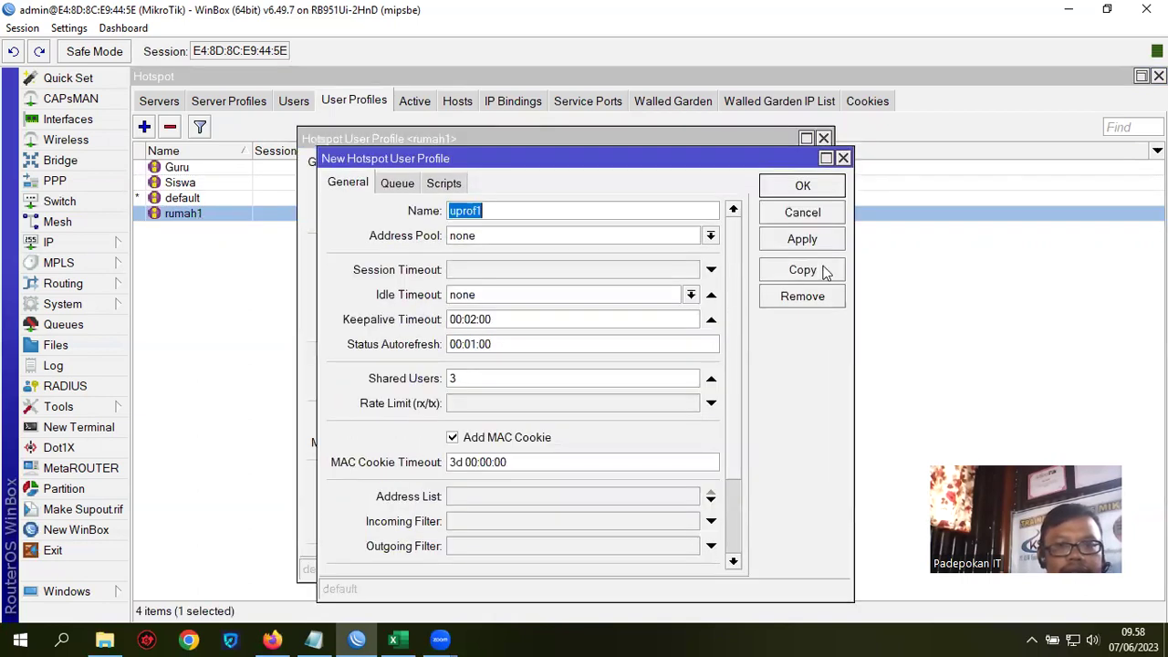
type("rumah2")
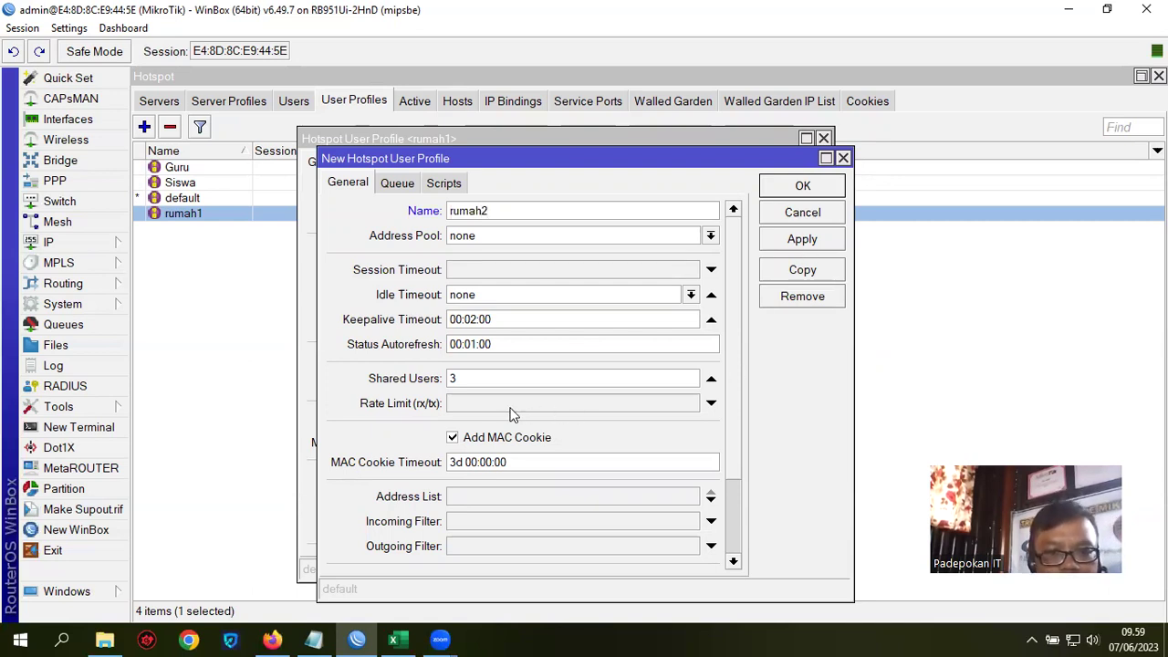
left_click(467, 377)
left_click_drag(467, 378, 425, 377)
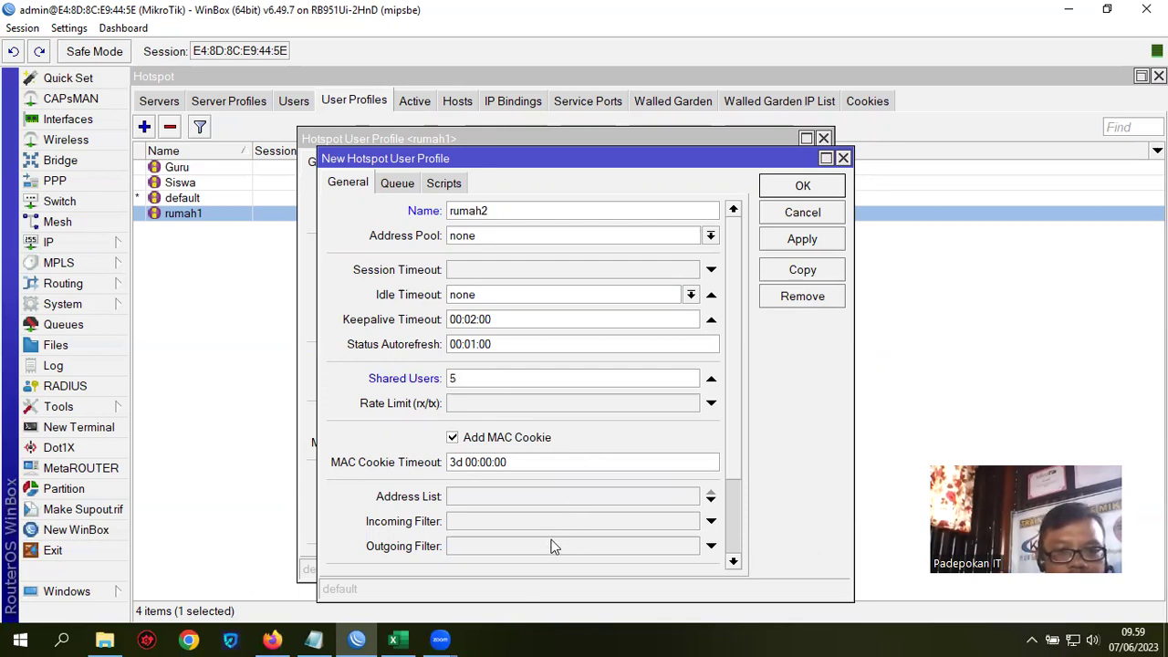
Step: Set both packet marks to rumah2, save it, and close both profile forms
scroll(679, 508, "down", 3)
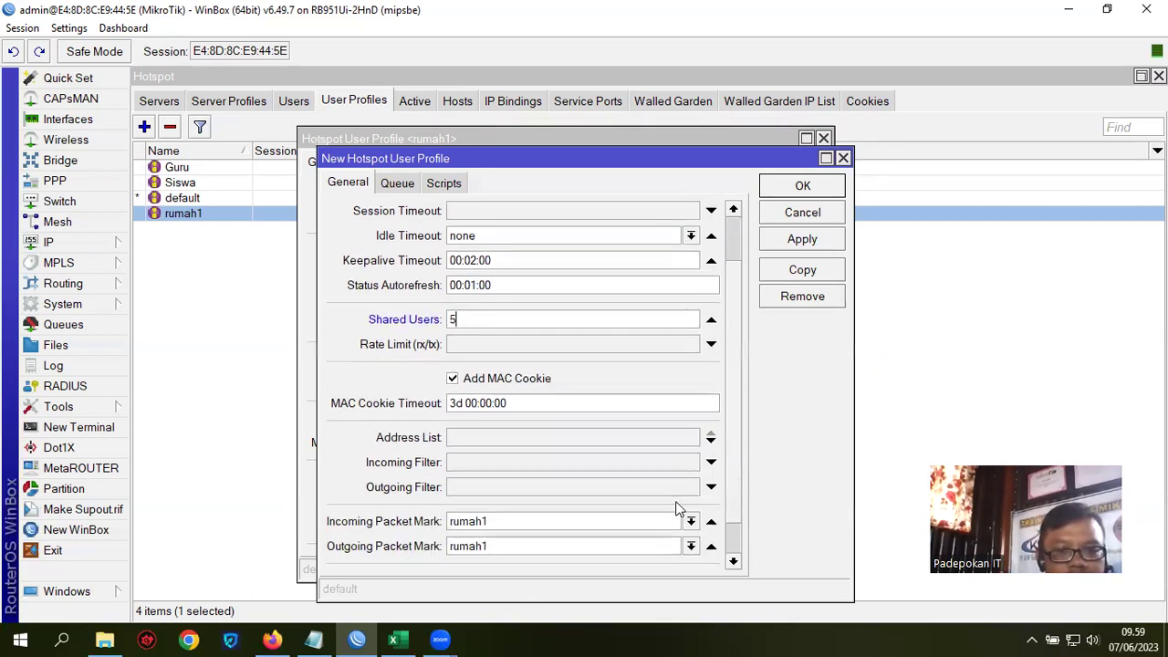
double_click(517, 521)
type("ruma")
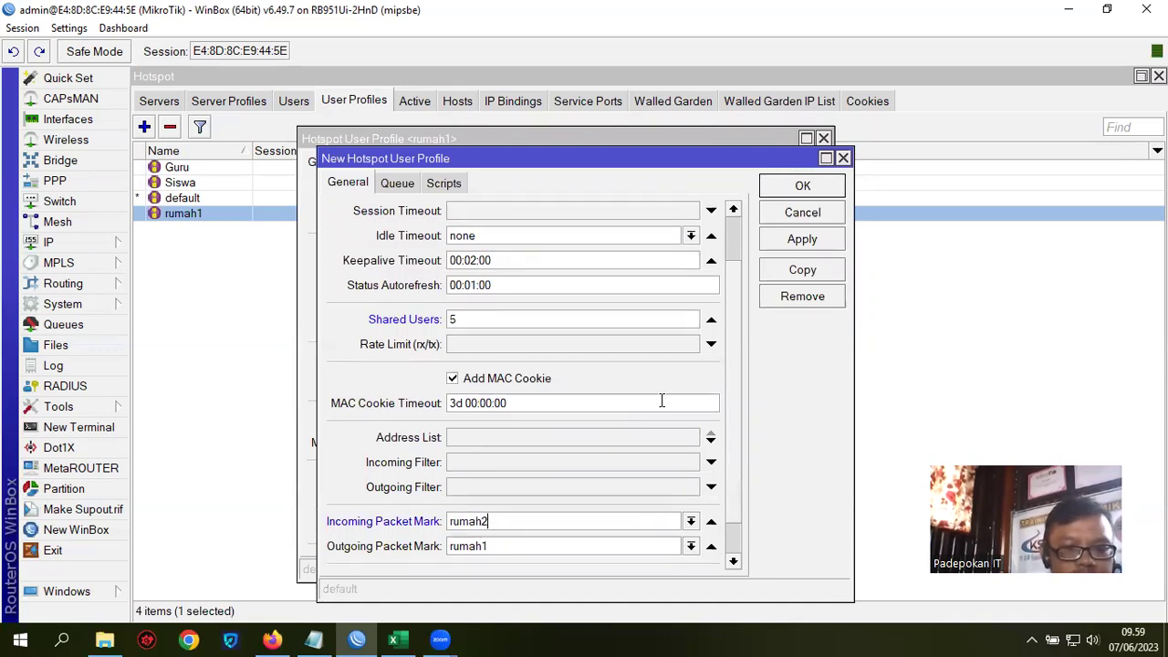
double_click(509, 546)
type("rumah2")
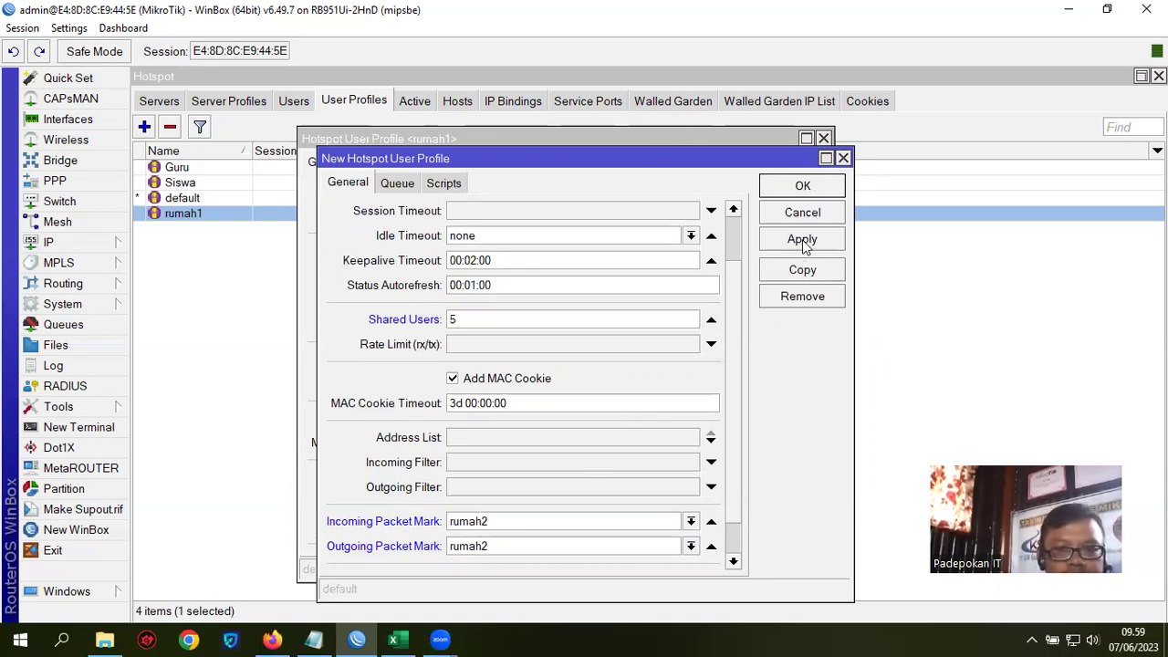
left_click(803, 239)
left_click(817, 188)
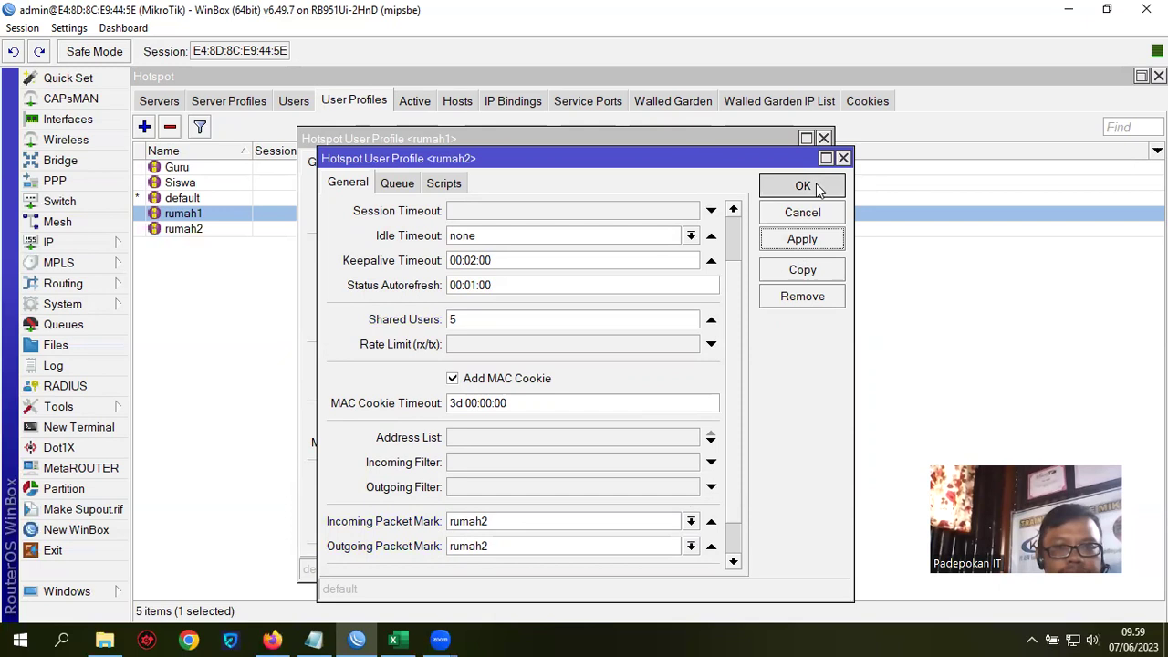
left_click(801, 165)
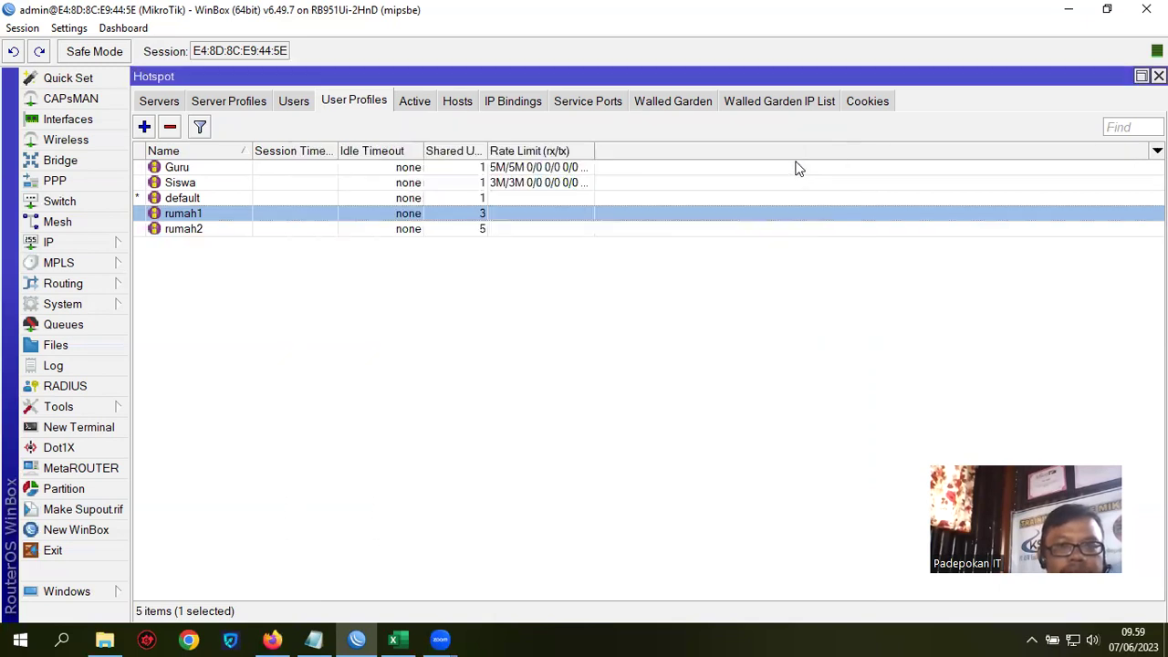
Step: Add hotspot user rumah1 with a password, assigned to the rumah1 profile
left_click(306, 102)
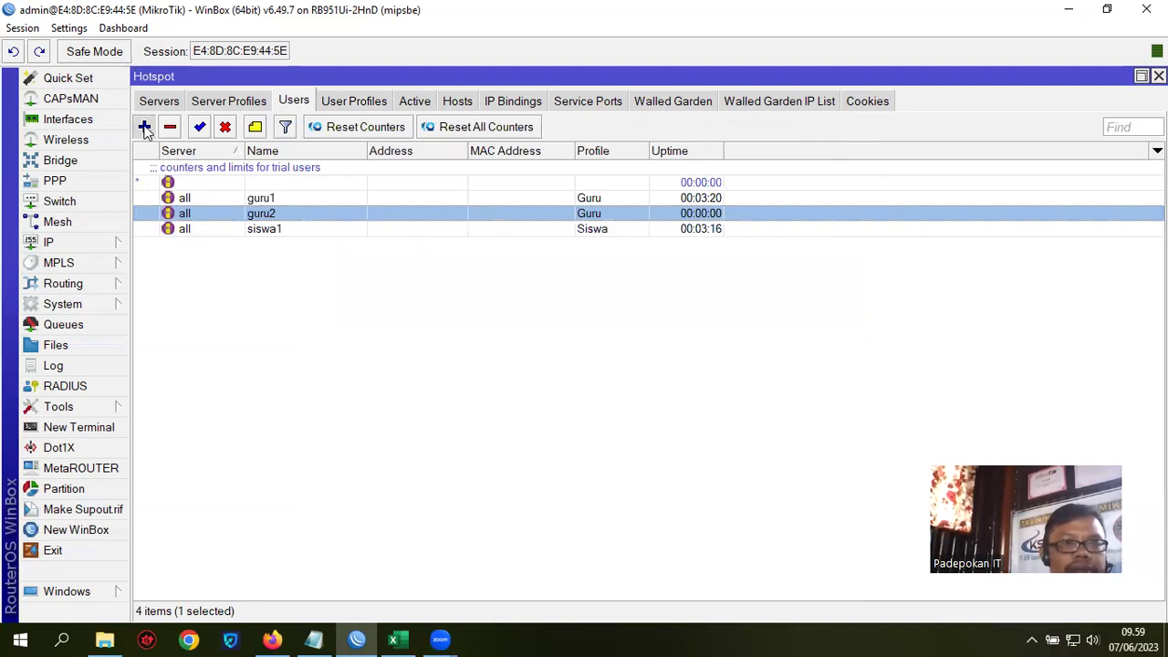
left_click(144, 126)
left_click_drag(481, 165, 450, 262)
double_click(461, 337)
type("rumah1")
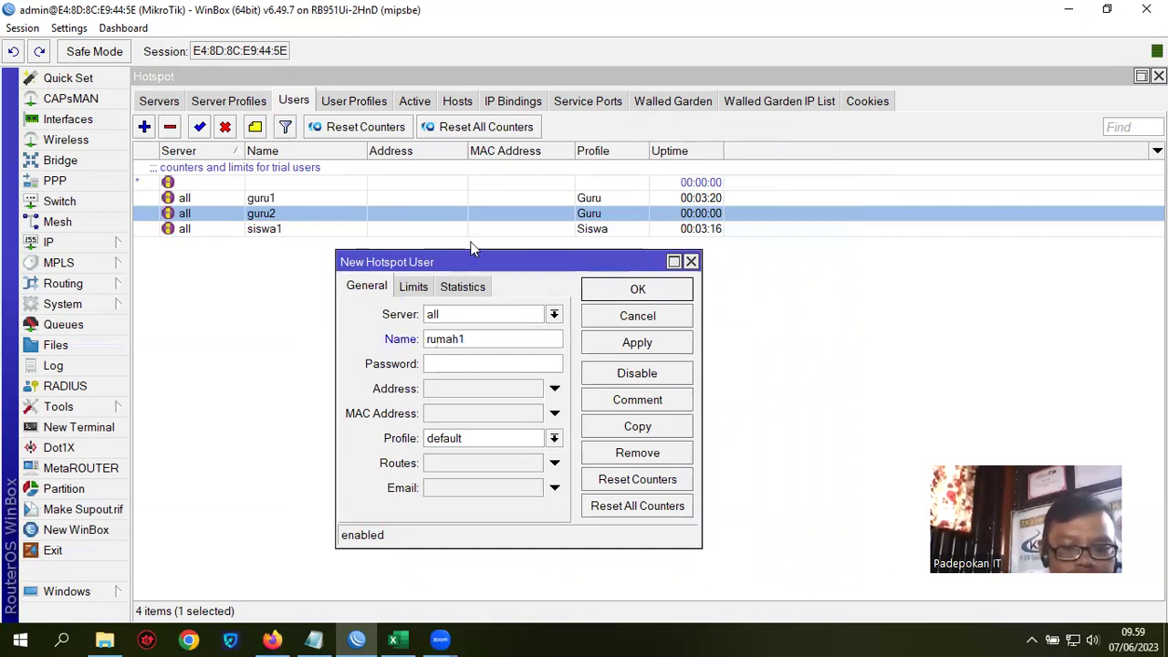
type("123")
left_click(553, 439)
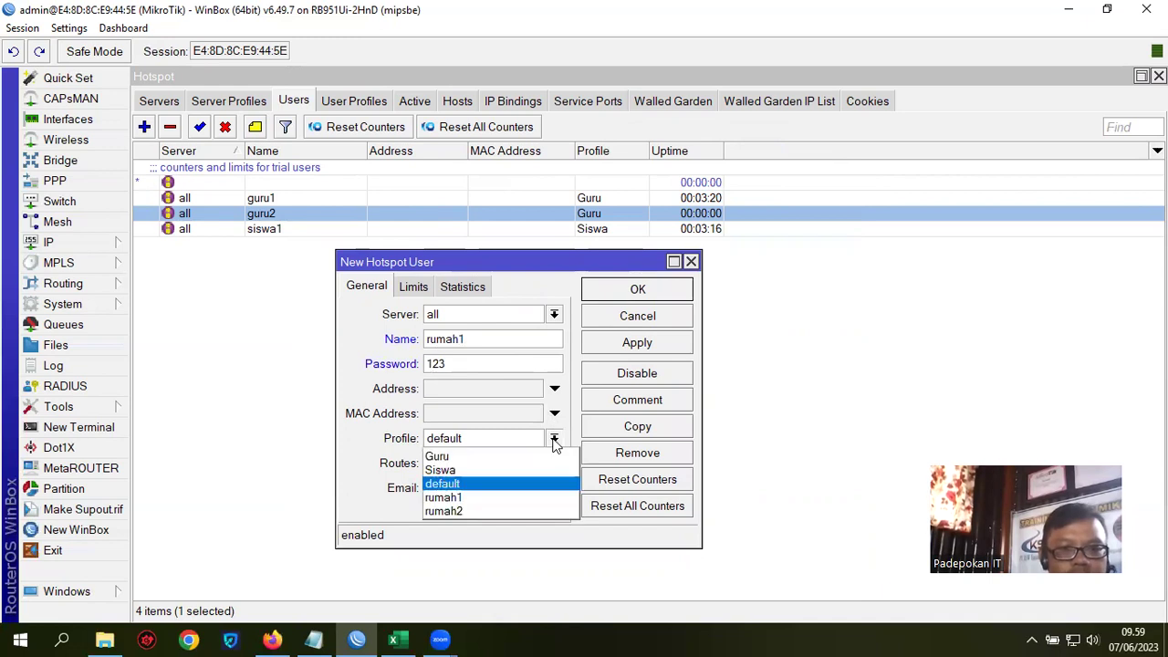
left_click(496, 497)
mouse_move(475, 249)
left_mouse_down()
mouse_move(544, 236)
mouse_move(472, 229)
left_mouse_up()
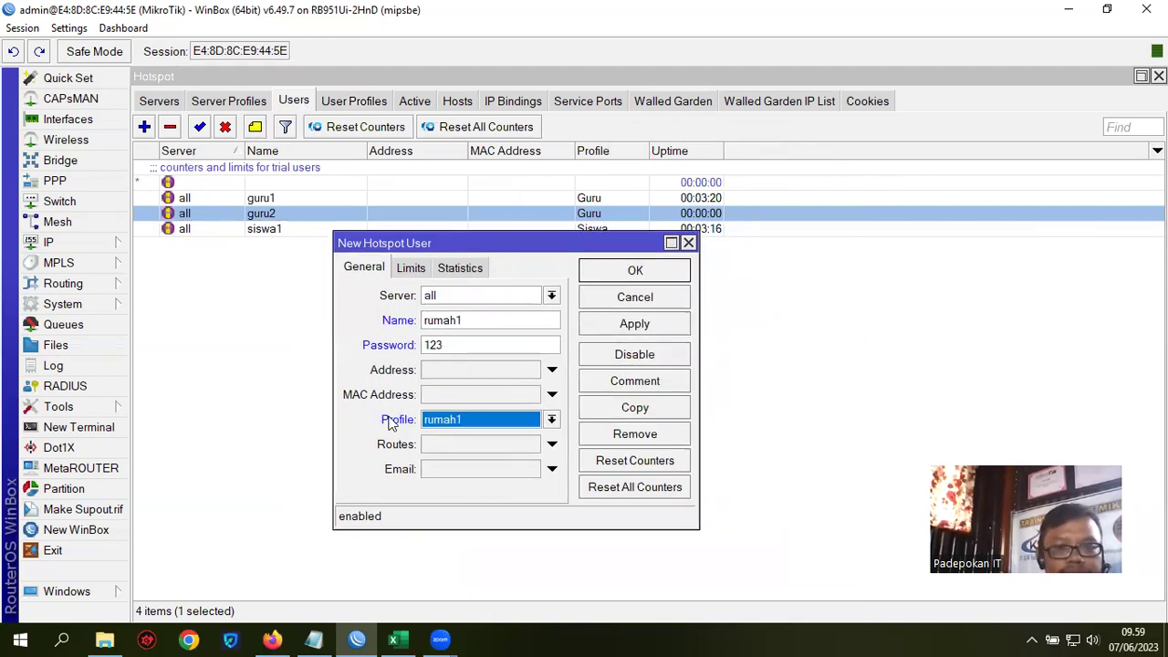
left_click(642, 329)
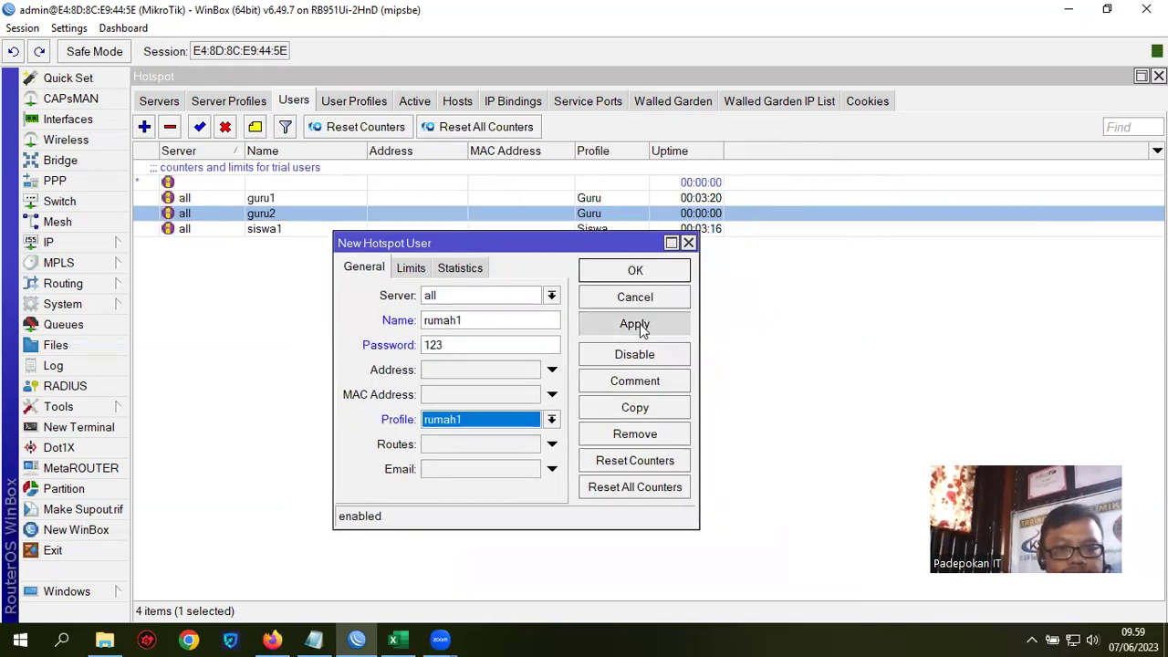
left_click(642, 270)
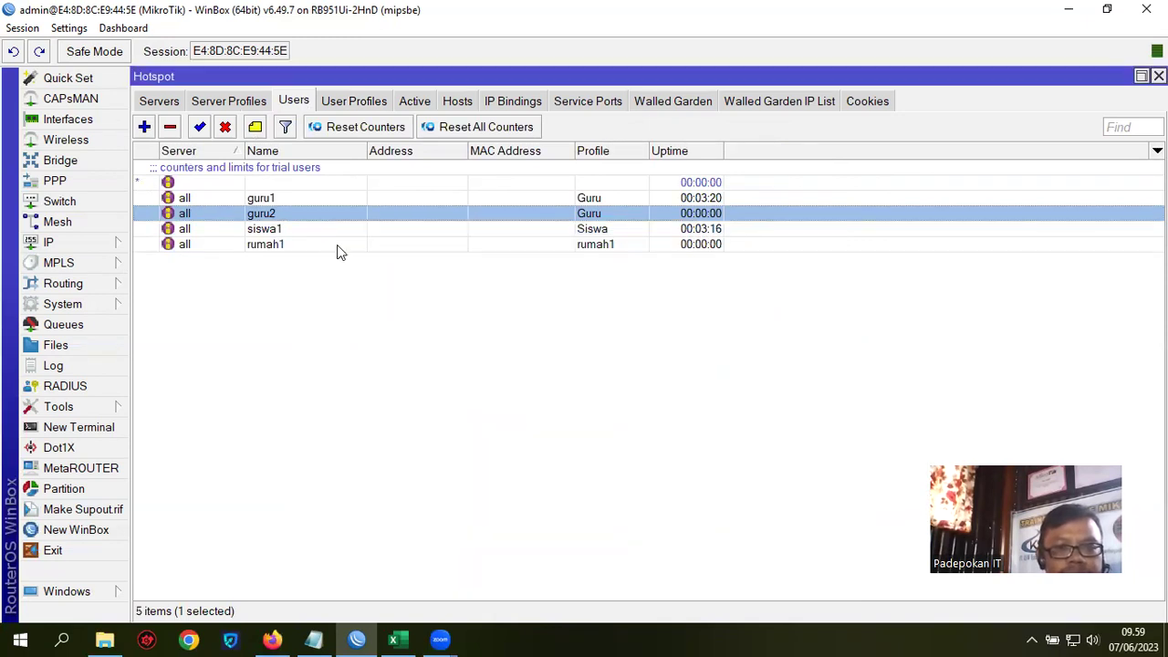
Step: Add hotspot user rumah2 with a password, assigned to the rumah2 profile
left_click(144, 128)
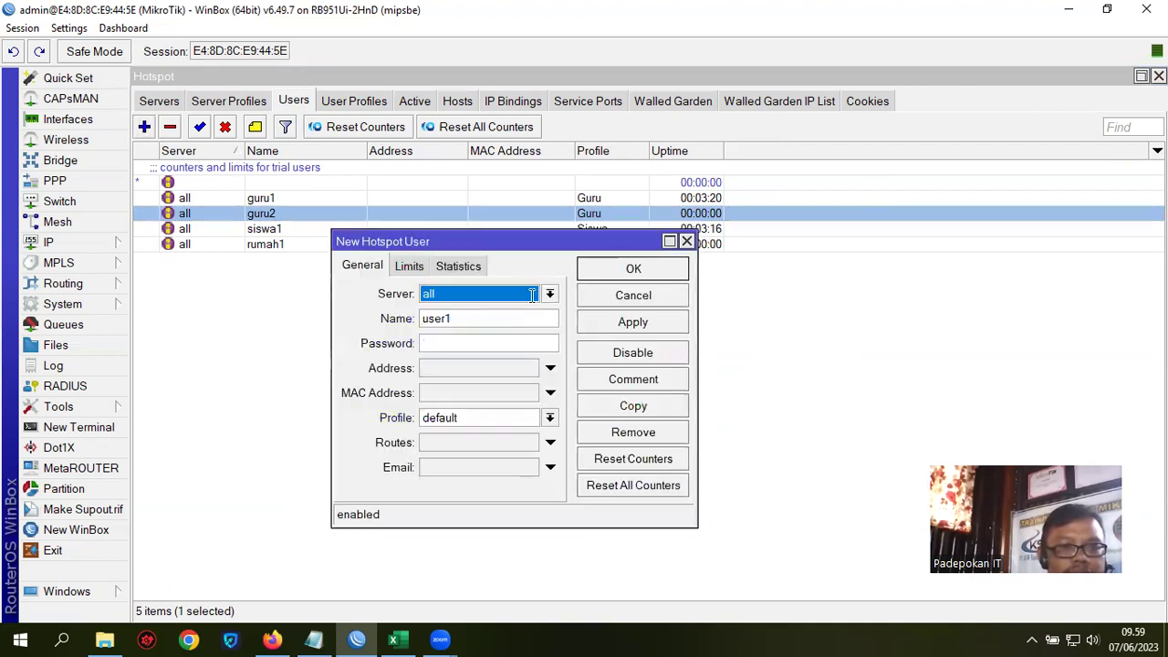
key("Tab")
type("r")
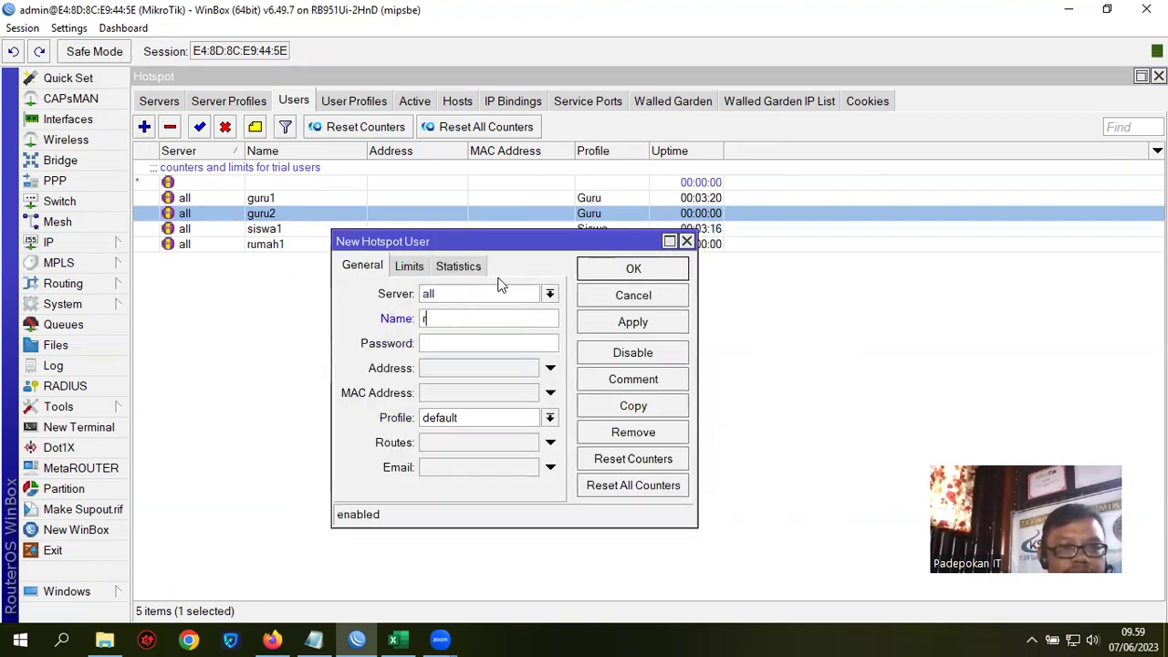
type("umah2")
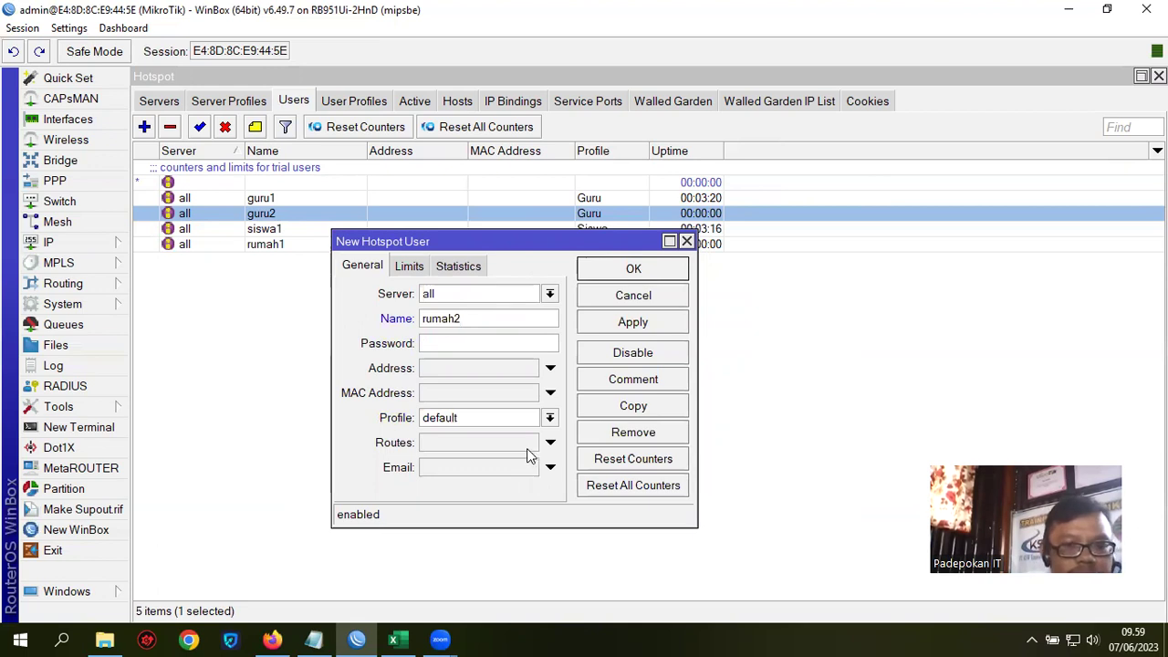
left_click(549, 417)
left_click(461, 491)
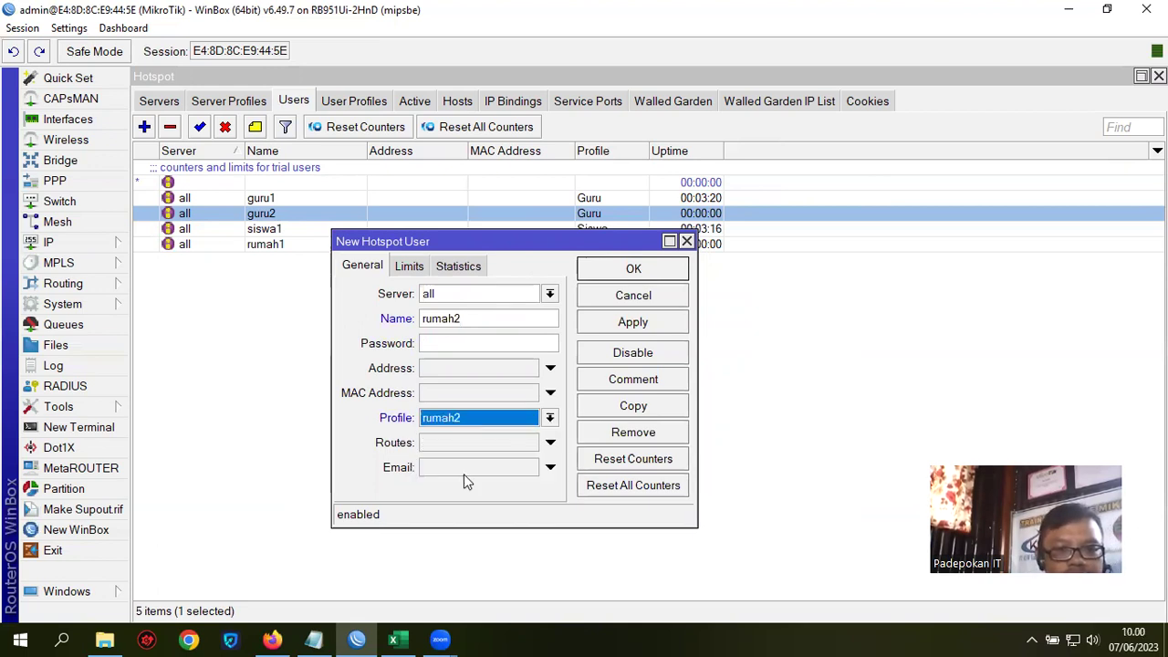
left_click(446, 341)
type("123")
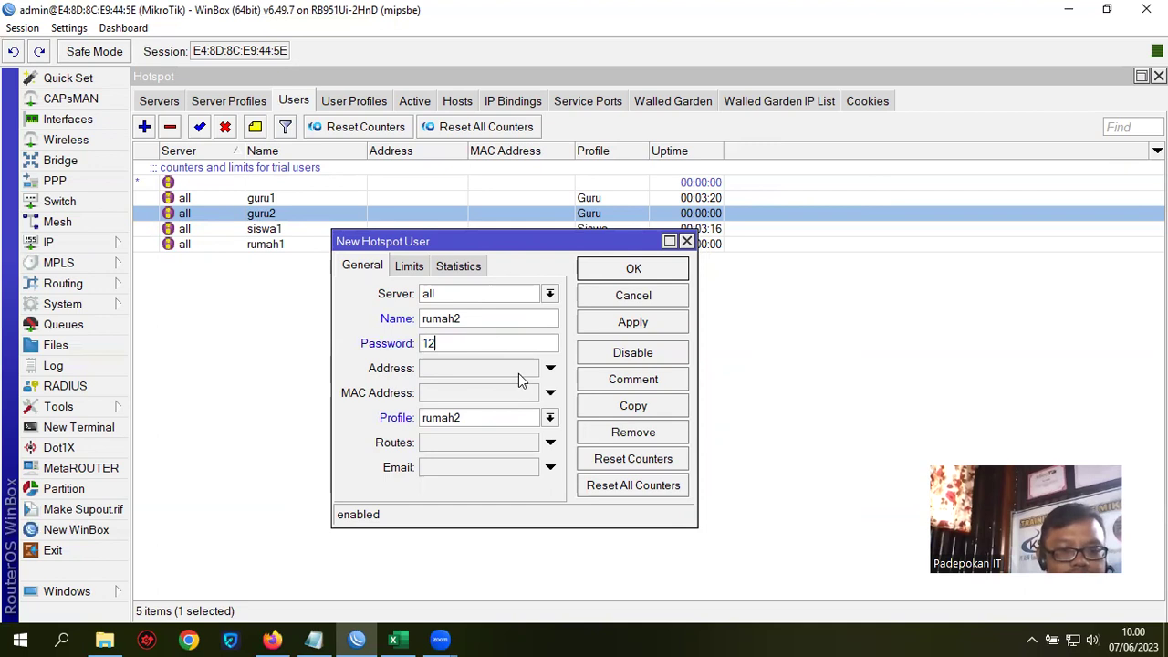
left_click(641, 323)
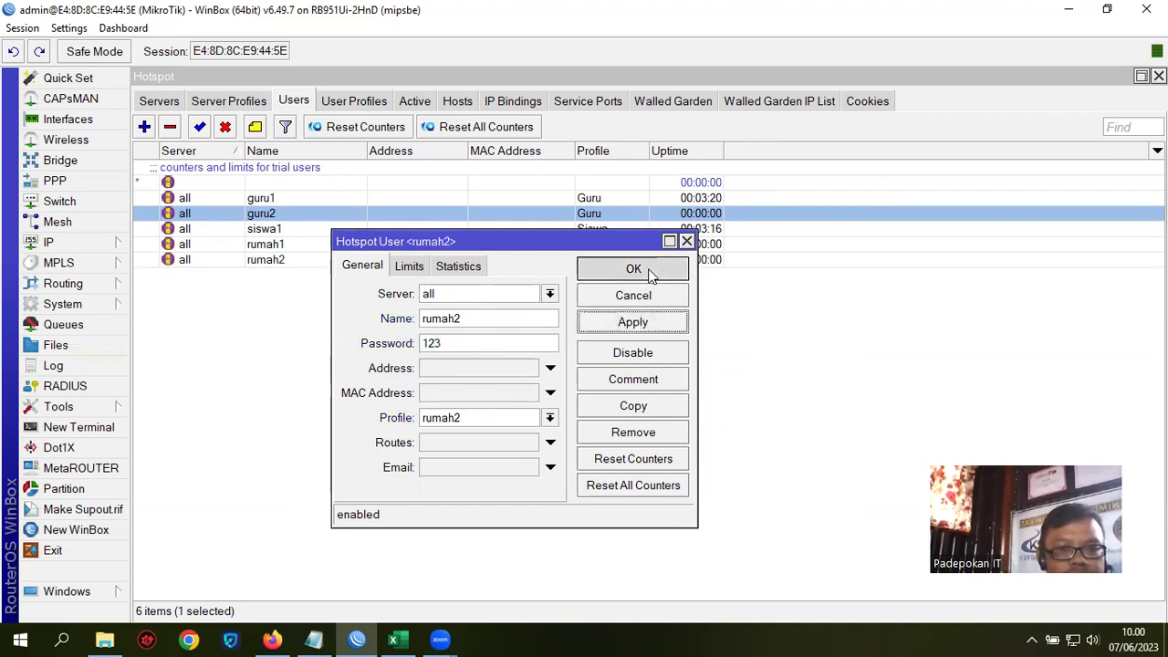
left_click(633, 269)
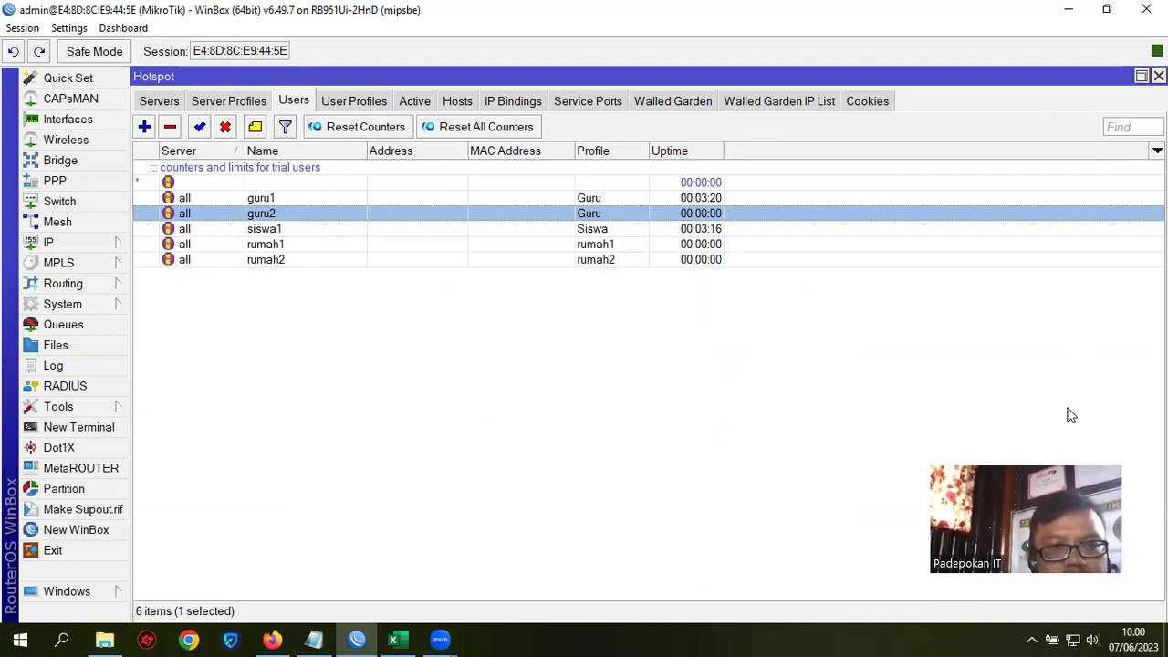
Step: Remove the guru2 and guru1 active sessions and recheck the Simple Queues list
left_click(54, 324)
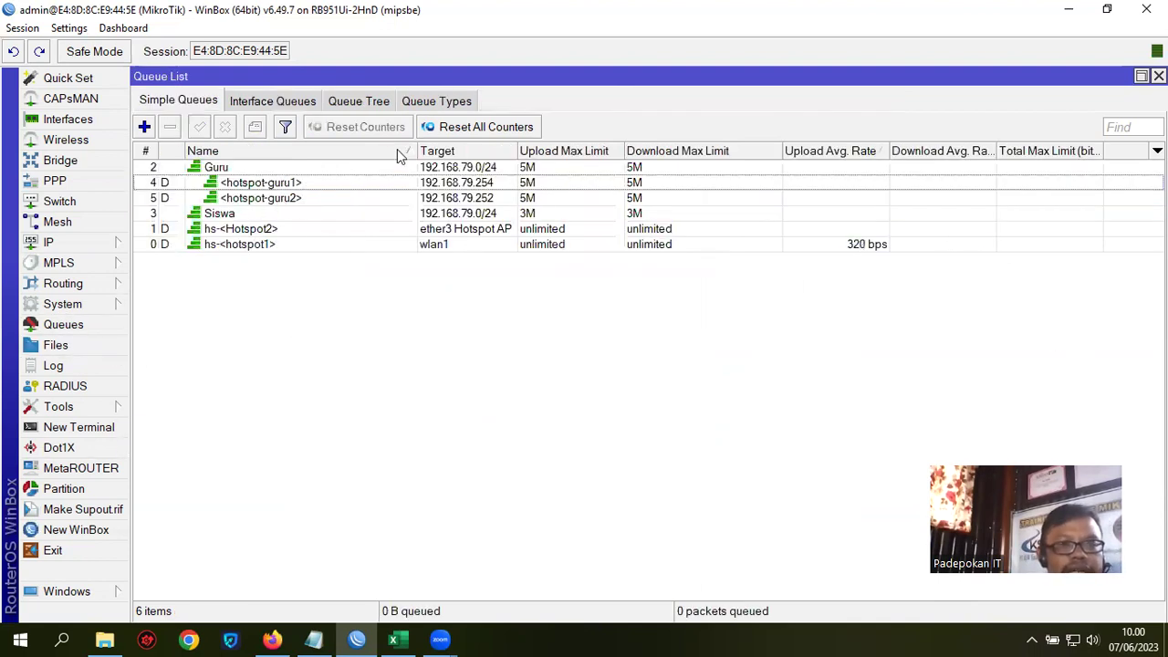
left_click(64, 242)
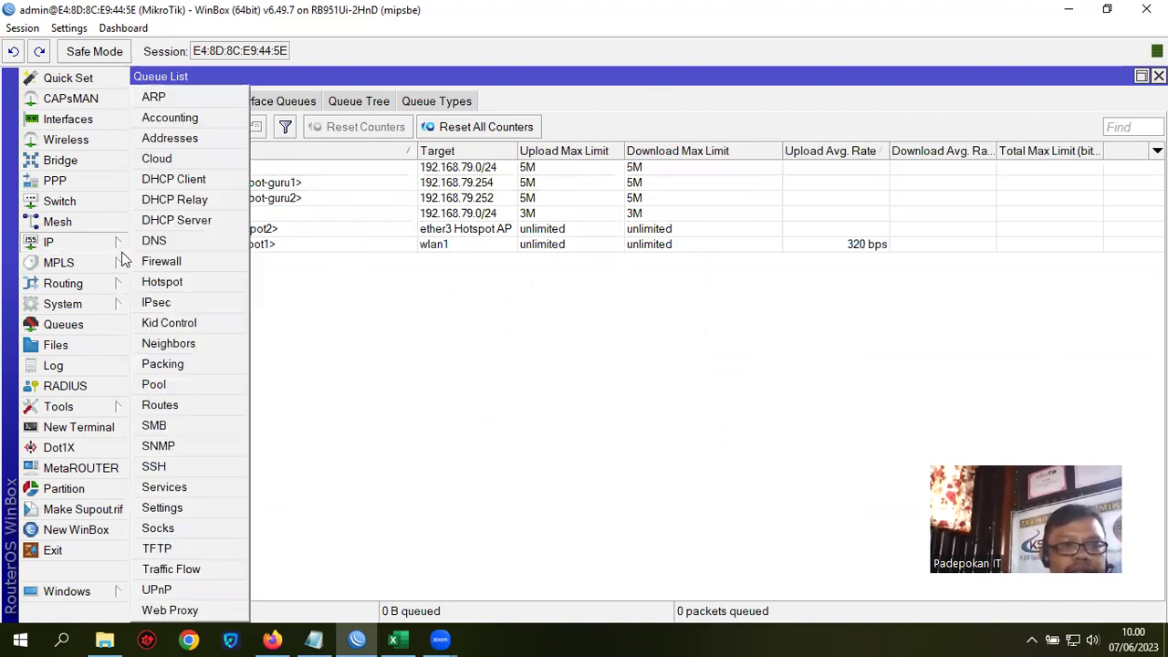
left_click(163, 282)
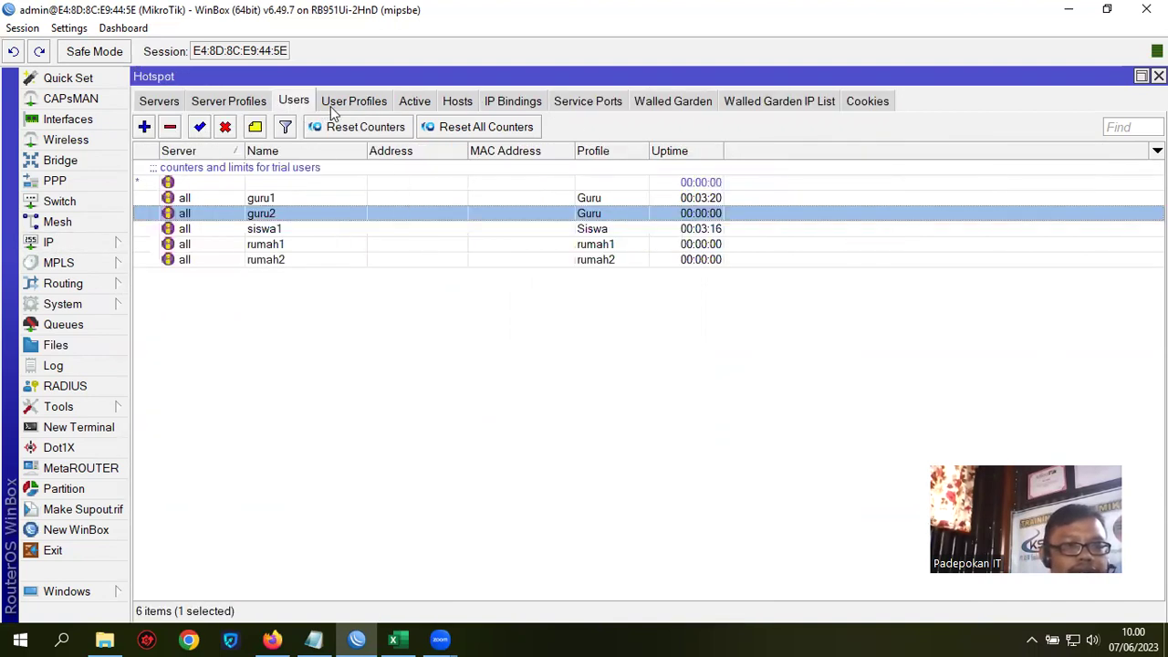
left_click(418, 106)
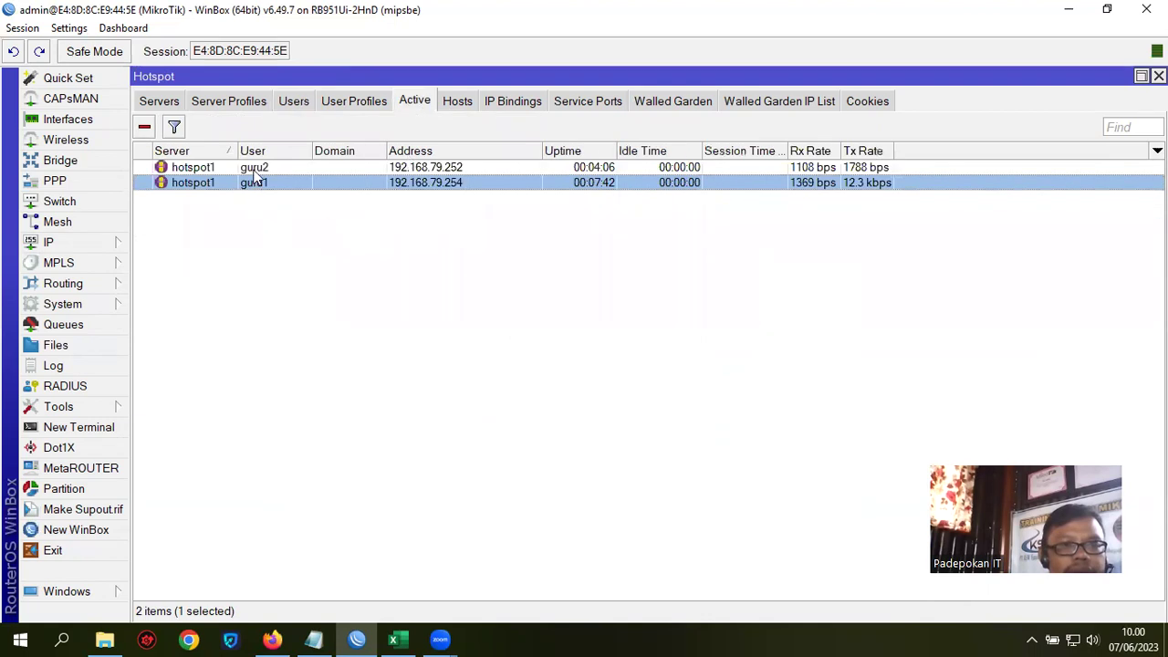
left_click(259, 168)
left_click(144, 127)
left_click(191, 168)
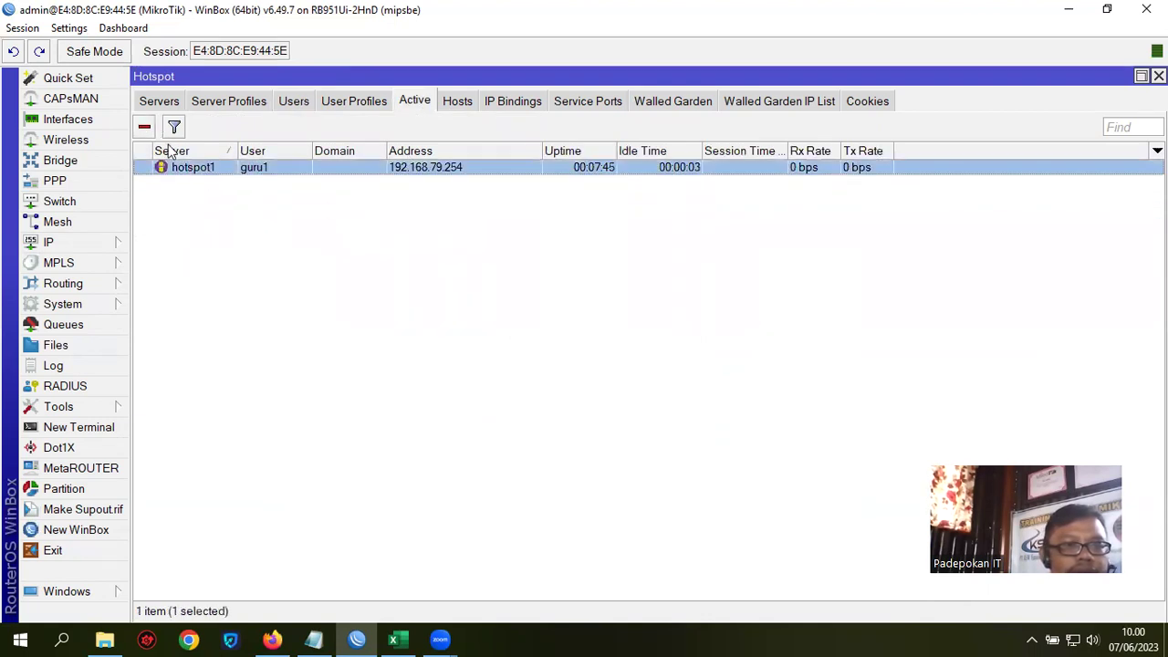
left_click(144, 127)
left_click(73, 329)
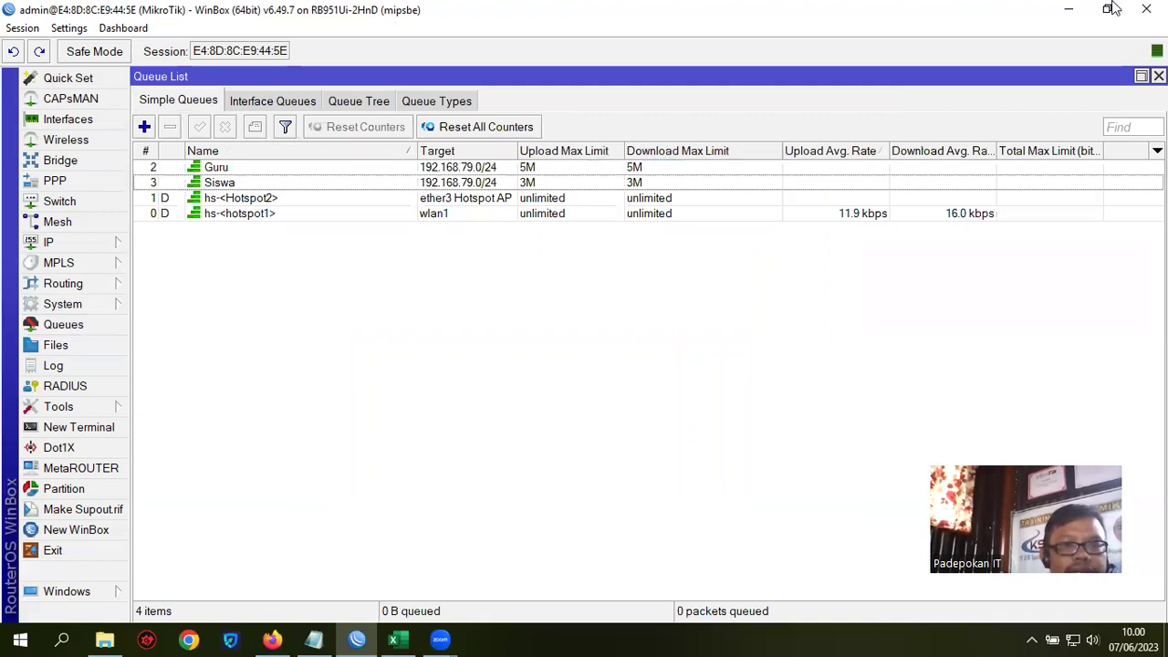
Step: Start a new simple queue named Rumah1 targeting 192.168.79.0/24
left_click(145, 127)
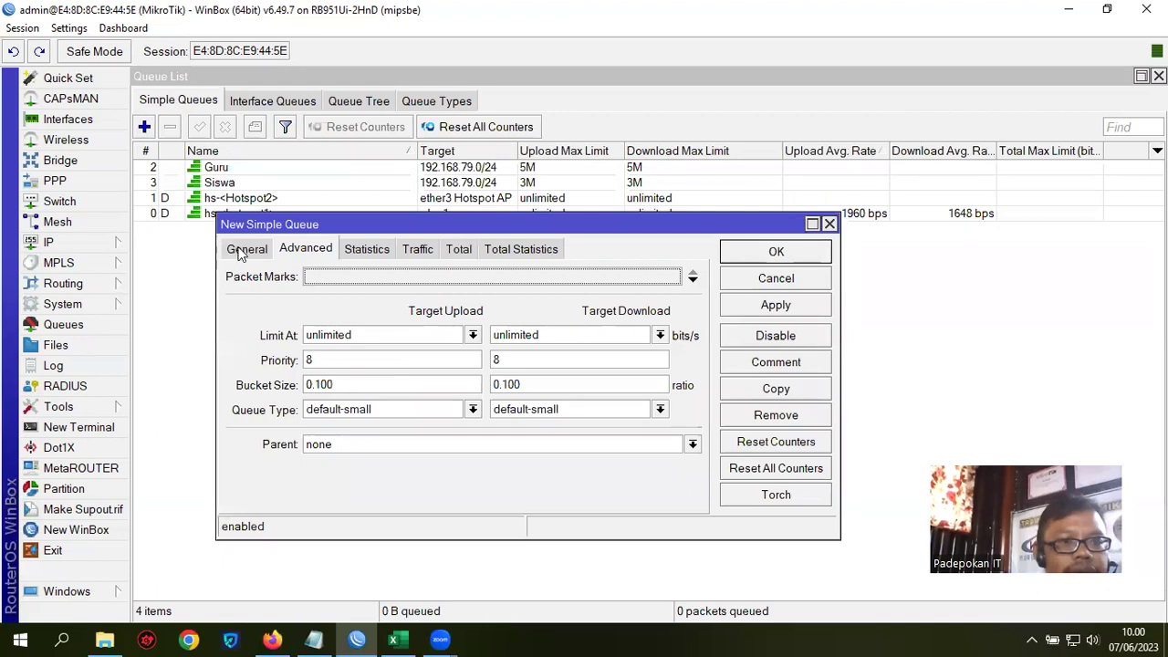
left_click(241, 251)
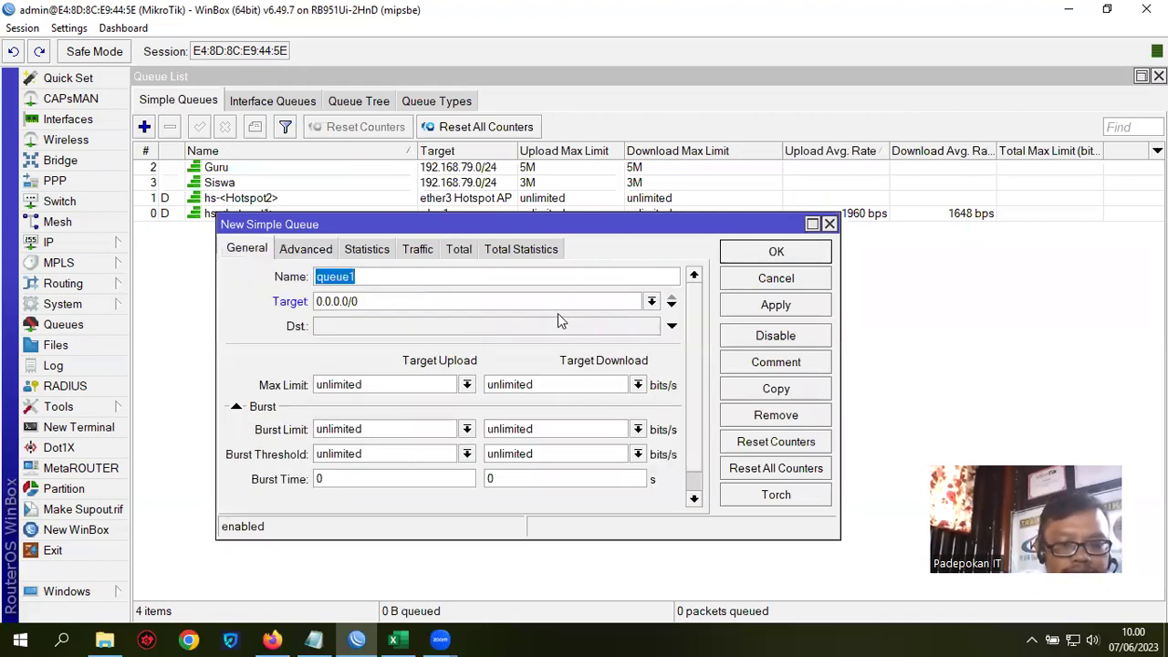
type("RUmah")
key("BackSpace")
key("BackSpace")
key("BackSpace")
key("BackSpace")
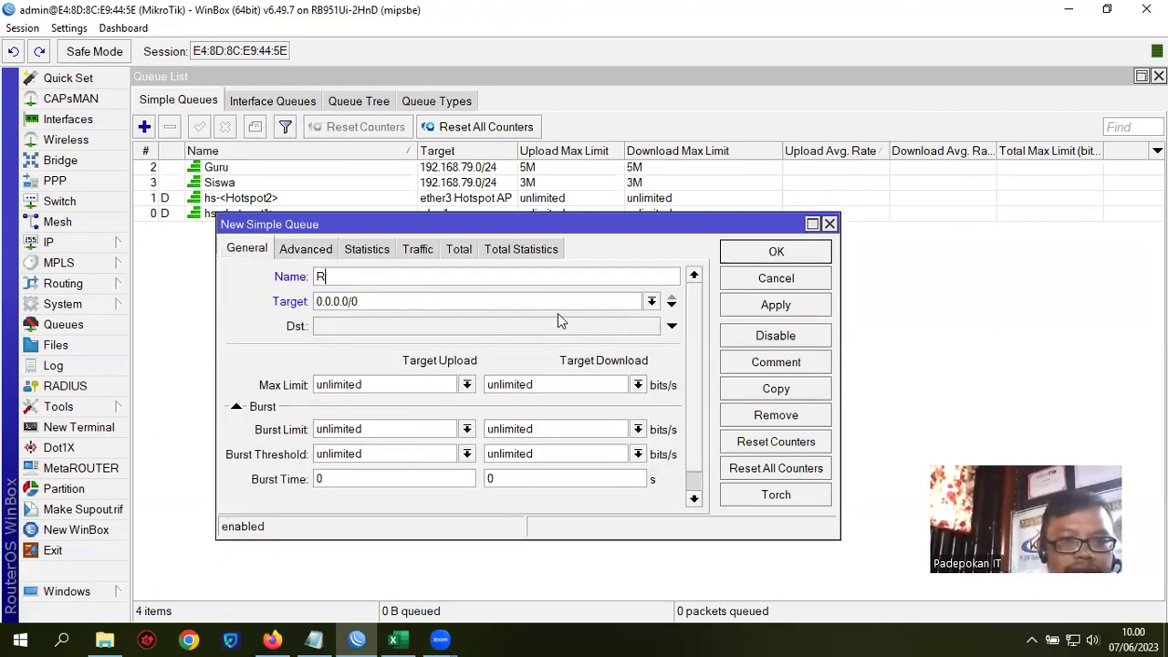
type("umah")
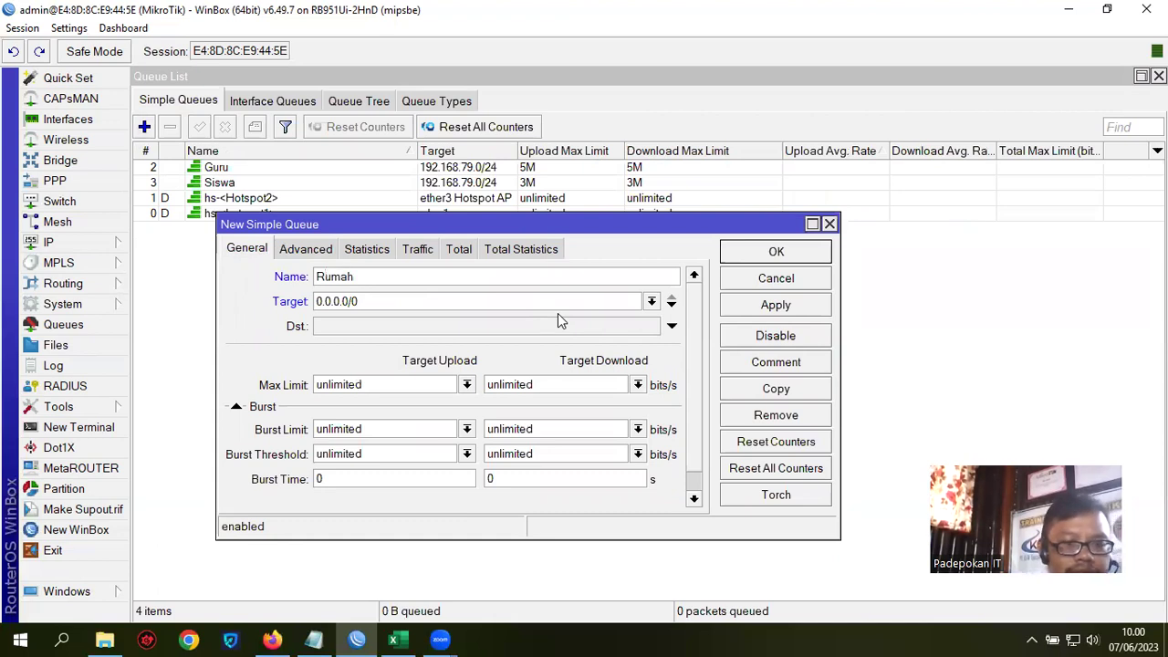
type("1")
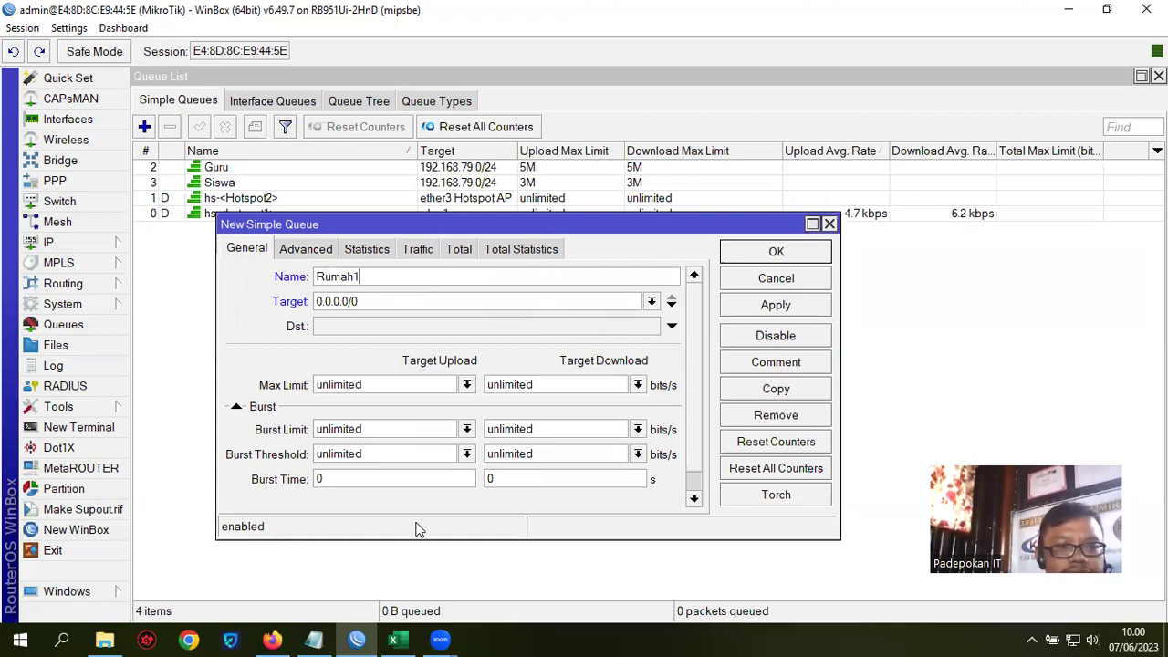
left_click(385, 307)
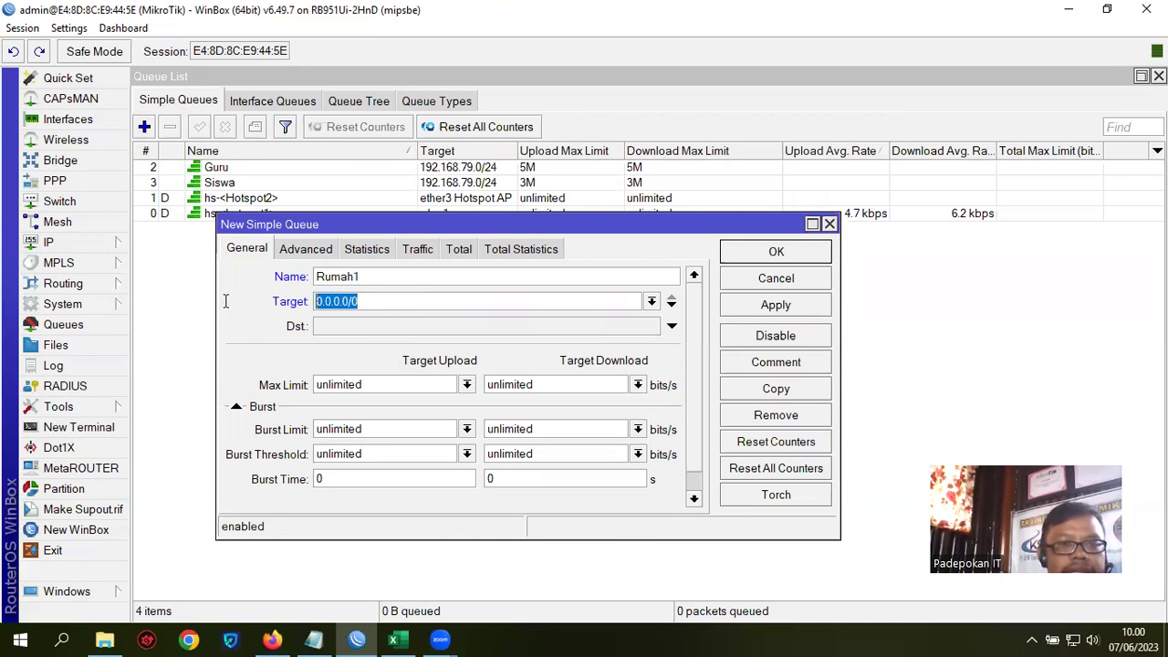
type("192.16")
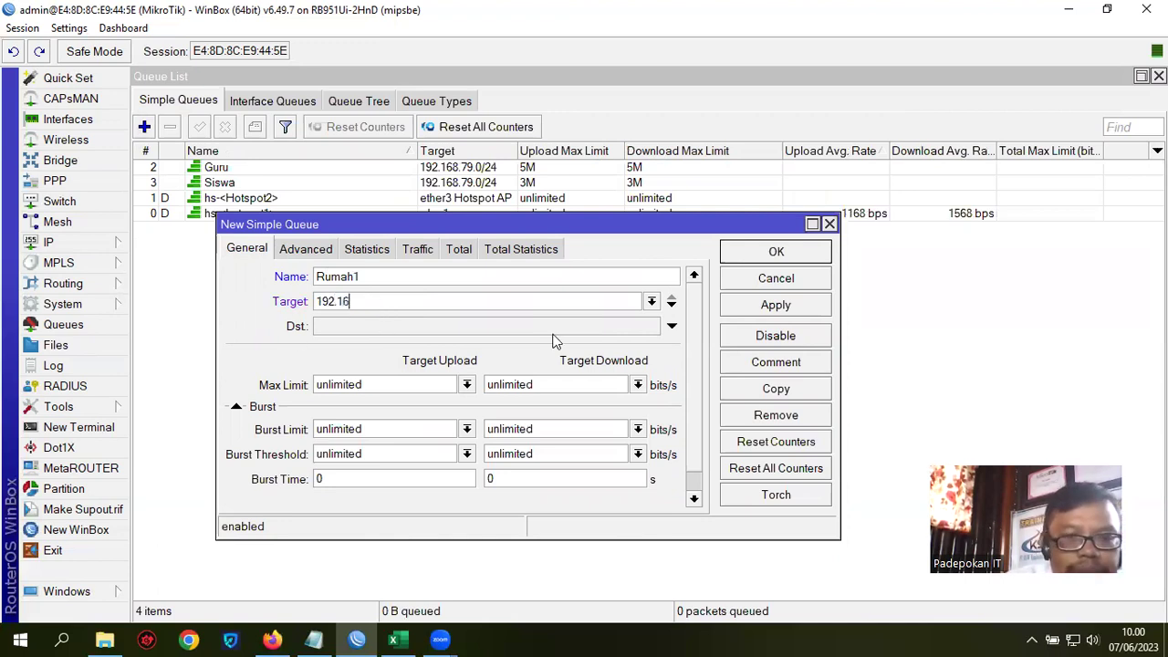
type("8.79.0/24")
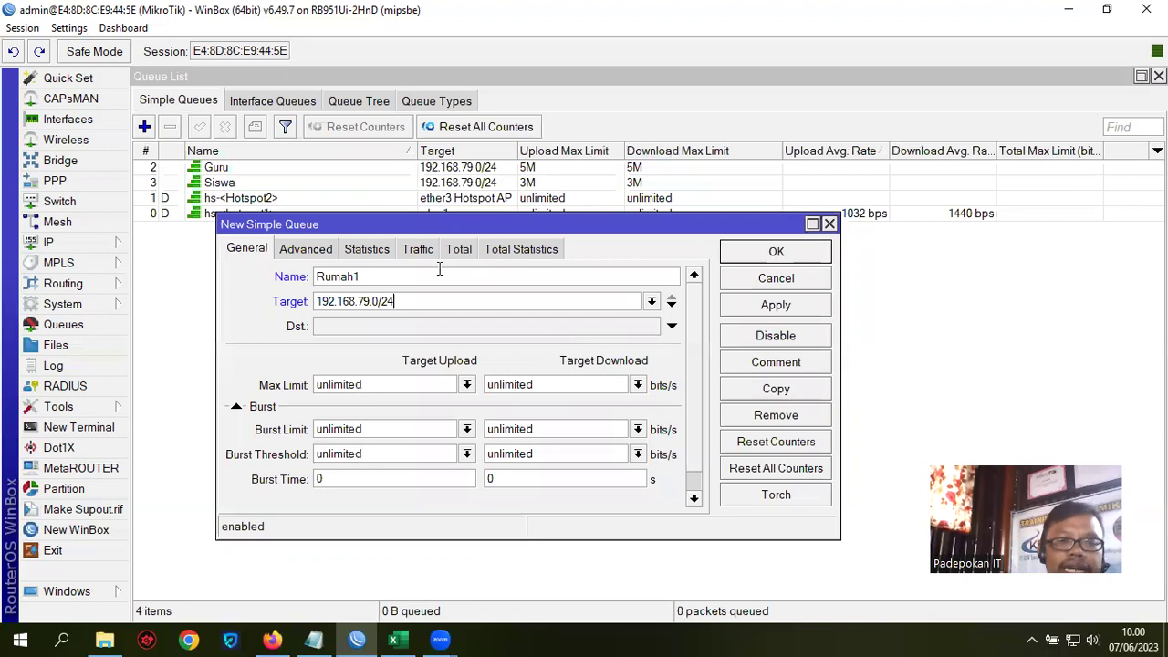
left_click_drag(402, 301, 306, 310)
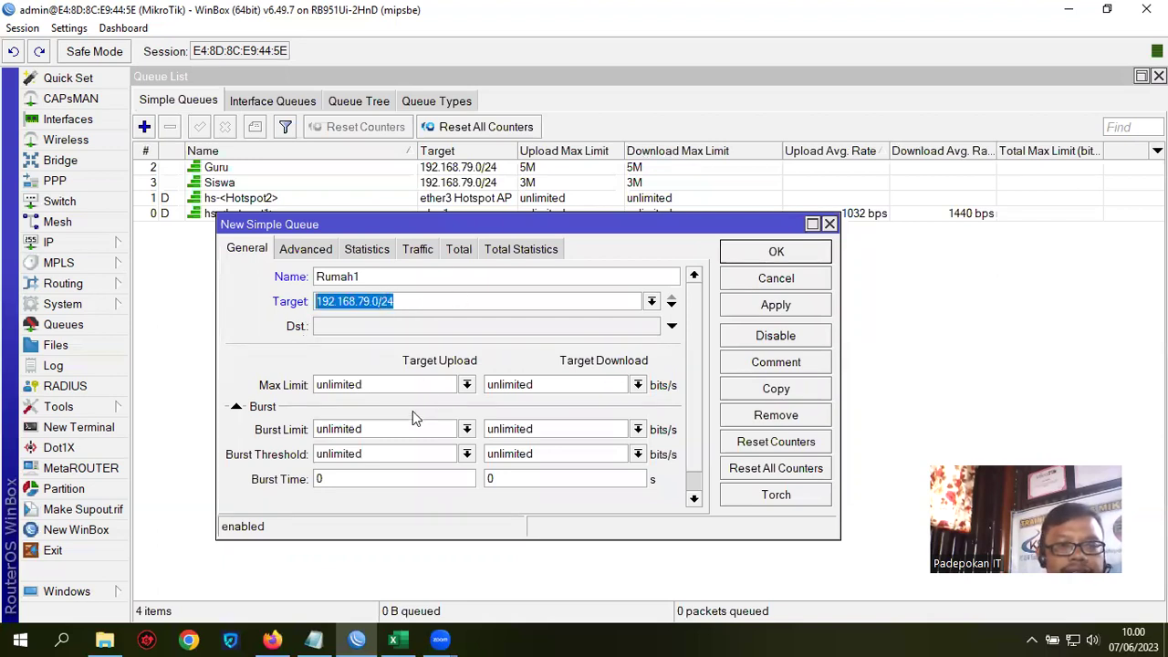
Step: Set its max limits to 5M upload and 5M download, then view Advanced settings
left_click_drag(369, 388, 301, 384)
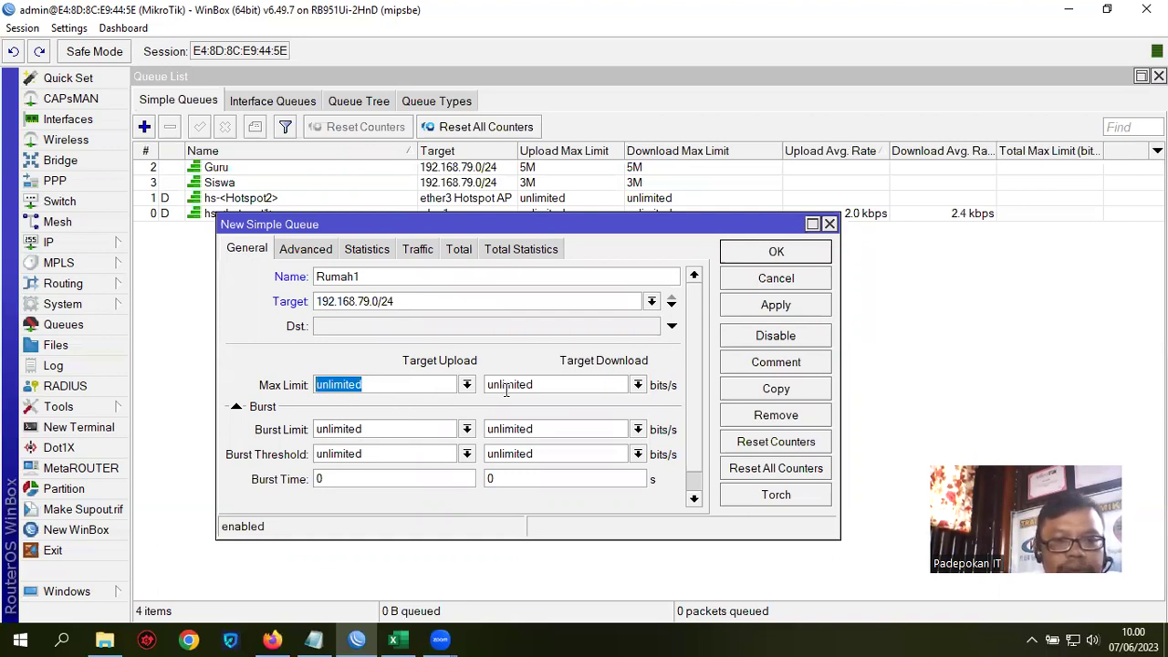
type("5M")
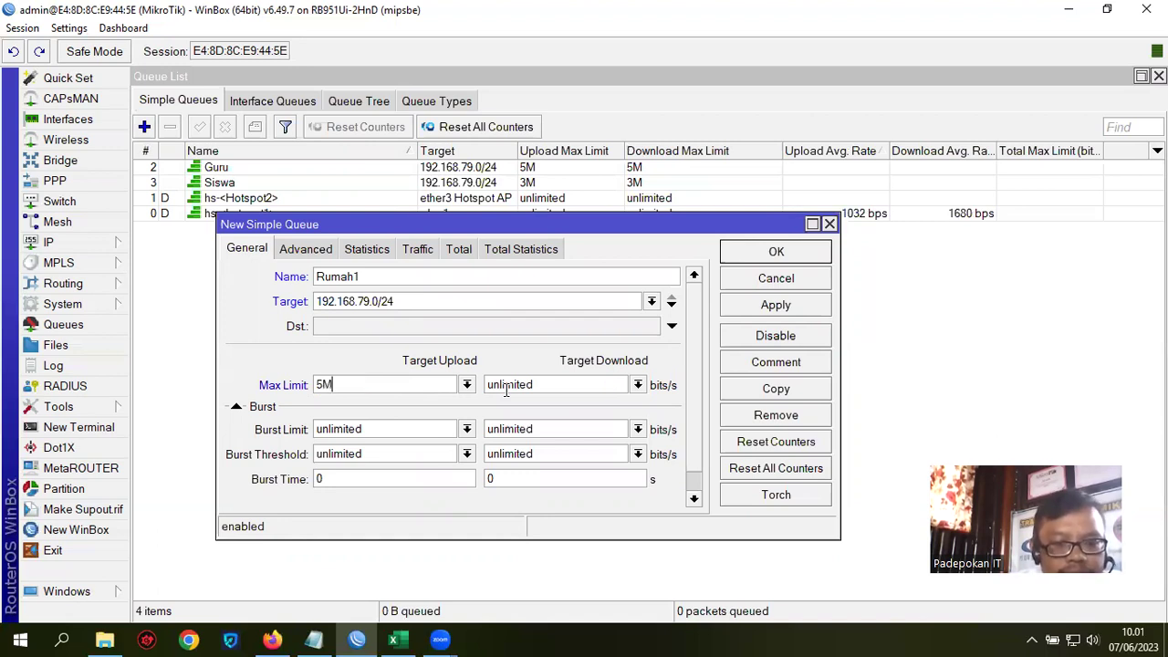
key("Tab")
type("5")
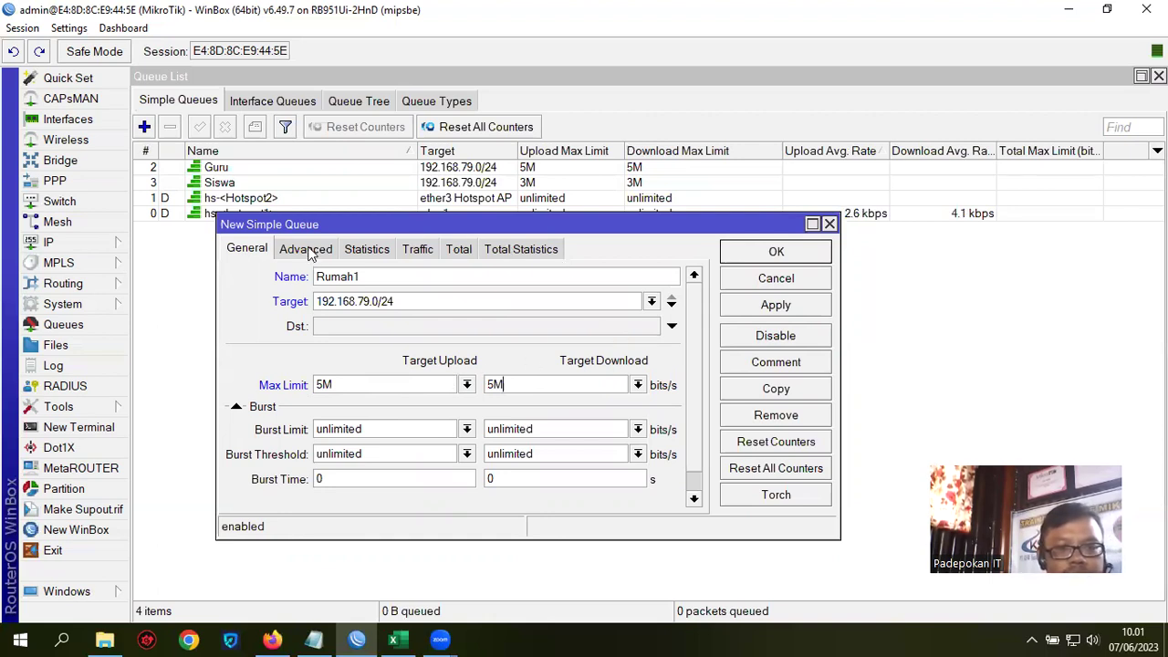
left_click(306, 250)
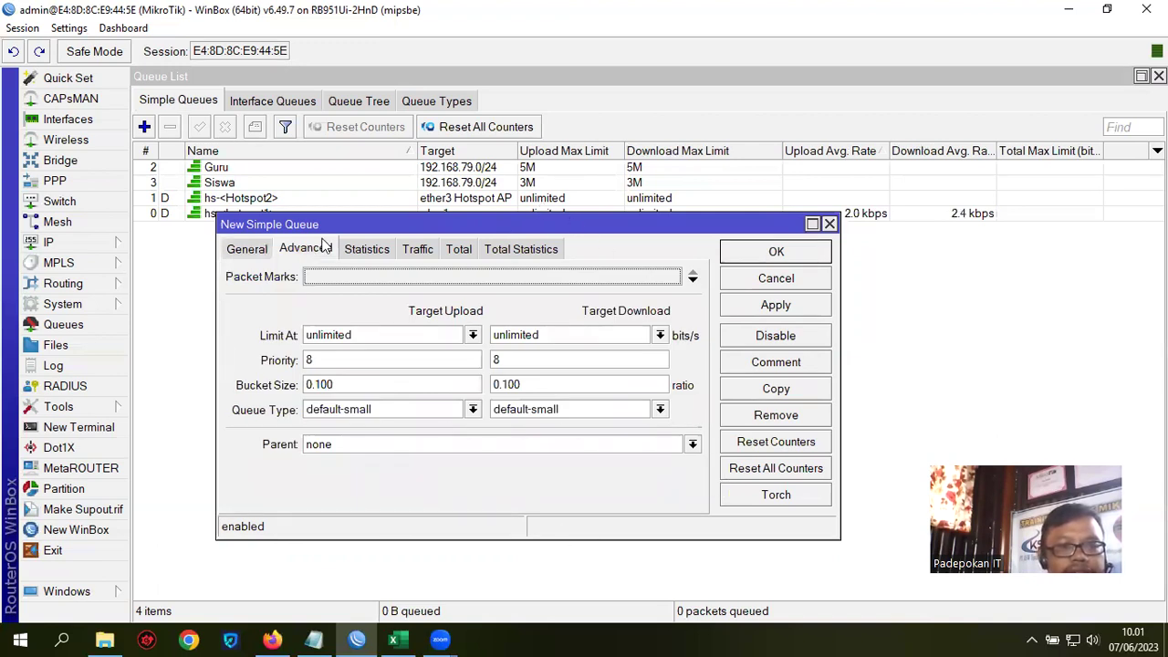
Step: Look over the Rumah1 queue's packet marks, leaving them unchanged
left_click_drag(292, 230, 374, 216)
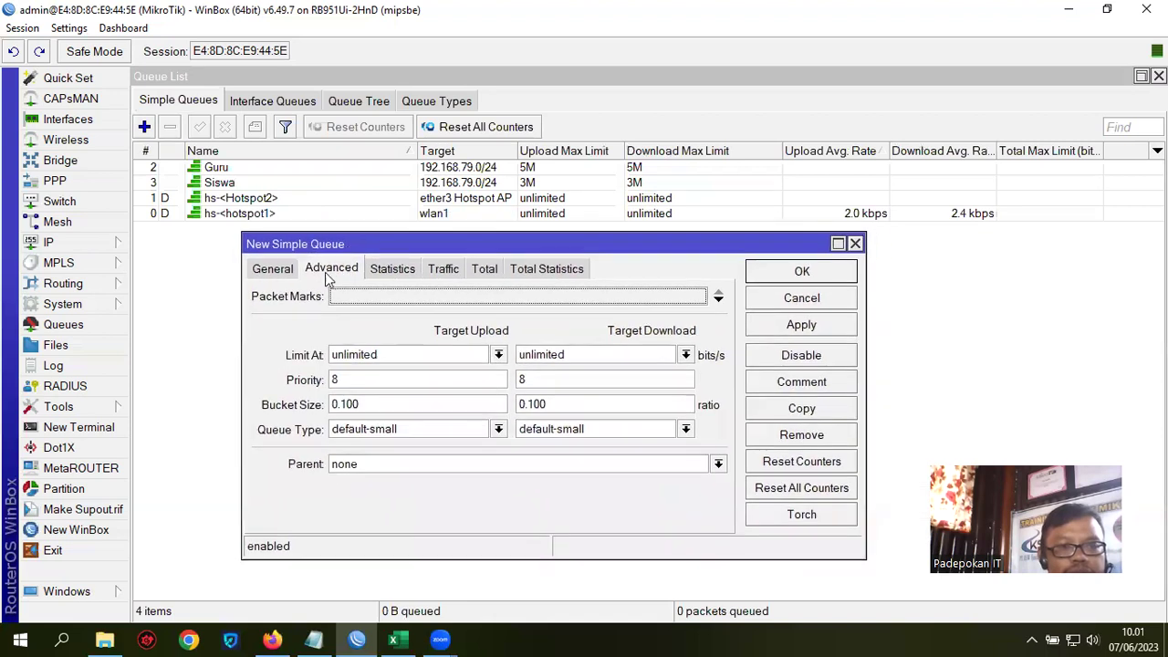
left_click(718, 301)
left_click(700, 301)
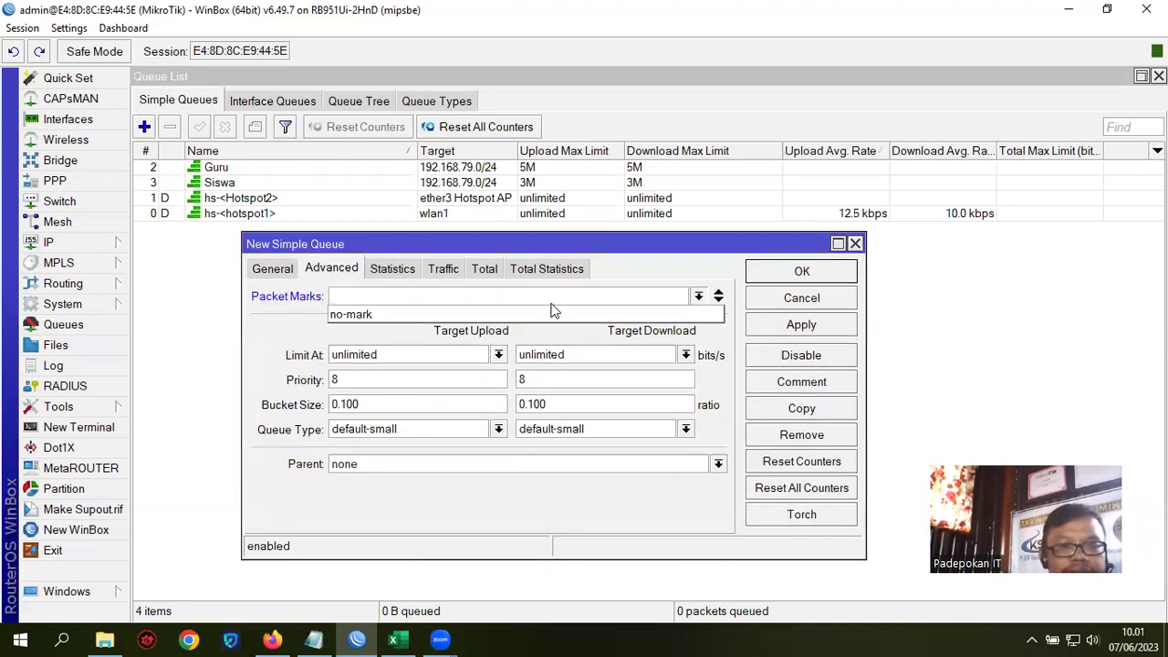
left_click(643, 278)
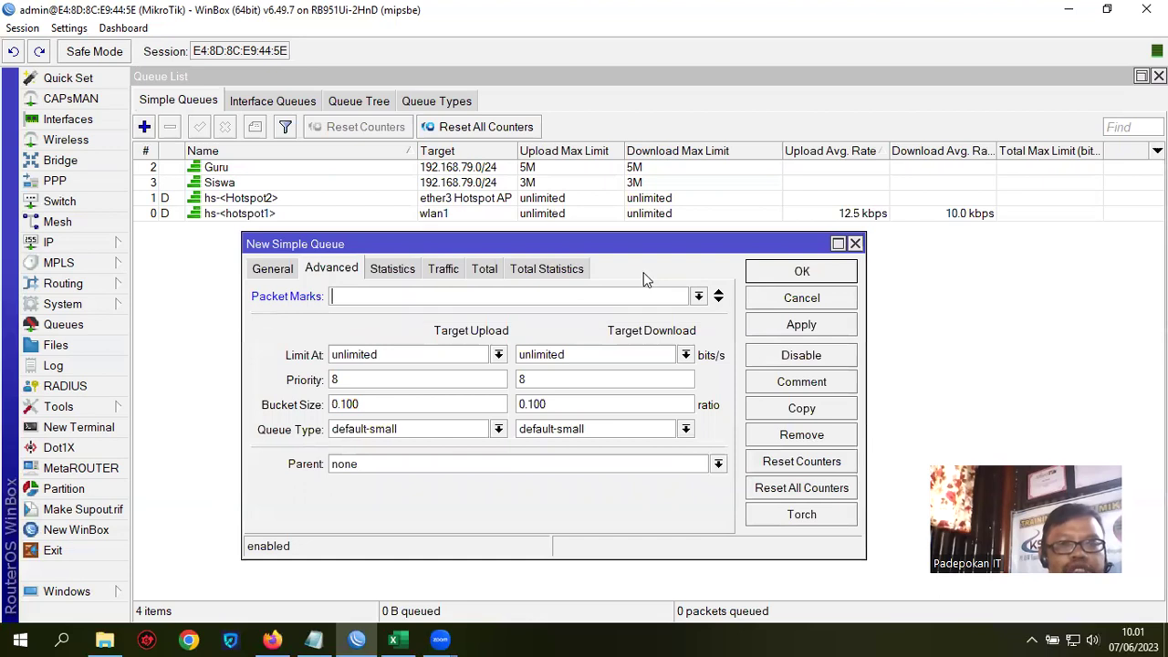
left_click(263, 268)
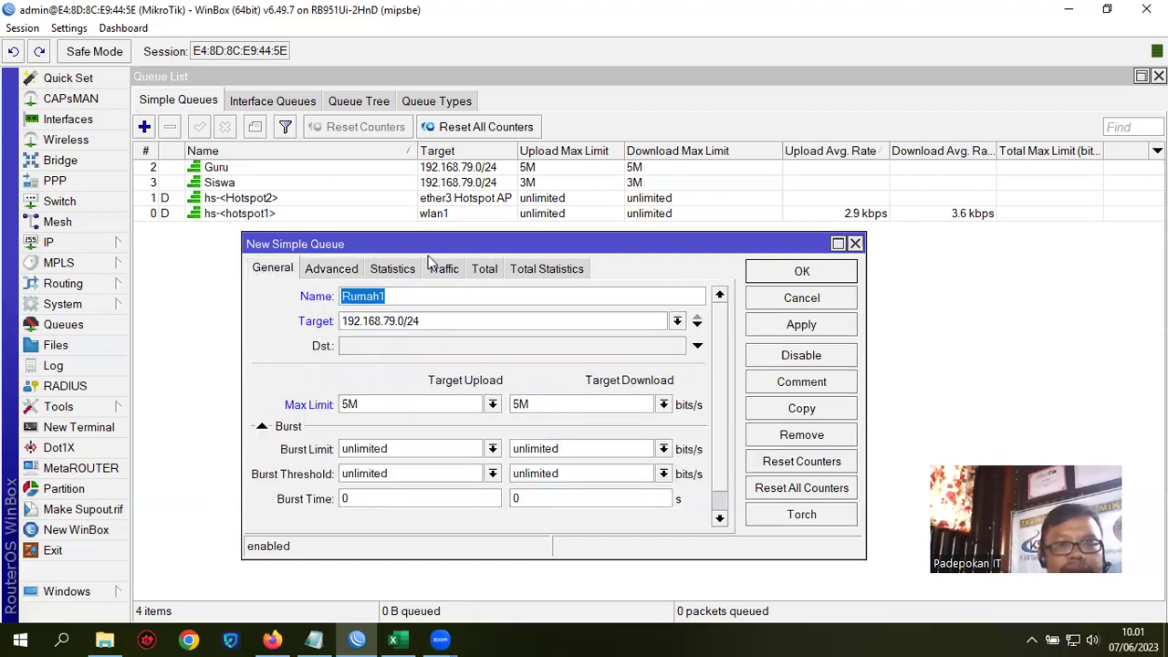
Step: Set Rumah1's queue types to pcq-download-default (upload) and pcq-upload-default (download), then save it
left_click(332, 268)
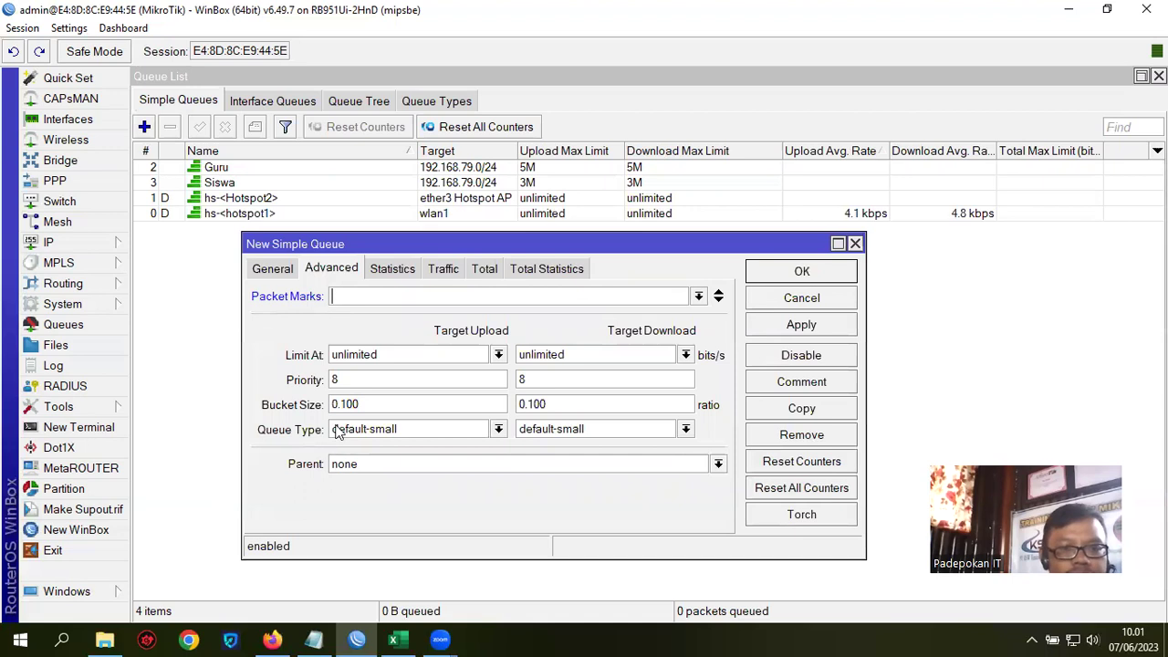
left_click(498, 430)
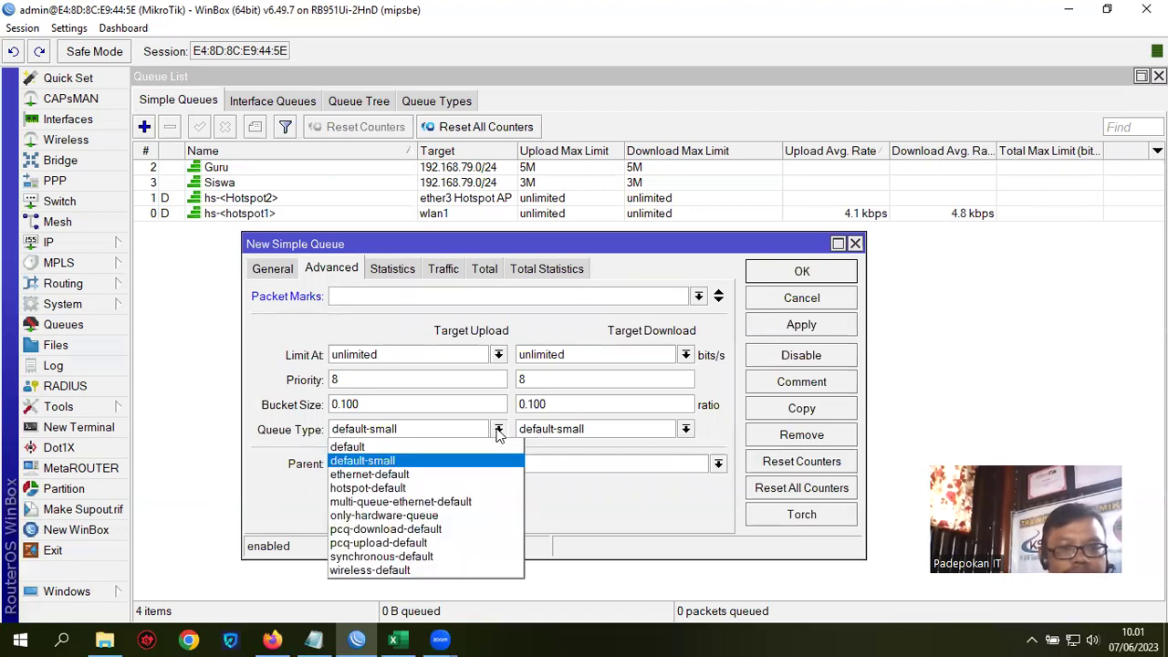
left_click(448, 530)
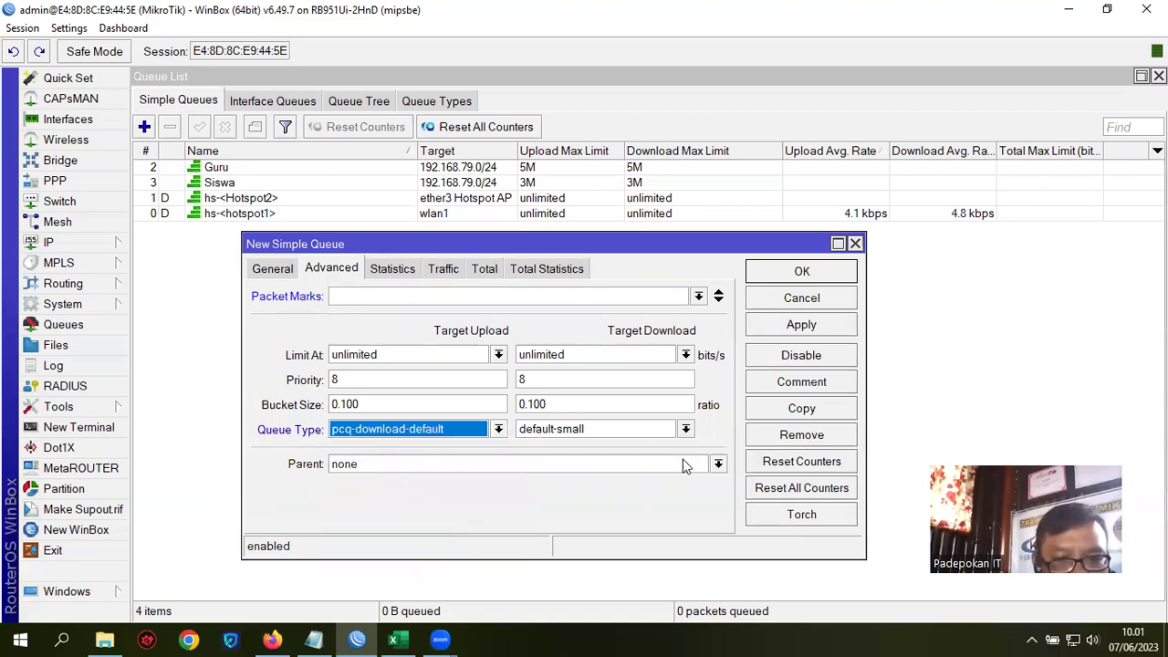
left_click(685, 429)
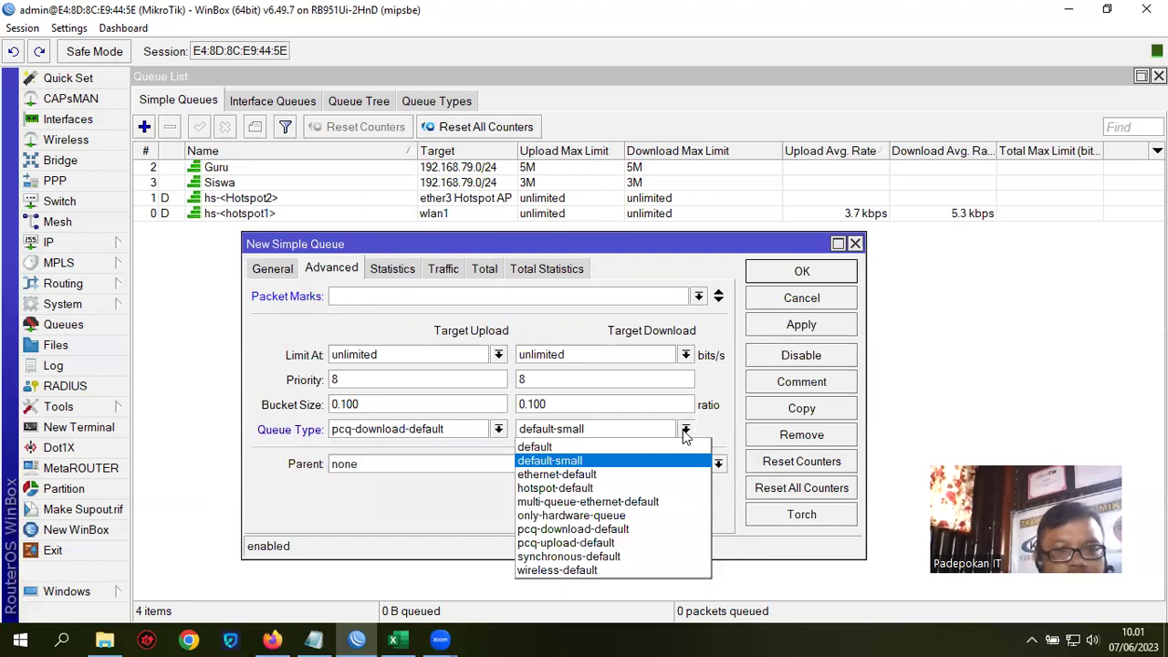
left_click(641, 543)
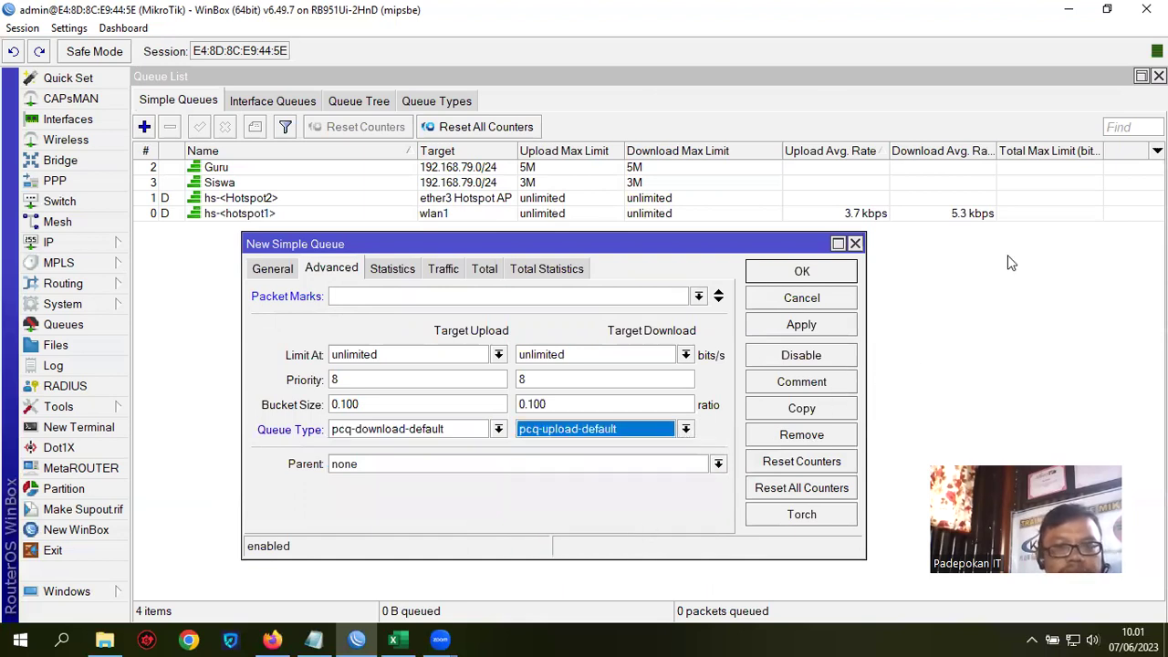
left_click(265, 272)
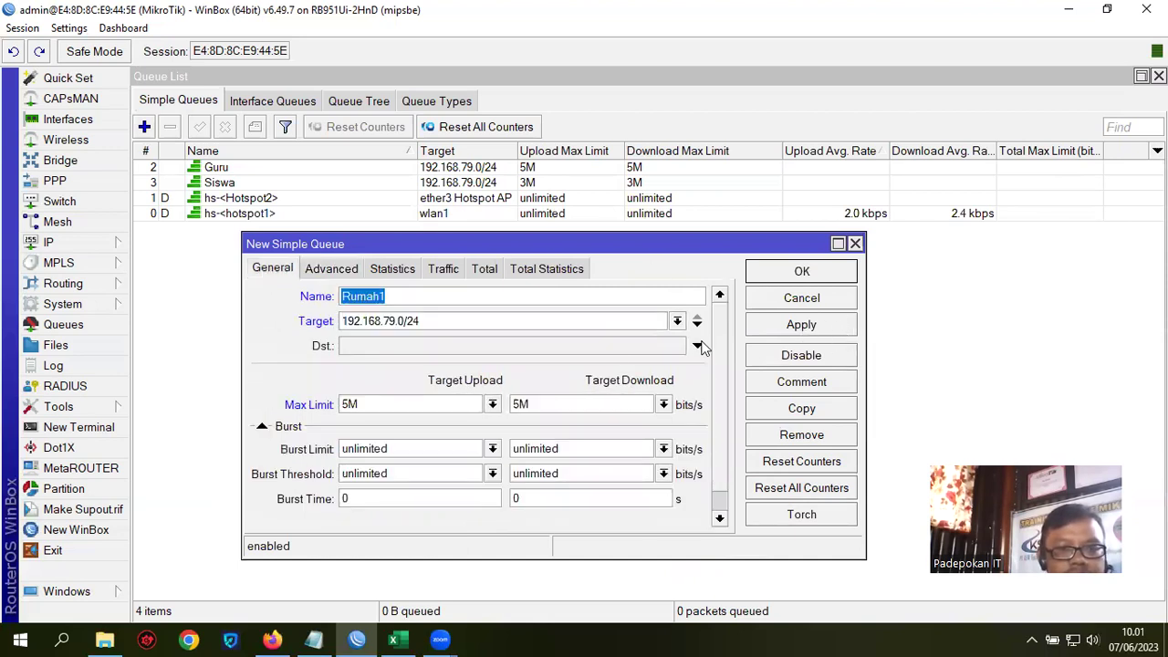
left_click(801, 325)
left_click(802, 271)
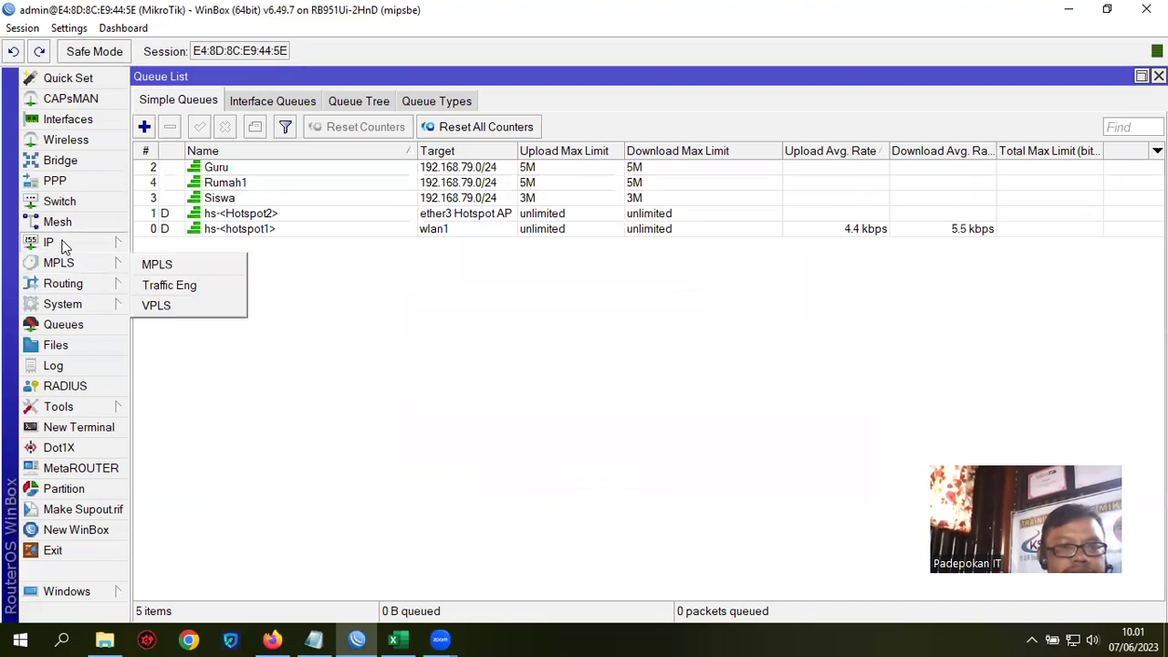
Step: Change the rumah1 hotspot user profile's Shared Users to 5, then check rumah2's profile
mouse_move(64, 242)
left_click(203, 282)
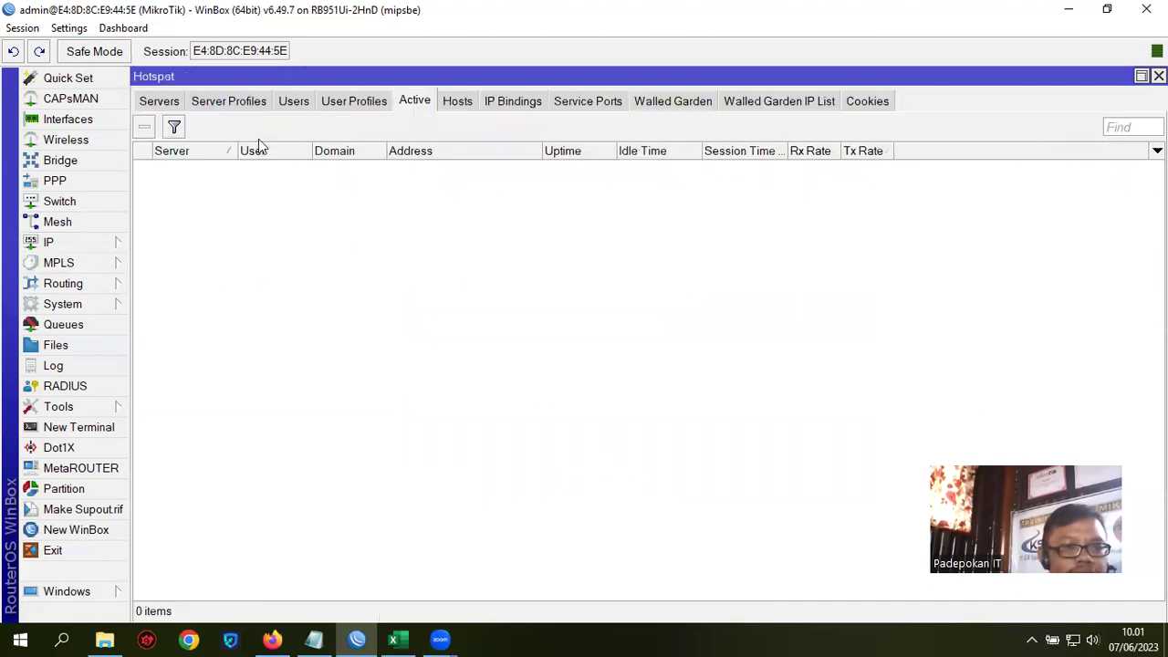
left_click(354, 100)
double_click(208, 218)
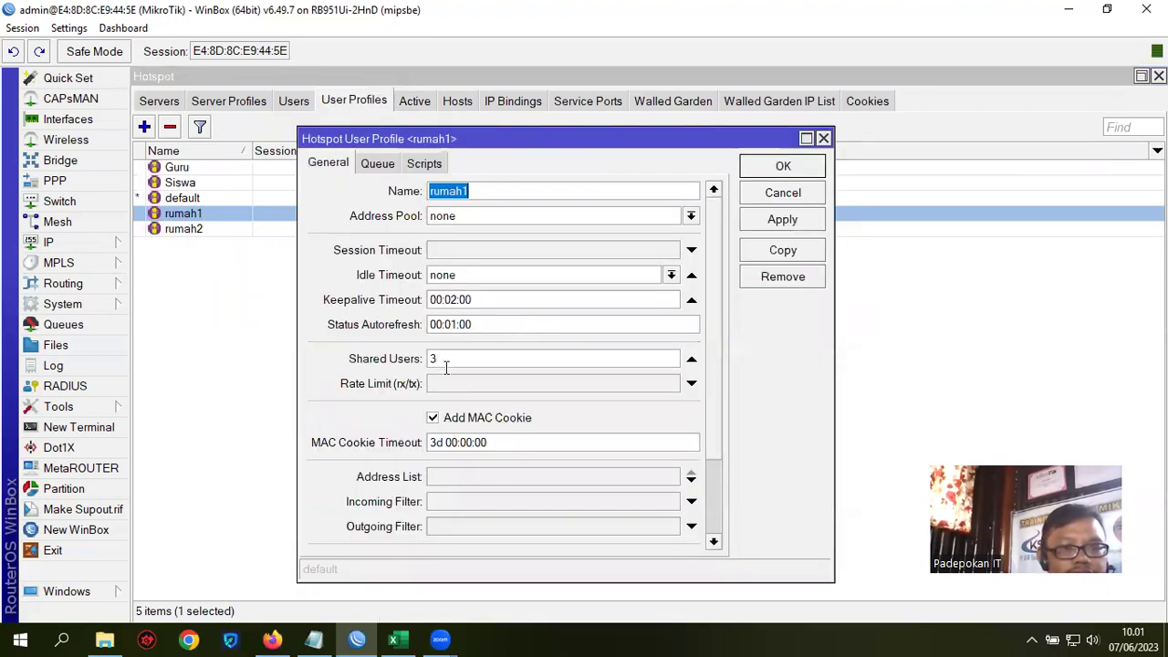
double_click(436, 359)
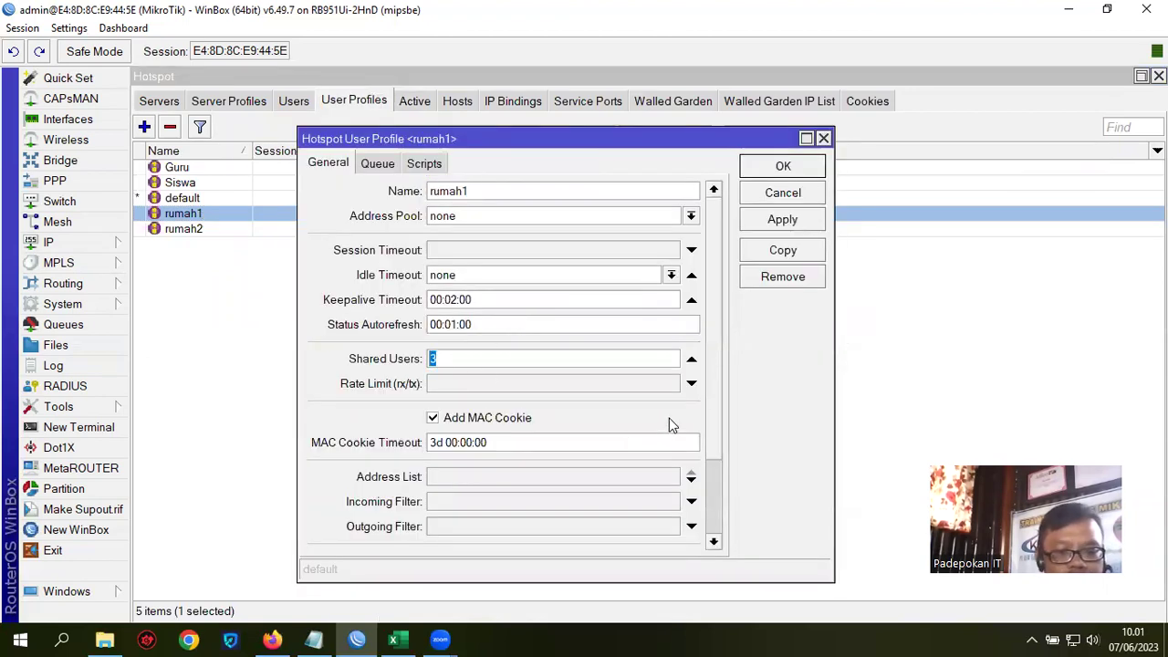
type("5")
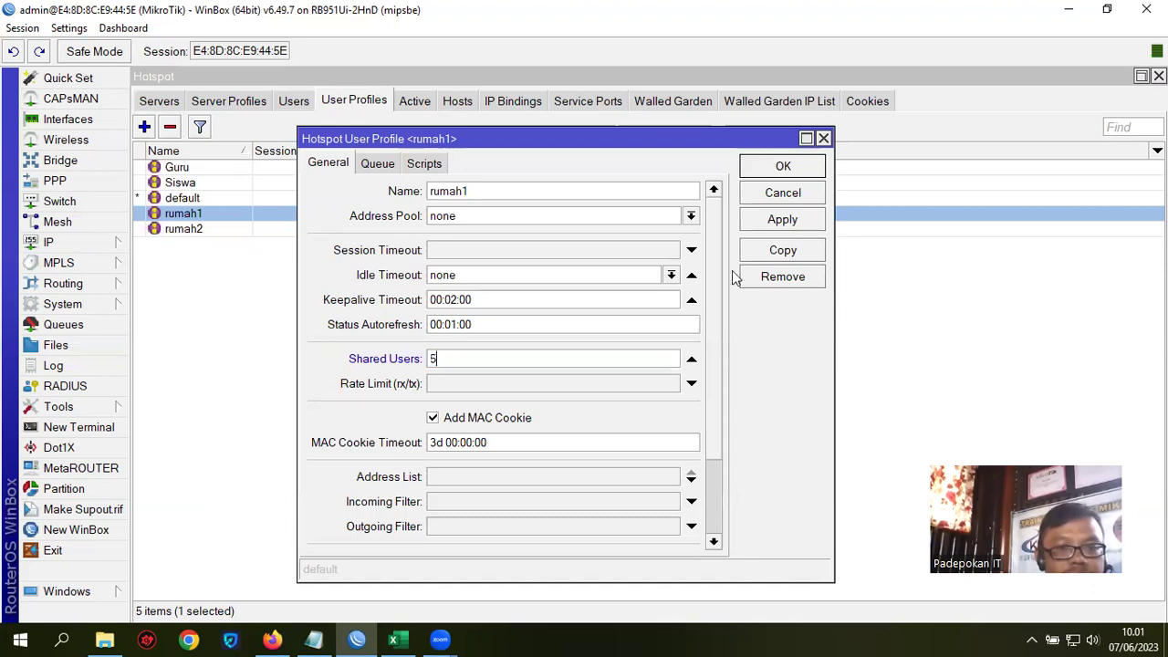
left_click(782, 164)
left_click(209, 228)
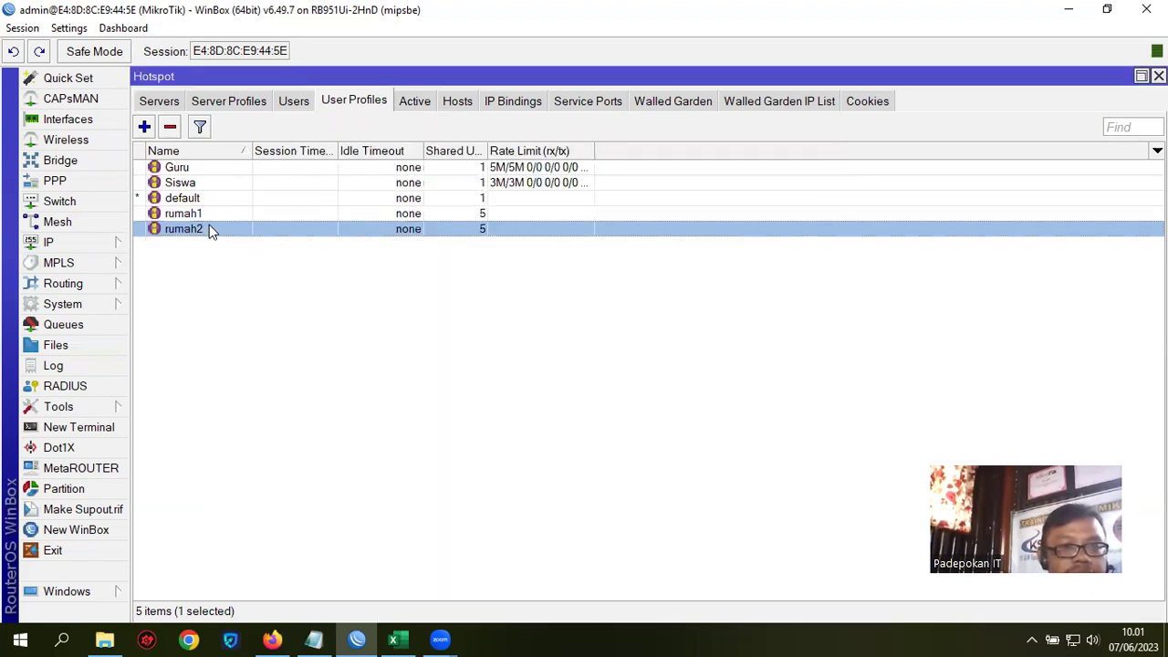
double_click(209, 229)
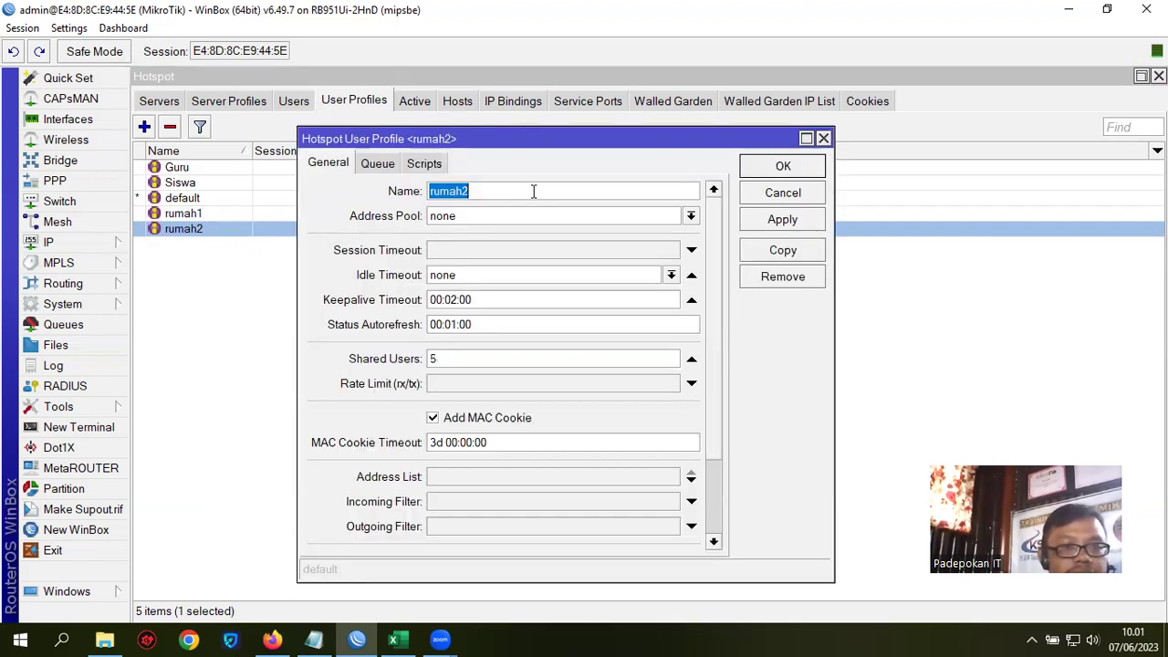
left_click(782, 173)
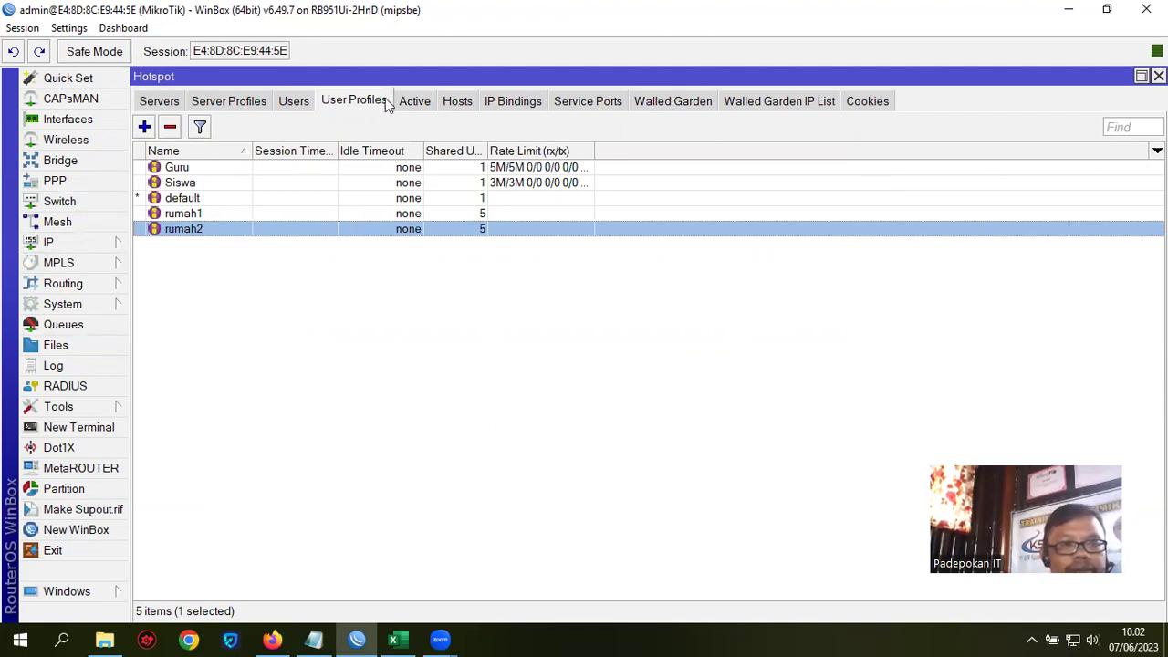
Step: Start a new firewall mangle rule on the forward chain
left_click(51, 242)
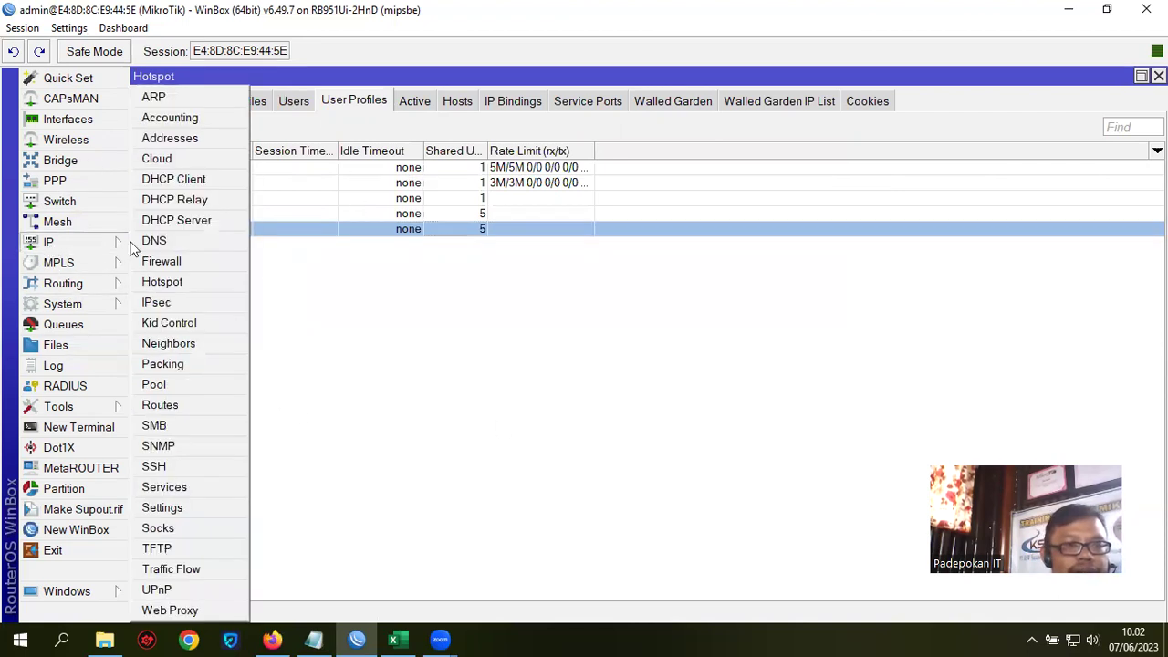
left_click(168, 263)
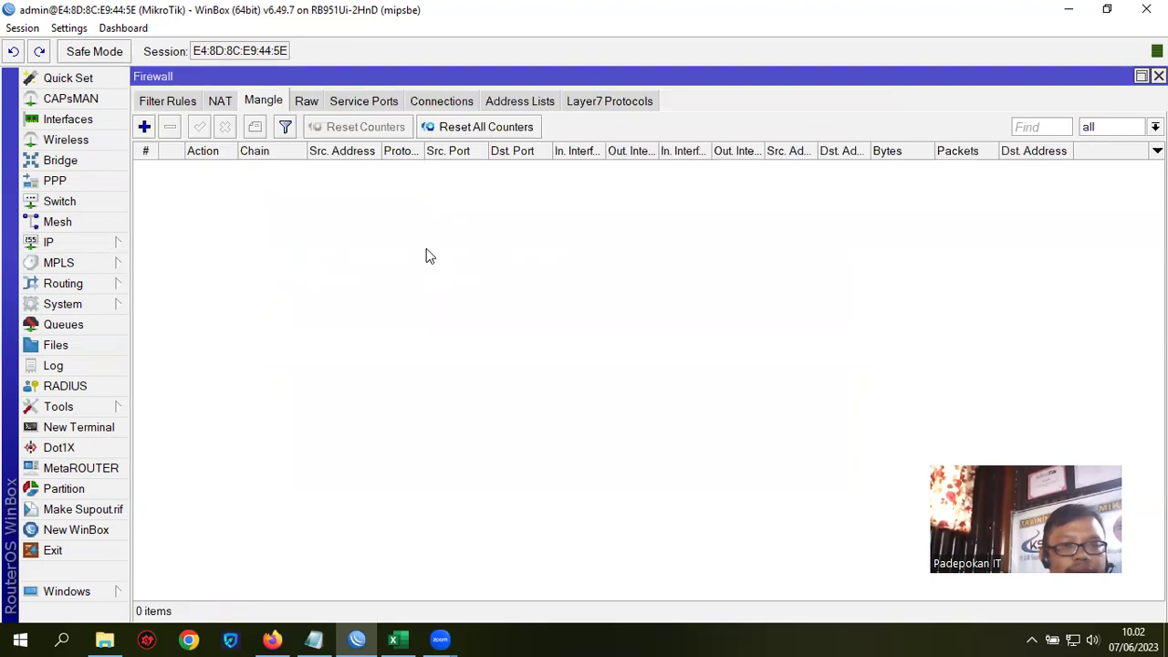
left_click(146, 128)
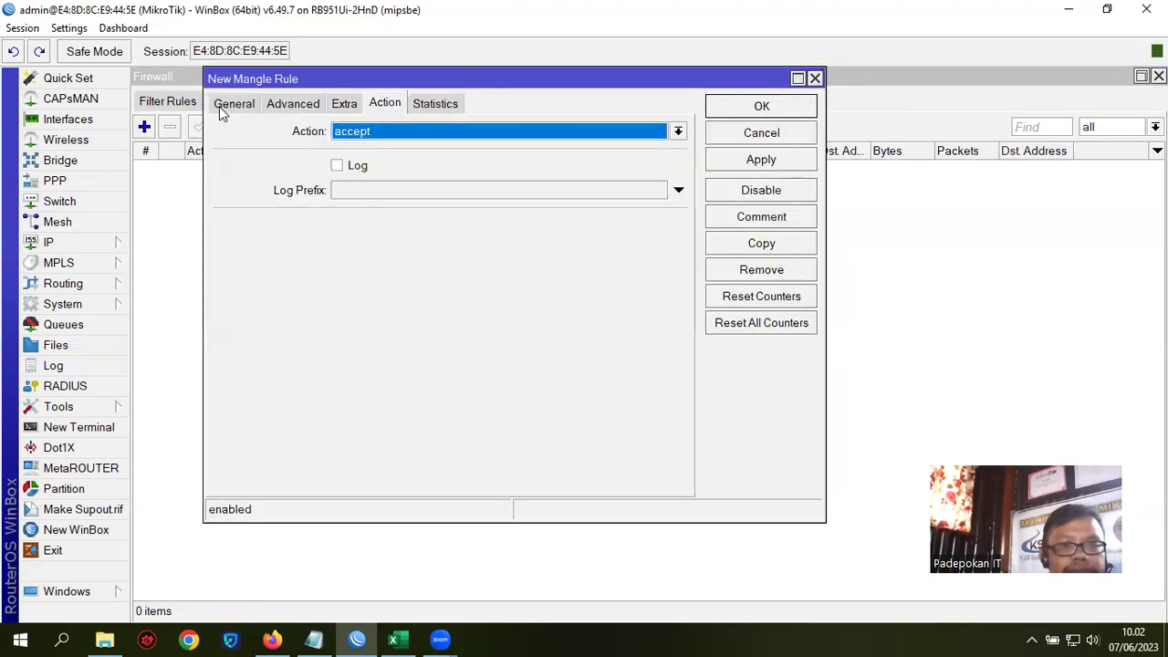
left_click(221, 105)
left_click(656, 132)
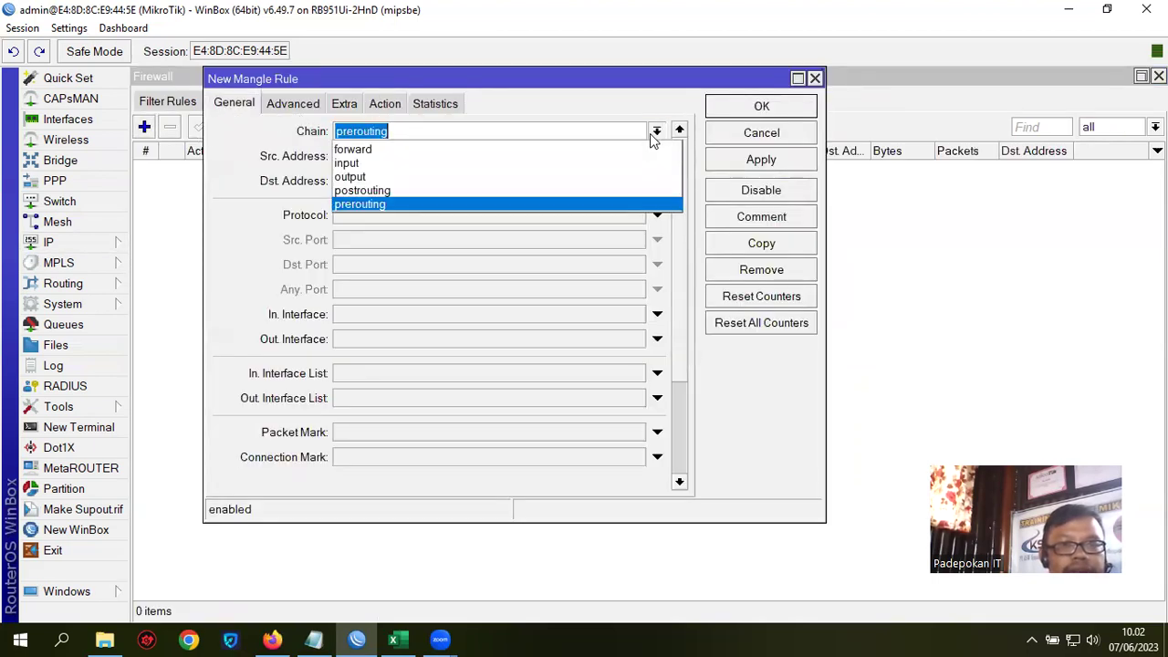
left_click(538, 151)
Step: Set the rule's action to jump with hotspot as the jump target, and save it
left_click(385, 106)
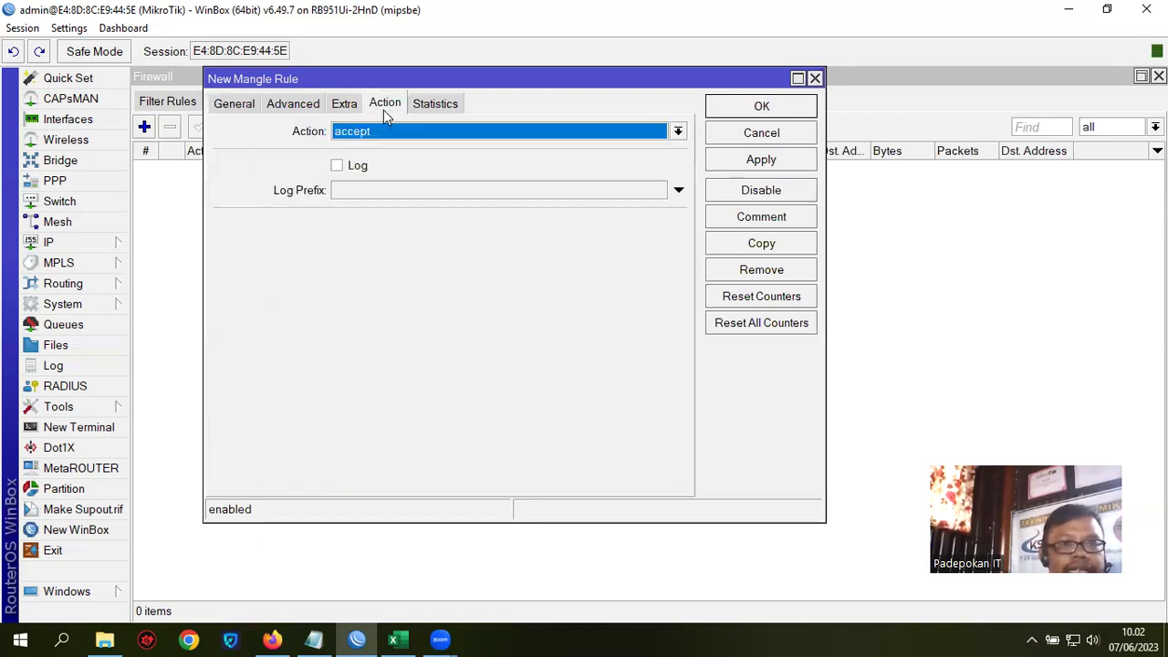
left_click(414, 131)
left_click(417, 258)
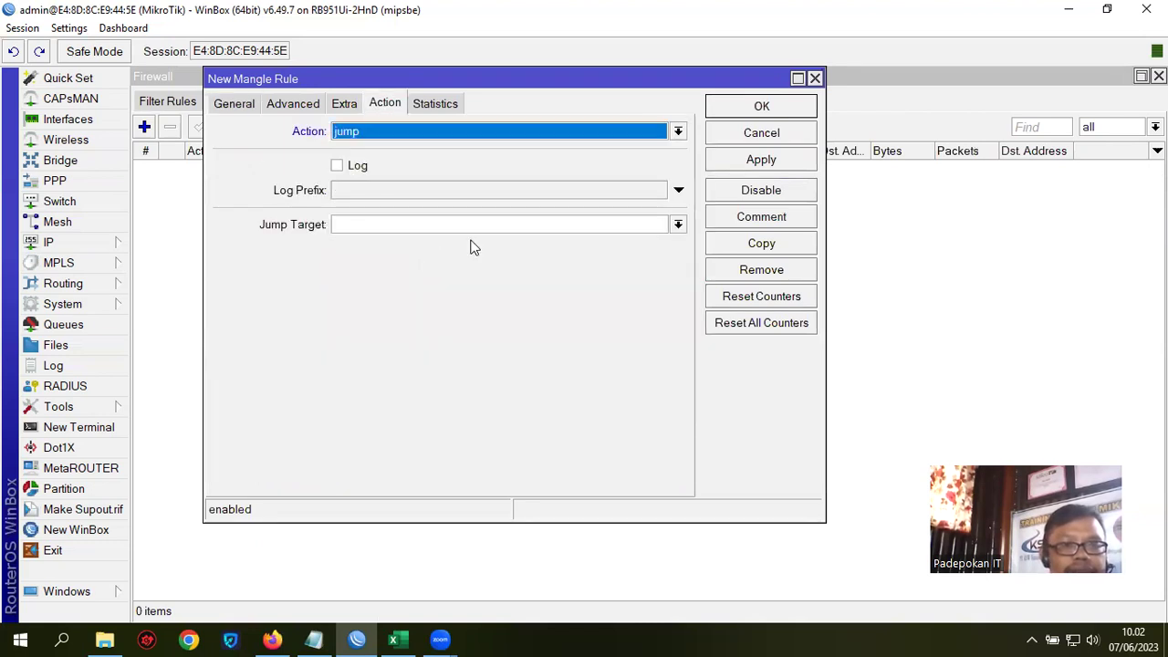
left_click(678, 225)
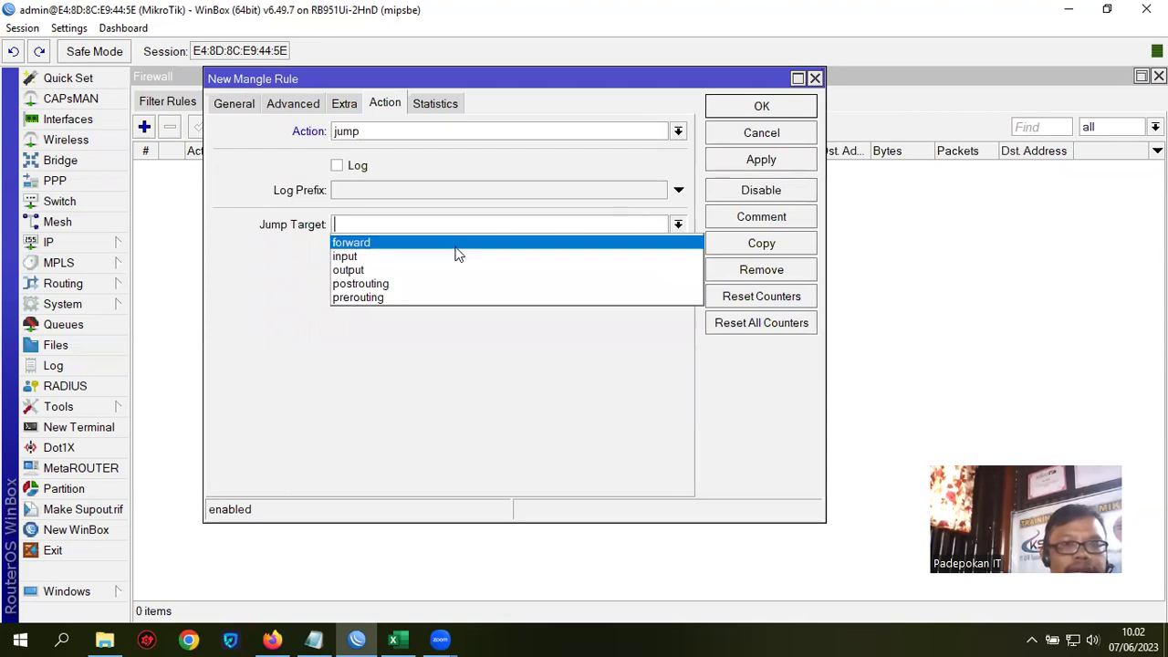
left_click(374, 222)
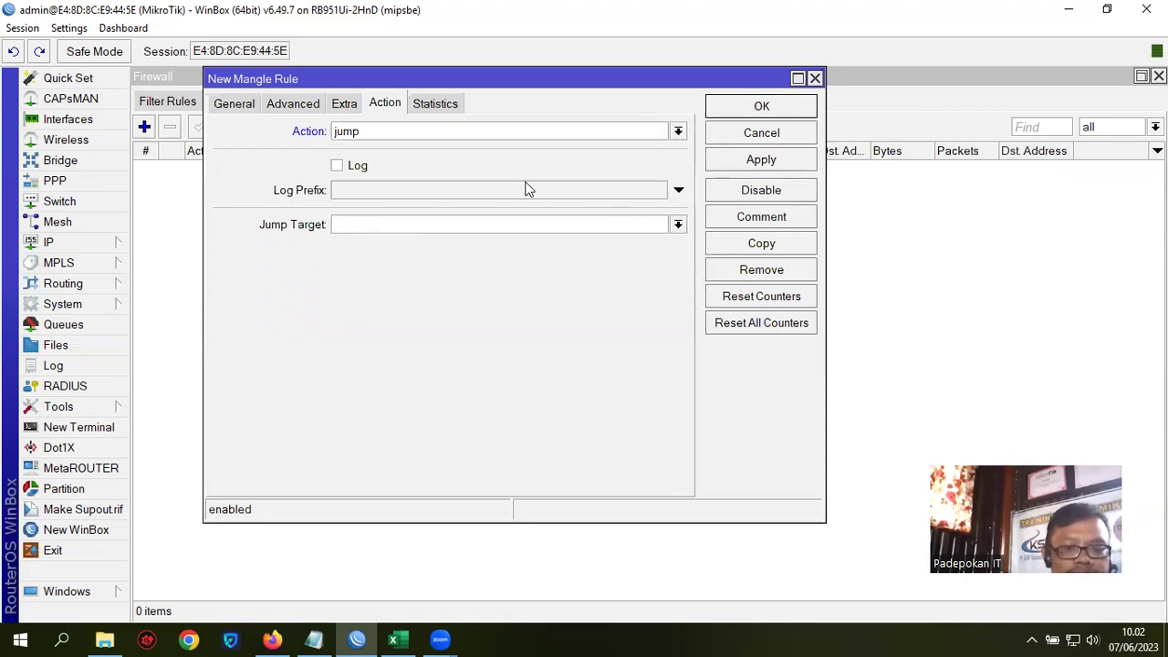
type("HOTS")
key("BackSpace")
key("BackSpace")
key("BackSpace")
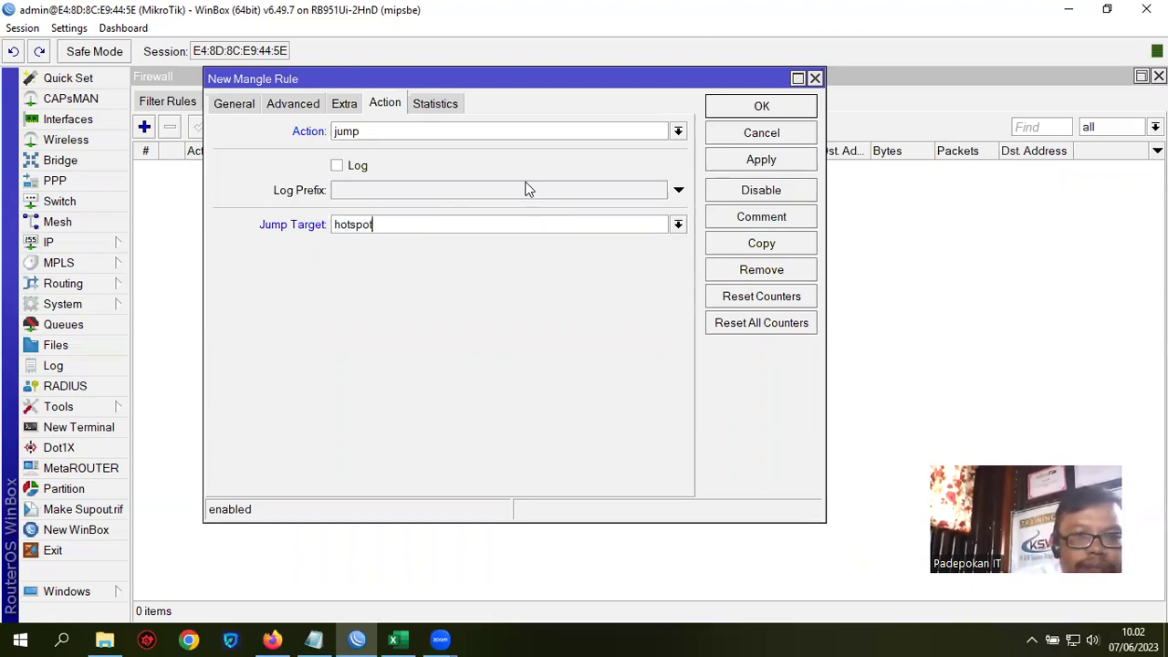
left_click(796, 161)
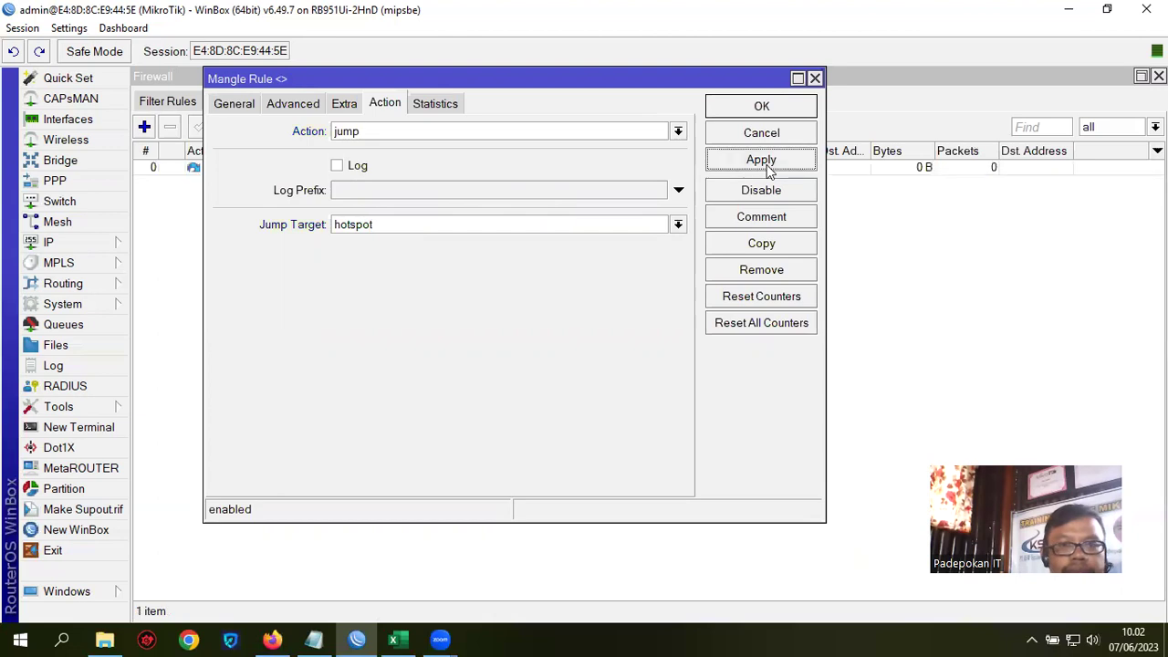
left_click(757, 106)
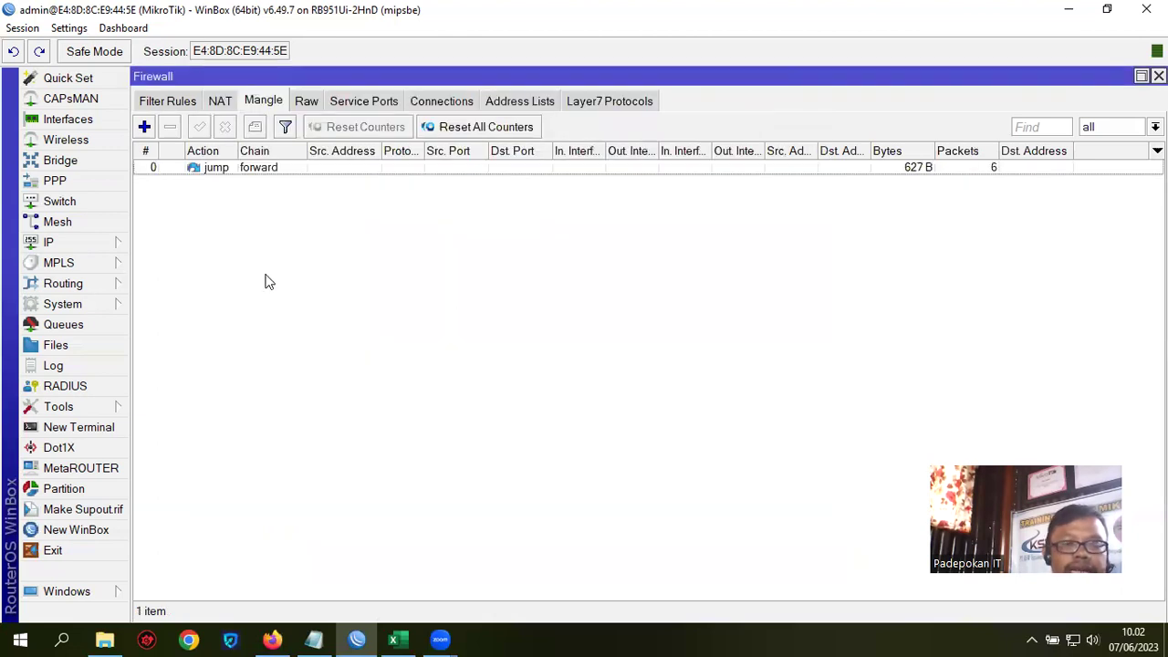
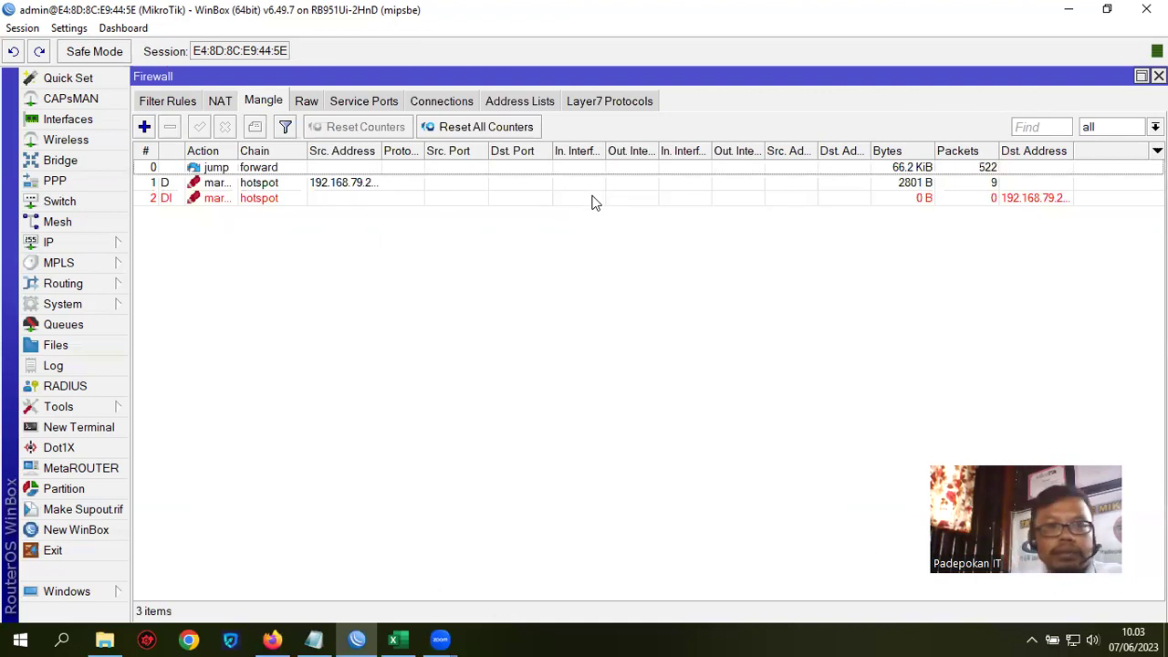
Step: Widen the Src. Address column in the Mangle rules list
left_click_drag(382, 151, 490, 151)
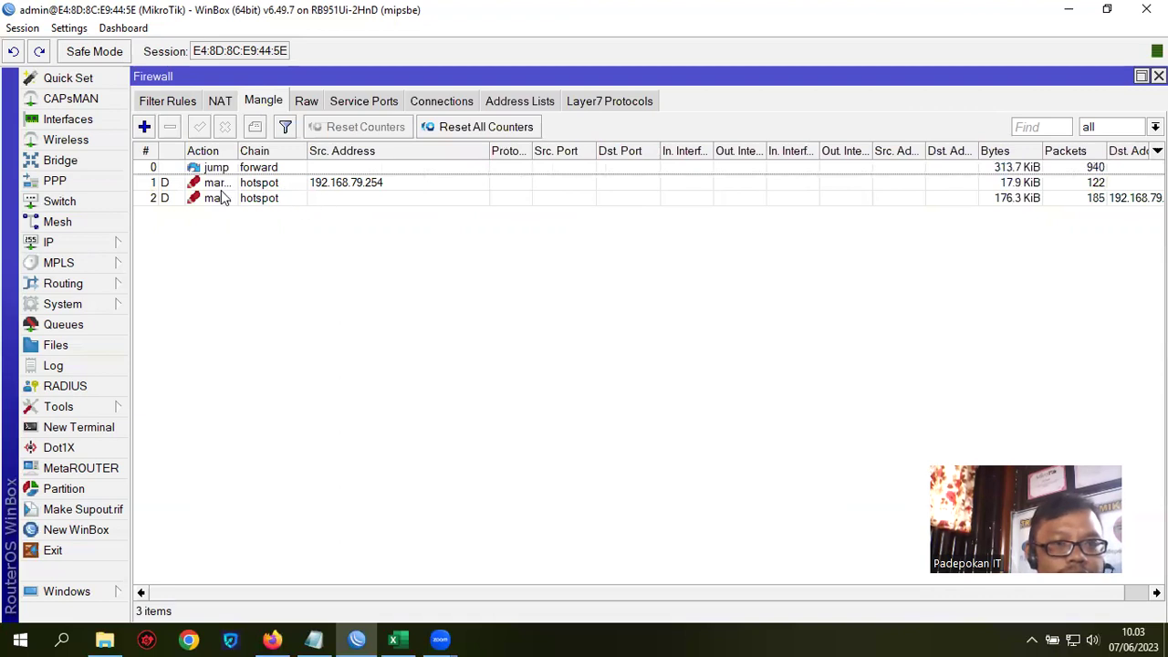
Step: Set the Rumah1 simple queue's Packet Marks to rumah1 in Advanced settings and save
left_click(61, 327)
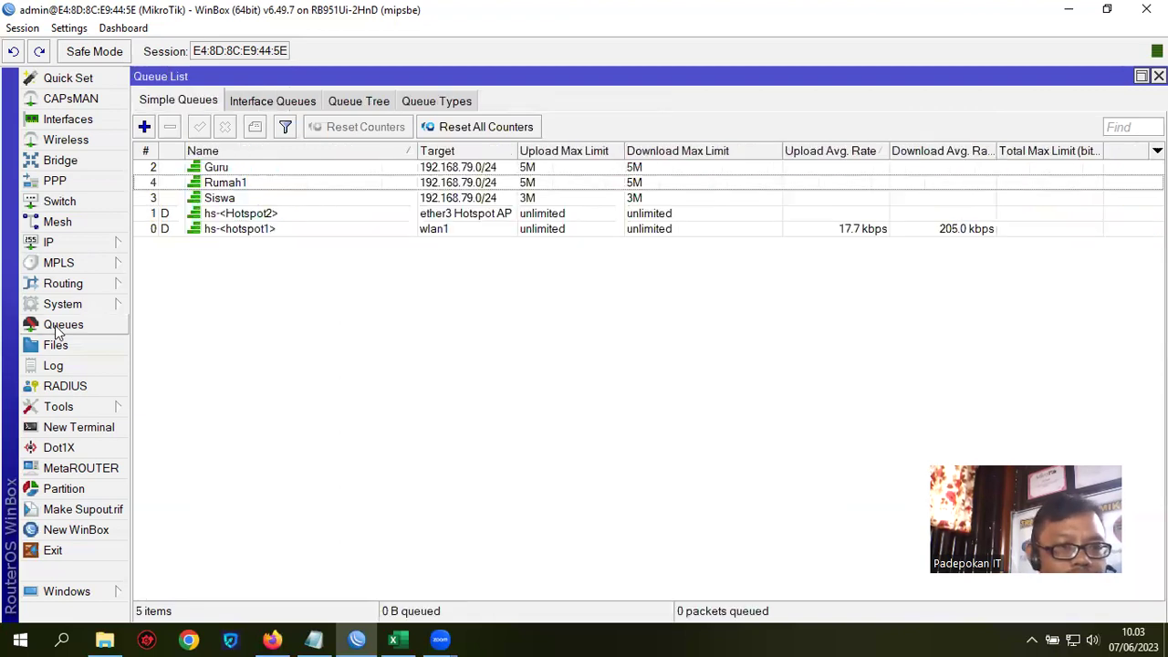
double_click(221, 184)
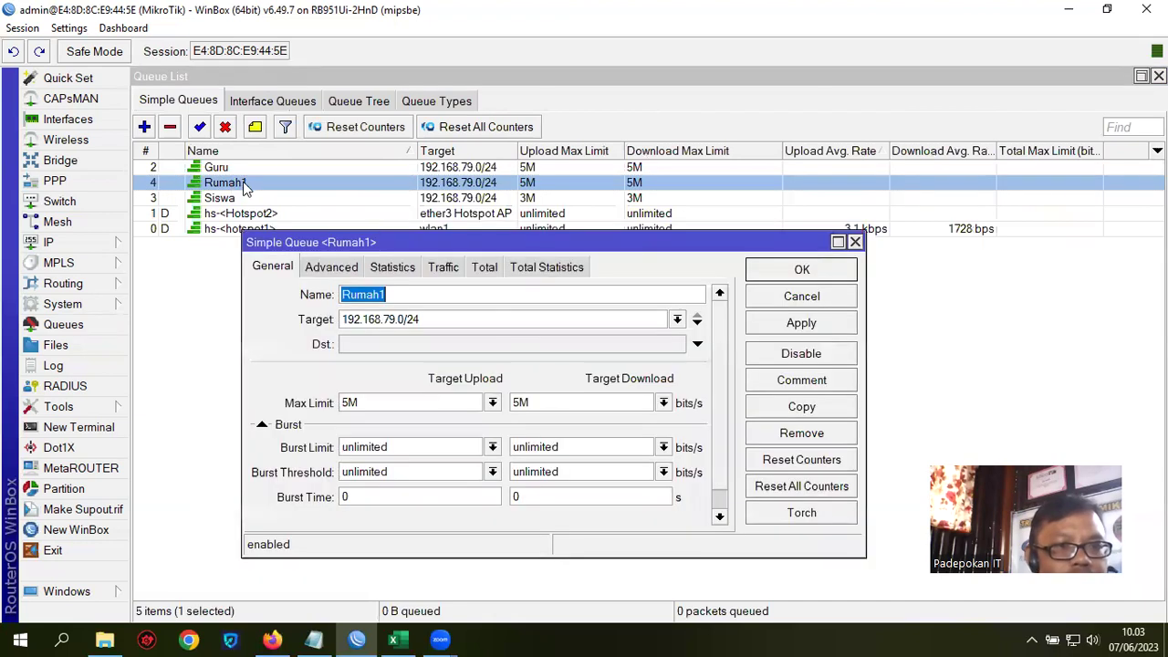
left_click(342, 266)
left_click(698, 293)
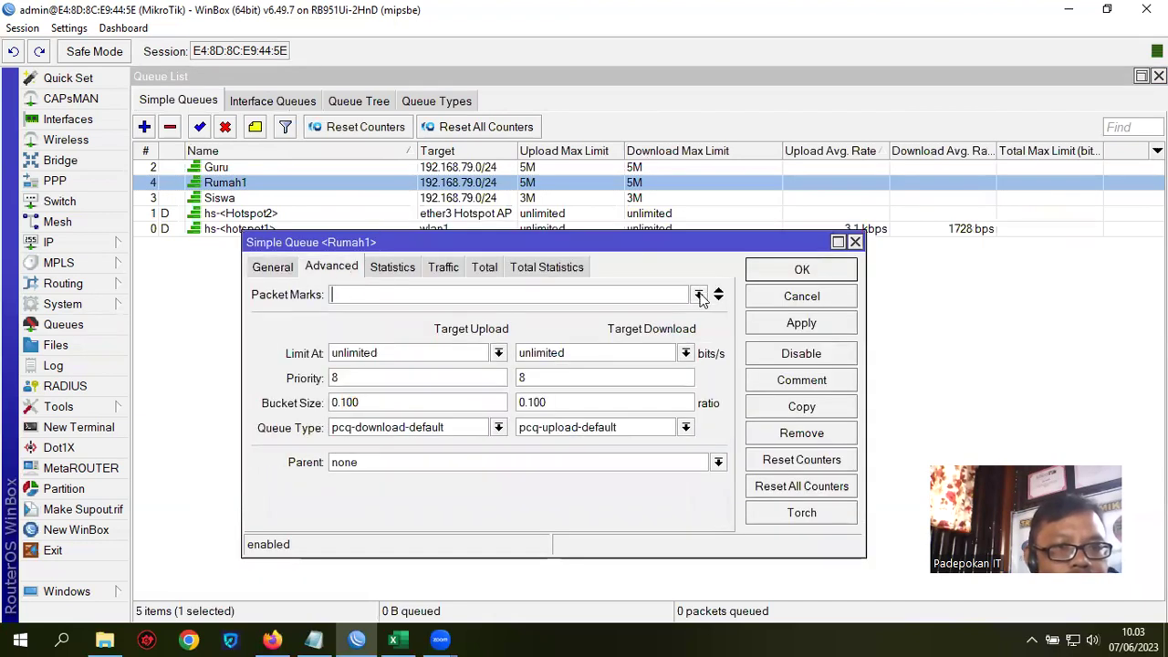
left_click(394, 345)
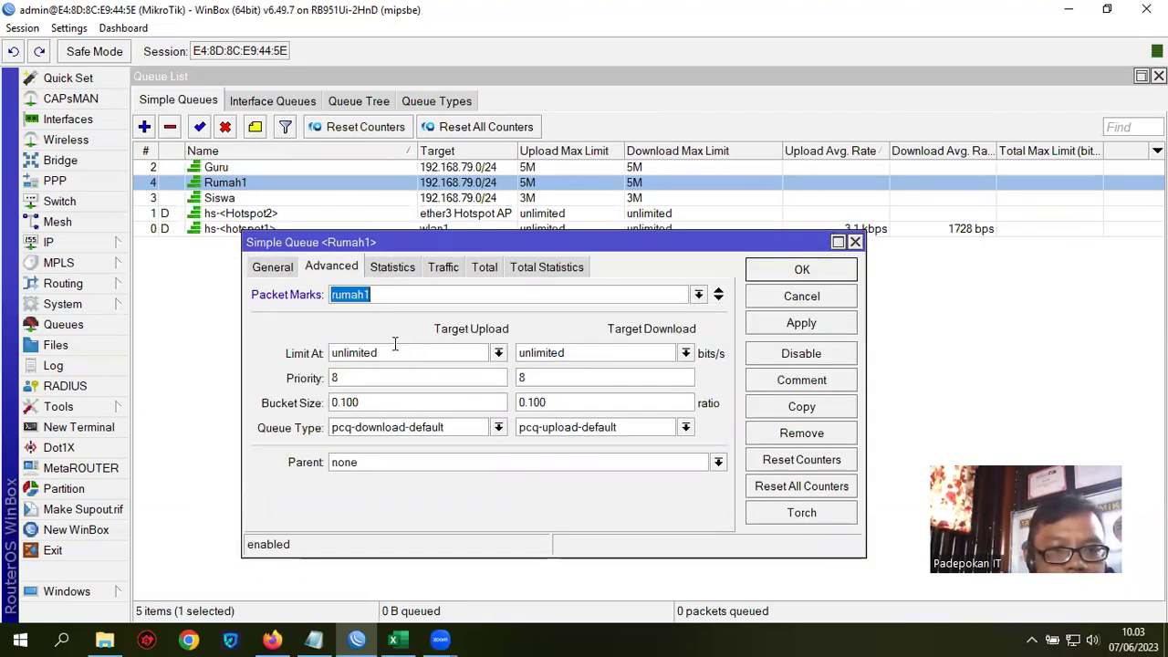
left_click(800, 323)
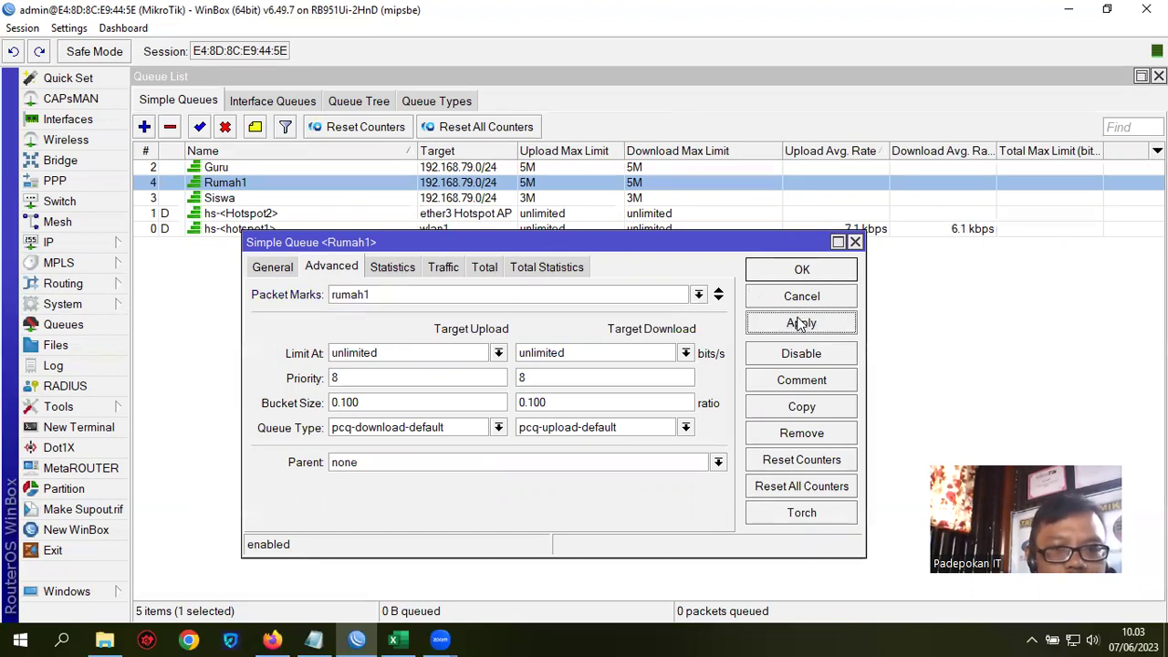
left_click(808, 269)
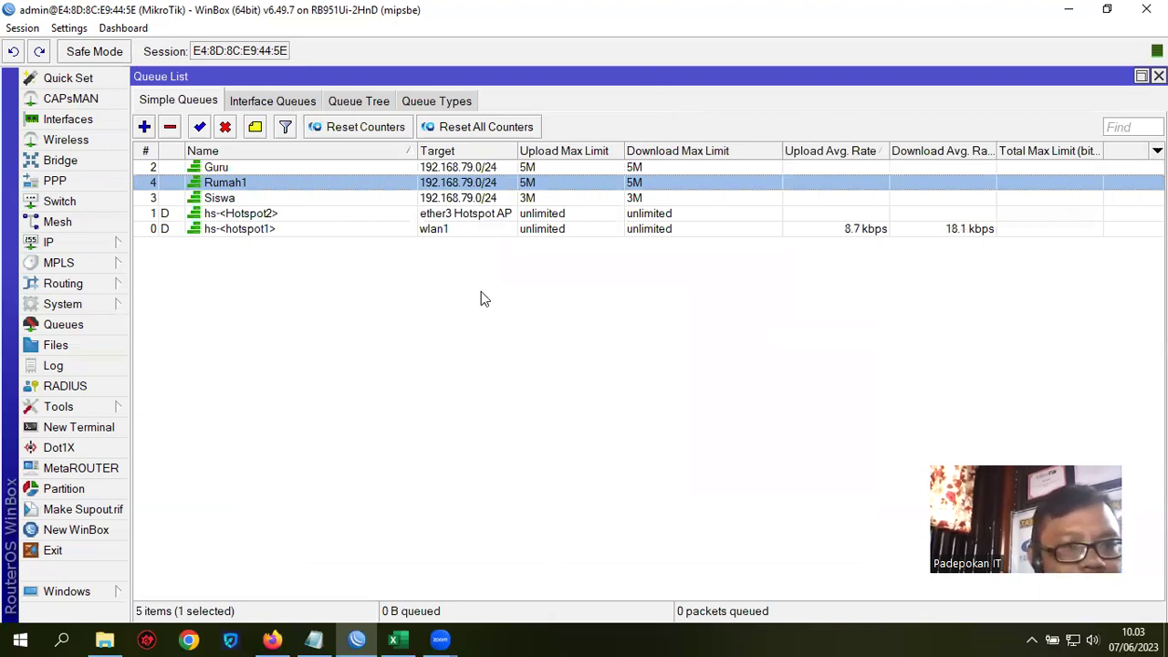
Step: Reopen the Rumah1 queue to verify its packet mark, then close it
double_click(600, 186)
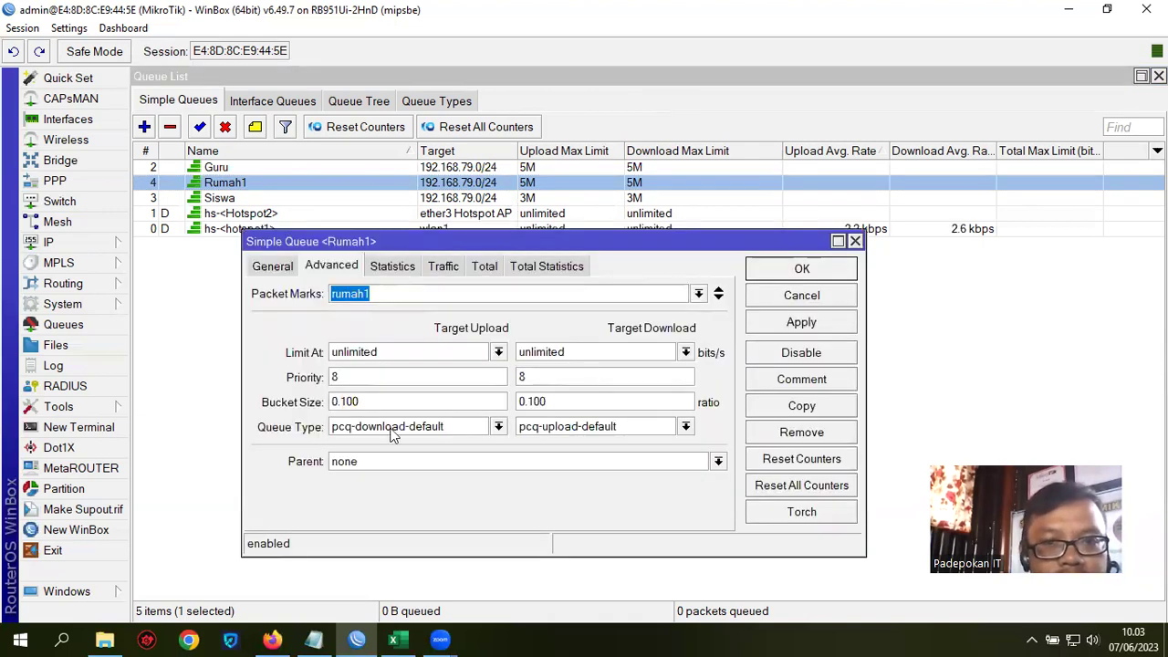
left_click(270, 269)
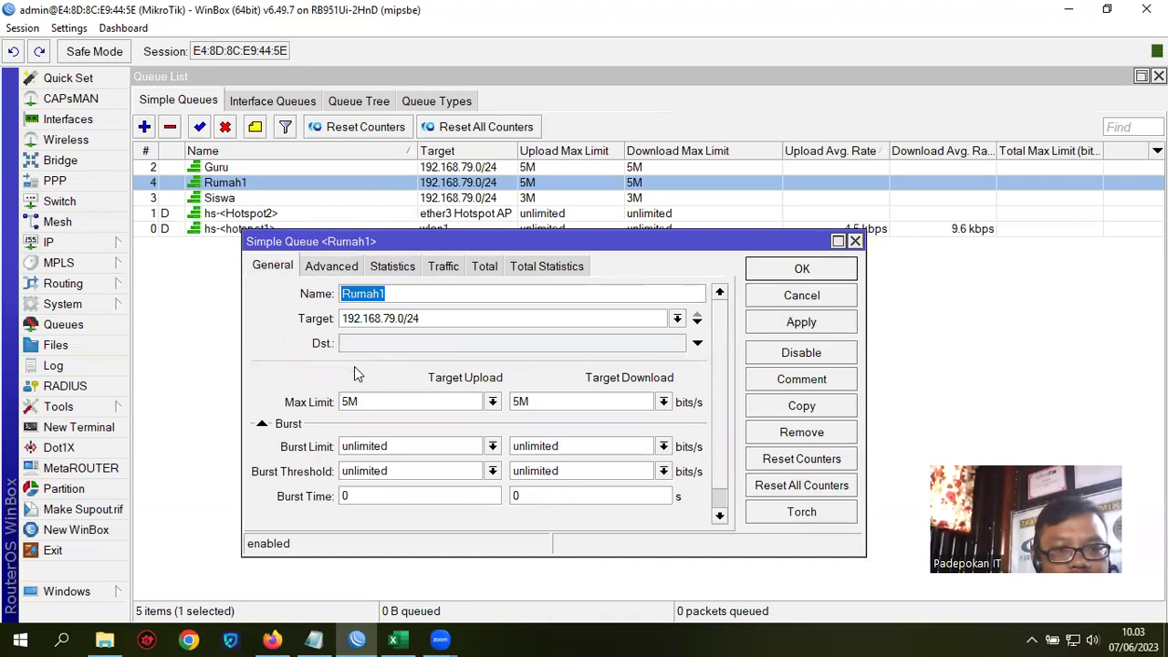
left_click(801, 269)
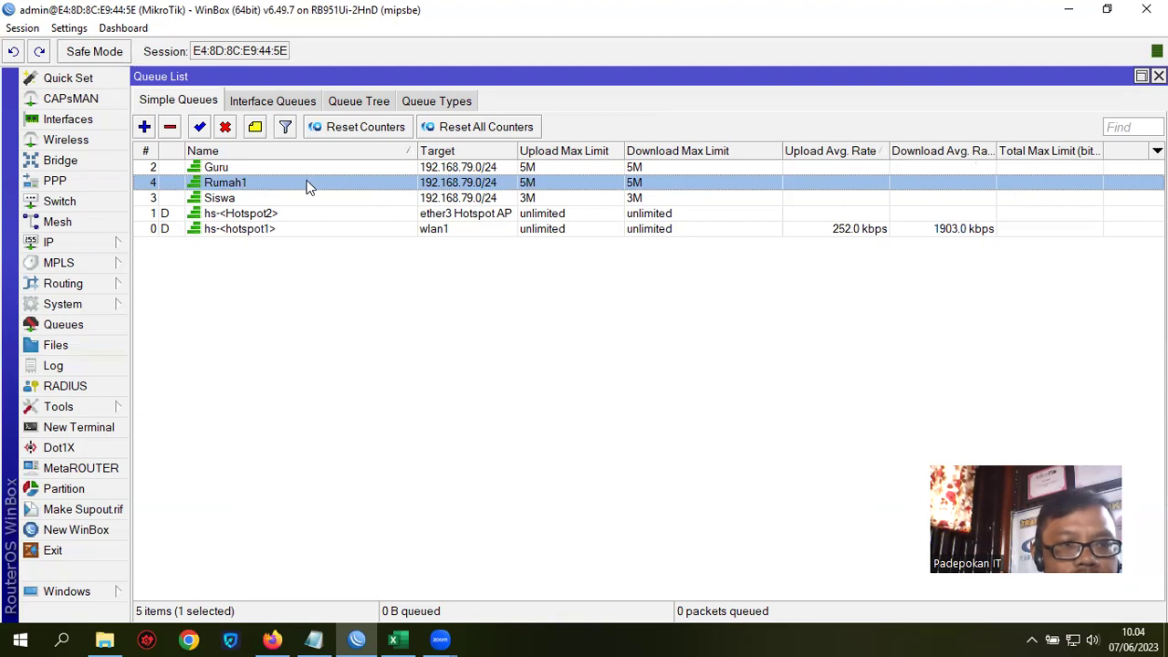
left_click(59, 243)
left_click(164, 281)
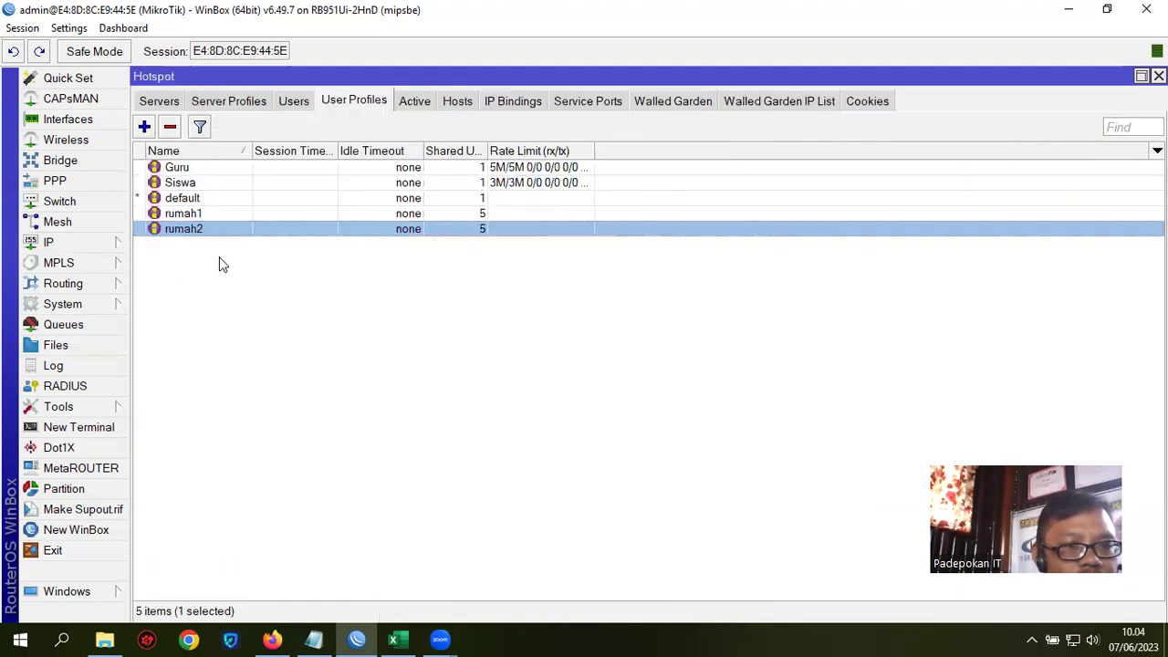
left_click(415, 102)
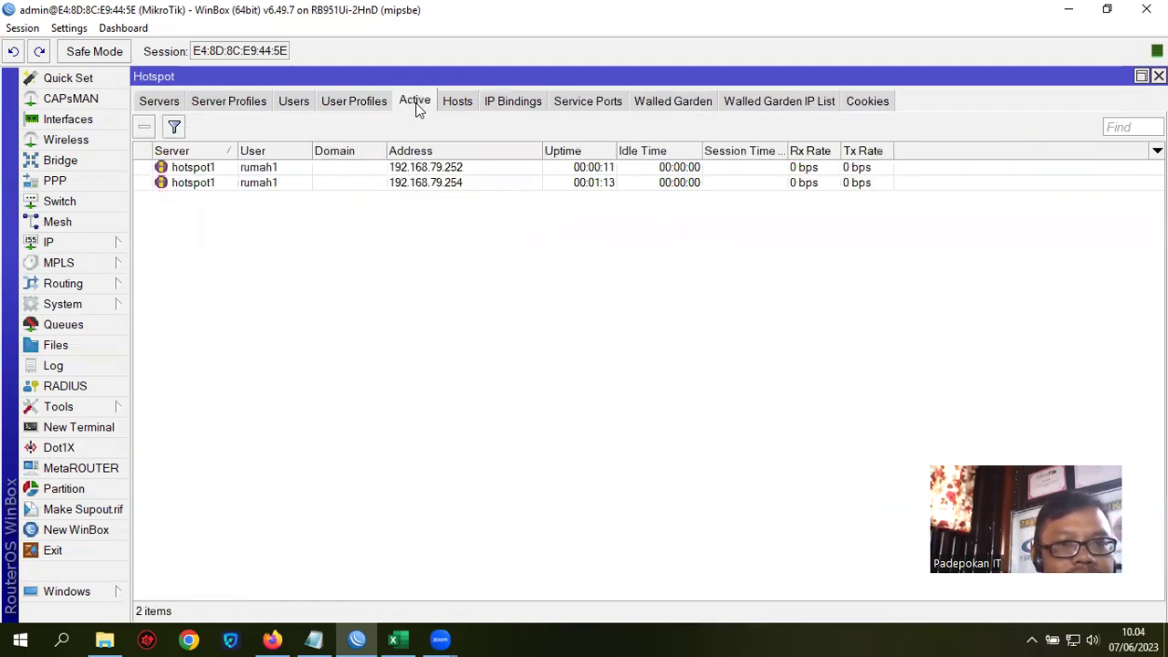
left_click(271, 167)
left_click(264, 183)
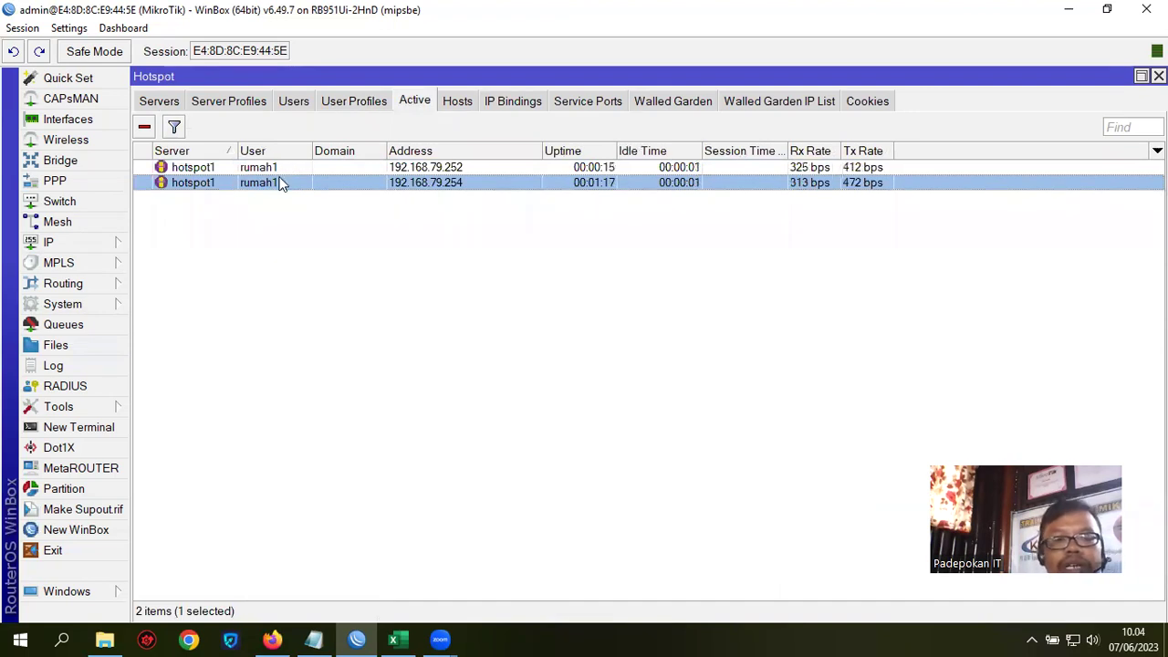
left_click(48, 242)
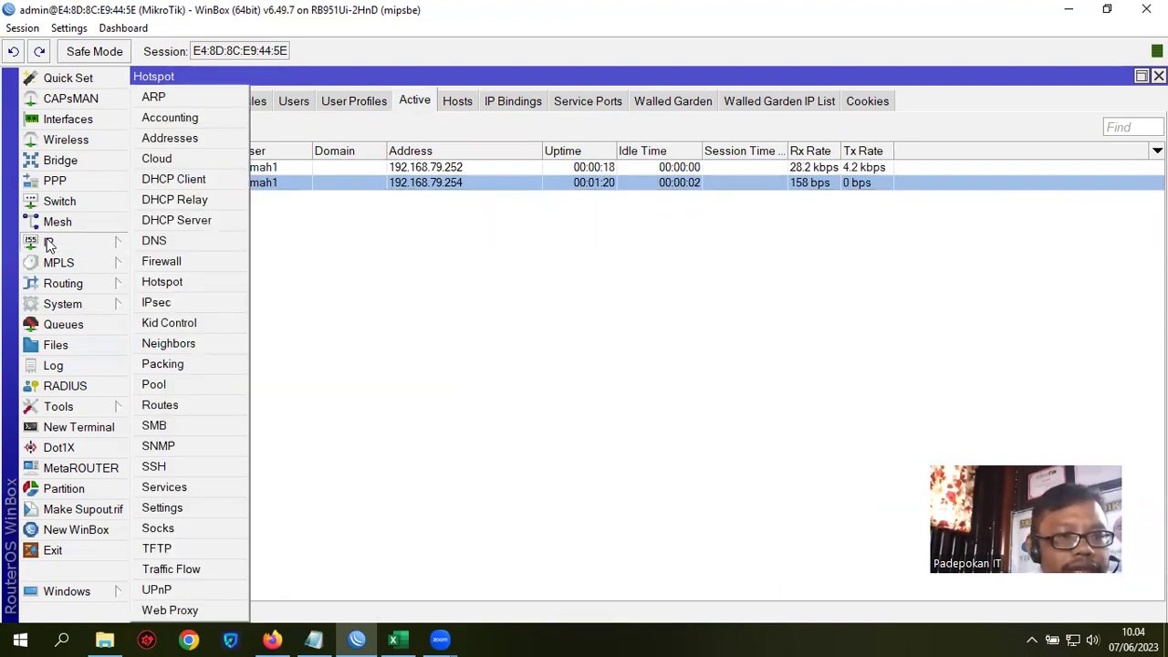
left_click(73, 325)
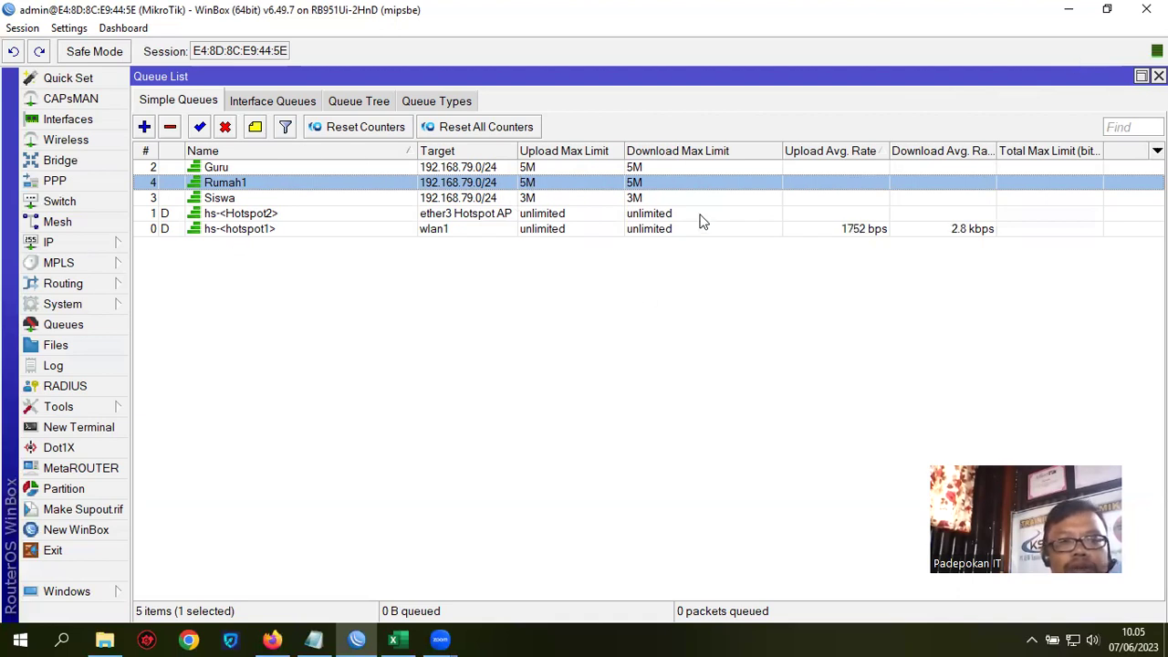
left_click(444, 197)
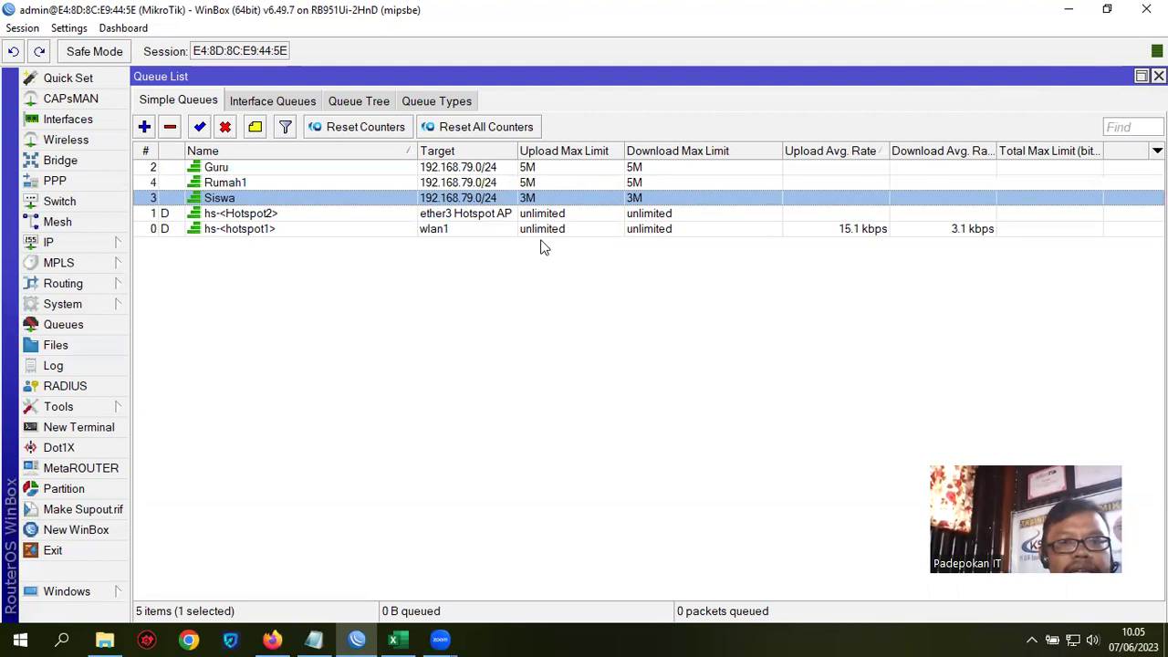
left_click(46, 243)
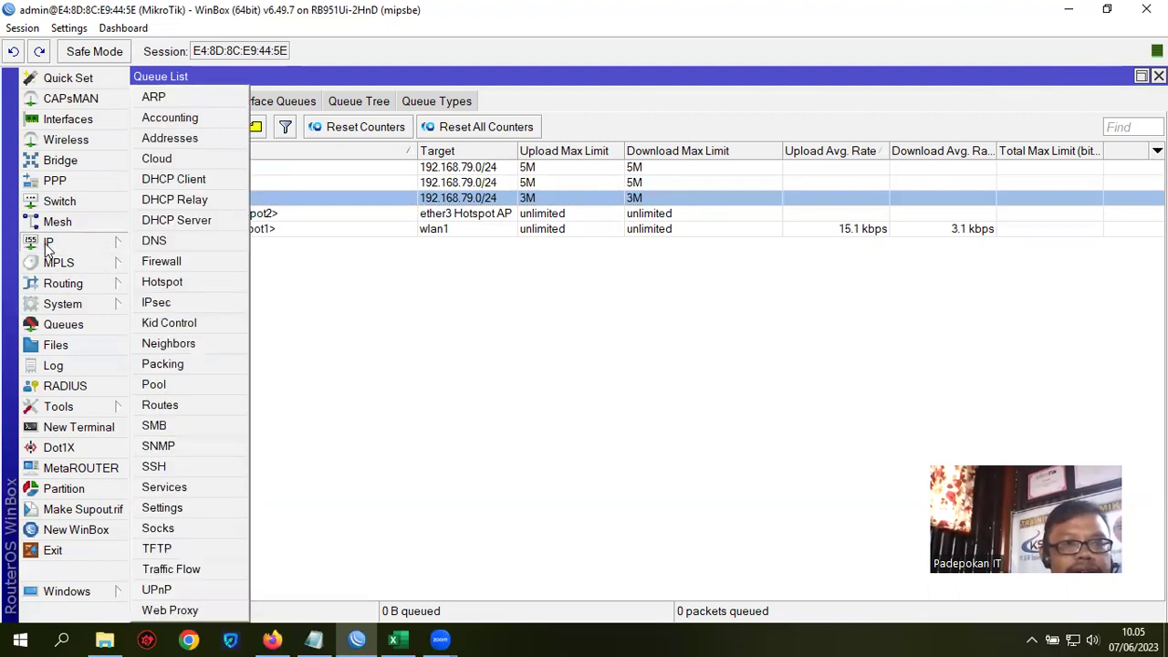
Step: Open IP > Firewall mangle rules and widen the blank, Chain and Action columns
left_click(180, 265)
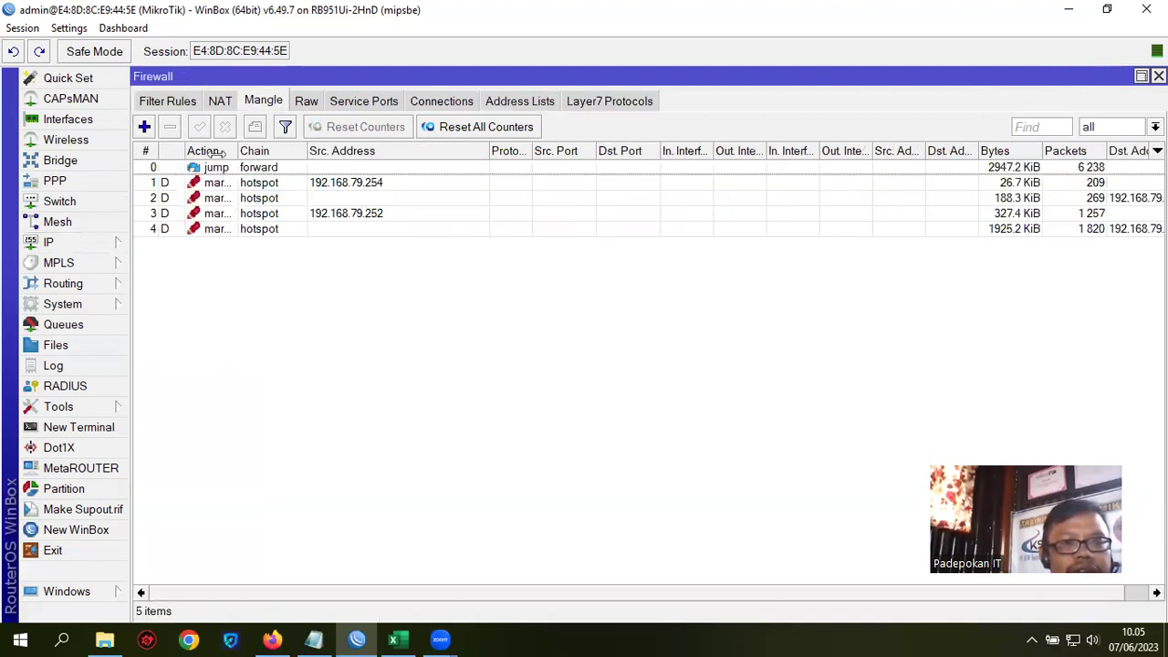
left_click_drag(186, 153, 245, 155)
left_click_drag(367, 146, 417, 148)
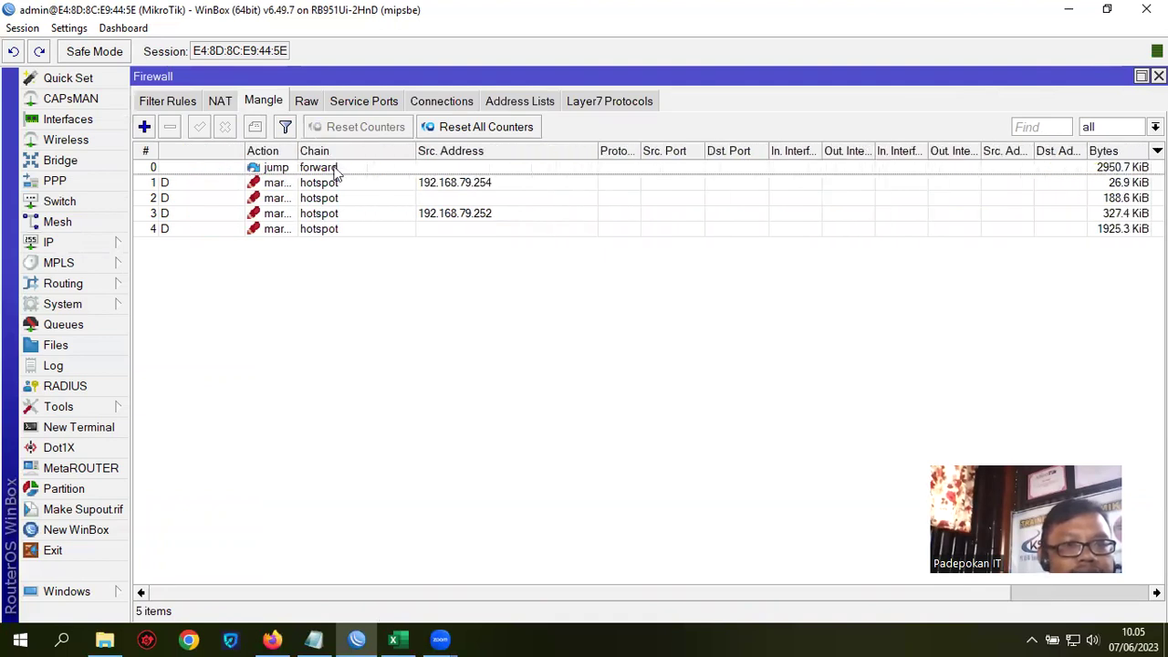
left_click_drag(298, 149, 353, 152)
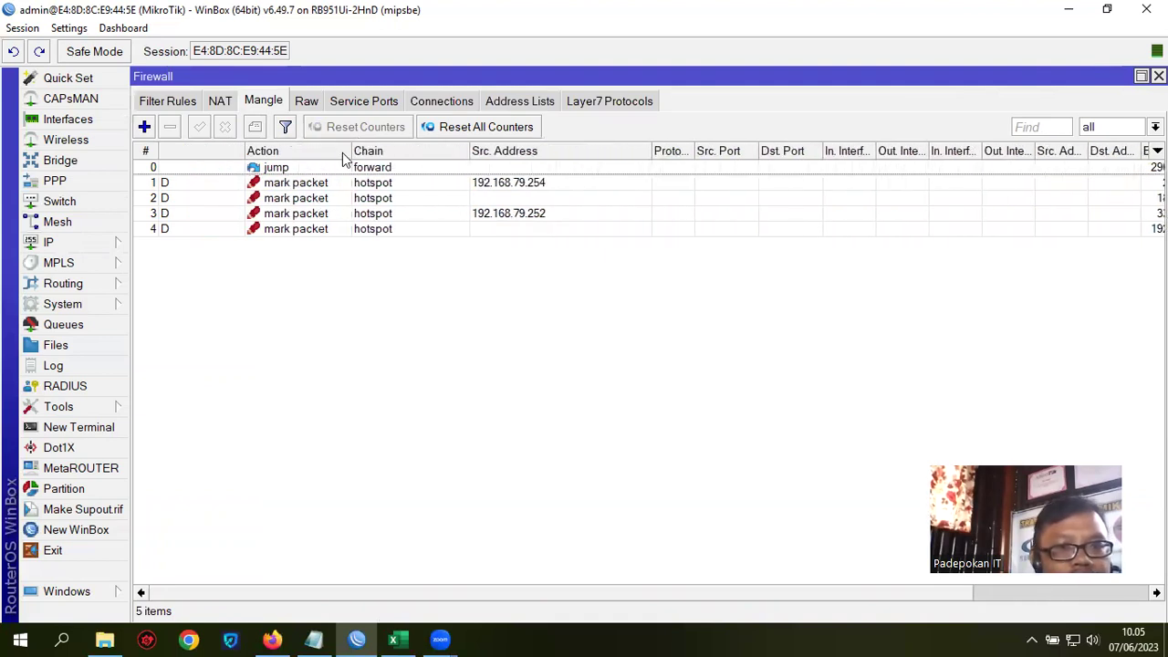
Step: Select mangle rules 1 through 4 in turn to review their mark packet actions
left_click(296, 183)
left_click(292, 198)
left_click(292, 214)
left_click(292, 228)
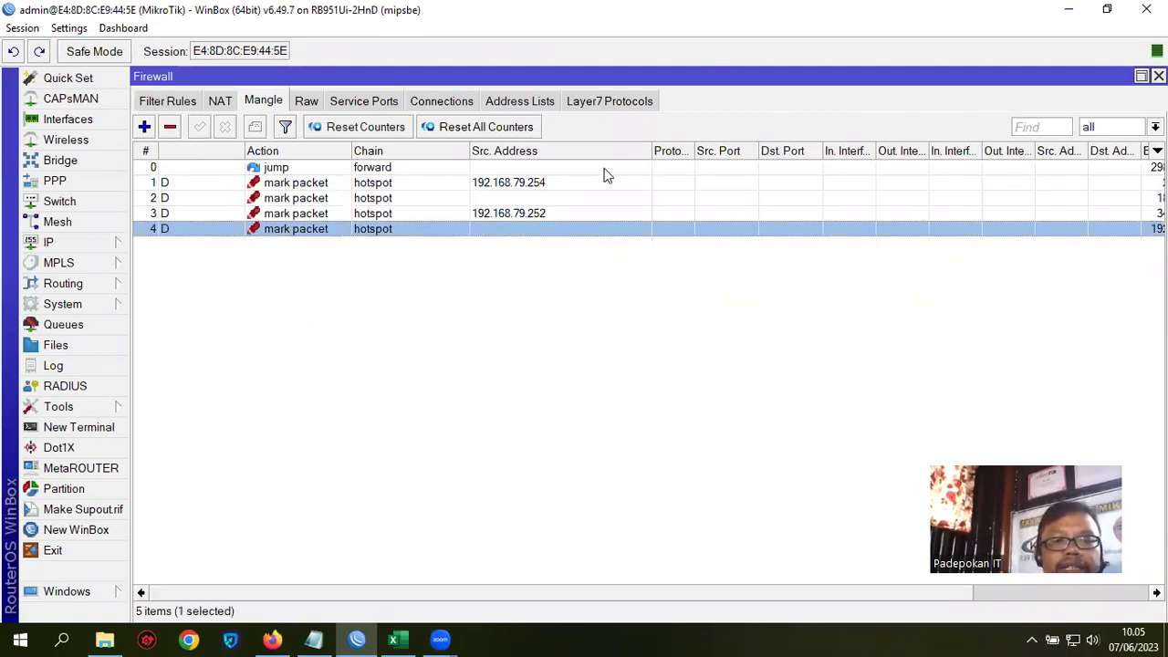
left_click(314, 639)
Step: Highlight each method line: Dynamic Queue By User Profile, Bandwidth Share Per Group, Dalam Satu User Hotspot, Menggunakan Mangle
left_click(467, 465)
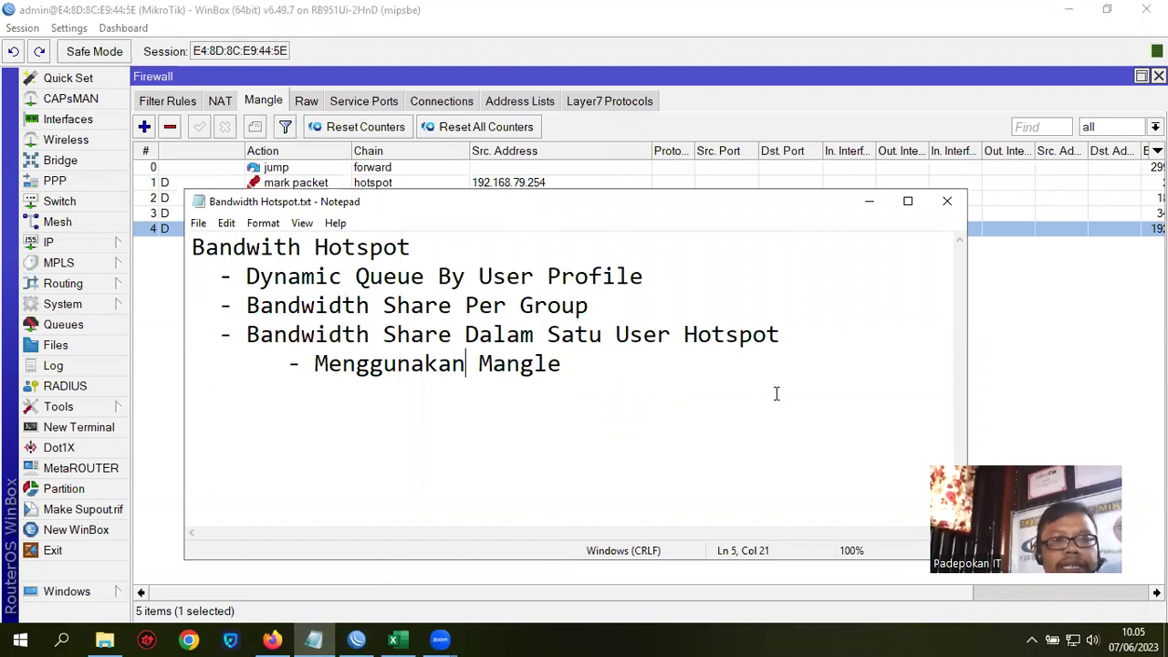
left_click(250, 275)
left_click_drag(247, 276, 657, 288)
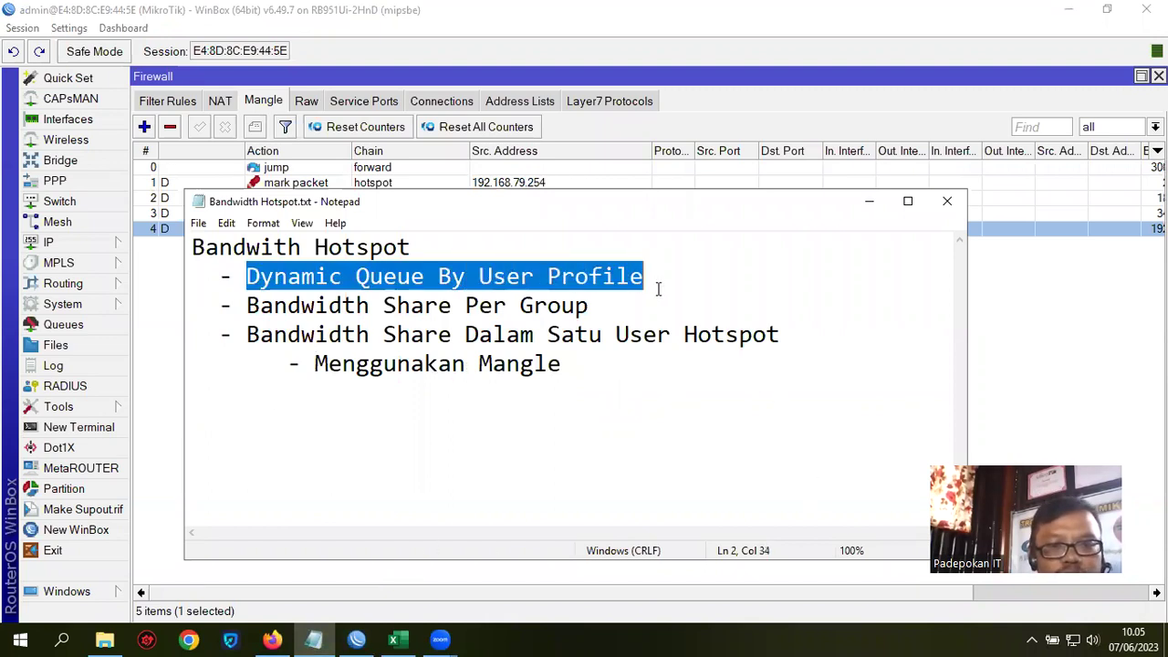
left_click_drag(247, 305, 617, 305)
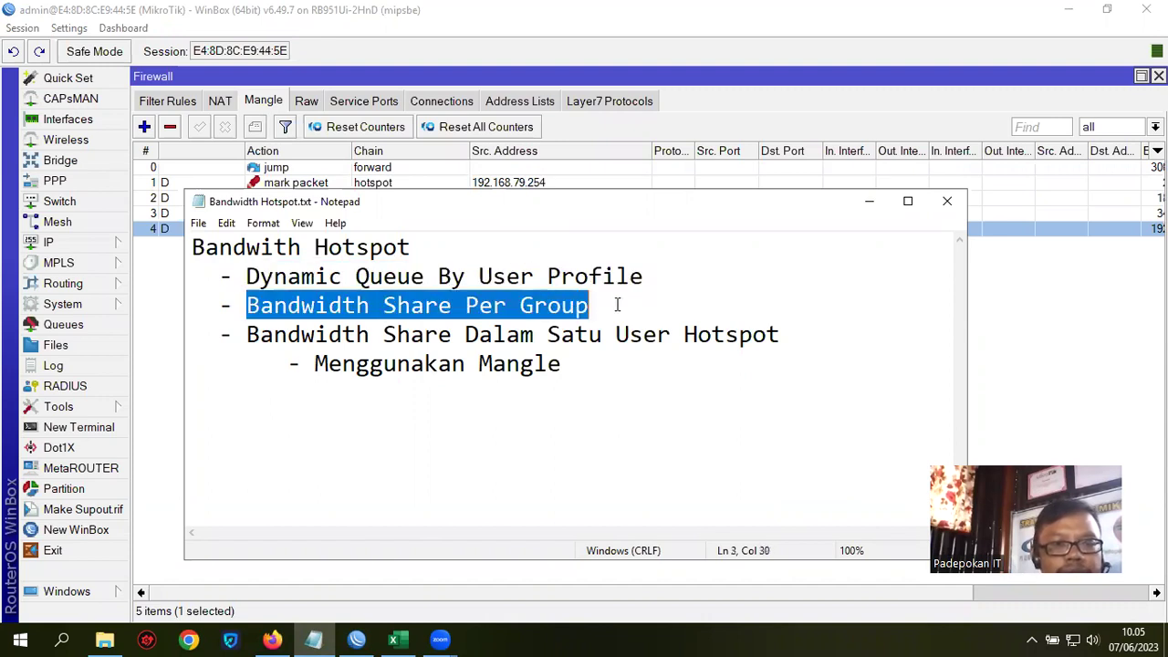
left_click_drag(248, 334, 778, 334)
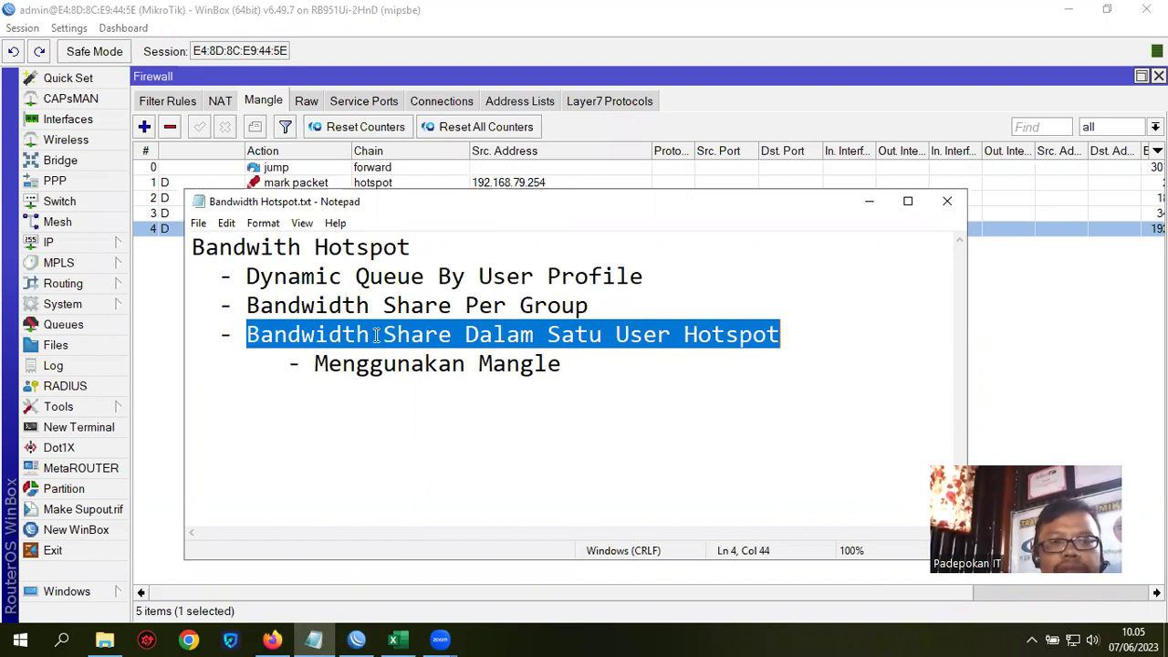
left_click_drag(316, 363, 586, 366)
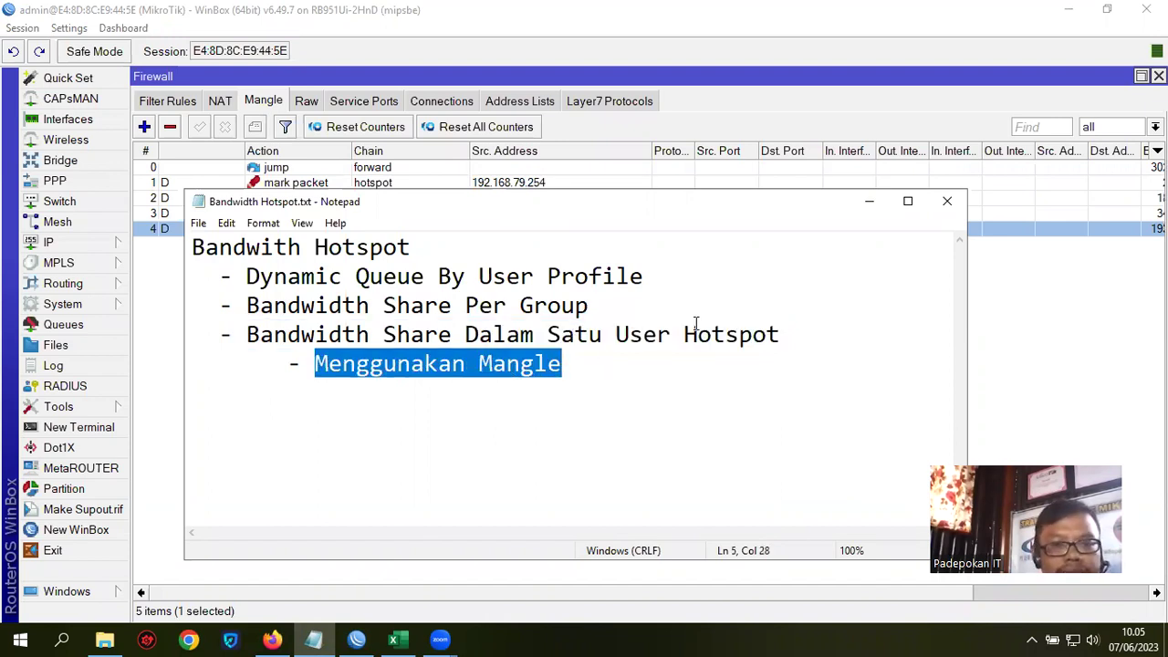
left_click(584, 453)
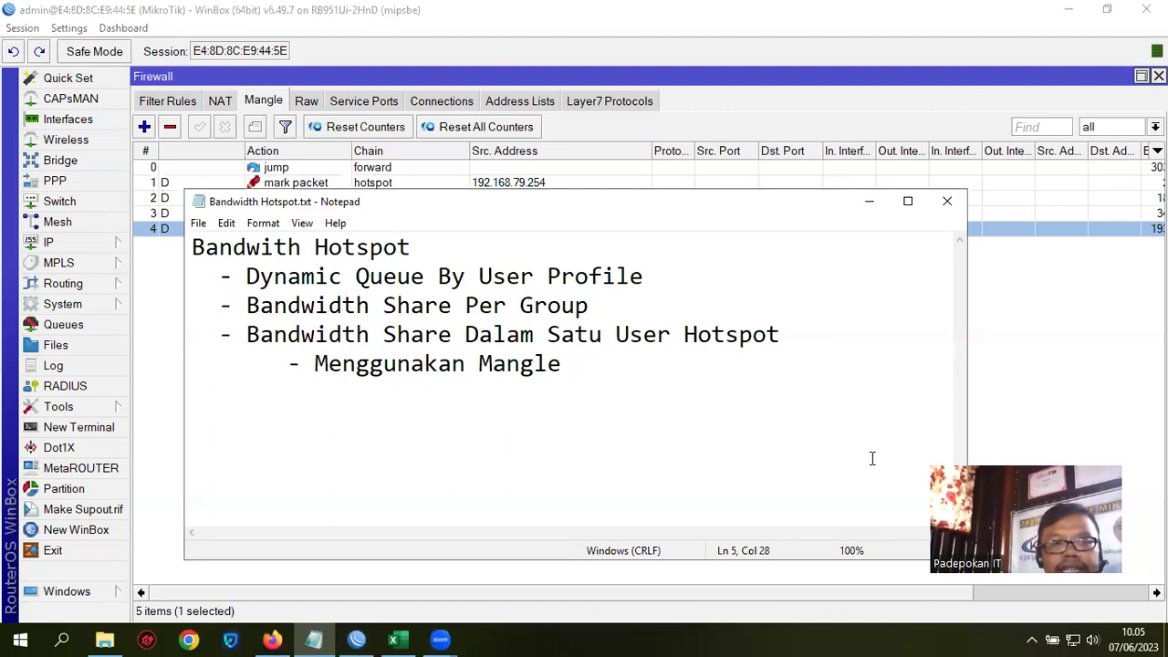